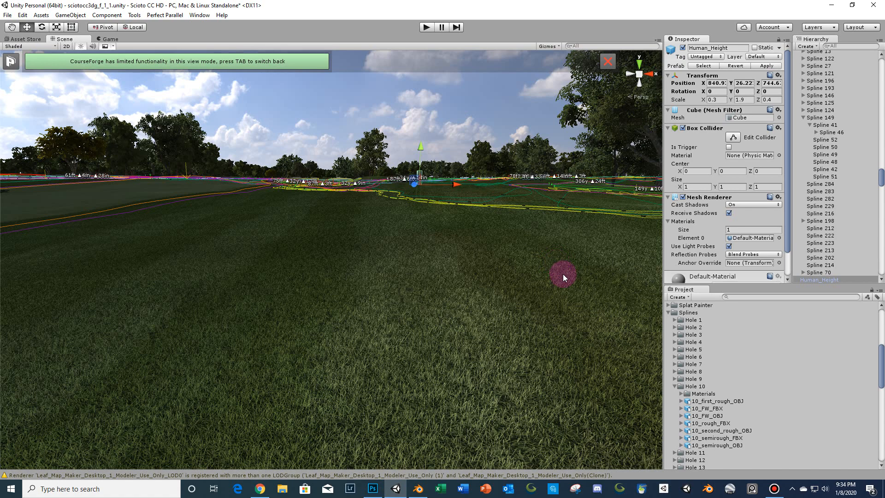
- Orbit and zoom around the fairway to examine the course surfaces and bunkers from ground level
right_click_drag(563, 274, 479, 314)
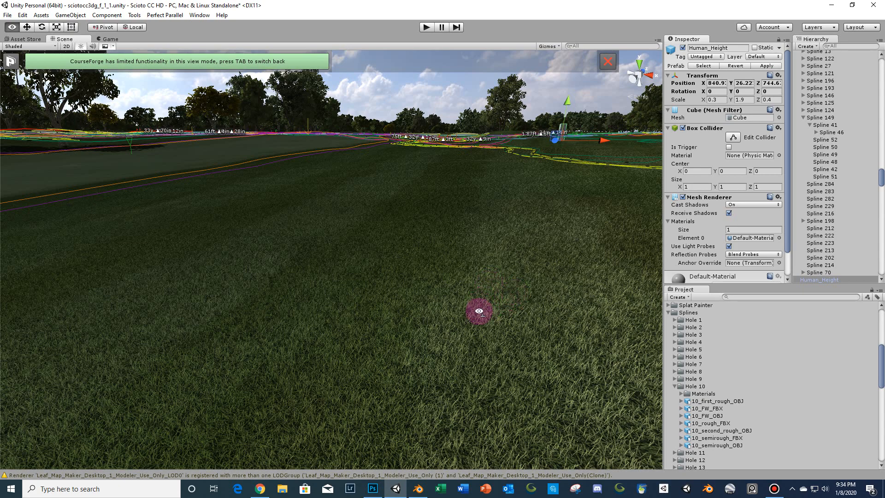
key("f")
scroll(479, 314, "down", 3)
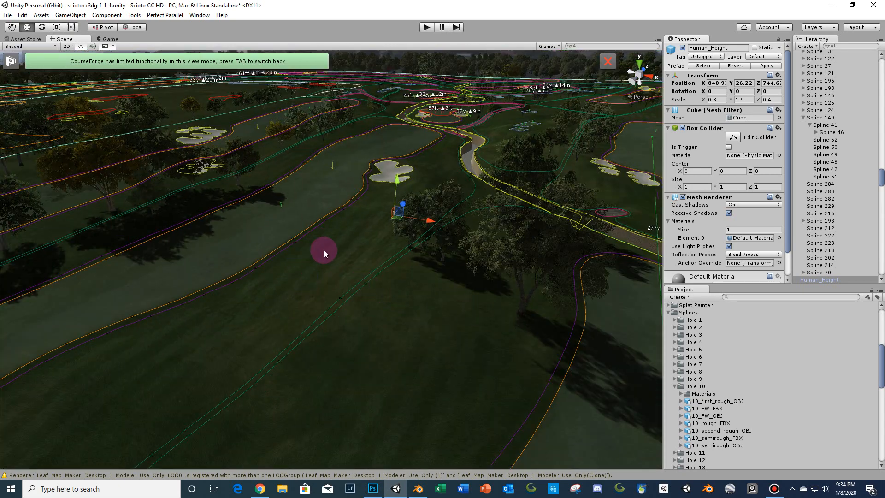
scroll(327, 272, "up", 5)
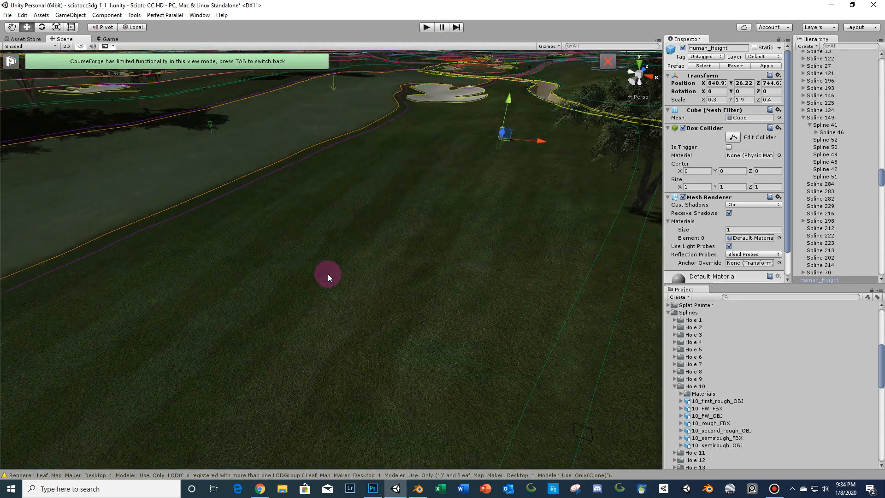
scroll(328, 274, "up", 3)
right_click_drag(327, 273, 369, 253)
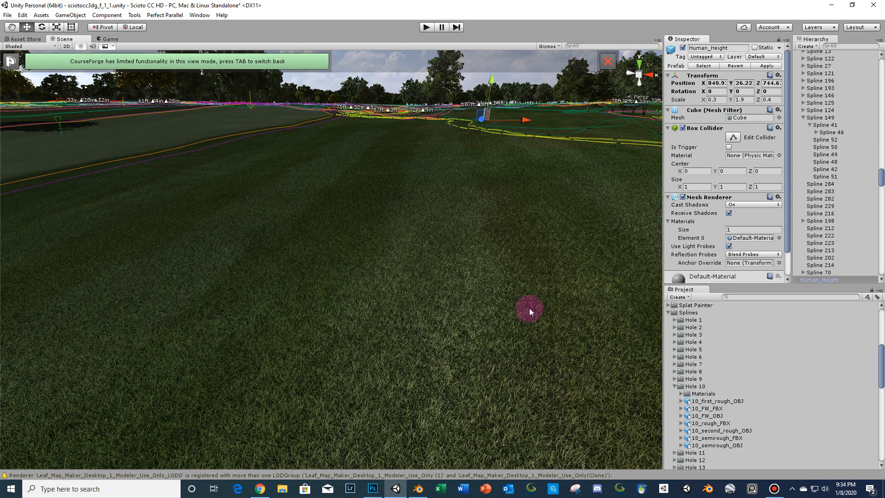
right_click_drag(529, 308, 430, 356)
scroll(474, 311, "down", 5)
scroll(430, 356, "down", 4)
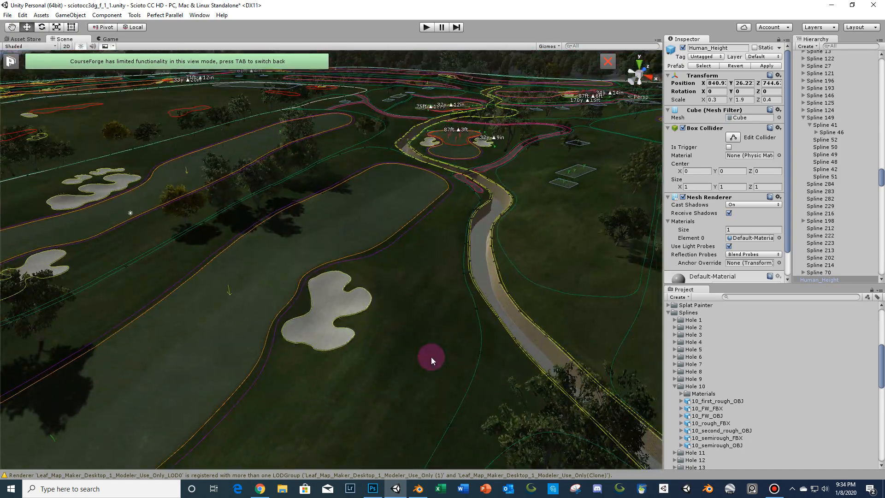
scroll(430, 358, "up", 3)
middle_click_drag(428, 360, 436, 306)
scroll(437, 308, "up", 3)
right_click_drag(437, 307, 448, 300)
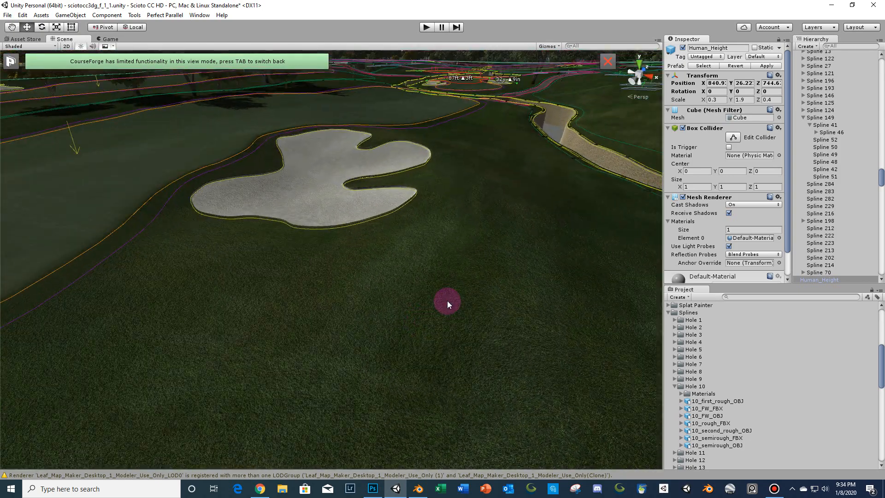
- Select the bunker spline and zoom in to examine where its sand mesh meets the surrounding grass
left_click(457, 236)
middle_click_drag(457, 245, 449, 255)
scroll(448, 255, "up", 5)
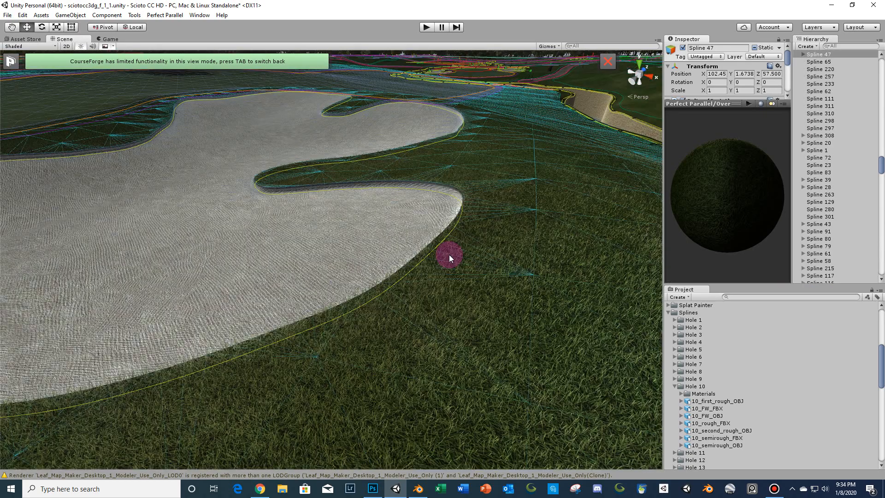
scroll(458, 222, "up", 1)
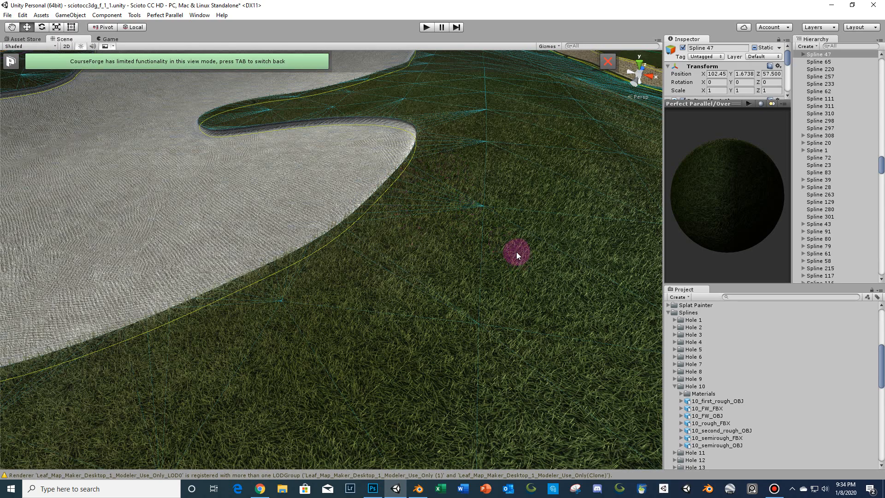
middle_click_drag(518, 245, 517, 263)
right_click_drag(517, 263, 520, 287)
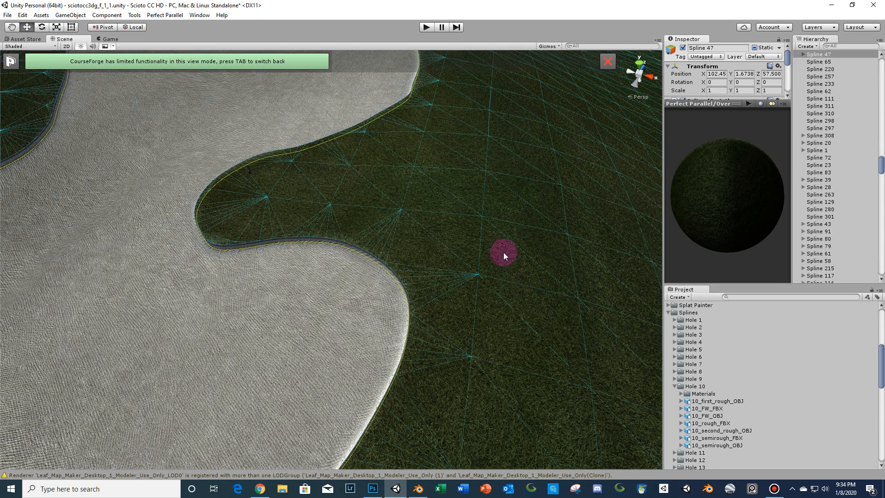
middle_click_drag(503, 255, 505, 267)
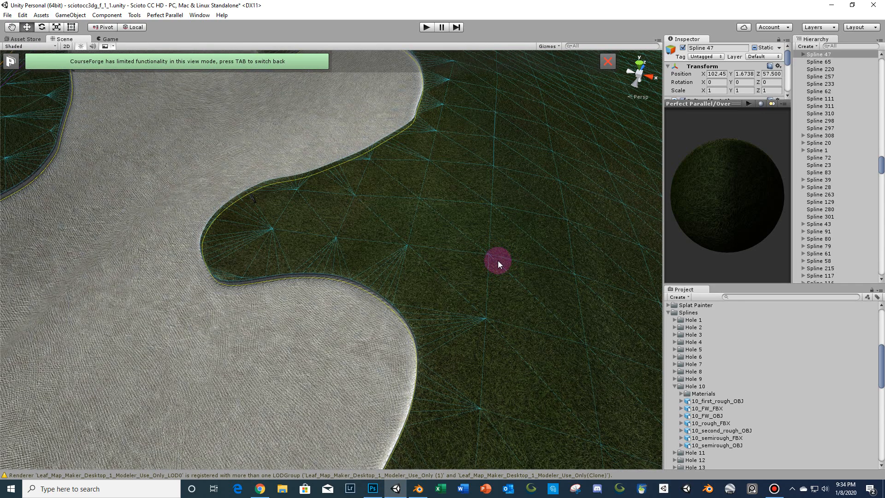
middle_click_drag(490, 265, 384, 312)
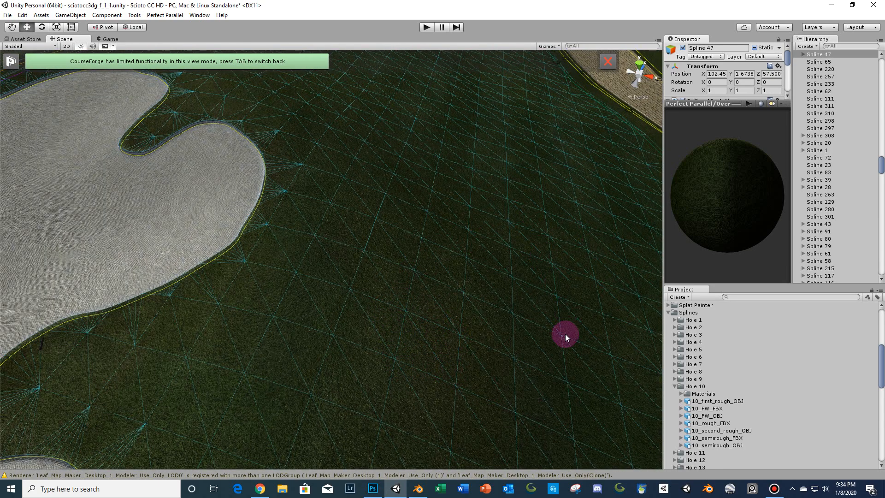
scroll(440, 383, "down", 3)
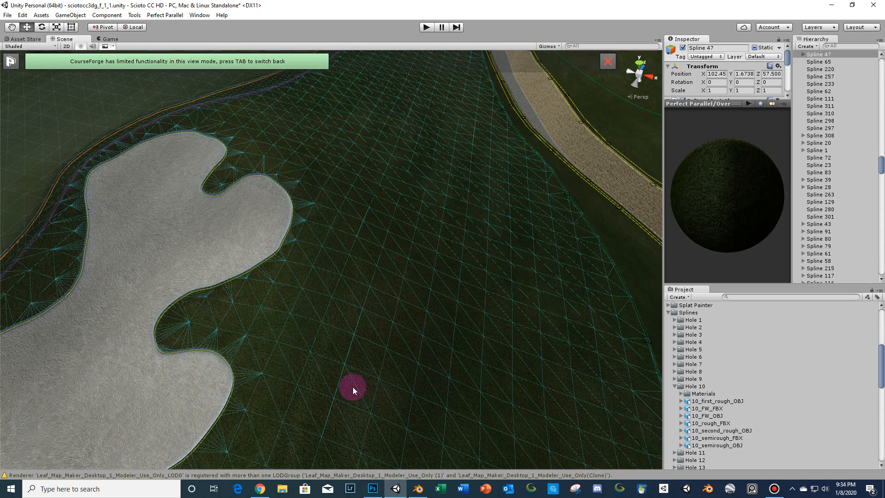
scroll(352, 386, "down", 2)
scroll(364, 376, "up", 6)
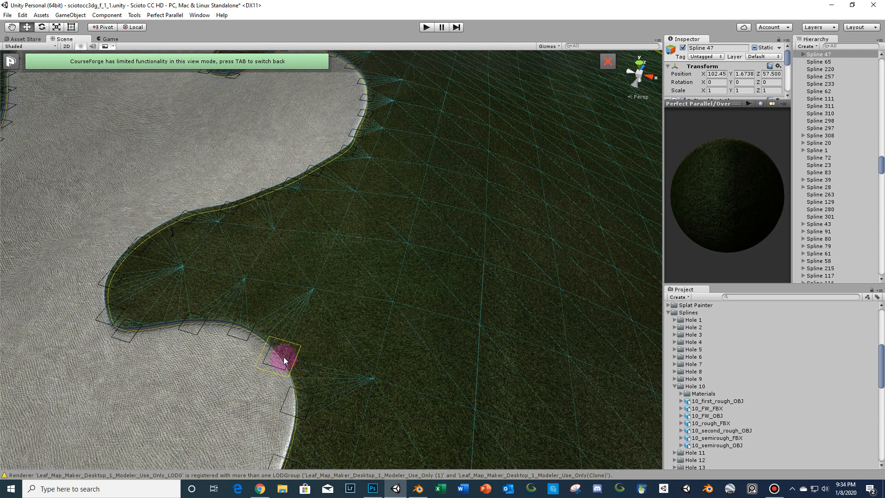
- Examine the bunker's wireframe mesh edges and grid fill from several angles
left_click(375, 311)
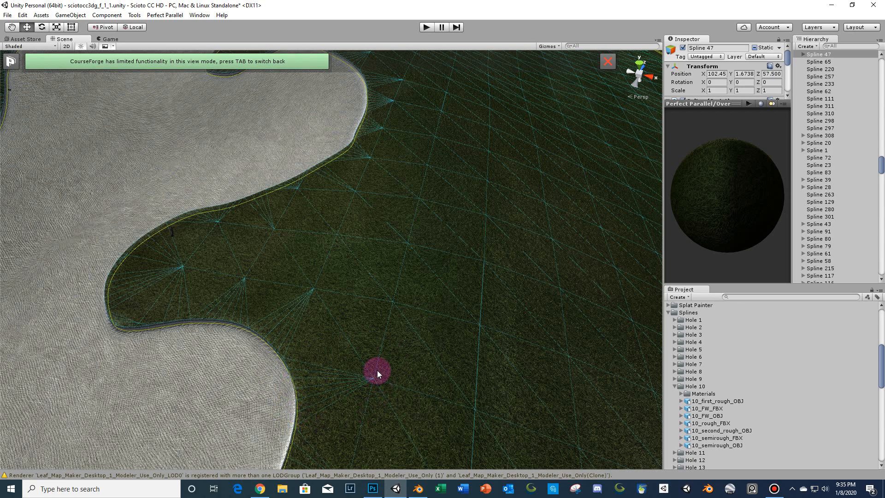
scroll(378, 378, "down", 6)
middle_click_drag(372, 380, 410, 362)
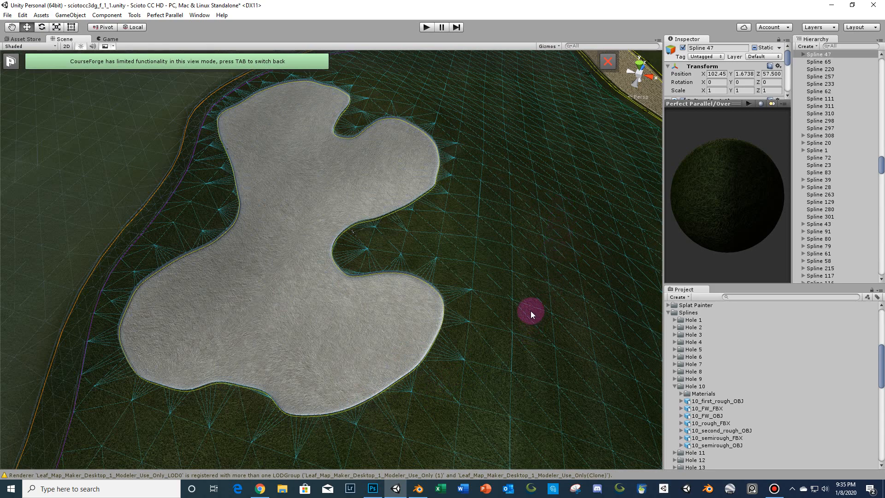
key("d")
right_click_drag(501, 312, 513, 327)
scroll(500, 313, "up", 2)
middle_click_drag(513, 327, 502, 310)
right_click_drag(501, 310, 486, 272)
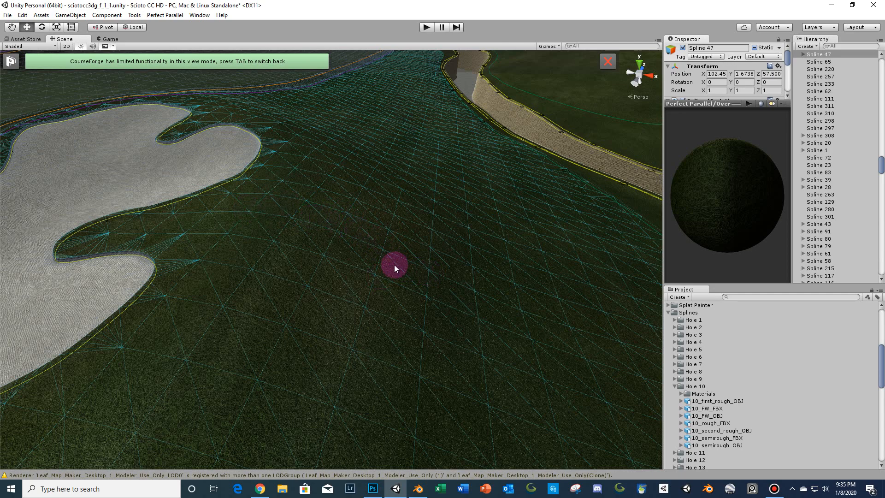
right_click_drag(383, 276, 344, 284)
scroll(344, 283, "down", 3)
middle_click_drag(344, 284, 341, 311)
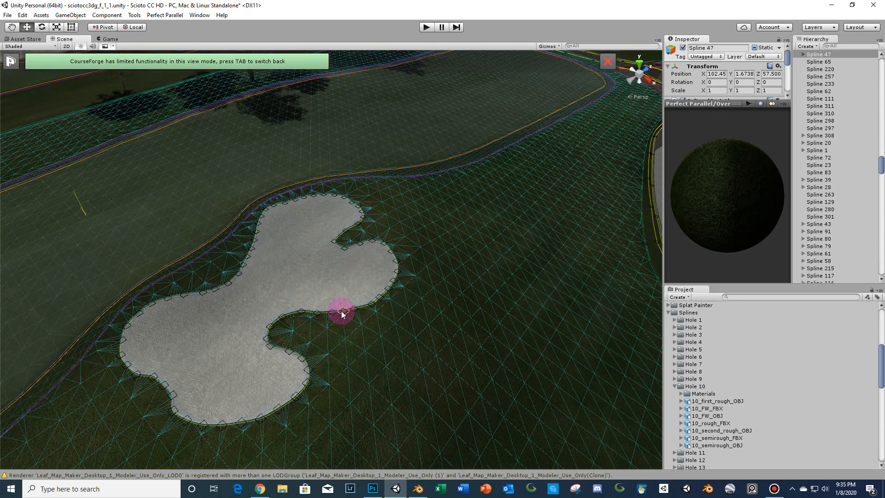
- Orbit around the bunker to compare its shape and grass transition from different viewpoints
left_click(369, 199)
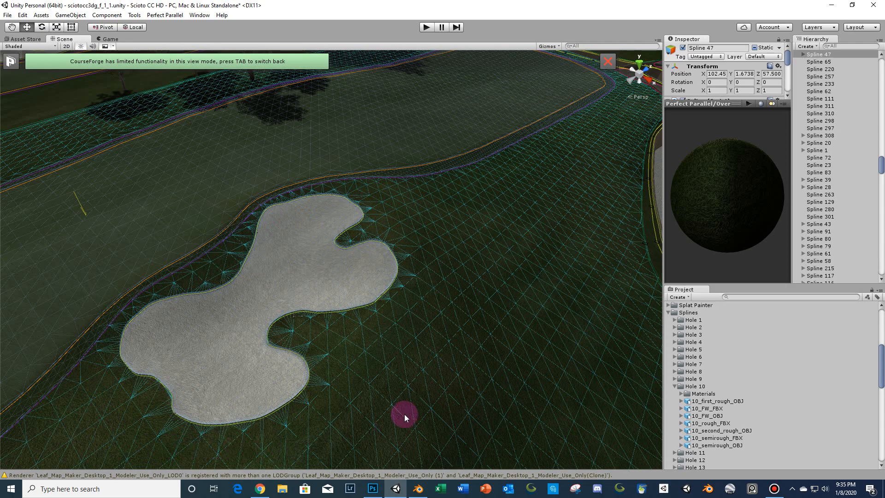
middle_click_drag(446, 286, 444, 160)
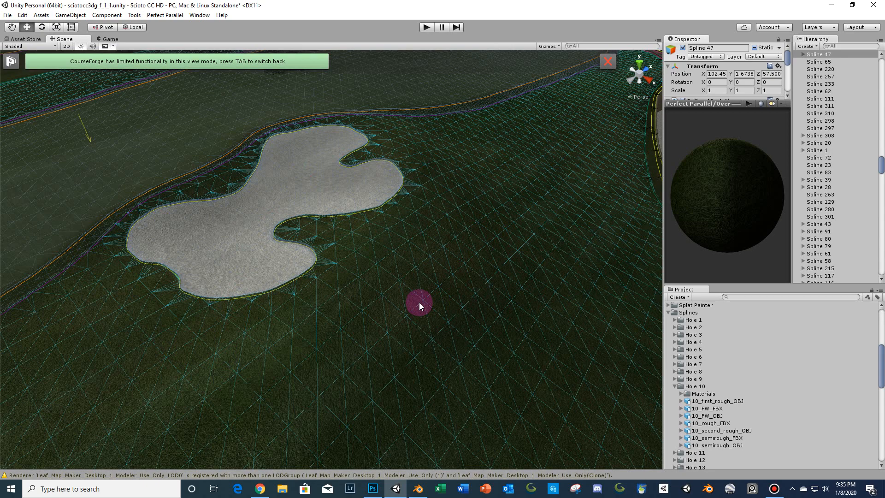
middle_click_drag(430, 294, 417, 276)
scroll(417, 276, "up", 3)
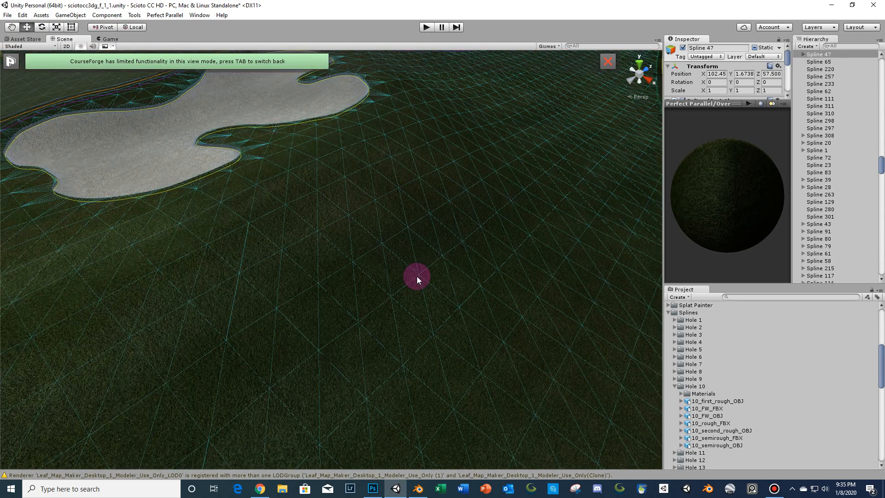
scroll(416, 275, "up", 2)
right_click_drag(432, 248, 371, 181)
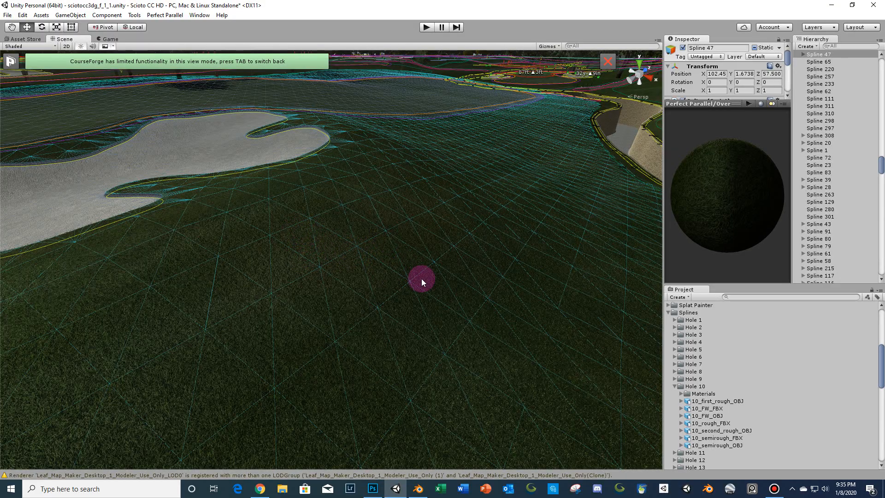
right_click_drag(414, 306, 447, 285)
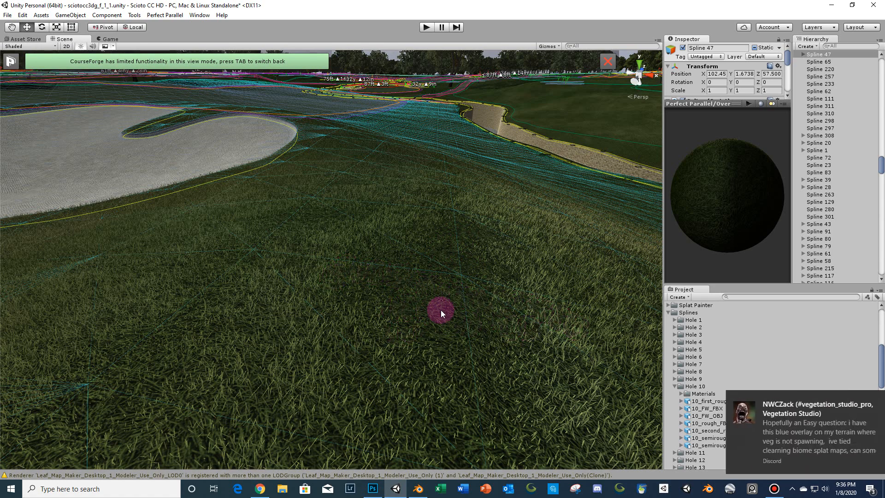
left_click(873, 404)
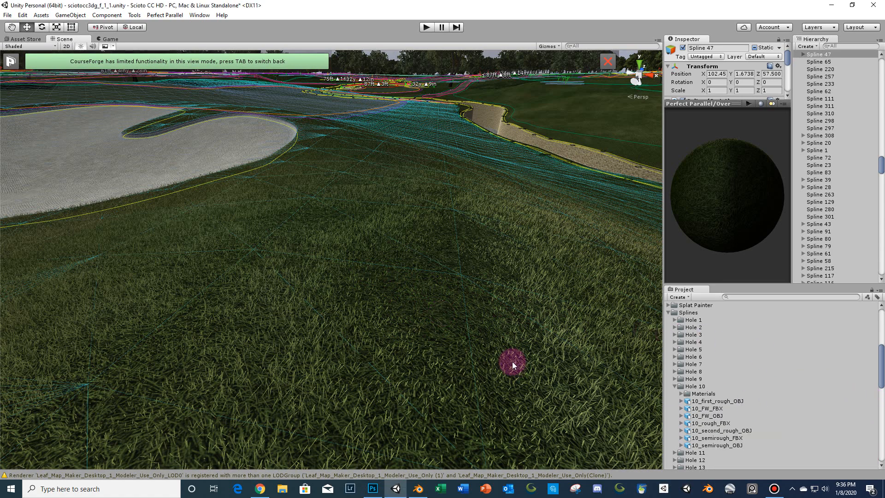
left_click_drag(485, 335, 411, 299, "alt")
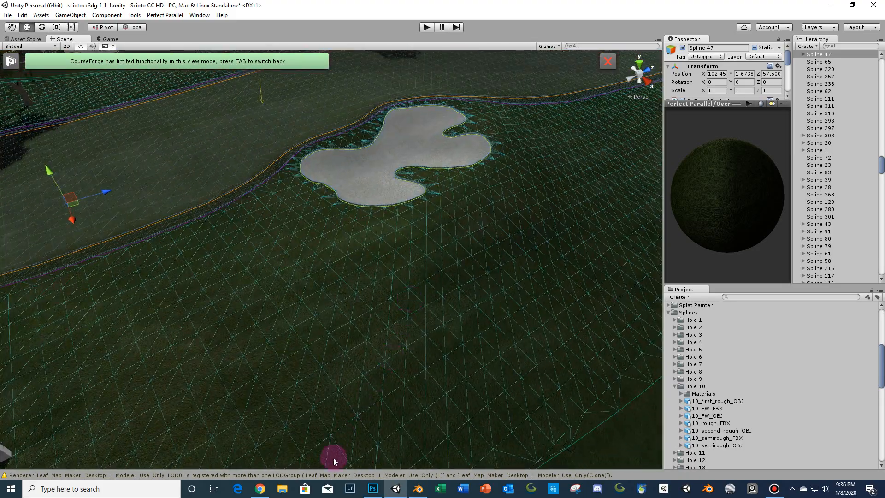
- Switch to Photoshop and review the saved bunker, rough, semirough and fairway layer settings images
left_click(372, 488)
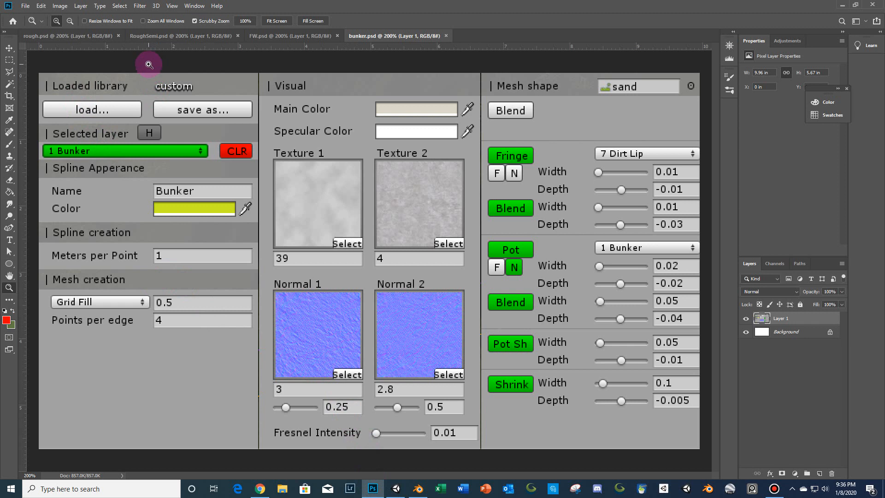
left_click(65, 37)
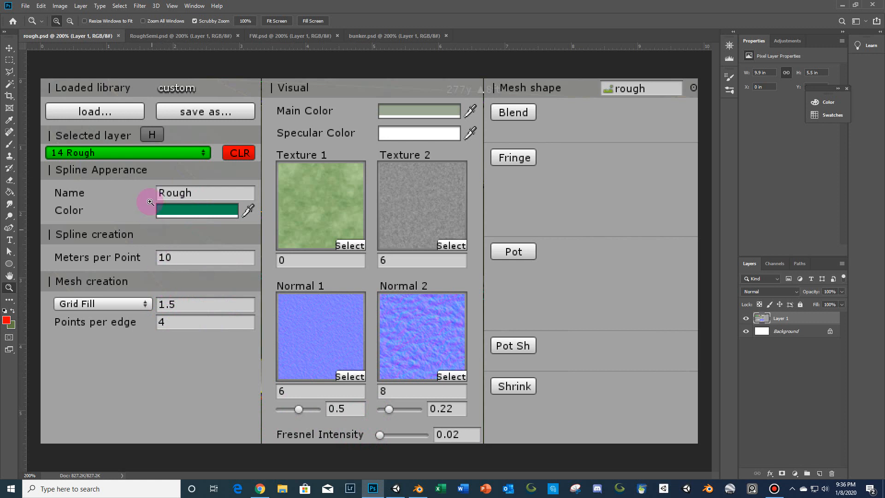
left_click(197, 35)
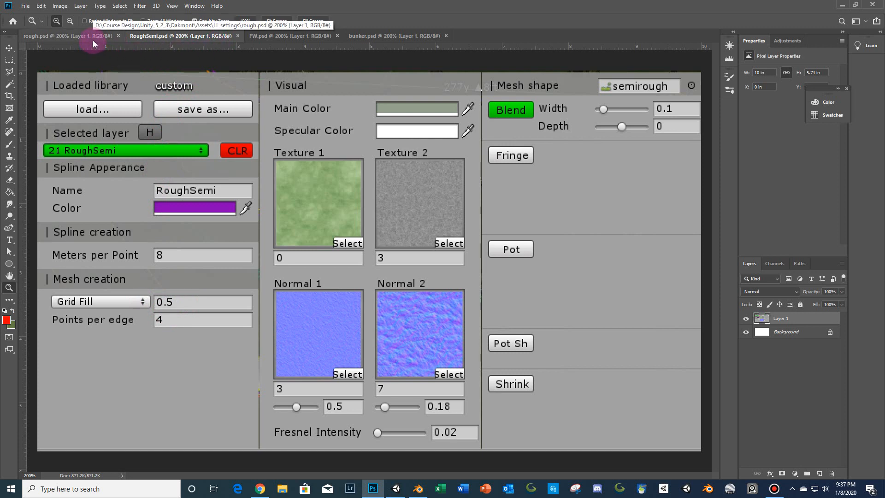
left_click(276, 37)
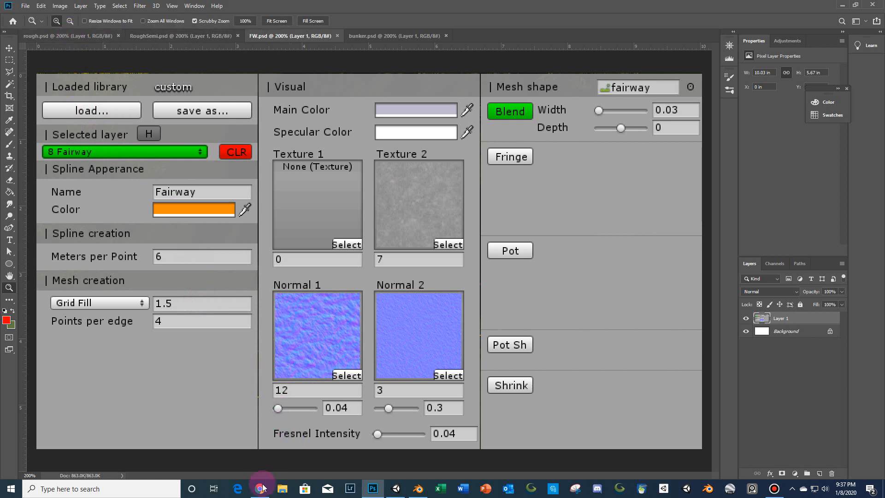
- Return to Unity and zoom out to an overhead view of the holes around the lake
left_click(395, 489)
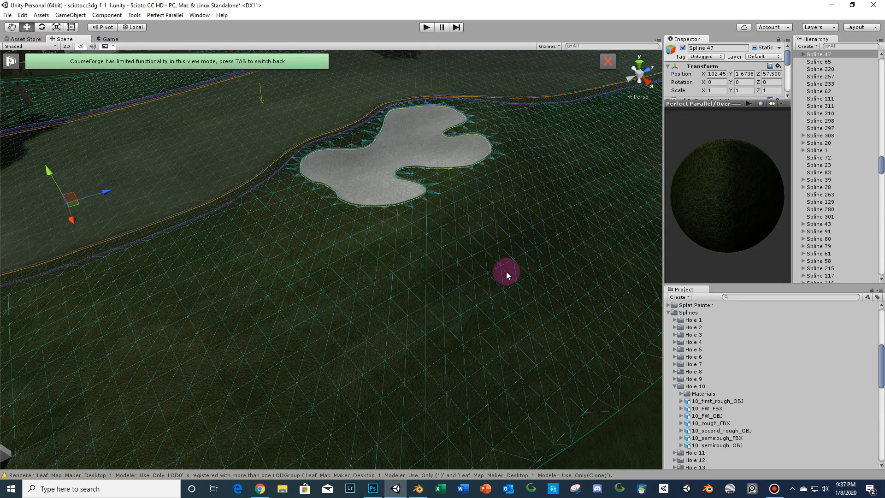
scroll(488, 270, "down", 5)
scroll(472, 268, "down", 10)
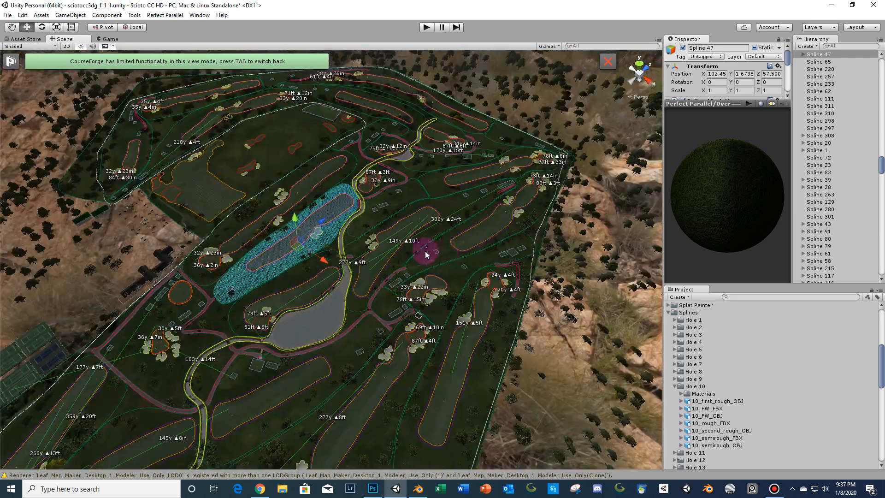
right_click_drag(407, 253, 403, 294)
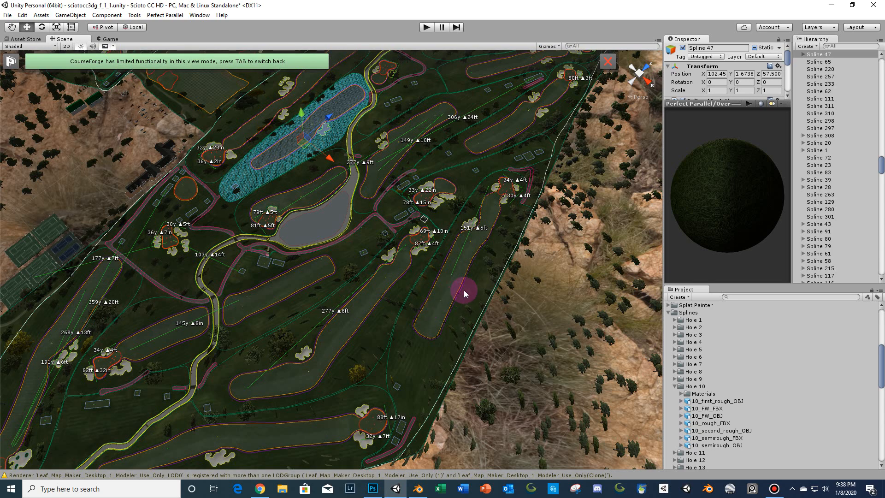
right_click_drag(463, 290, 429, 304)
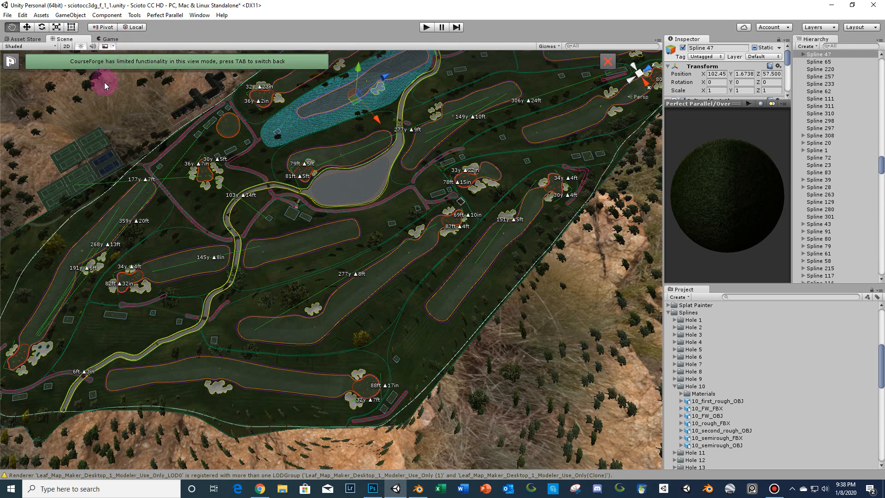
- Switch CourseForge back to full editing mode and zoom out to view the whole course
key("Tab")
left_click(11, 391)
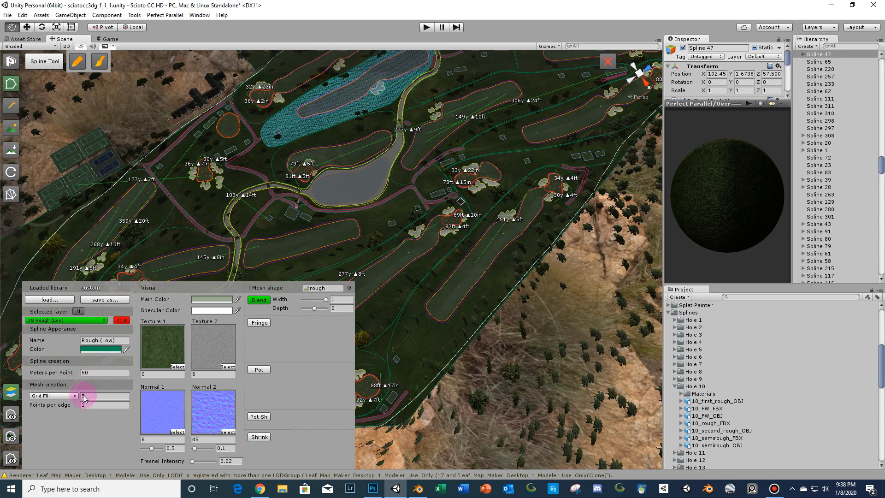
left_click(11, 391)
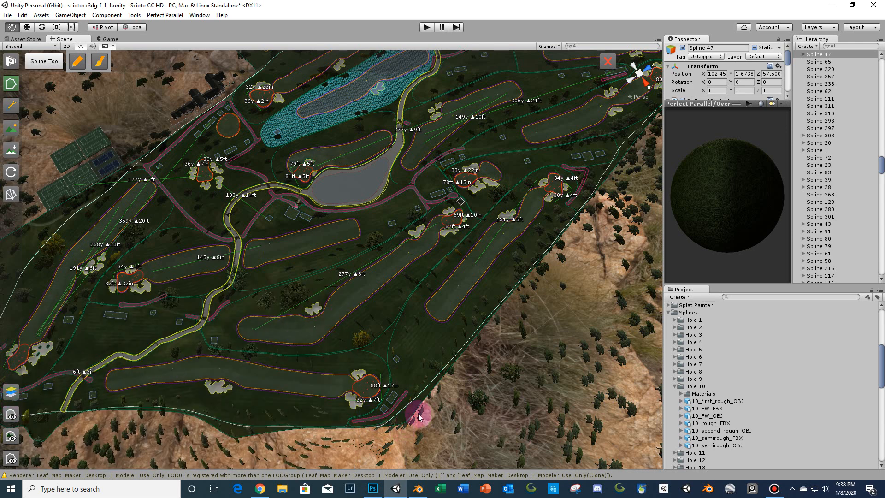
scroll(450, 226, "down", 5)
middle_click_drag(397, 227, 368, 382)
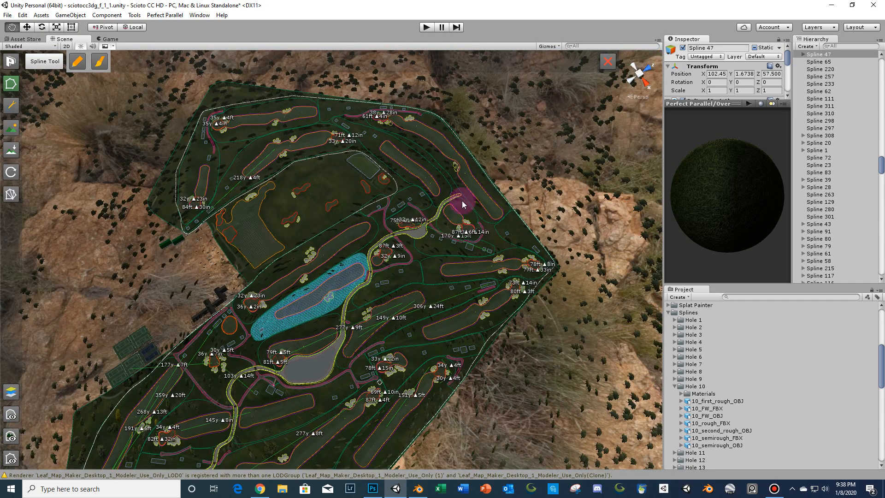
- Zoom in on the fairway and rough near the 306y hole to inspect the grass and trees up close
scroll(345, 177, "up", 12)
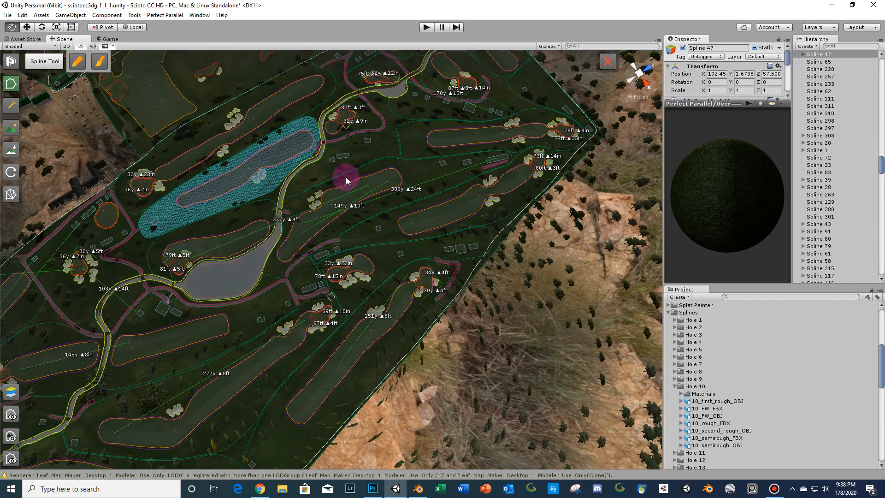
scroll(306, 275, "up", 10)
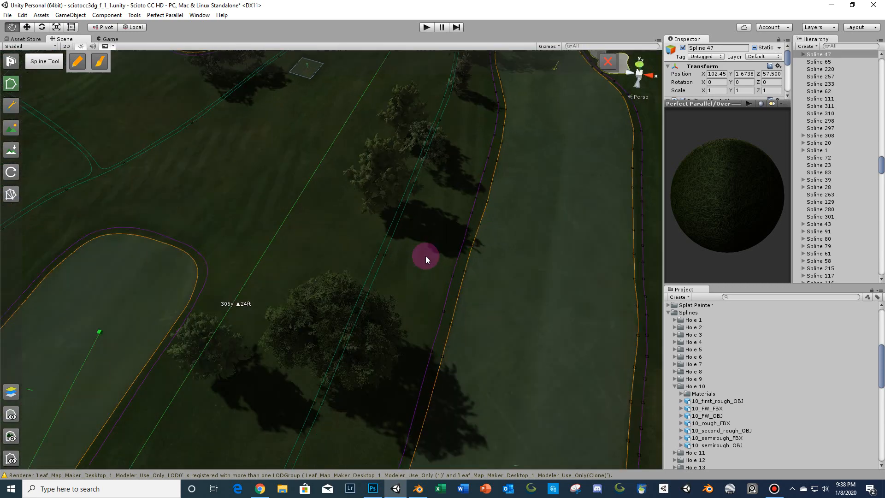
middle_click_drag(425, 256, 419, 262)
scroll(418, 262, "up", 3)
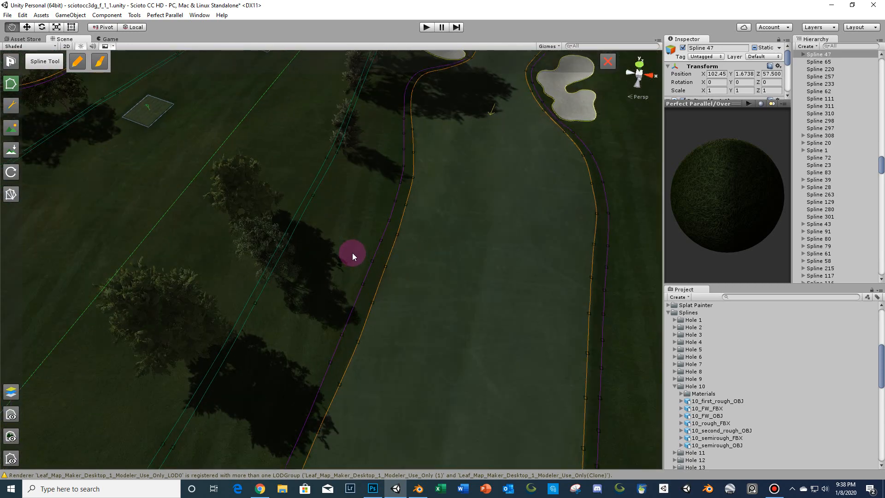
scroll(395, 219, "up", 10)
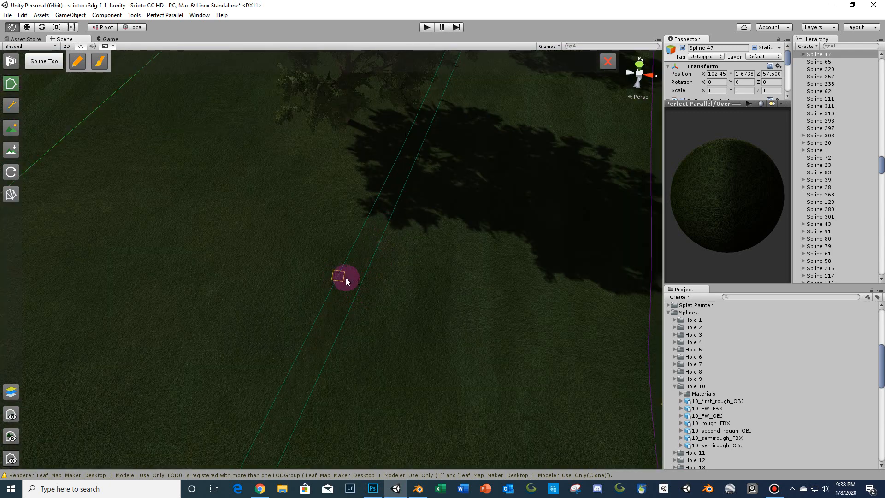
scroll(429, 259, "down", 2)
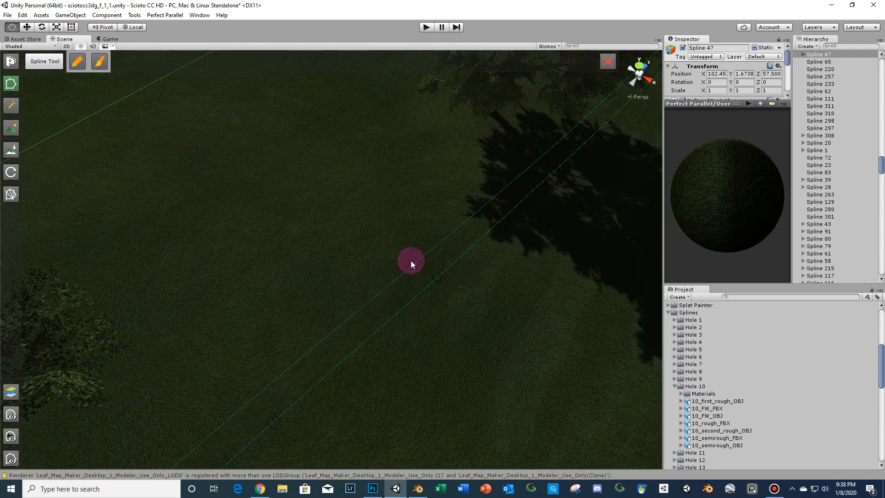
scroll(478, 303, "down", 5)
scroll(400, 239, "down", 3)
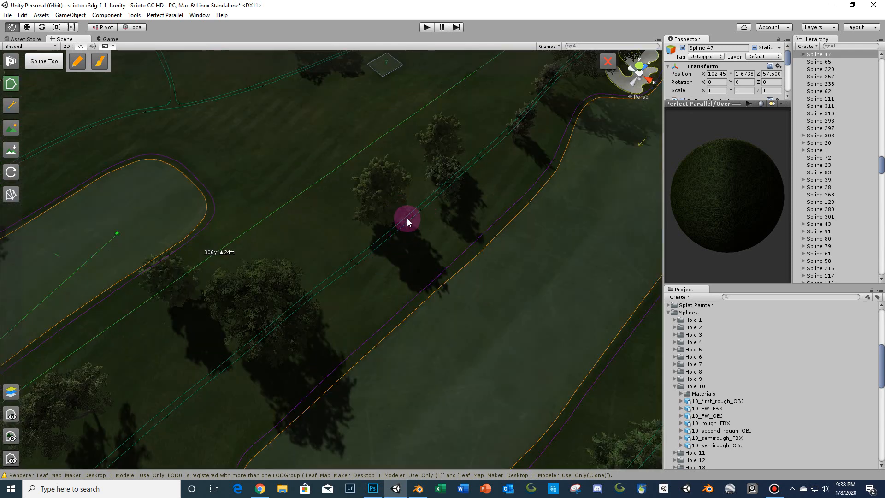
scroll(401, 258, "up", 8)
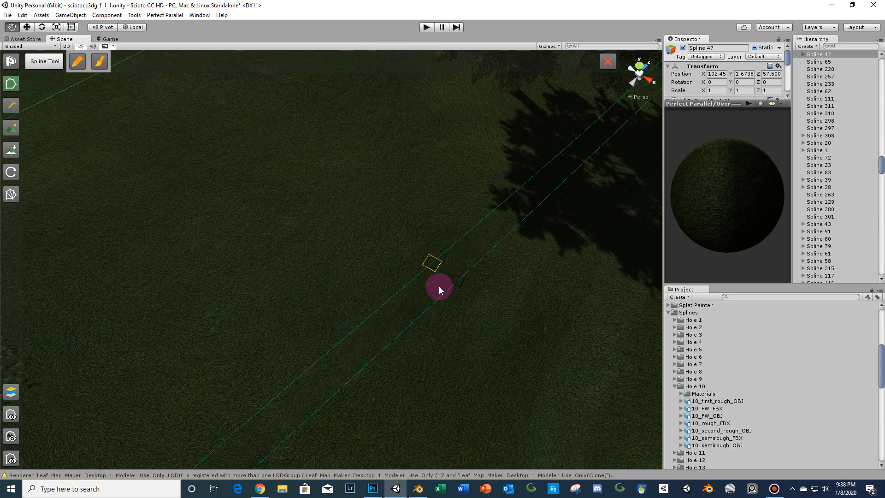
- Zoom in and out over the greens and bunkers beside the lake to inspect their edges
scroll(422, 296, "down", 5)
scroll(412, 248, "up", 5)
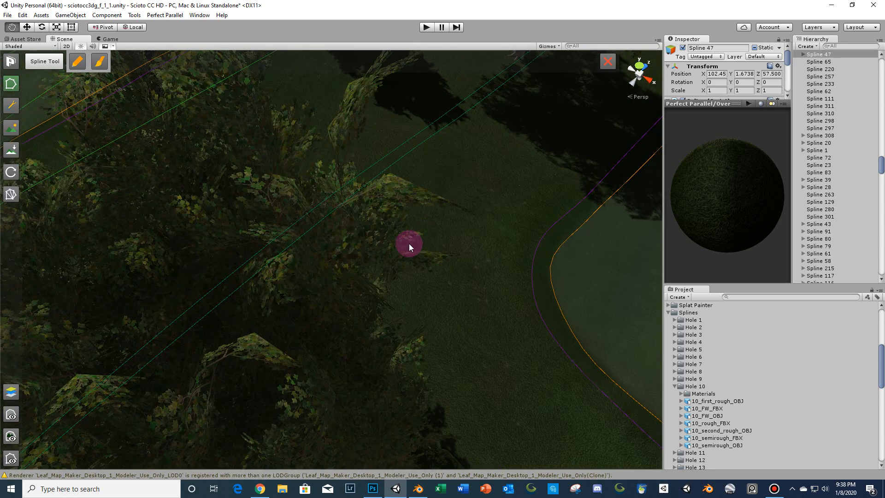
scroll(408, 244, "down", 4)
scroll(295, 294, "down", 3)
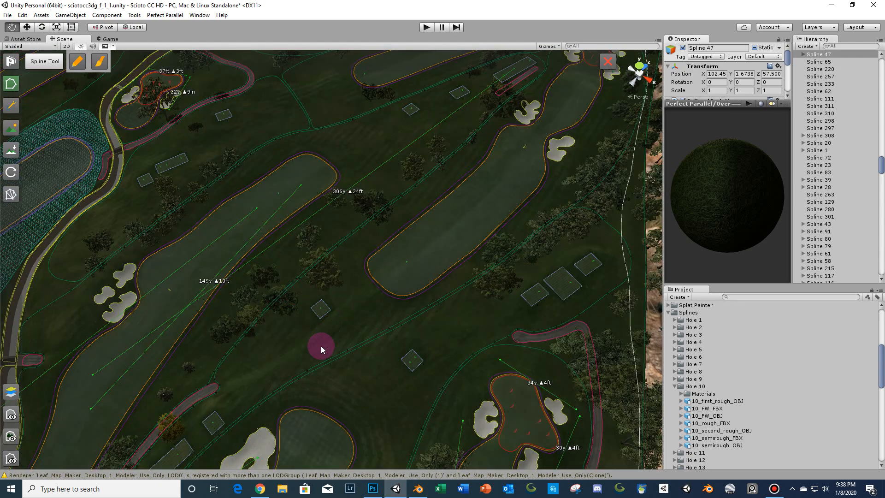
scroll(320, 353, "down", 4)
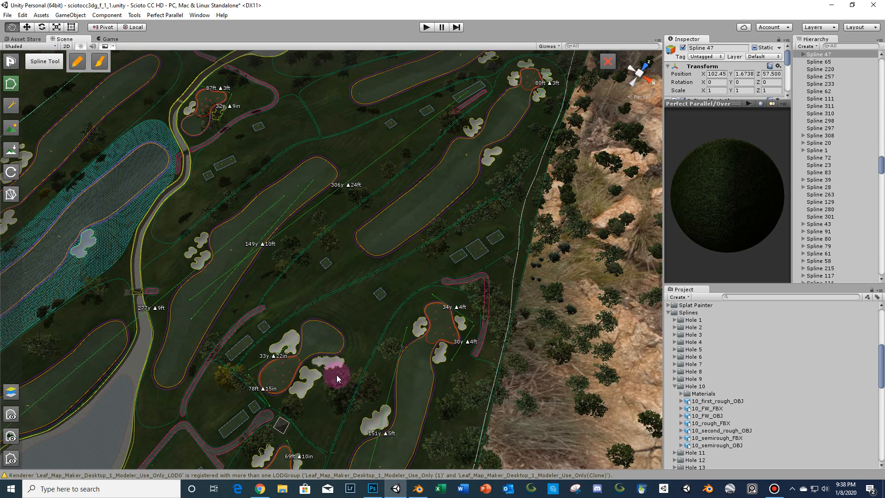
scroll(351, 294, "up", 5)
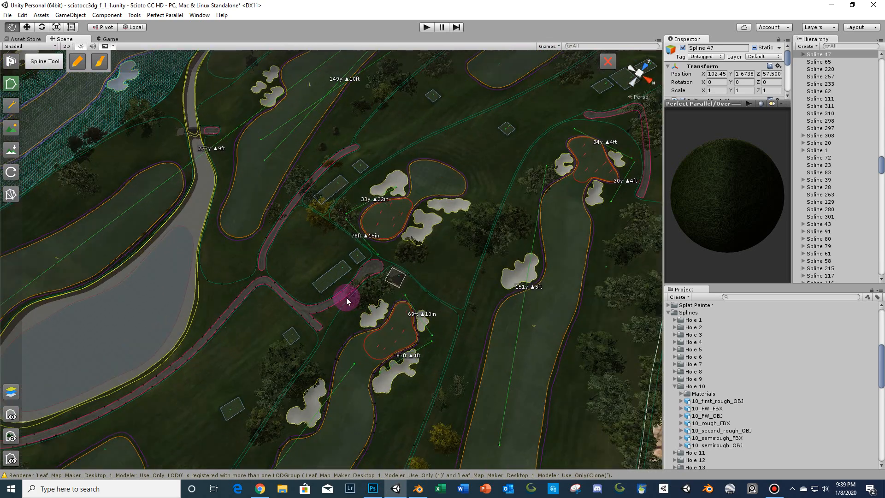
scroll(316, 310, "up", 3)
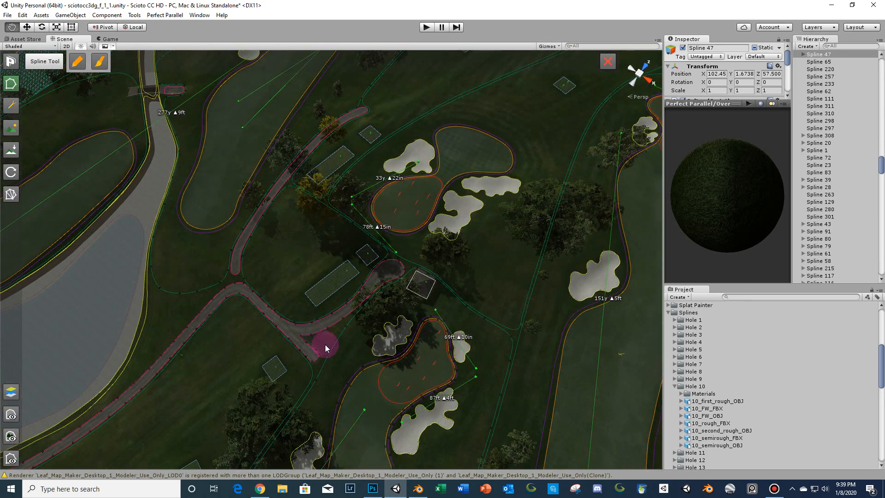
scroll(366, 319, "down", 8)
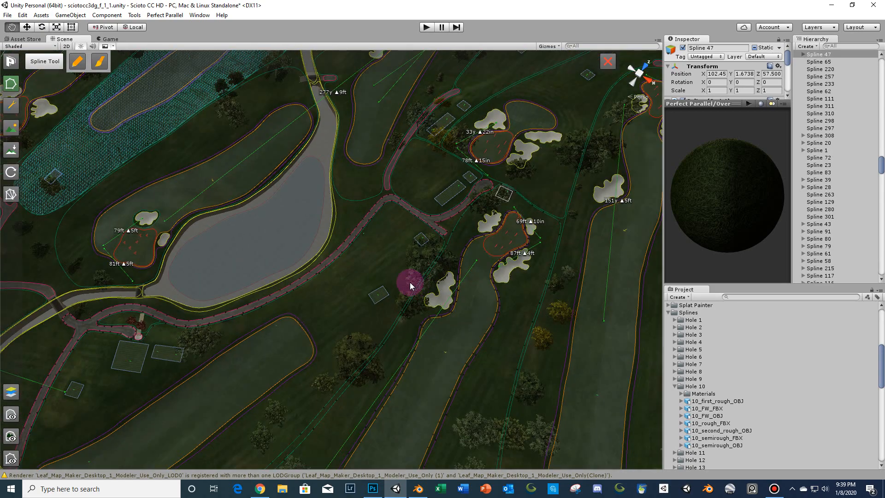
scroll(410, 282, "down", 4)
scroll(376, 252, "up", 2)
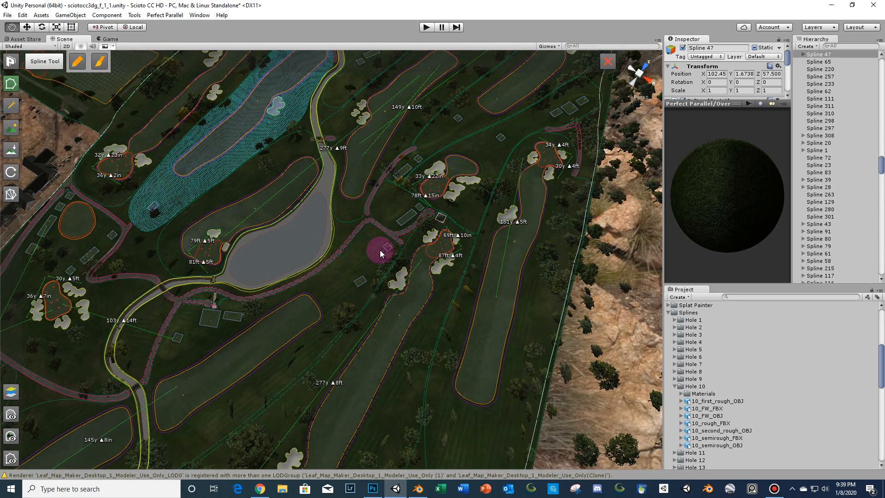
- Pan across the course and descend to a ground-level view of the grass along a hole
middle_click_drag(375, 251, 311, 340)
scroll(311, 340, "up", 4)
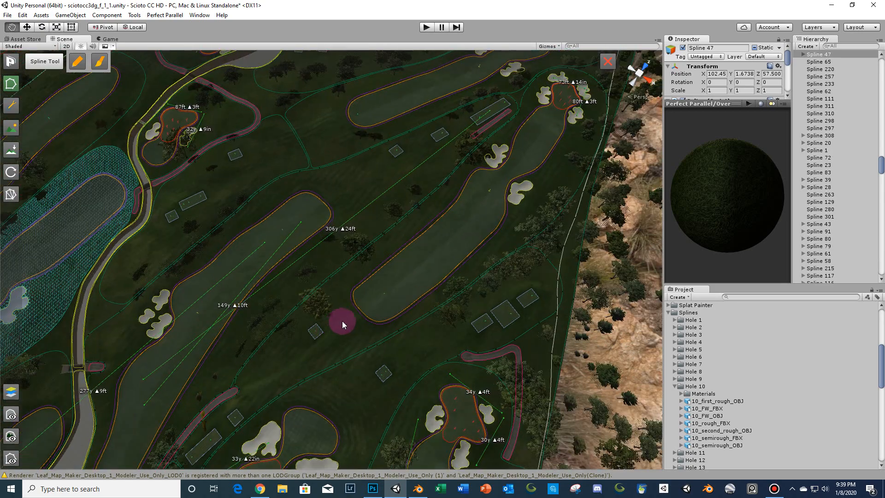
scroll(342, 321, "up", 10)
right_click_drag(342, 320, 473, 187)
scroll(474, 187, "up", 3)
middle_click_drag(474, 187, 474, 141)
scroll(450, 206, "up", 2)
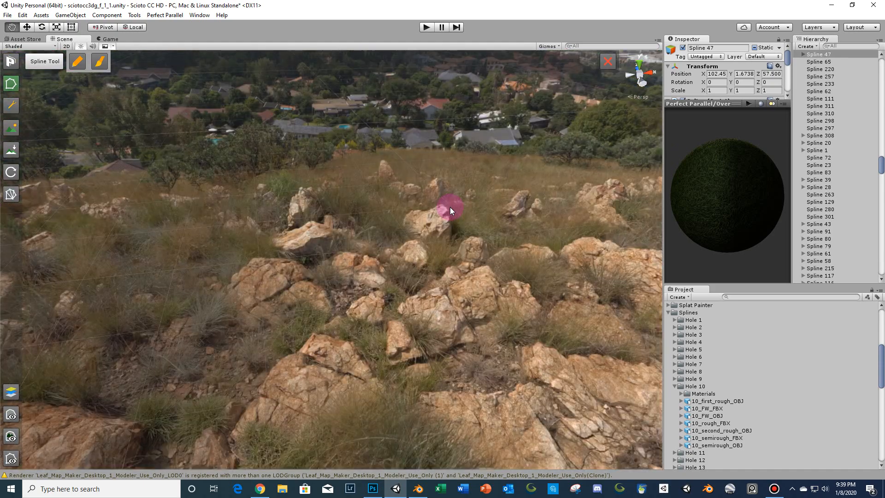
scroll(449, 206, "down", 2)
right_click_drag(450, 207, 458, 173)
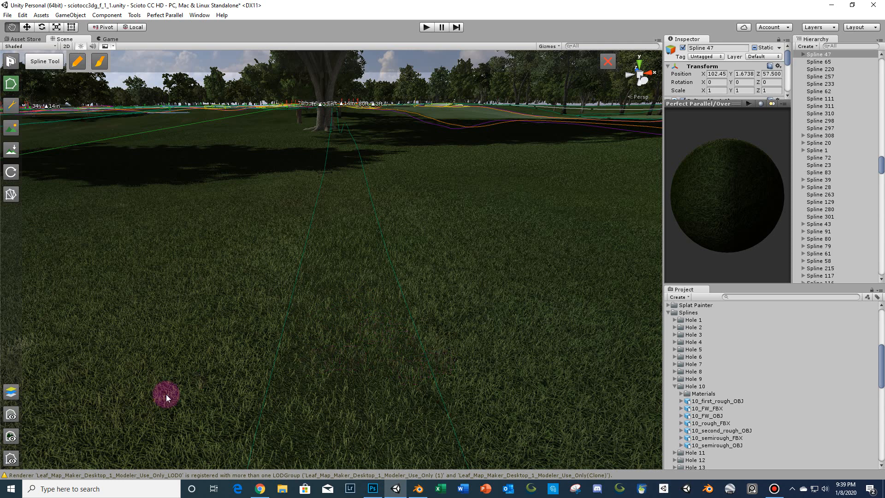
- Hide the CourseForge spline overlays, show them again, and zoom the ground-level grass view
left_click(11, 458)
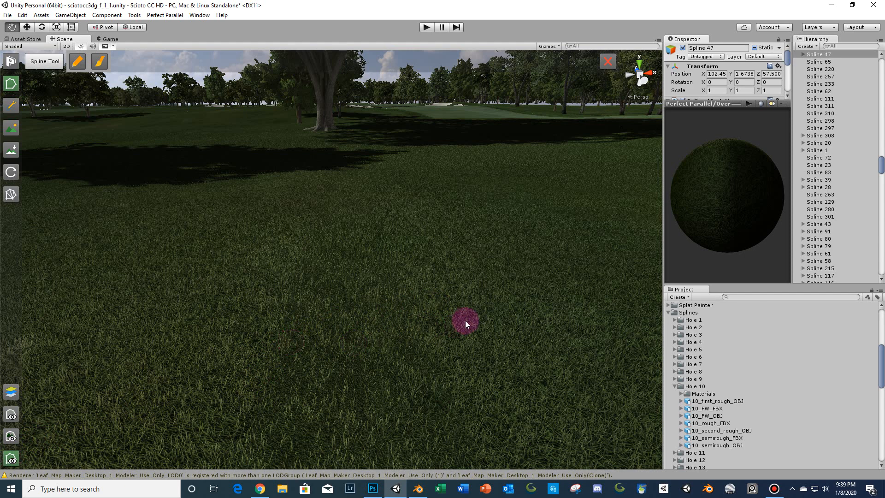
left_click(14, 463)
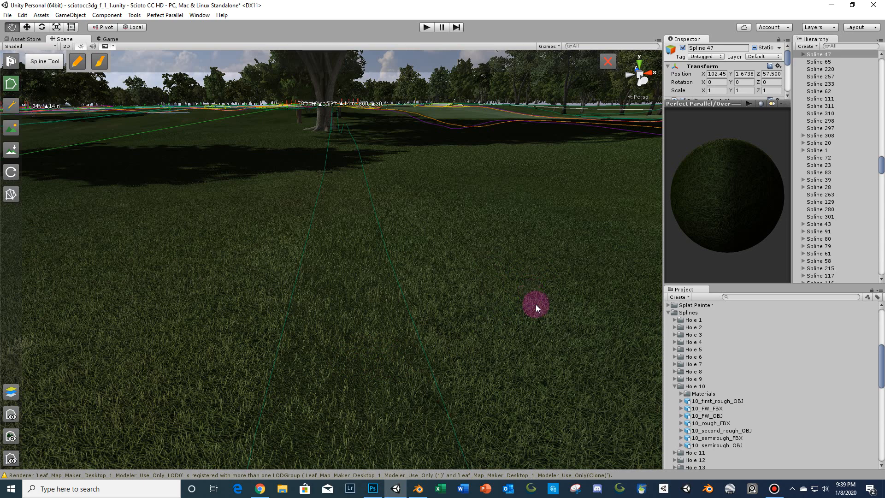
scroll(526, 300, "down", 5)
scroll(525, 299, "up", 5)
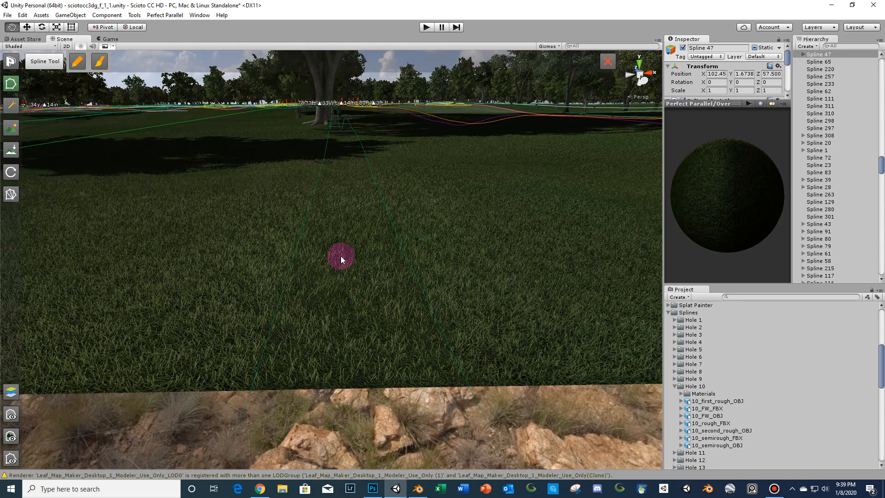
- Select the Rough material in the project assets to view its grass shader settings
scroll(735, 388, "down", 5)
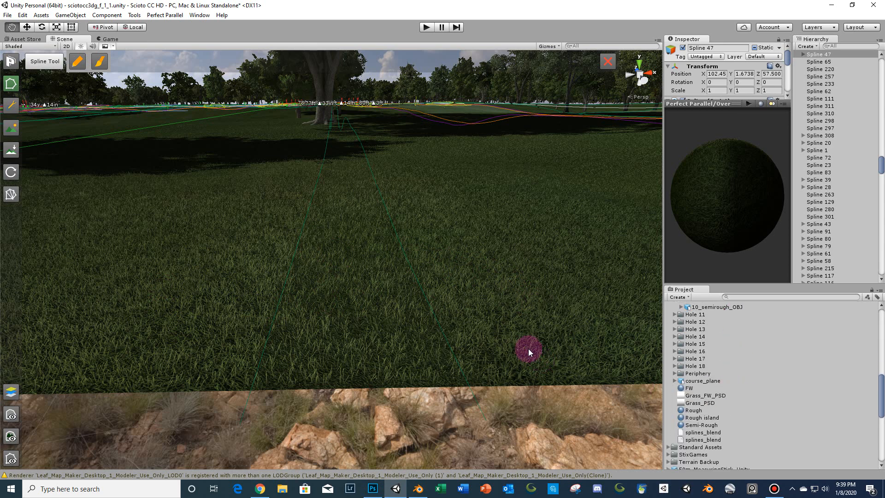
left_click(688, 411)
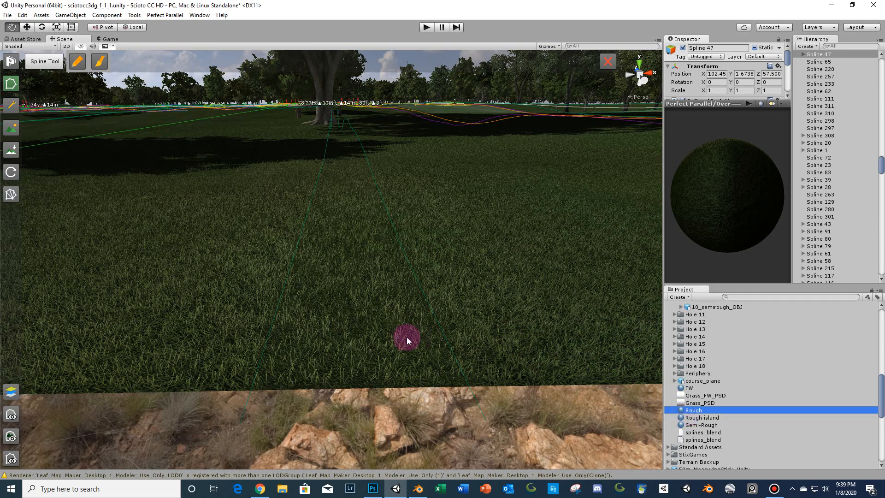
right_click_drag(374, 335, 355, 341)
scroll(358, 336, "up", 3)
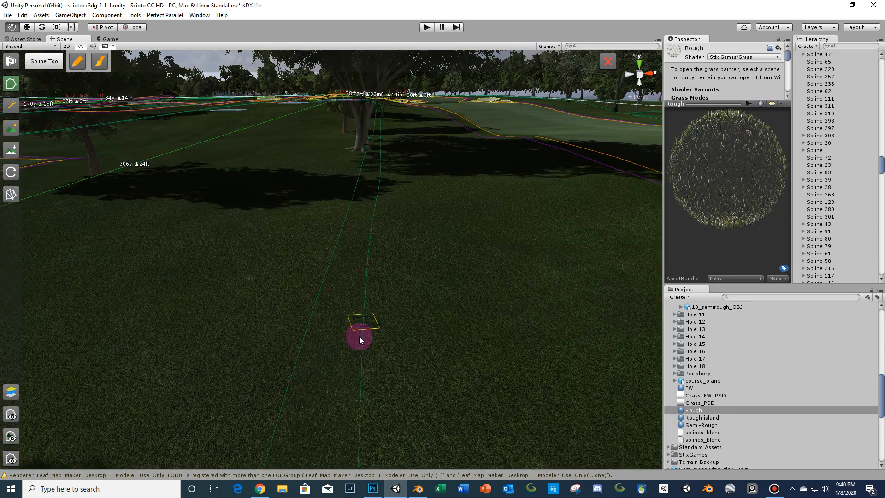
scroll(359, 336, "down", 4)
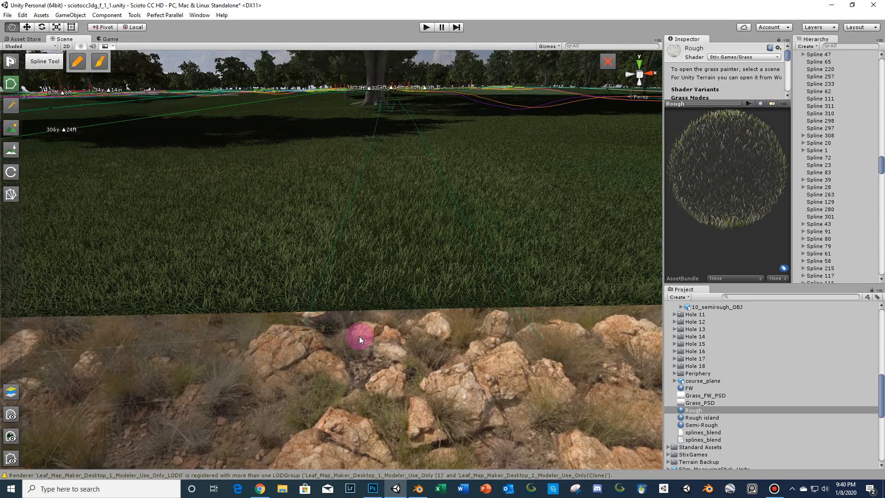
- Select the FW material and pan over the fairways to compare the fairway grass
left_click(688, 388)
scroll(513, 252, "down", 8)
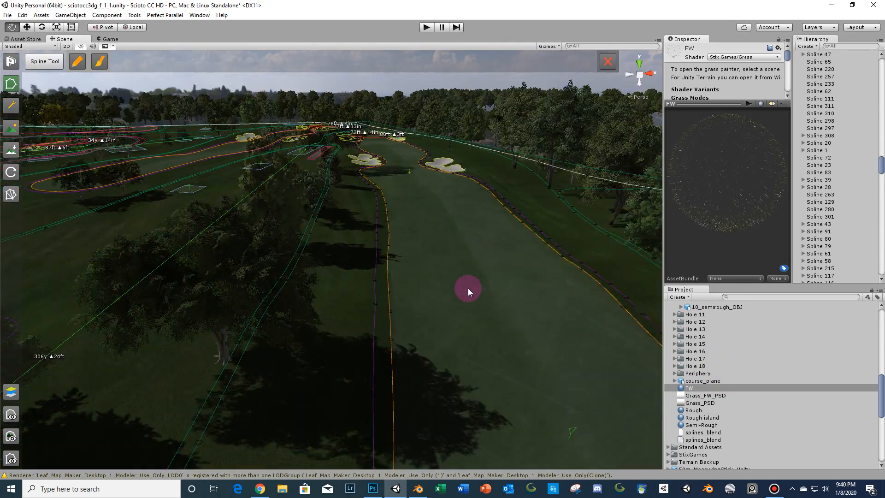
right_click_drag(468, 288, 253, 294)
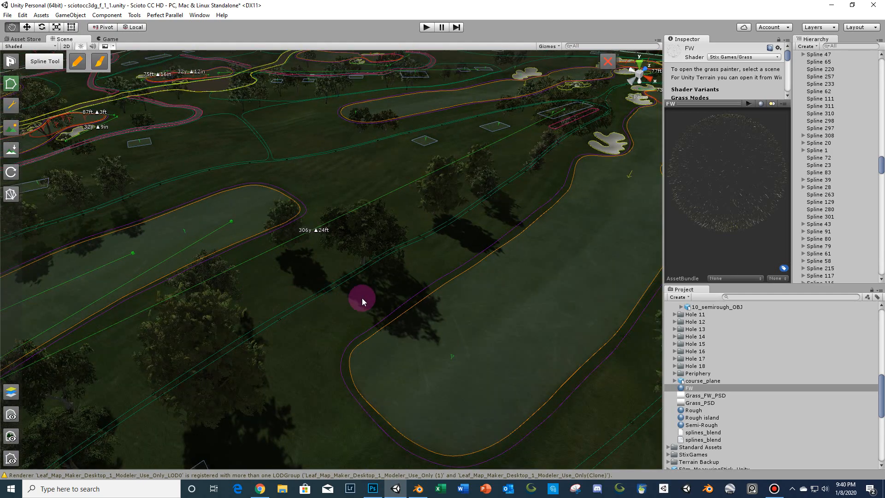
scroll(361, 297, "down", 10)
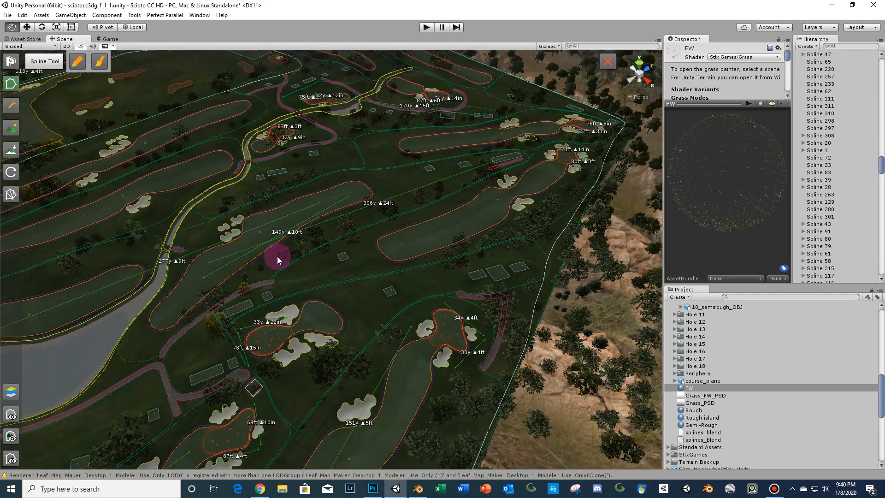
right_click_drag(277, 256, 362, 273)
right_click_drag(387, 233, 428, 292)
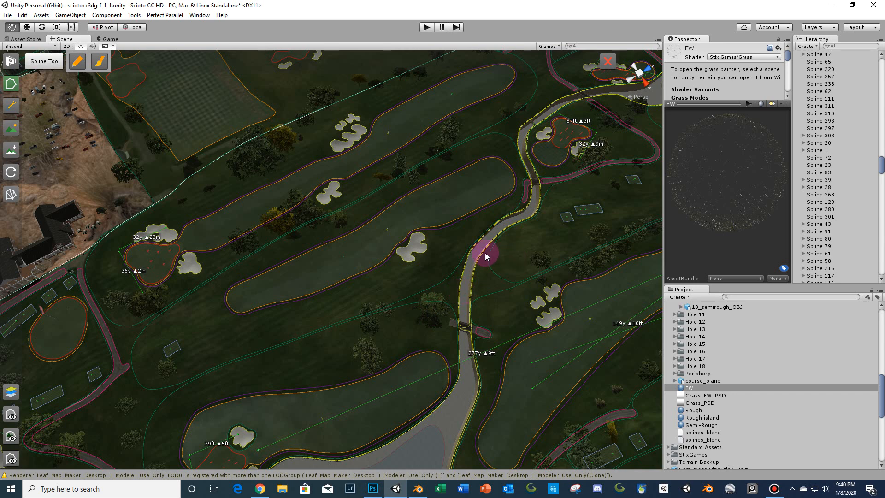
scroll(458, 288, "down", 2)
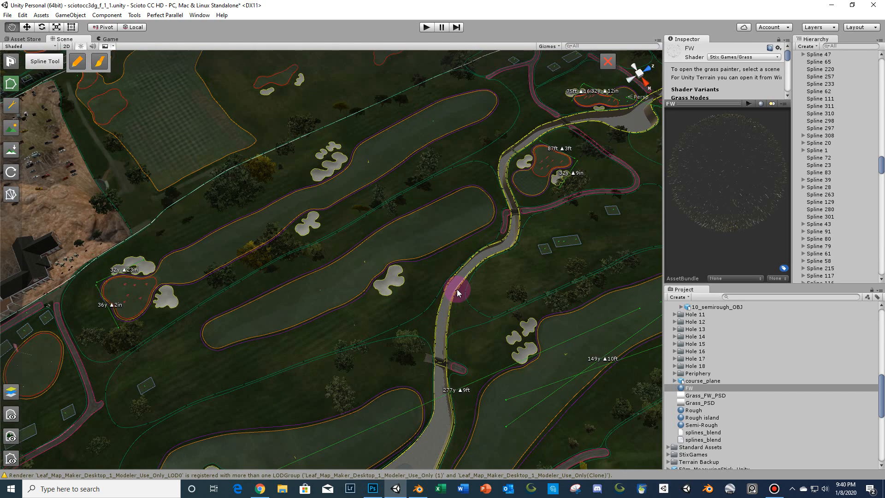
scroll(338, 316, "up", 3)
right_click_drag(338, 316, 337, 336)
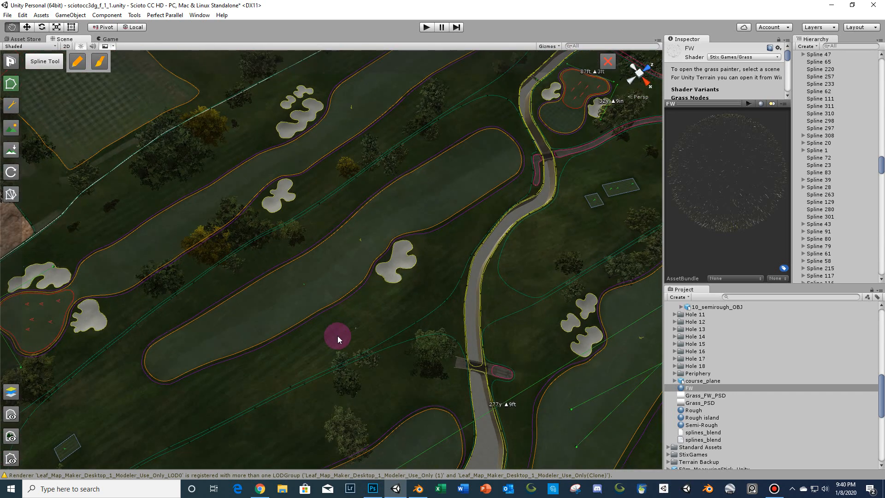
middle_click_drag(375, 325, 424, 274)
scroll(424, 273, "up", 2)
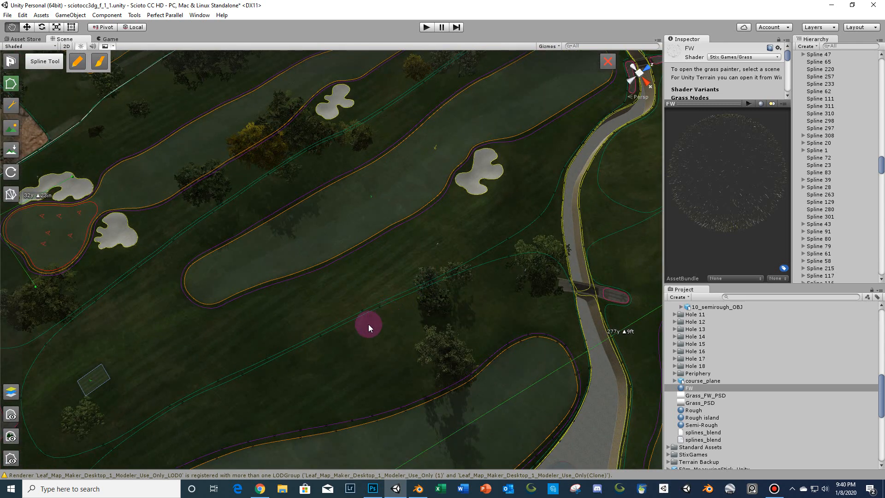
scroll(369, 324, "up", 1)
- Switch to the view tool and orbit over the fairways beside the cart path
scroll(747, 341, "up", 4)
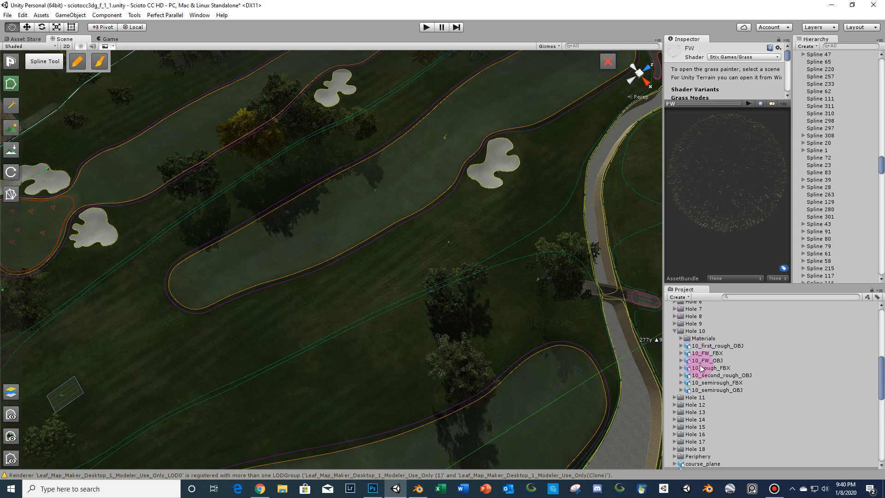
scroll(139, 282, "down", 2)
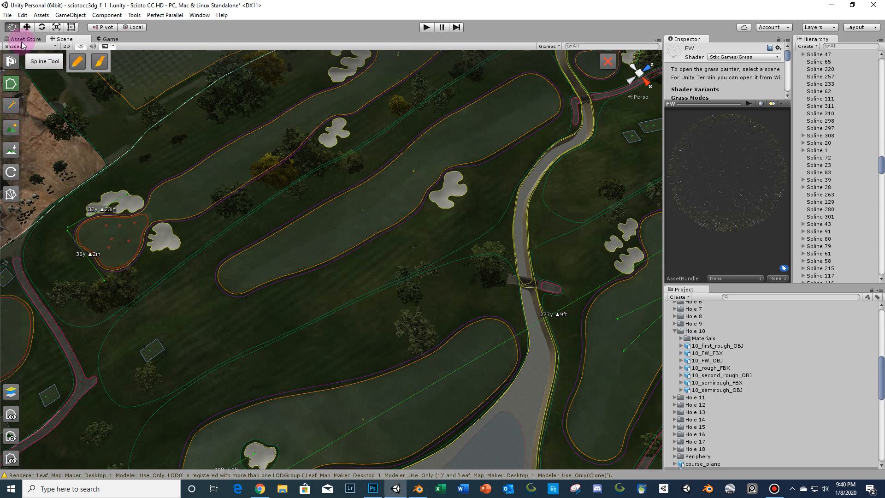
left_click(27, 27)
right_click_drag(360, 232, 374, 208)
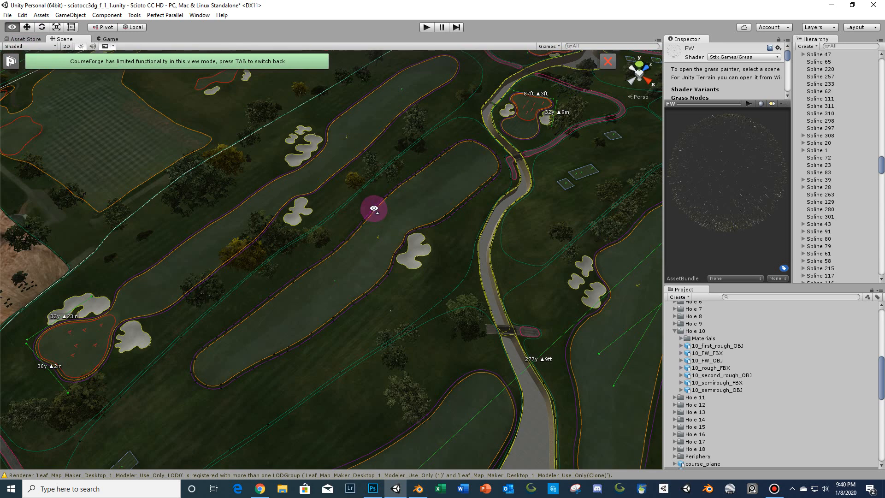
scroll(828, 63, "up", 2)
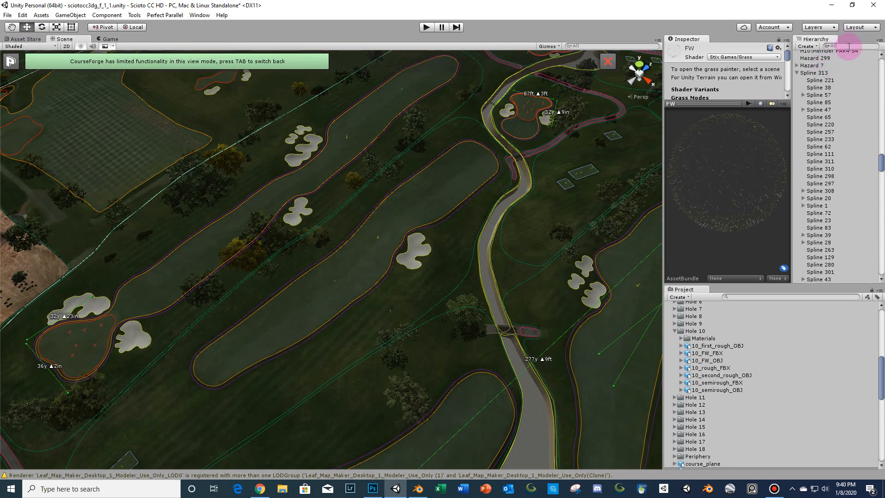
- Filter the hierarchy for outer, select the Outer_2049 terrain and open its terrain settings
left_click(848, 46)
type("outer")
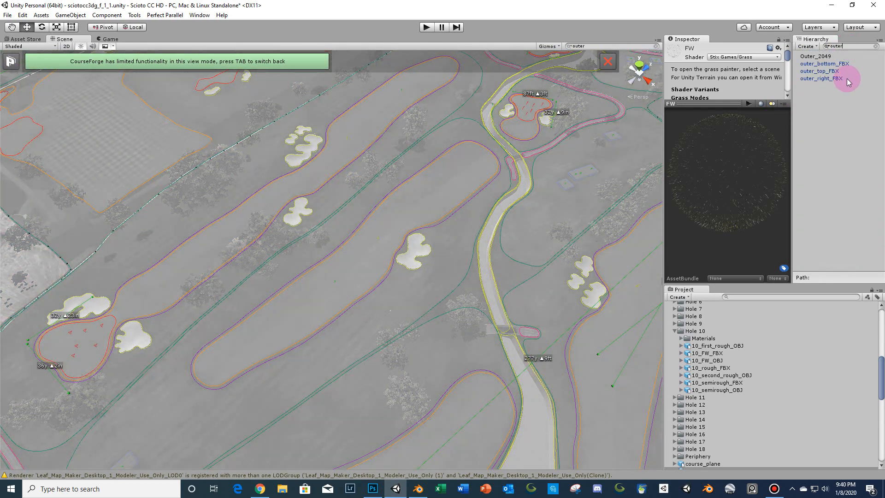
left_click(816, 55)
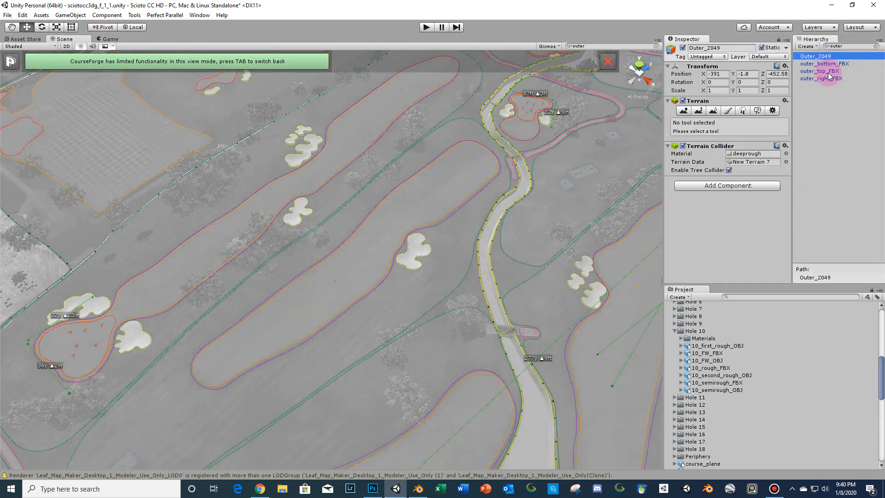
left_click(773, 110)
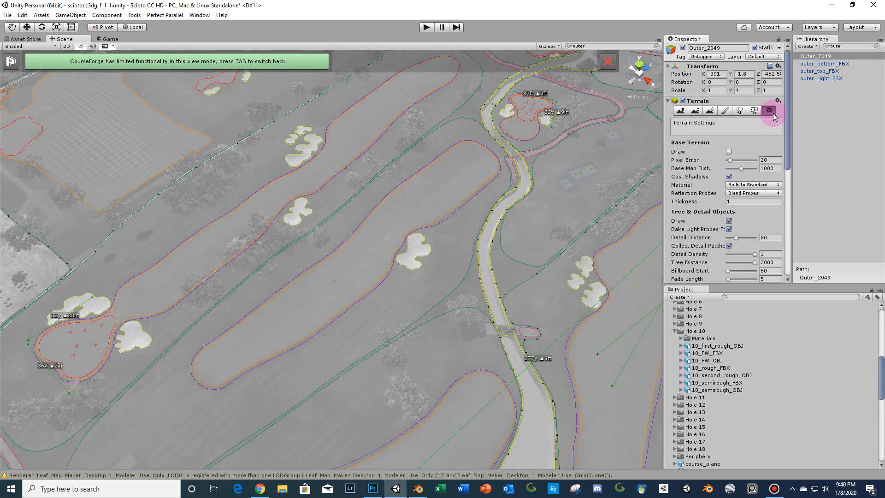
left_click(728, 152)
left_click(728, 152)
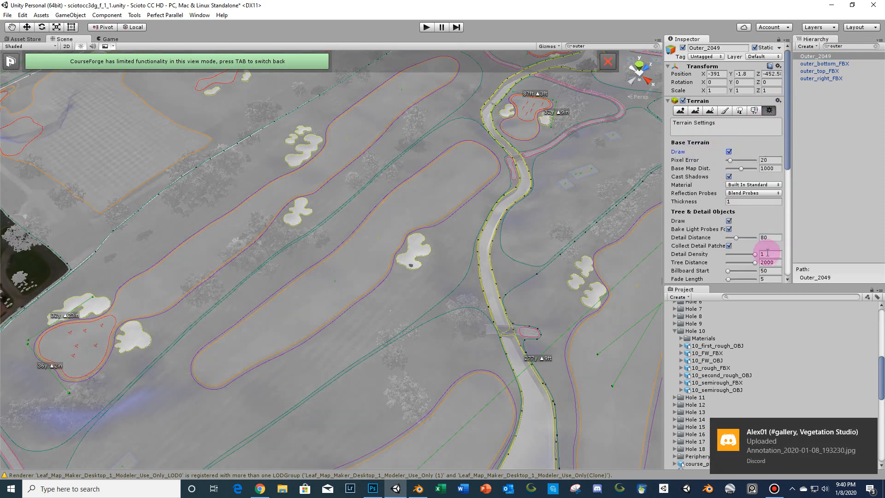
left_click(868, 428)
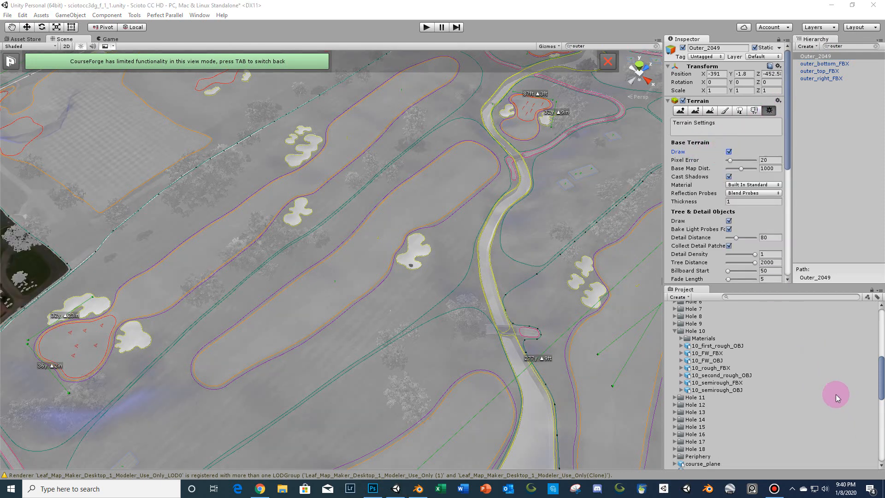
left_click(868, 429)
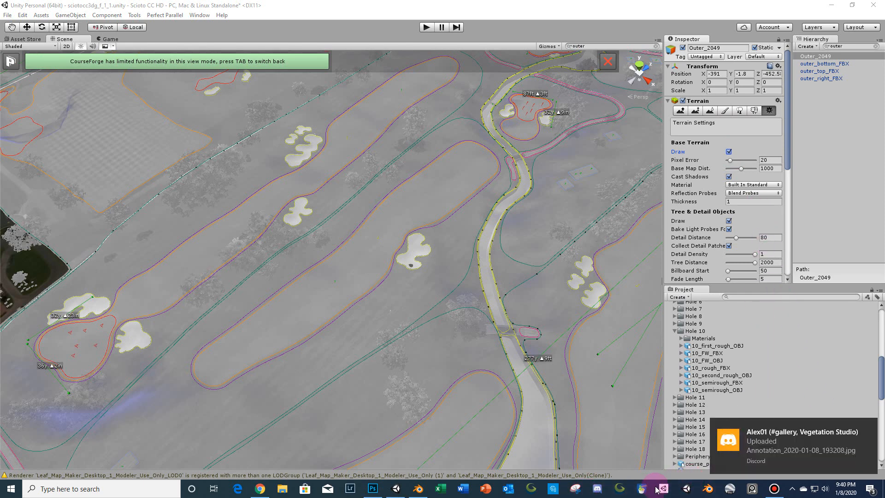
left_click(868, 428)
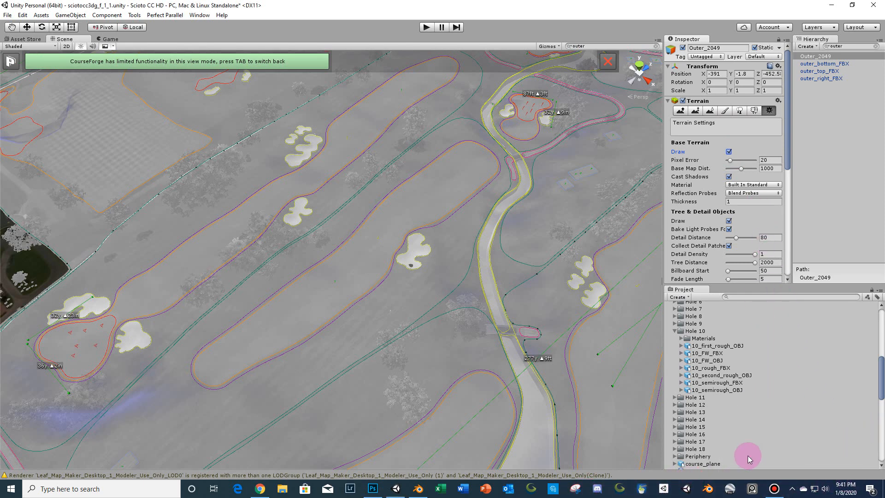
left_click(774, 489)
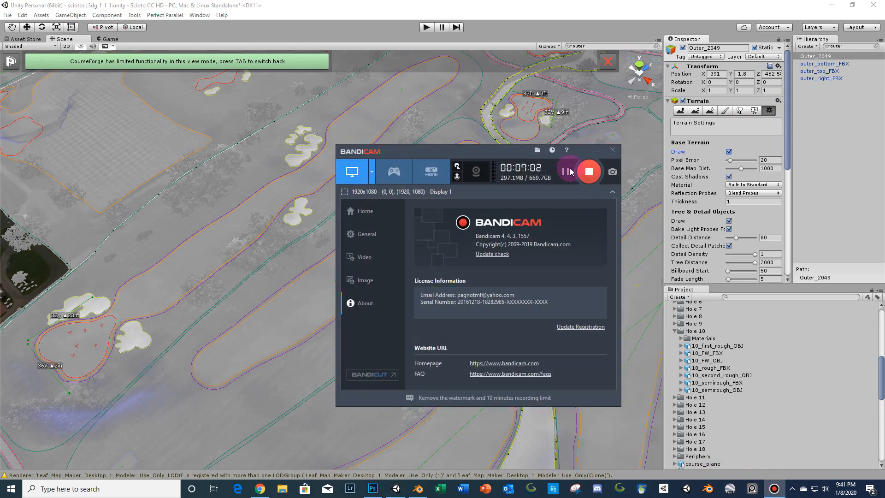
left_click(570, 172)
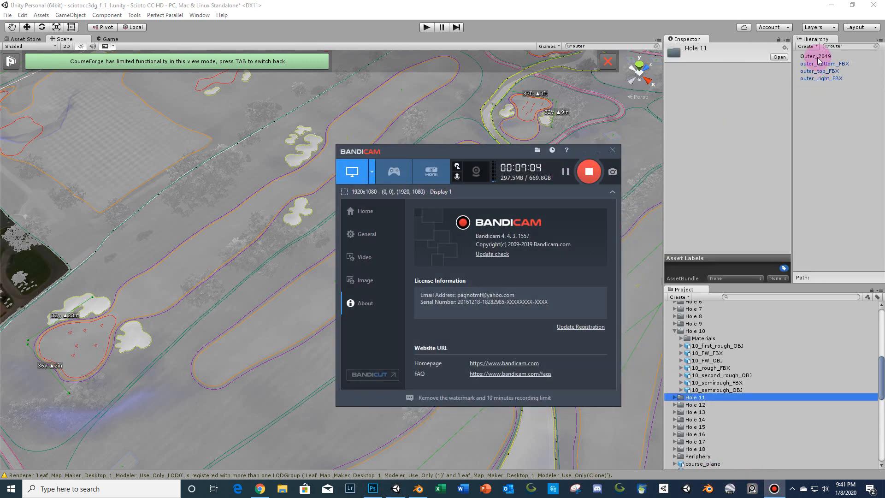
- Turn off drawing of the Outer_2049 terrain in its terrain settings
left_click(817, 57)
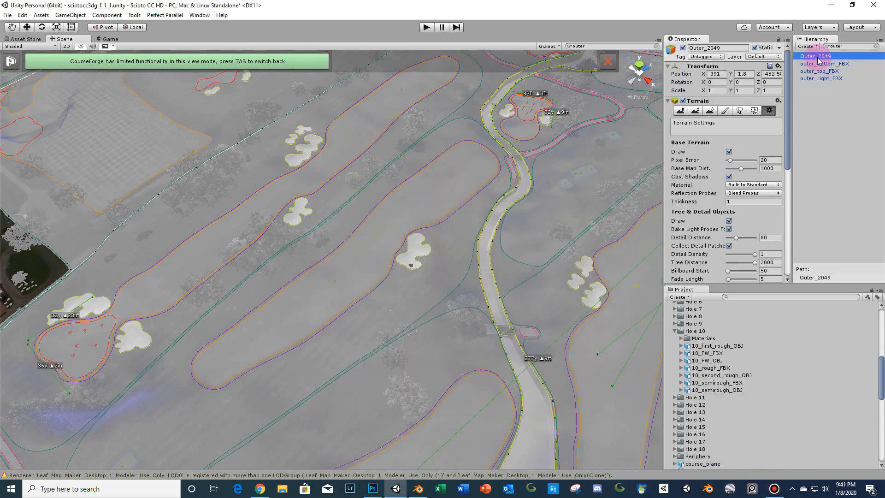
left_click(773, 109)
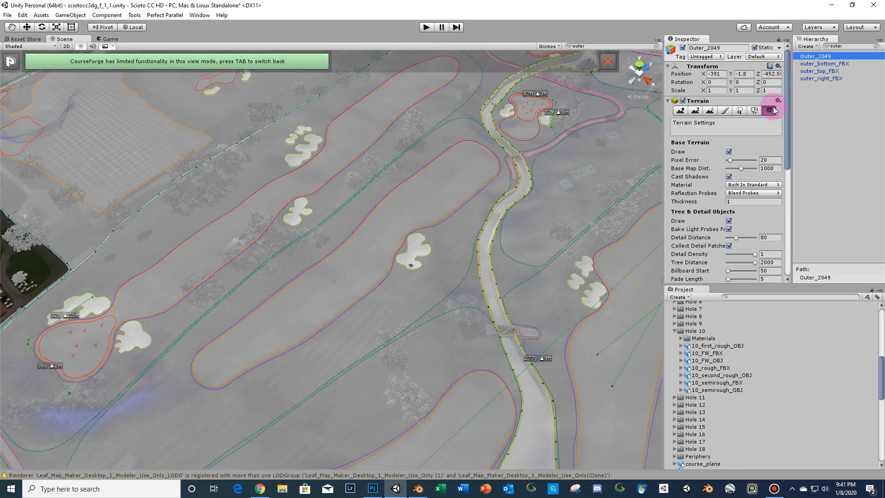
left_click(728, 152)
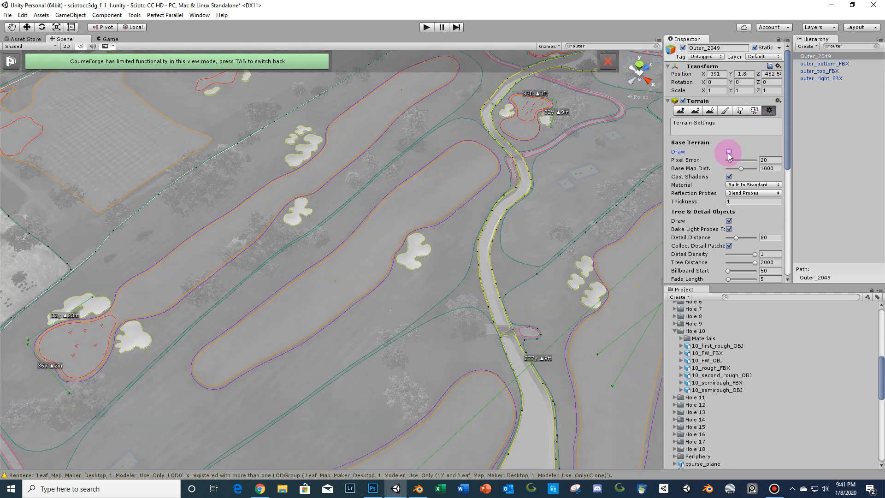
left_click(641, 195)
- Filter the hierarchy for terr and examine the main Terrain's settings and attached components
left_click(836, 45)
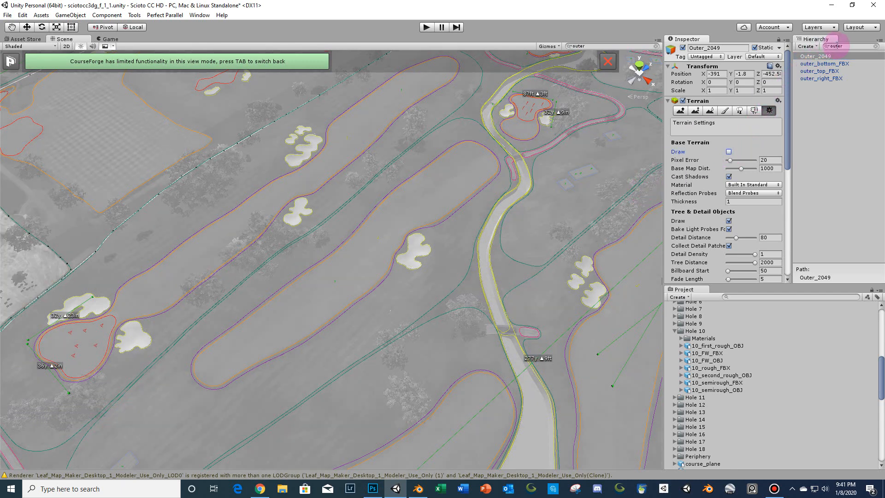
type("terr")
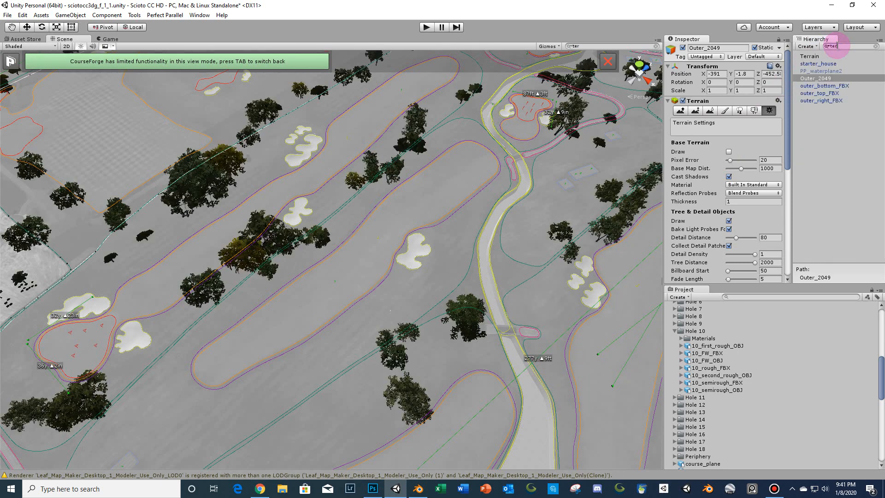
left_click(822, 57)
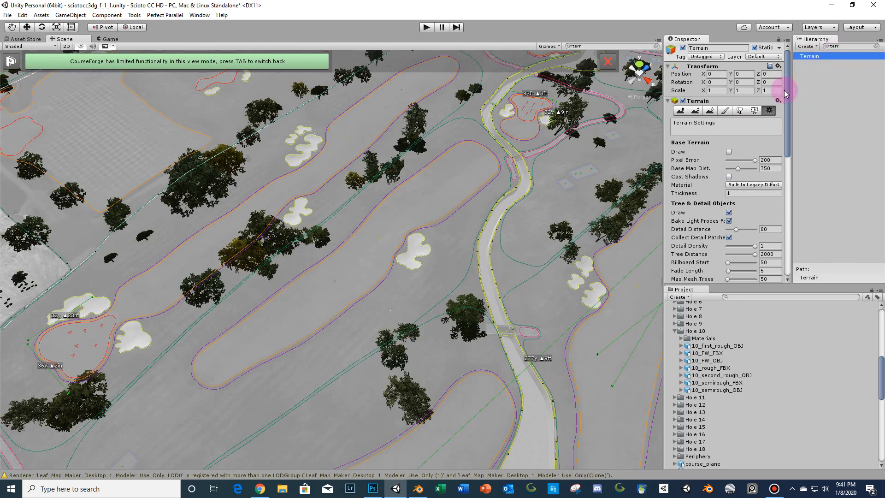
scroll(748, 179, "down", 10)
scroll(747, 179, "down", 3)
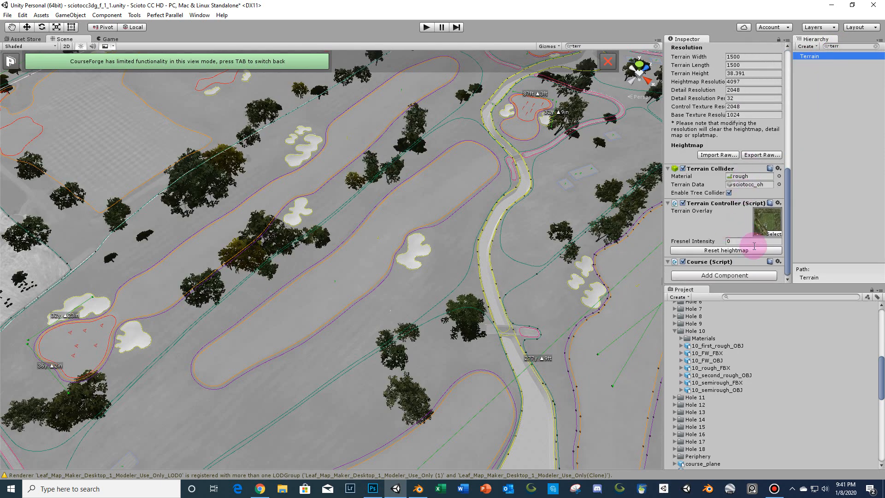
left_click(778, 261)
left_click(806, 364)
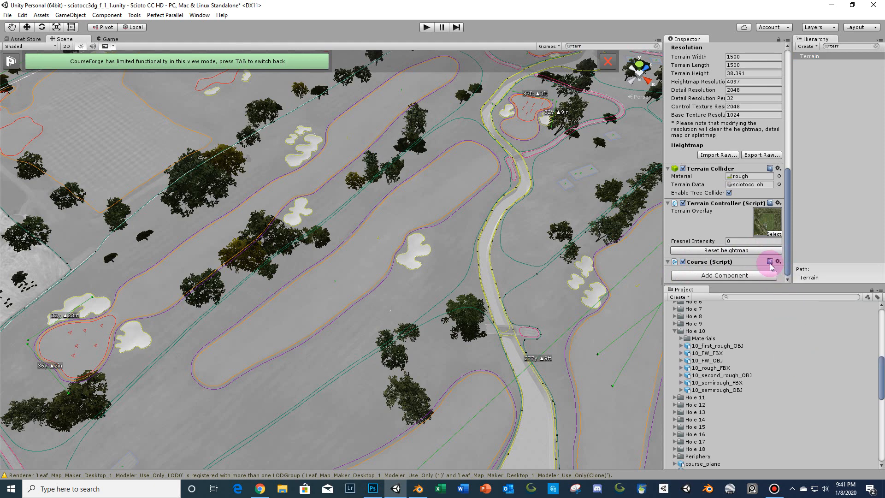
left_click(778, 262)
left_click(806, 363)
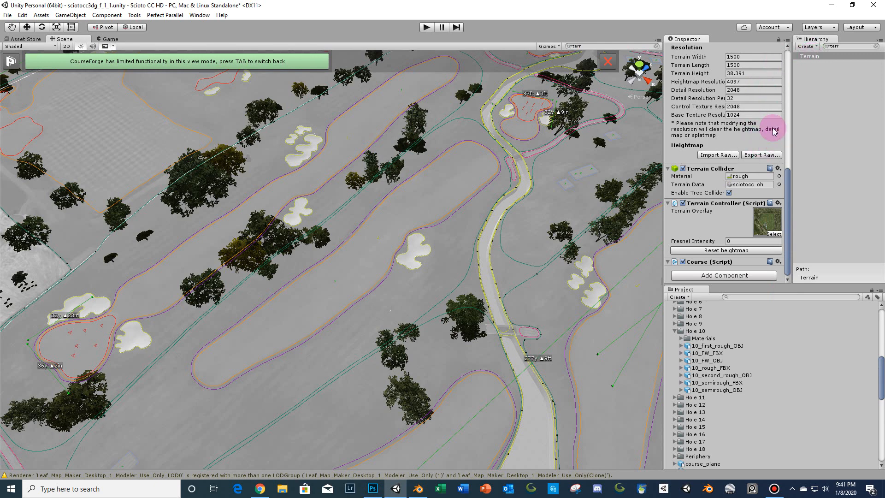
scroll(775, 127, "up", 5)
scroll(775, 127, "up", 5)
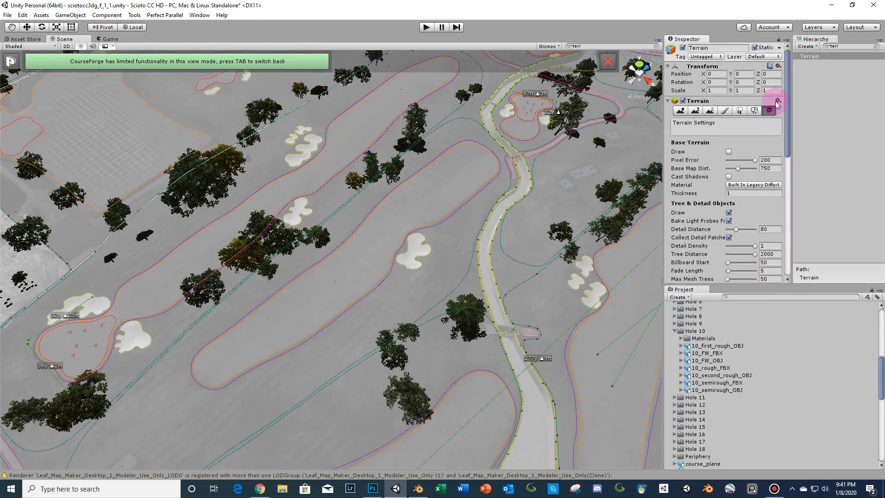
left_click(728, 152)
left_click(729, 152)
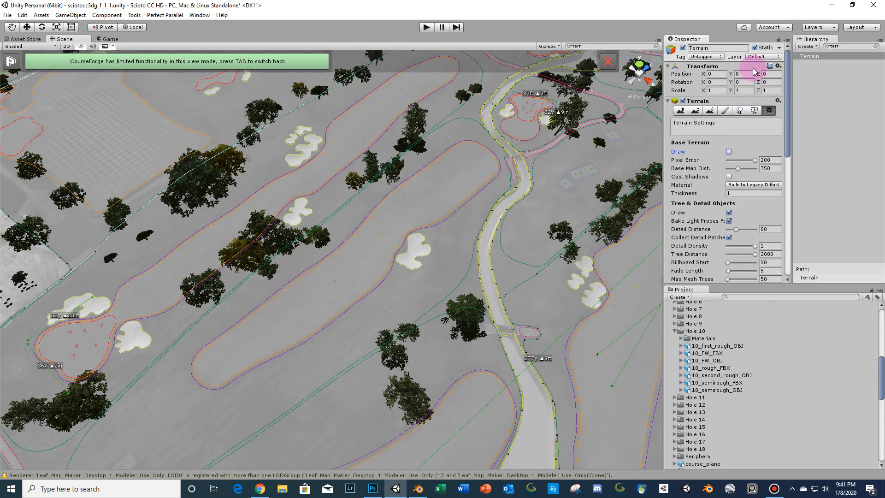
- Clear the hierarchy search filter
left_click(827, 55)
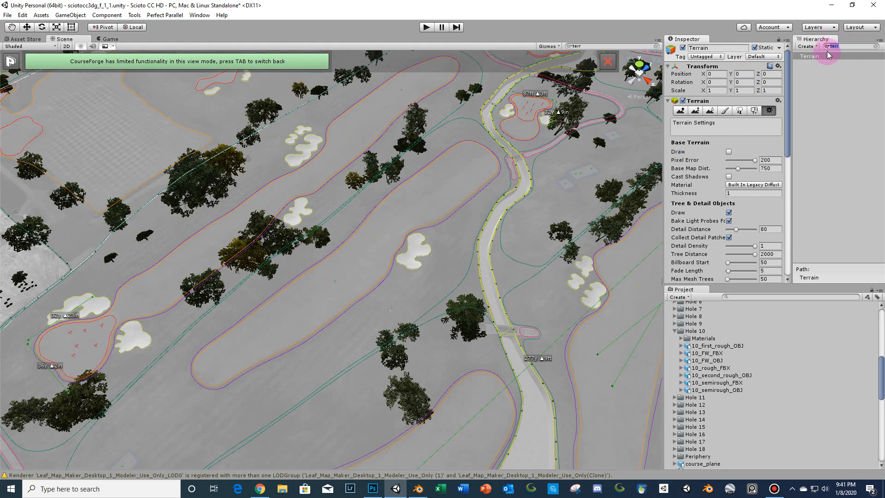
key("BackSpace")
left_click(634, 193)
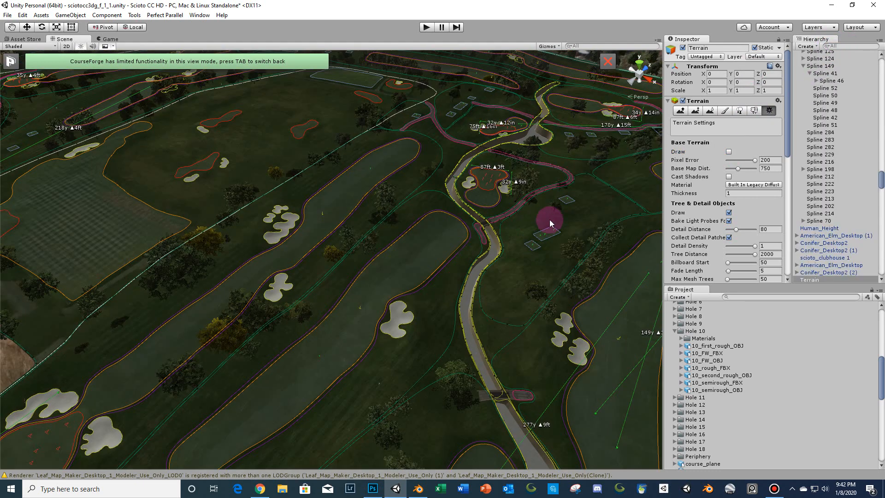
- Select the fairway mesh surrounding the central bunker
right_click_drag(549, 220, 422, 222)
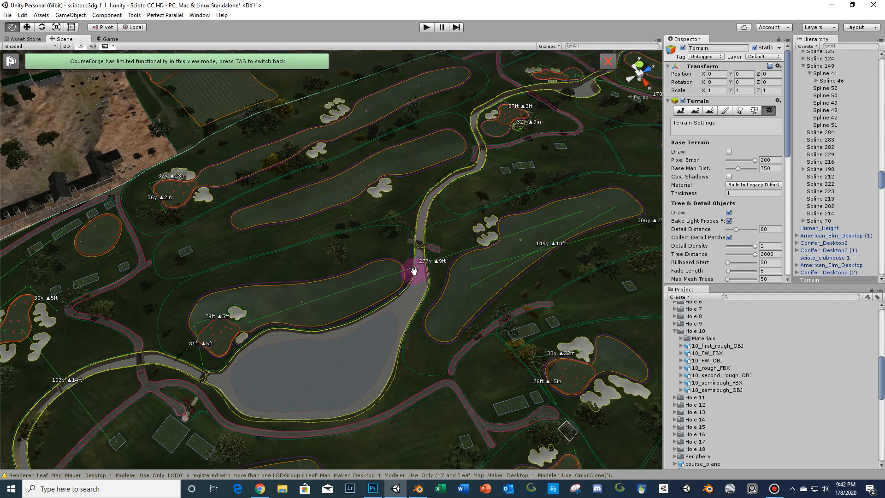
scroll(422, 265, "down", 3)
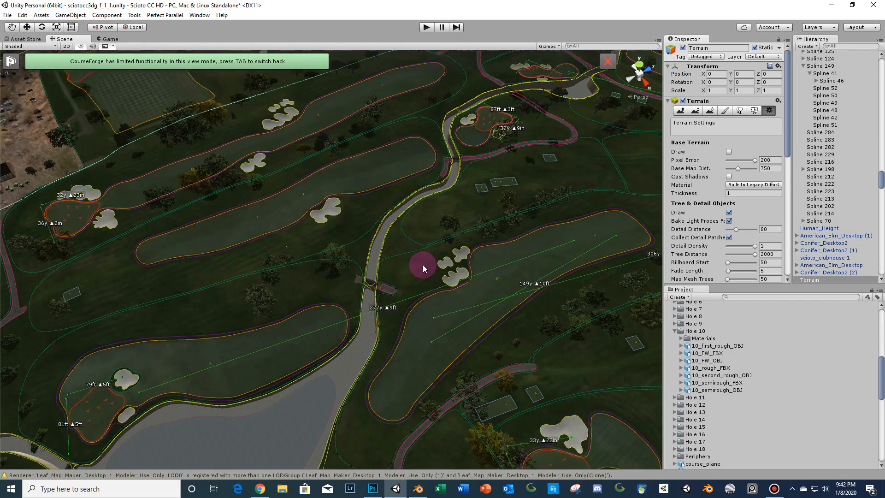
scroll(422, 265, "up", 2)
middle_click_drag(372, 194, 404, 281)
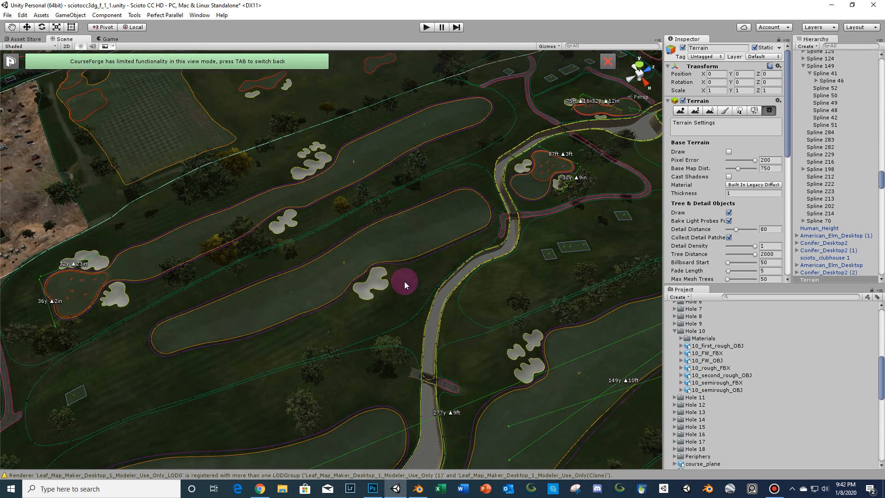
scroll(403, 282, "up", 3)
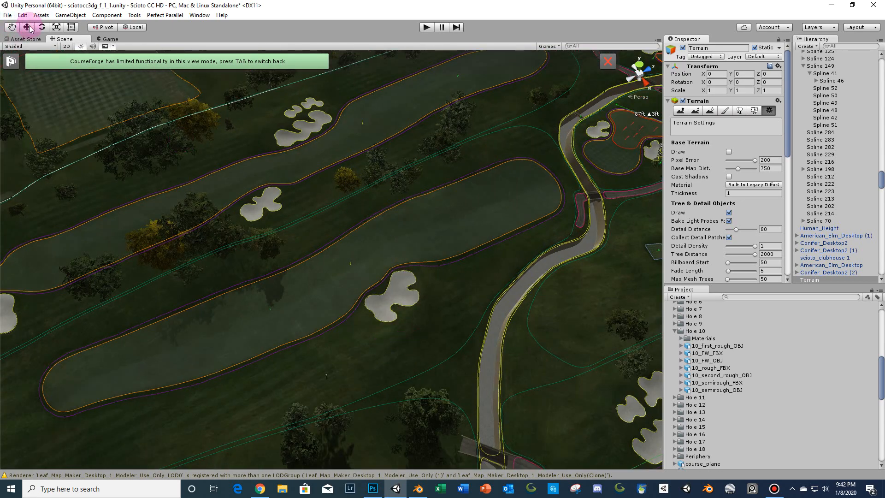
left_click(286, 278)
left_click(364, 355)
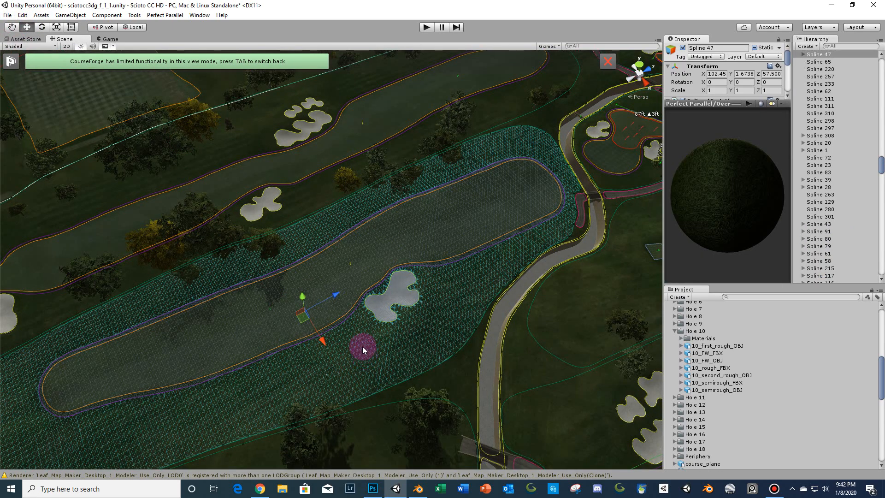
- Export the selected fairway as OBJ with Generate Materials and Export Textures turned off
scroll(361, 341, "down", 4)
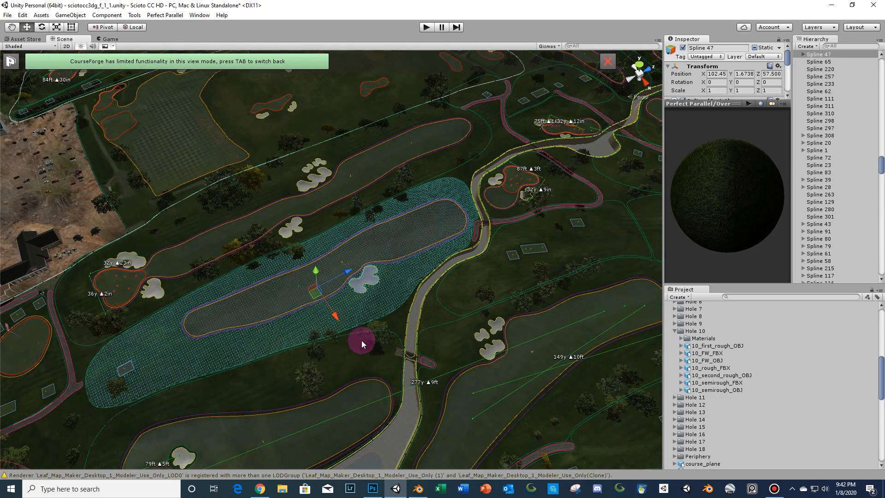
scroll(361, 340, "up", 3)
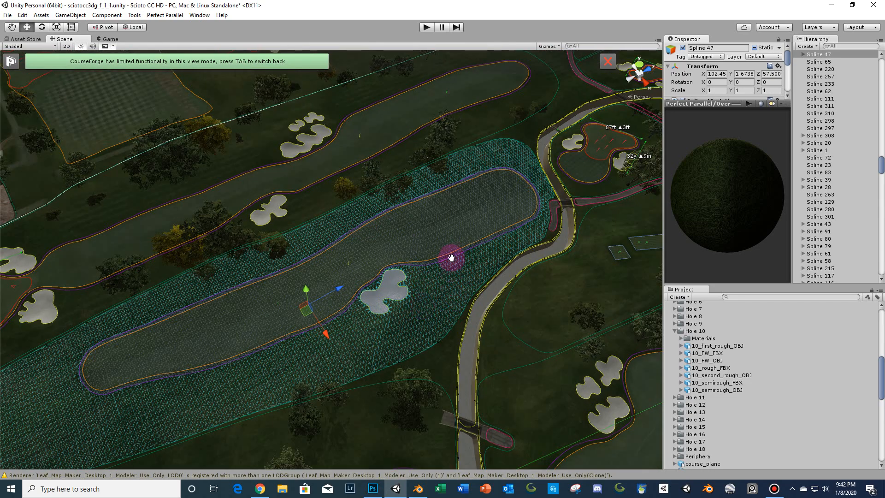
middle_click_drag(451, 257, 453, 232)
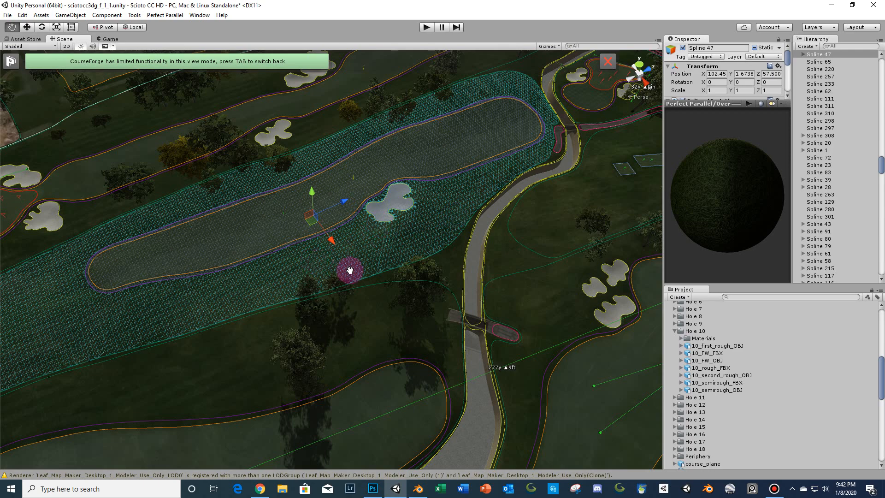
middle_click_drag(349, 270, 328, 323)
left_click(7, 15)
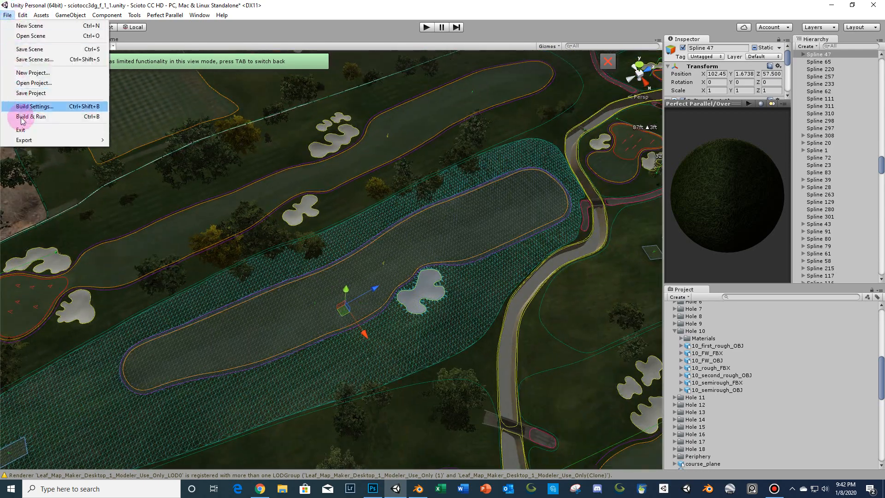
left_click(129, 140)
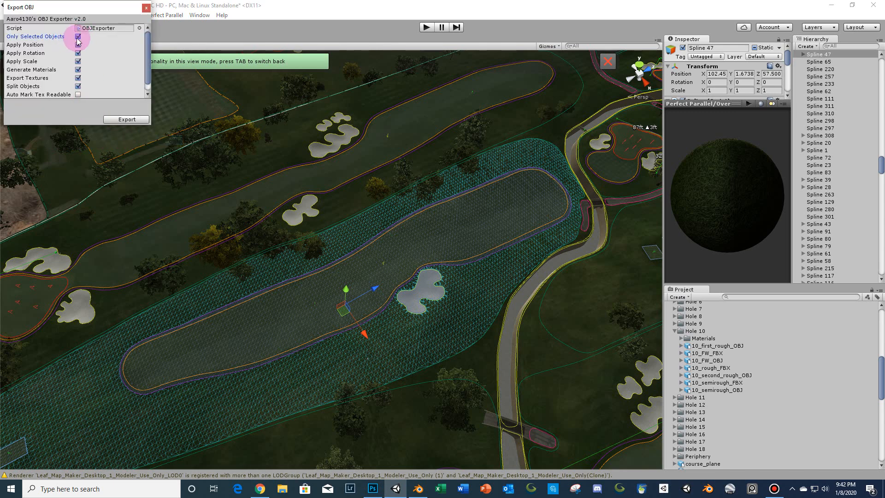
left_click(78, 70)
left_click(78, 78)
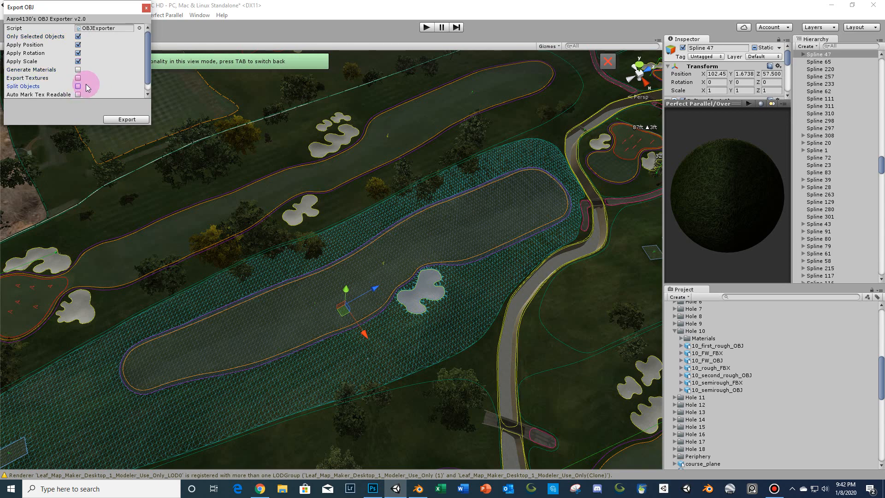
left_click(121, 120)
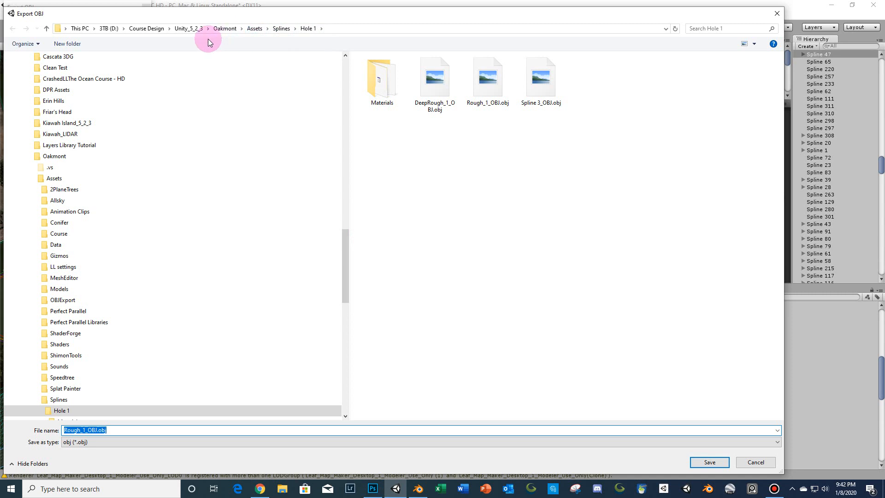
left_click(193, 29)
double_click(385, 235)
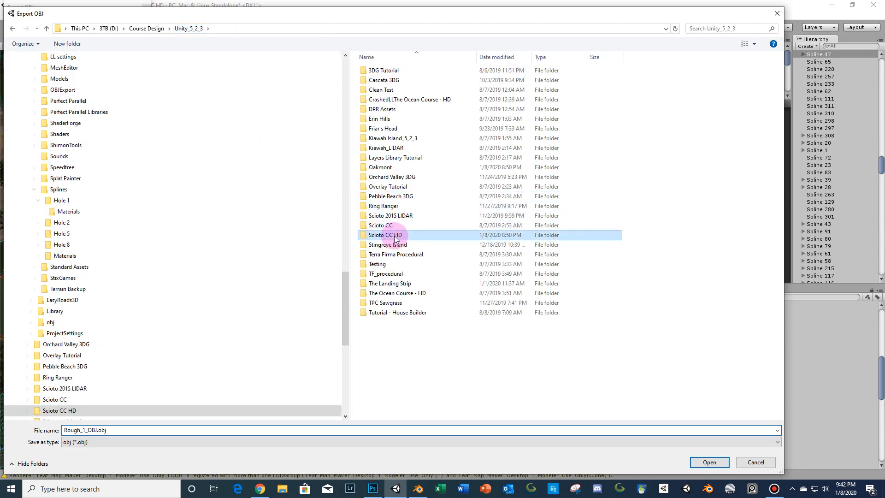
double_click(385, 82)
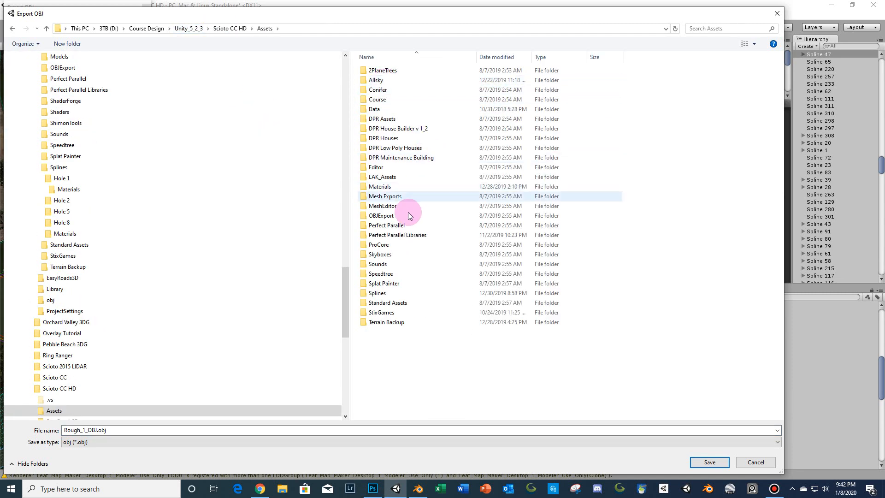
left_click(390, 294)
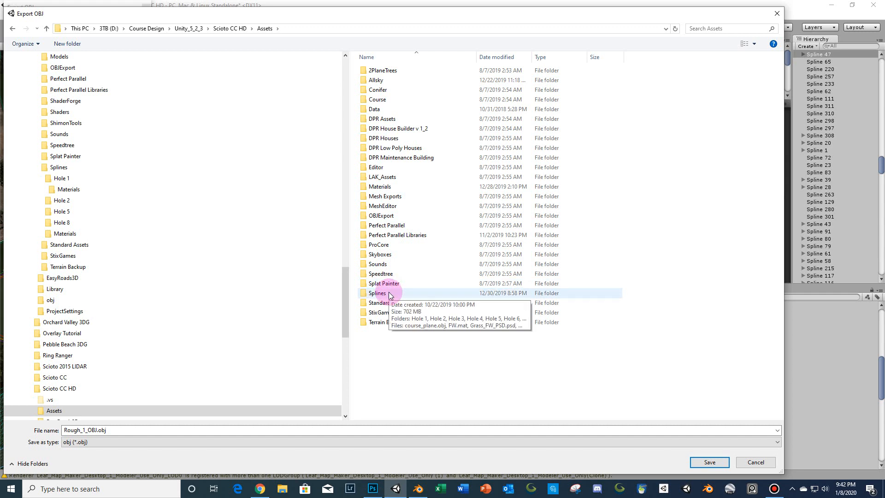
double_click(389, 294)
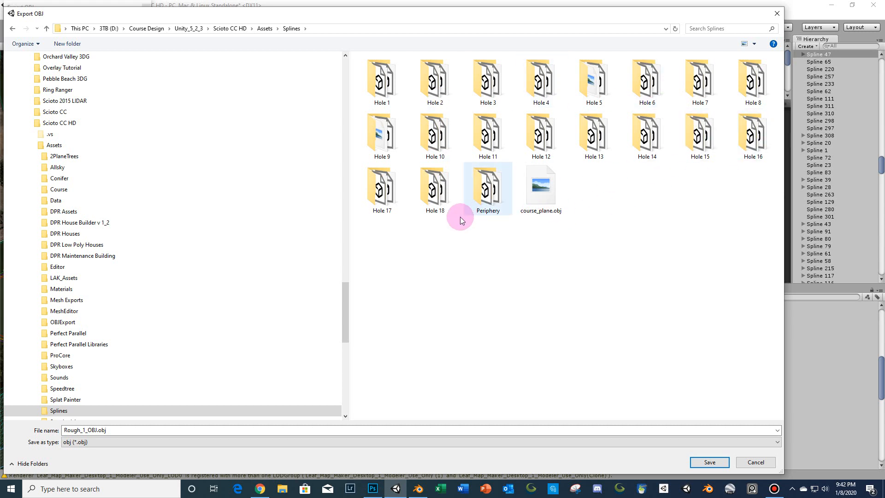
double_click(429, 153)
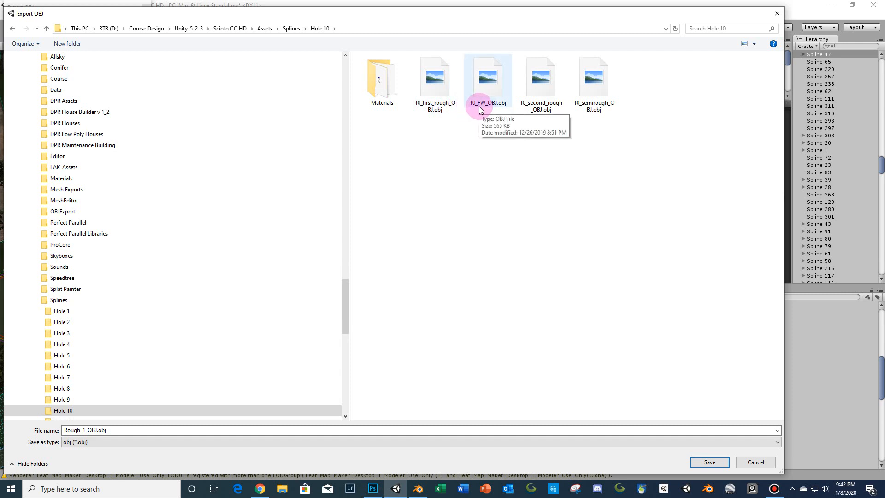
left_click(440, 99)
left_click(76, 432)
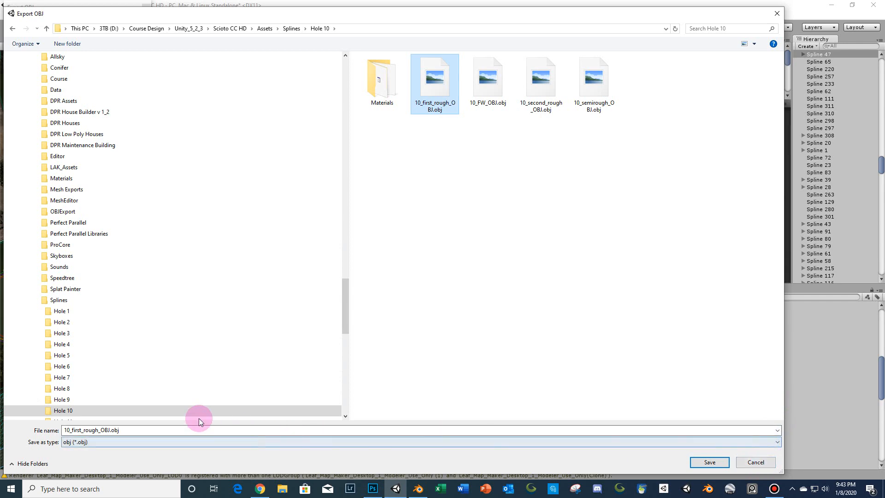
left_click(752, 462)
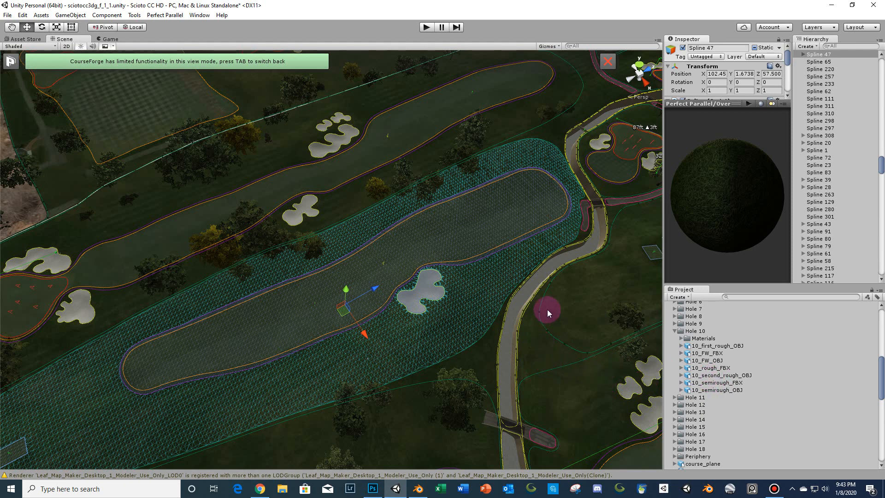
- Select the rough mesh surrounding the green beside the cart path
scroll(549, 306, "down", 1)
middle_click_drag(524, 304, 394, 374)
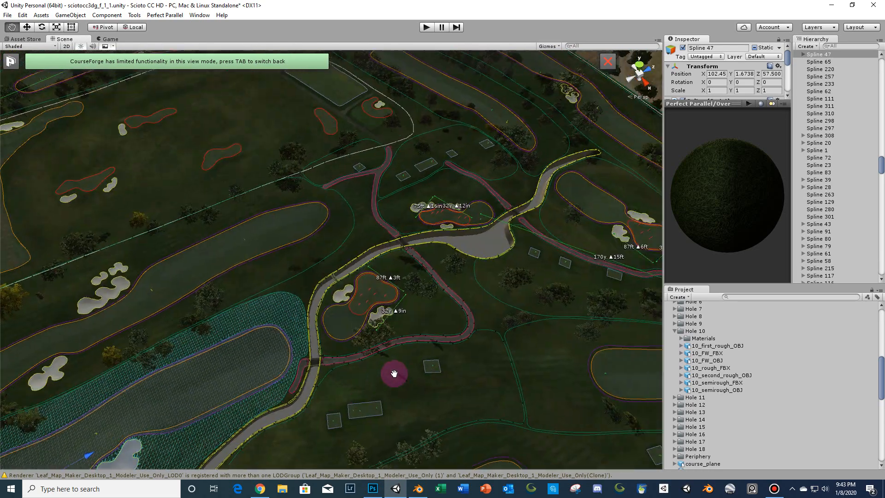
scroll(425, 347, "up", 2)
left_click(446, 341)
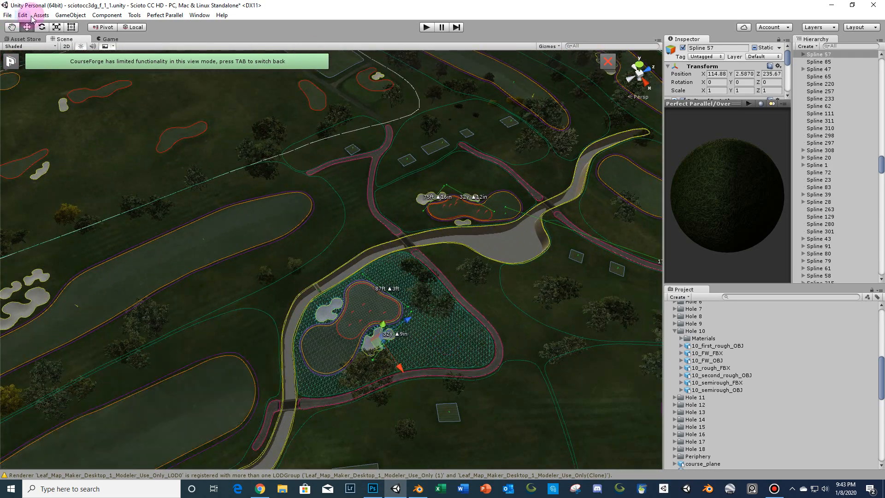
- Open the Wavefront OBJ exporter, enable Only Selected Objects, turn off Generate Materials, and start the export
left_click(6, 16)
mouse_move(35, 139)
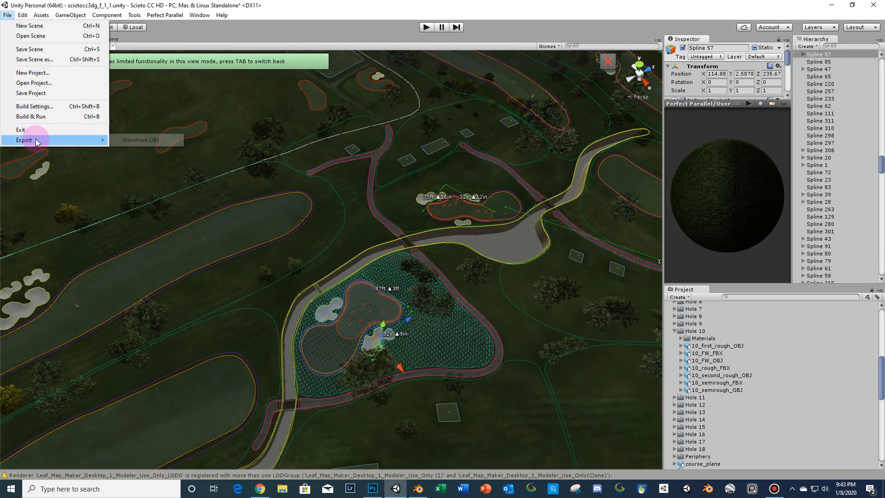
left_click(126, 140)
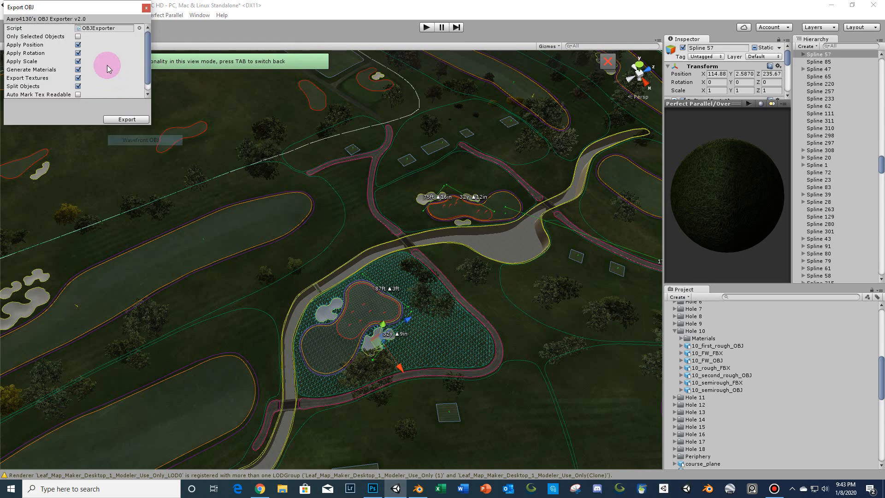
left_click(78, 36)
left_click(78, 70)
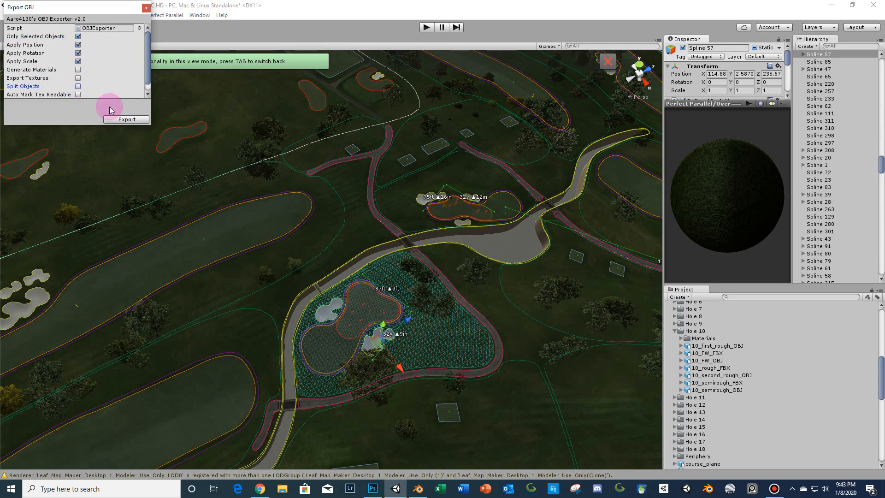
left_click(126, 121)
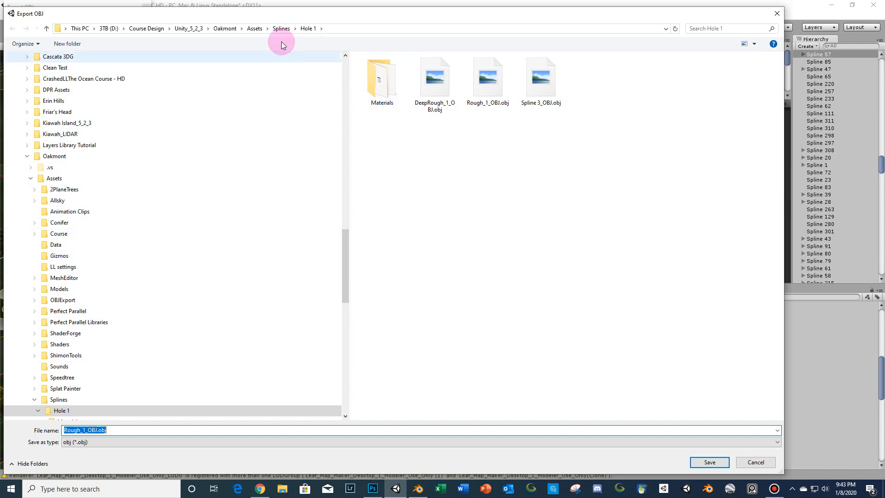
- Save the export as 10_second_rough_OBJ.obj in Scioto CC HD's Assets/Splines/Hole 10 folder, replacing the existing file
left_click(278, 28)
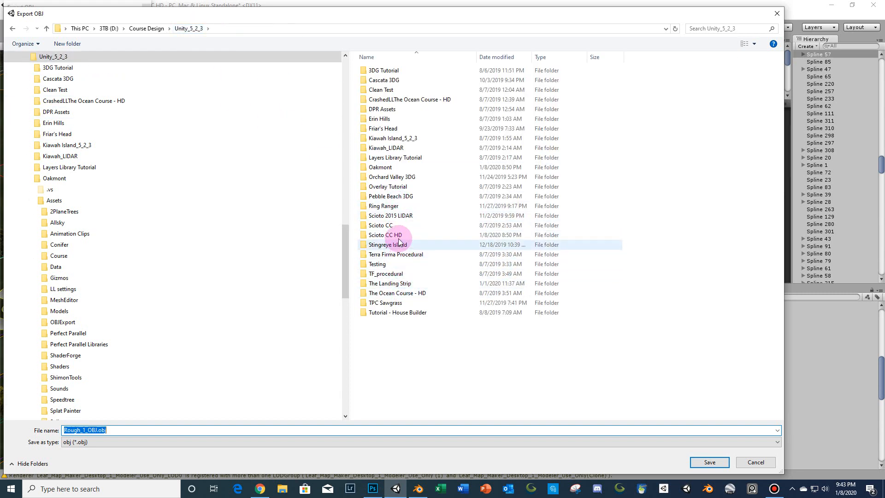
left_click(400, 237)
double_click(399, 237)
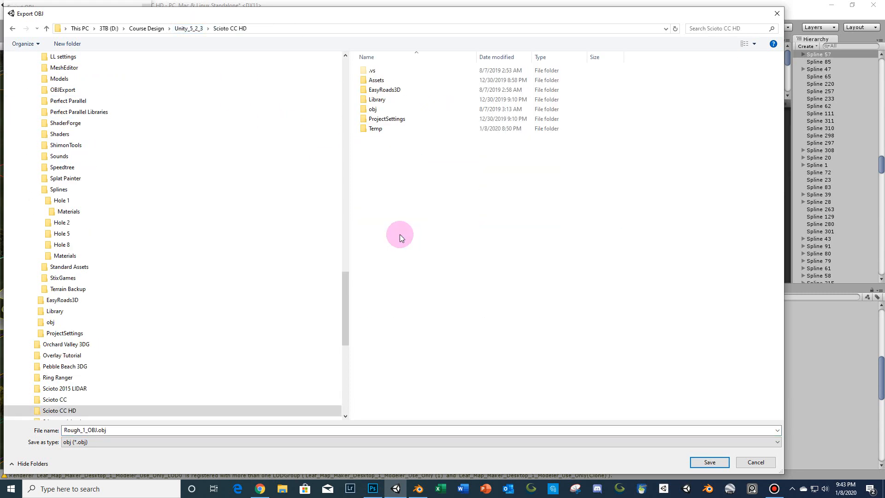
double_click(386, 80)
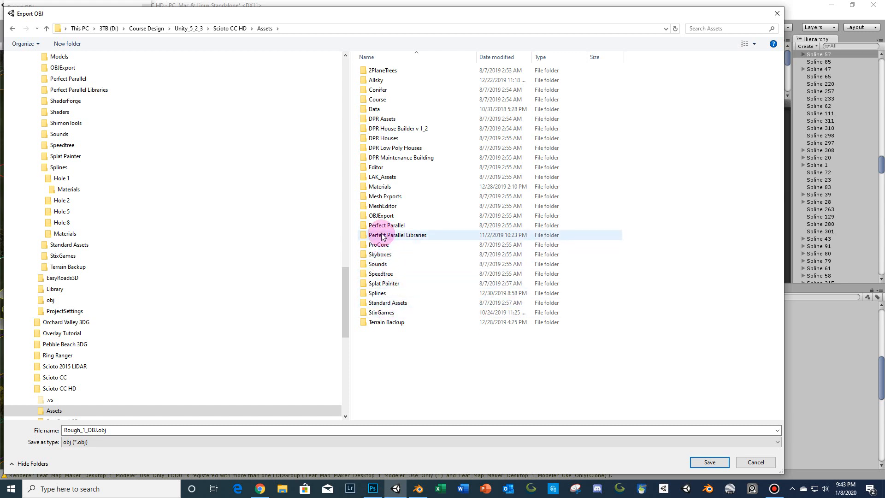
left_click(386, 295)
double_click(387, 297)
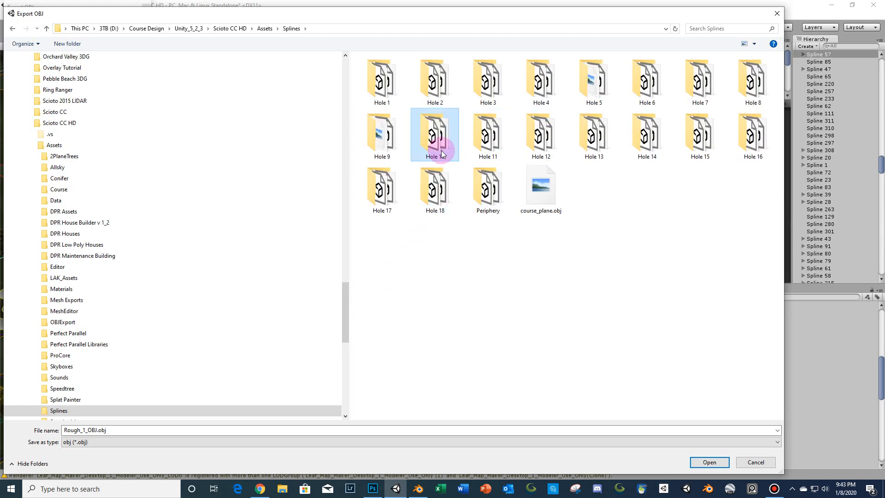
double_click(437, 136)
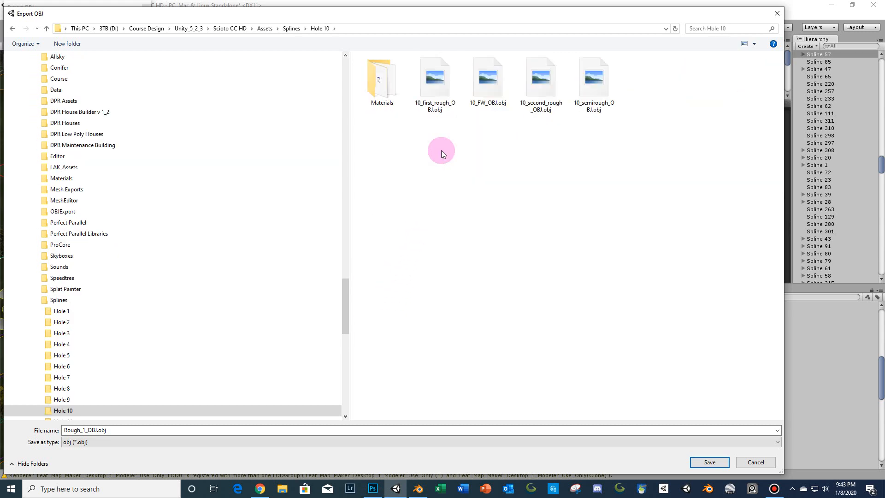
left_click(529, 94)
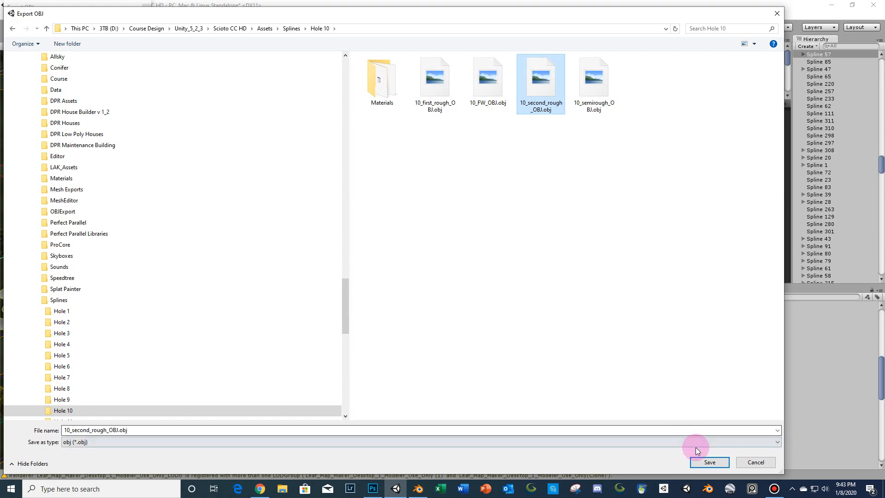
left_click(705, 463)
left_click(473, 248)
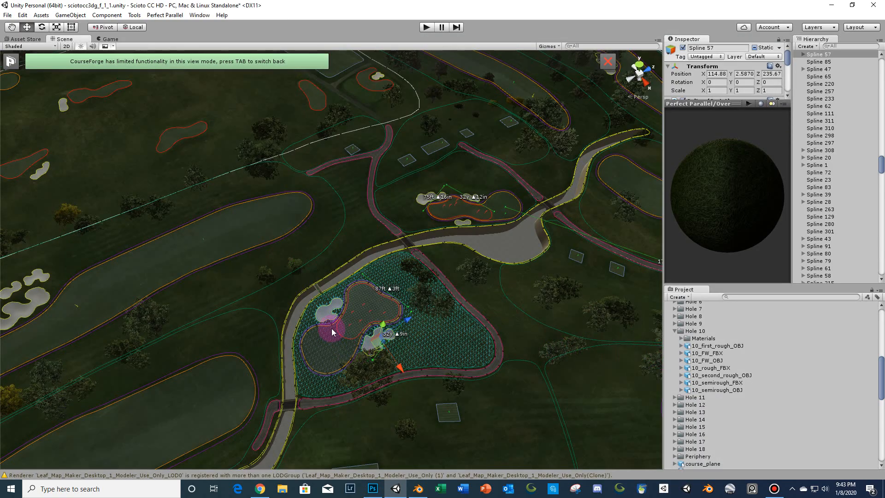
- Select the fairway mesh beside the bunker west of the green
scroll(331, 329, "down", 3)
middle_click_drag(332, 329, 422, 215)
middle_click_drag(328, 300, 392, 207)
middle_click_drag(295, 253, 479, 201)
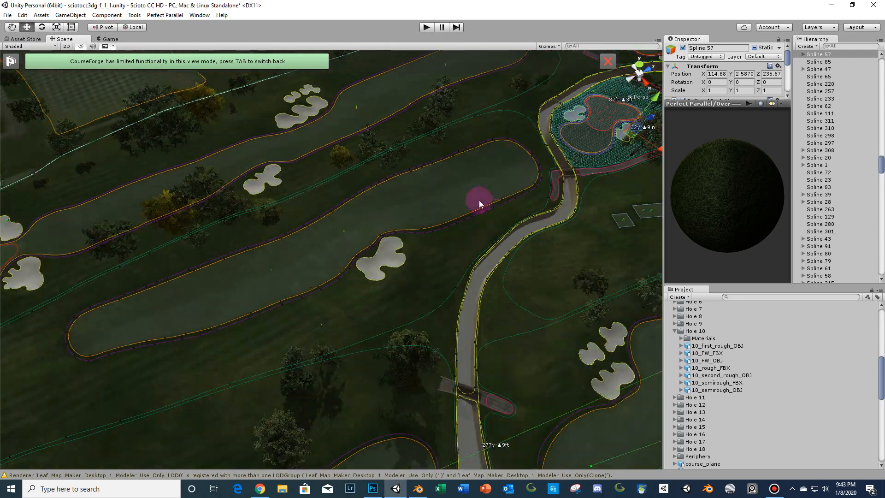
scroll(418, 227, "up", 2)
left_click(448, 223)
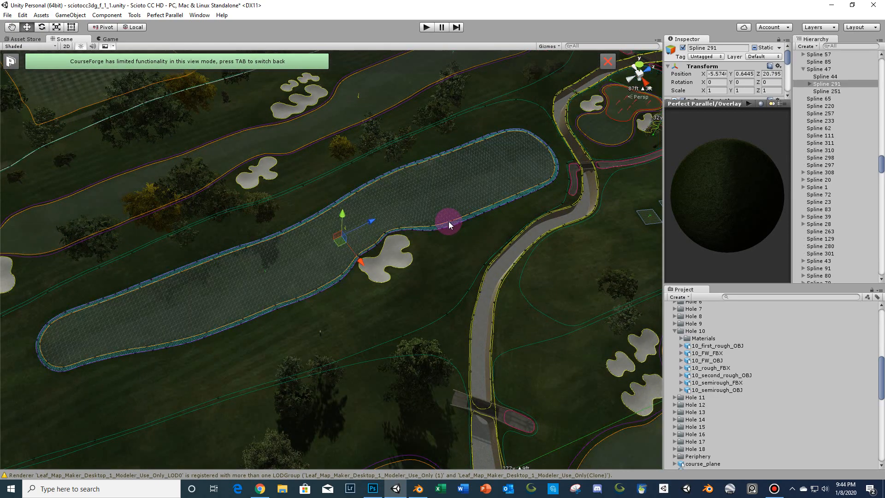
- Add the semirough mesh surrounding the green to the selection
middle_click_drag(509, 194, 398, 228)
scroll(397, 227, "up", 5)
middle_click_drag(440, 109, 361, 286)
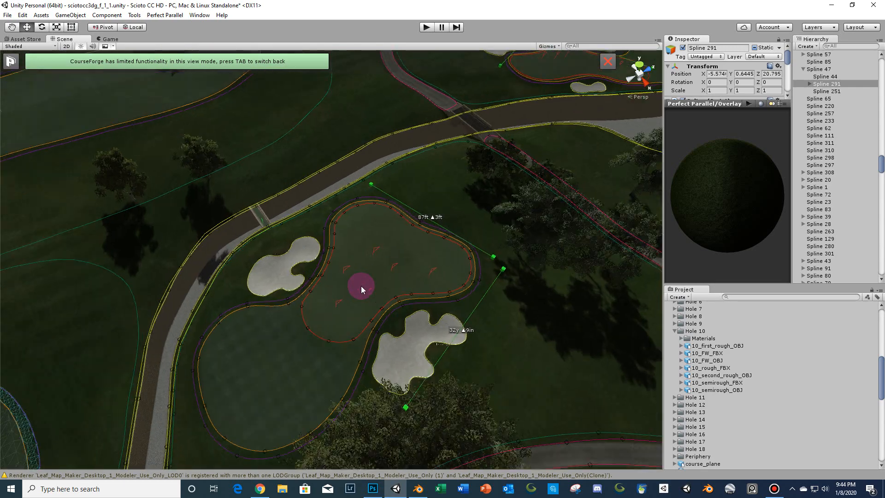
left_click(366, 352, "shift")
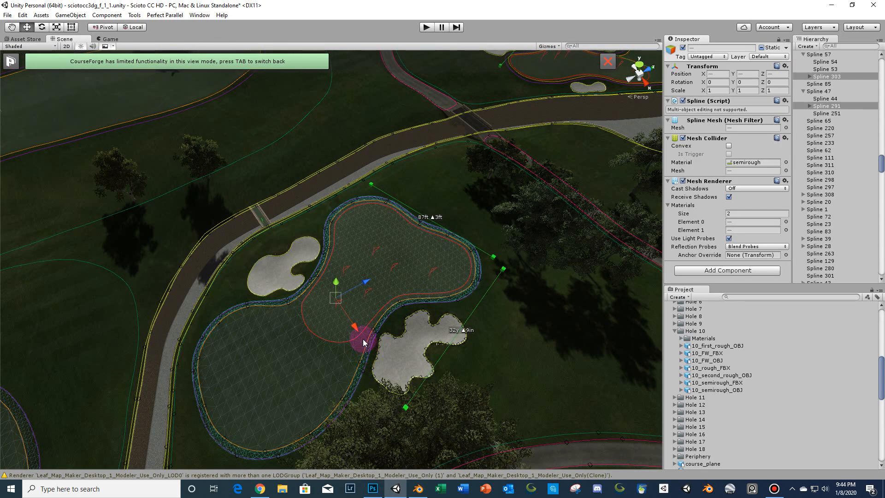
- Export the selection as OBJ with Only Selected Objects enabled, saving over 10_semirough_OBJ.obj in the Hole 10 folder
scroll(242, 316, "down", 5)
scroll(310, 266, "down", 3)
scroll(311, 266, "up", 1)
middle_click_drag(147, 175, 258, 125)
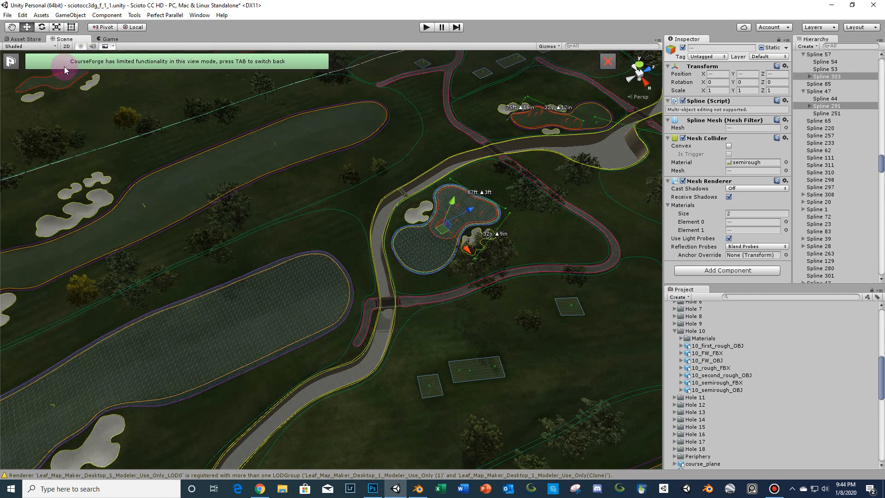
left_click(7, 15)
mouse_move(46, 140)
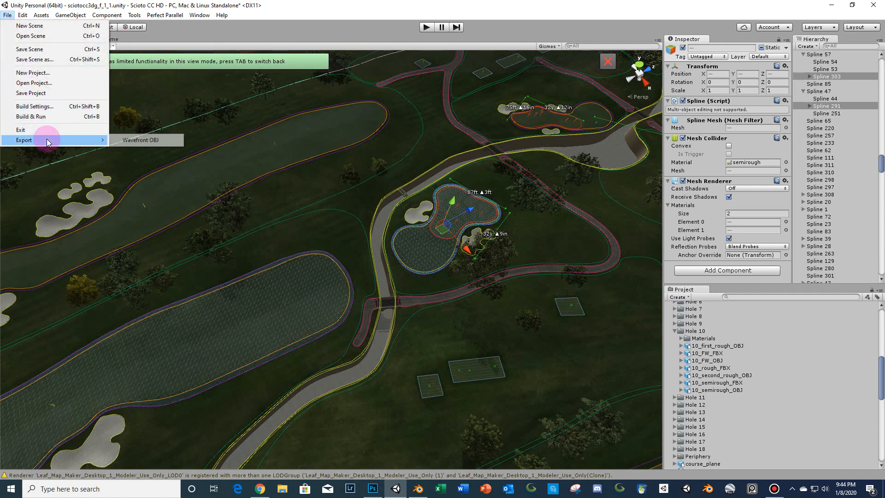
left_click(113, 140)
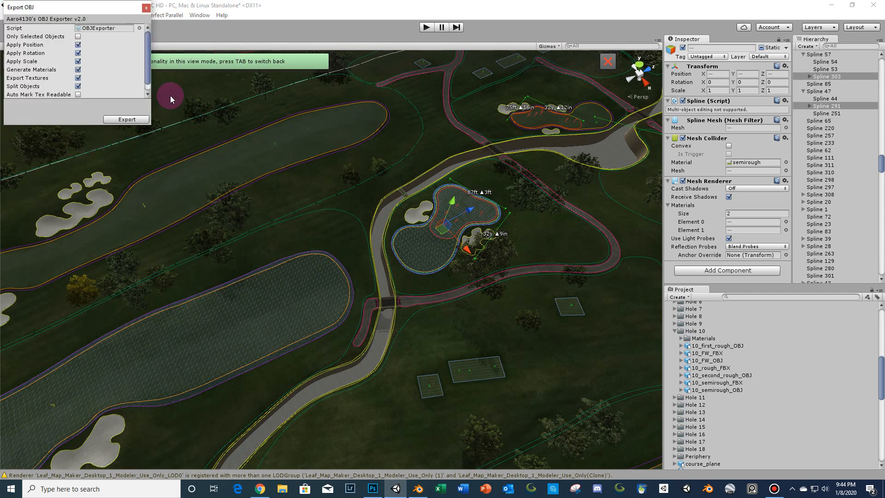
left_click(78, 36)
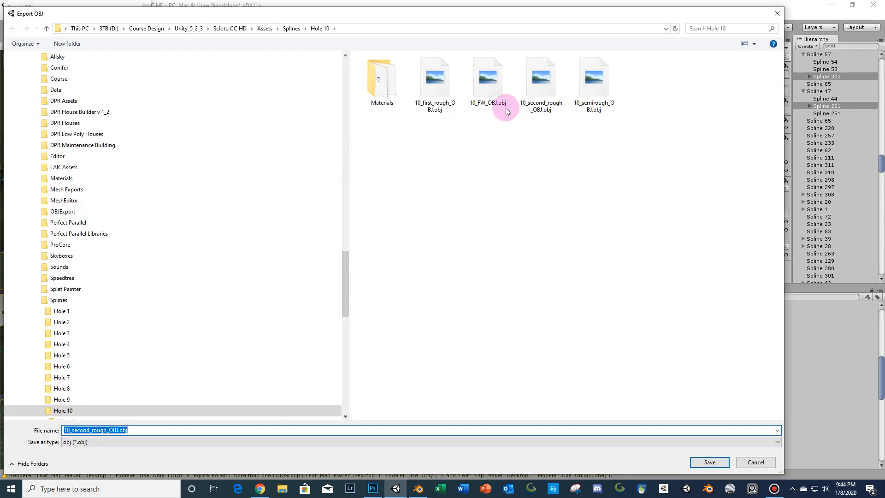
left_click(576, 112)
left_click(706, 461)
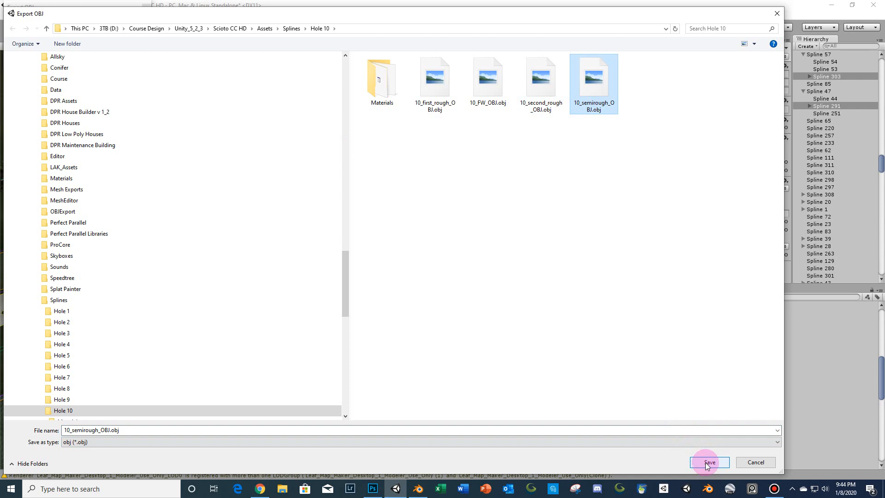
left_click(707, 464)
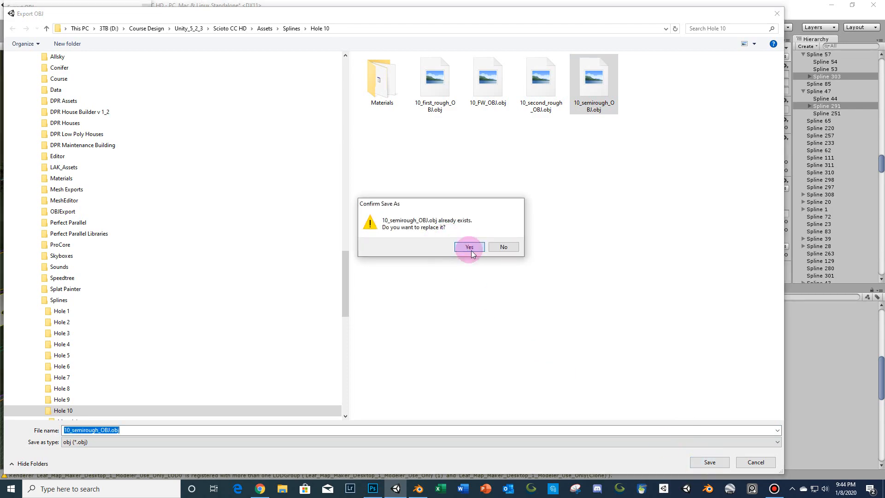
left_click(469, 248)
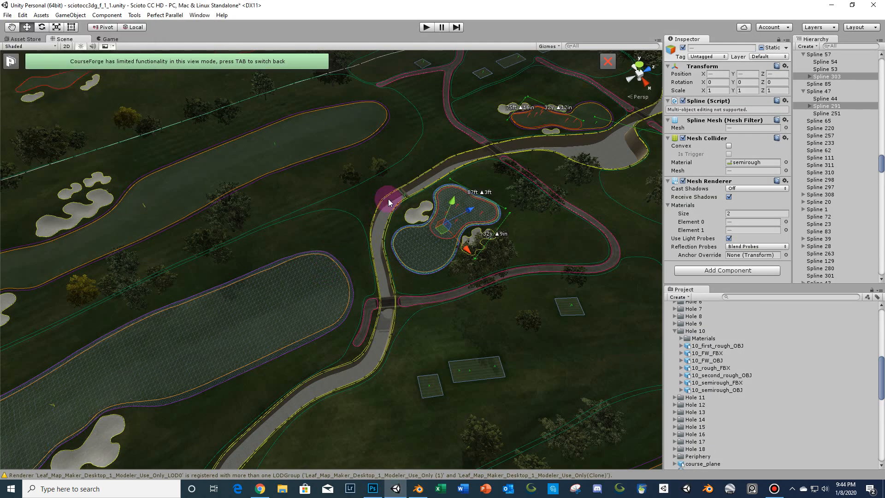
- Select the long fairway mesh and the fairway mesh around the green
right_click_drag(388, 199, 342, 262)
scroll(252, 237, "down", 5)
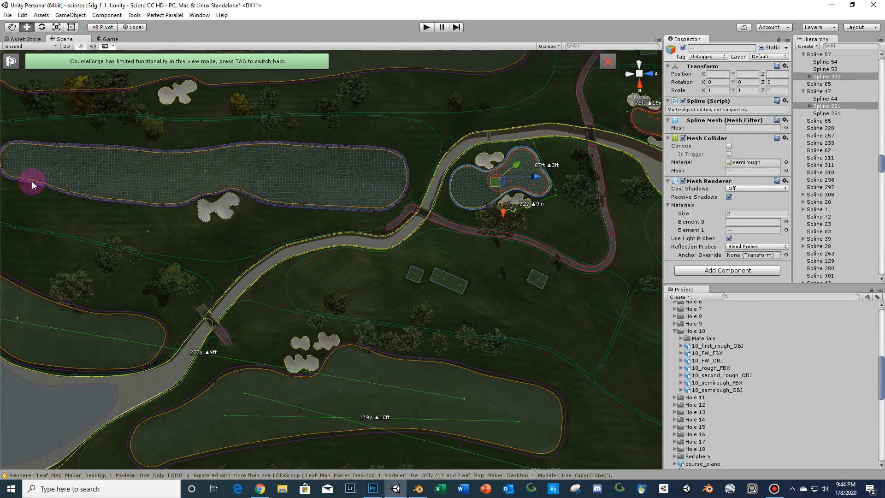
scroll(402, 203, "down", 2)
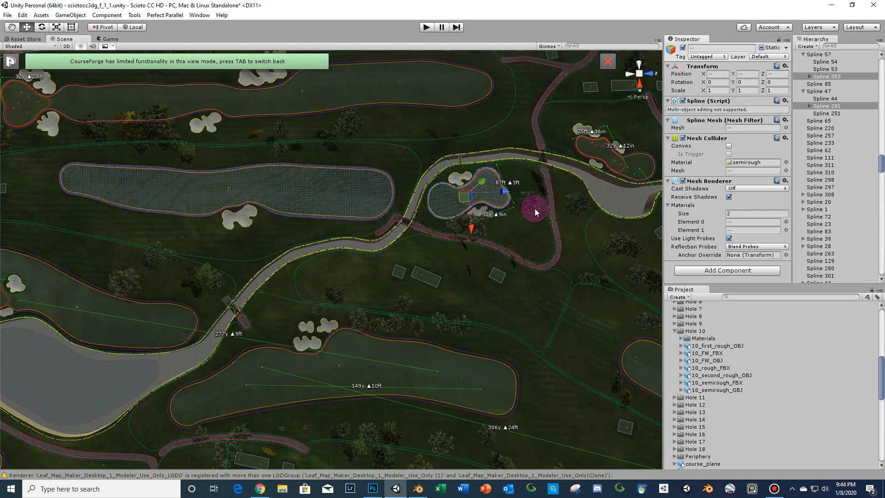
scroll(401, 272, "up", 8)
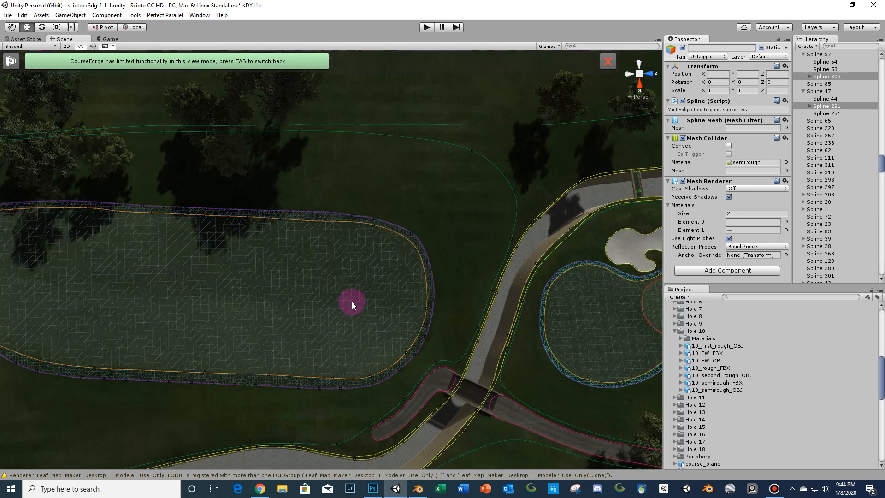
left_click(352, 301)
scroll(497, 300, "down", 5)
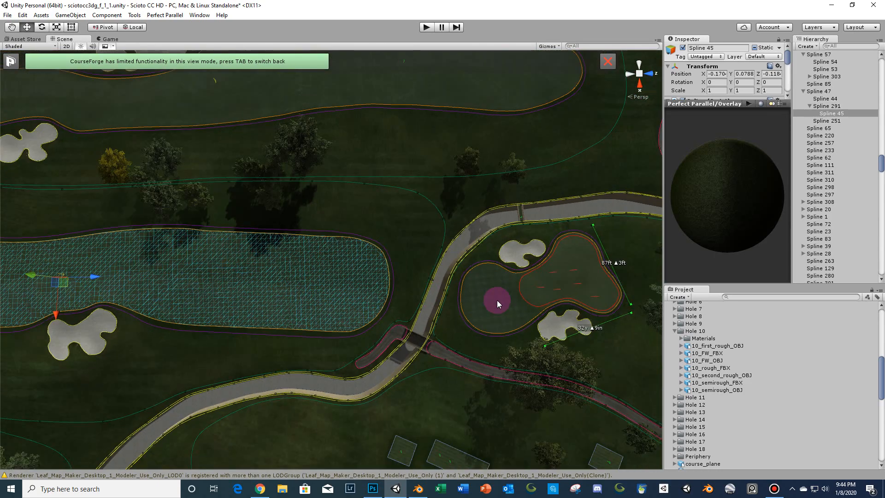
left_click(494, 294)
scroll(379, 228, "down", 3)
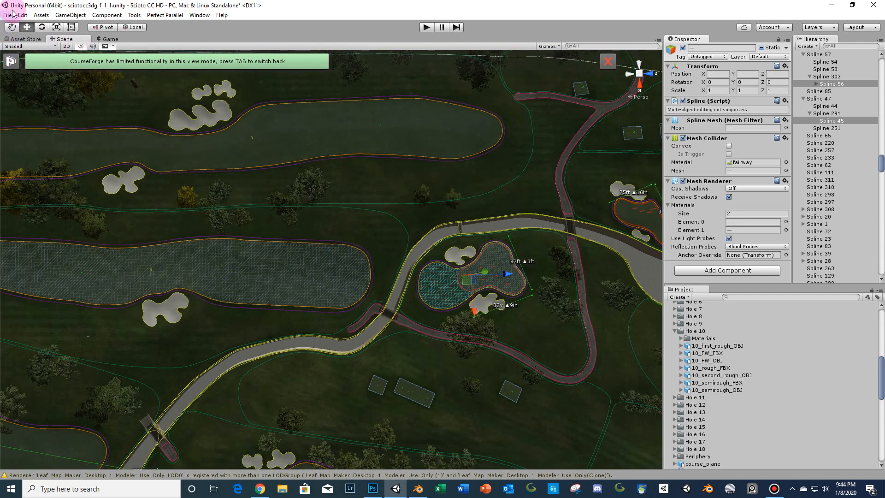
- Export the selection as OBJ with Only Selected Objects on and Generate Materials off, replacing 10_FW_OBJ.obj in the Hole 10 folder
left_click(8, 15)
mouse_move(65, 138)
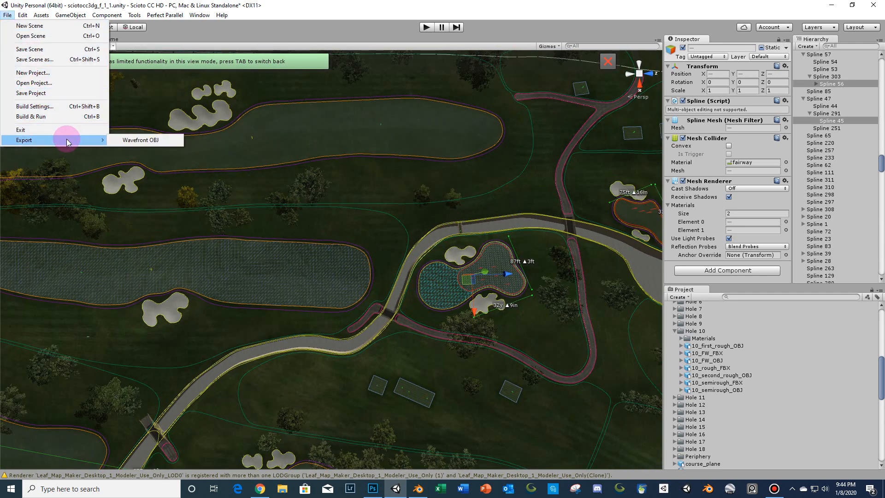
left_click(129, 140)
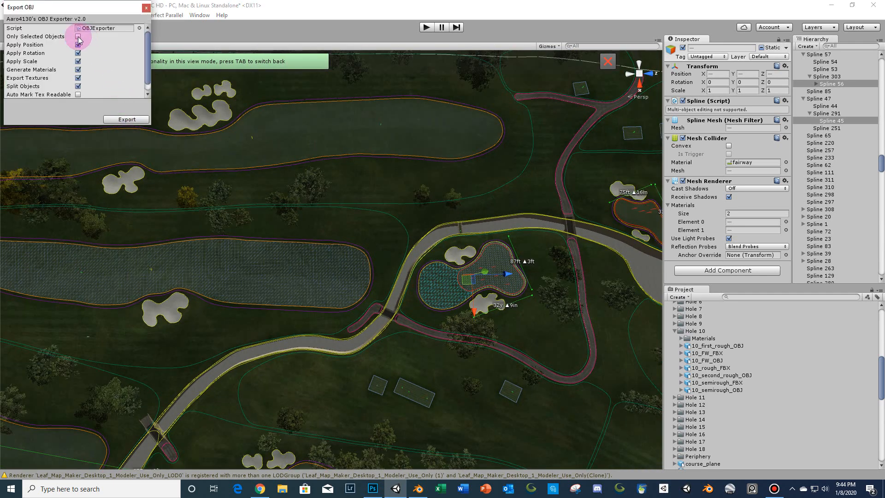
left_click(78, 36)
left_click(78, 36)
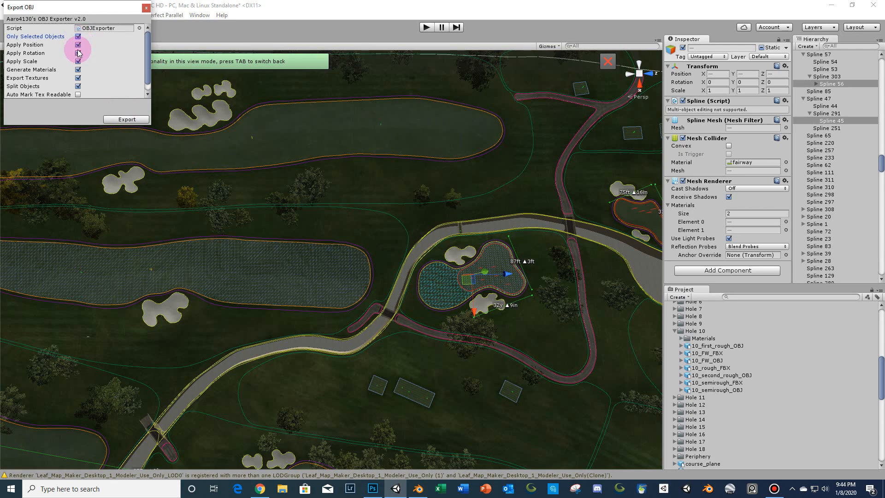
left_click(78, 71)
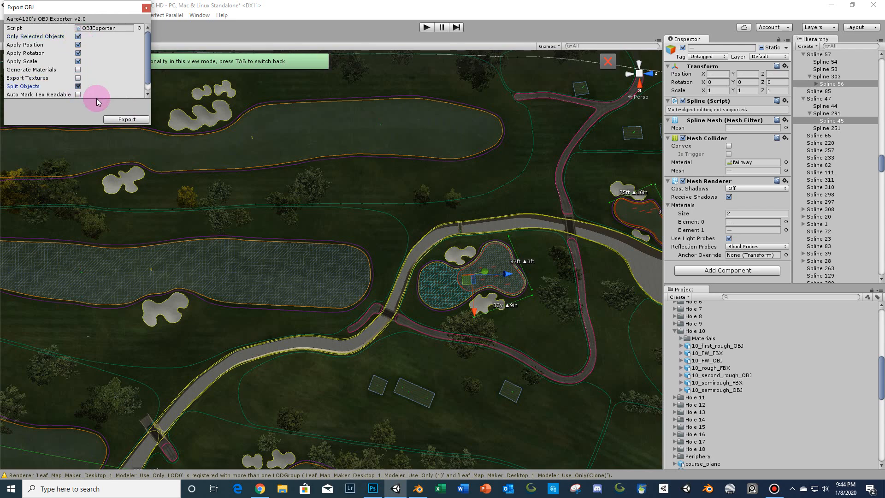
left_click(123, 119)
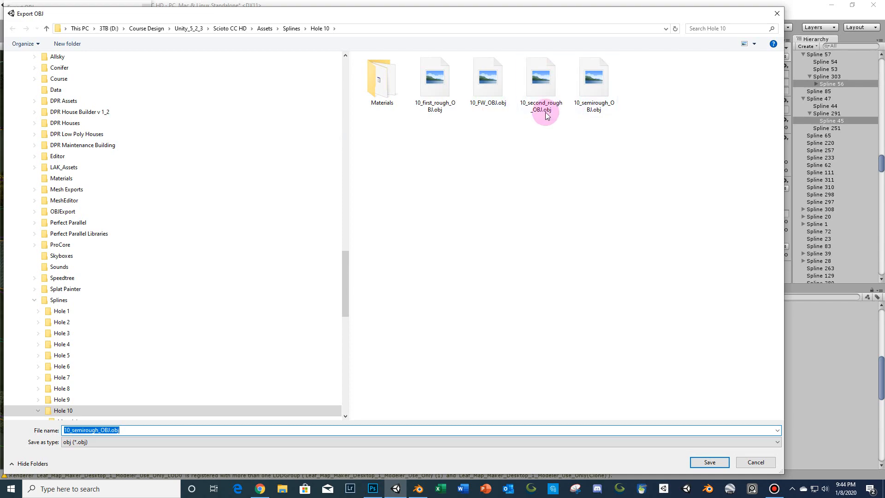
left_click(488, 95)
left_click(710, 462)
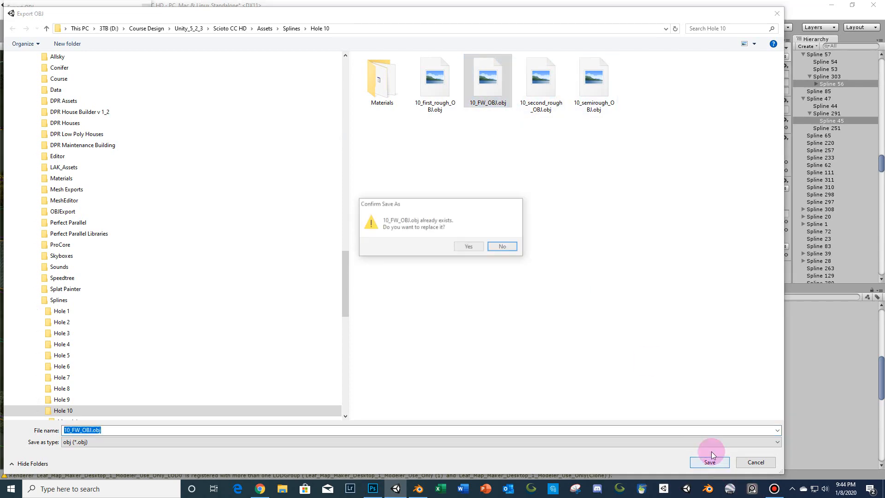
left_click(473, 250)
- Orbit and zoom around the whole course to examine its layout in the scene
scroll(310, 262, "down", 10)
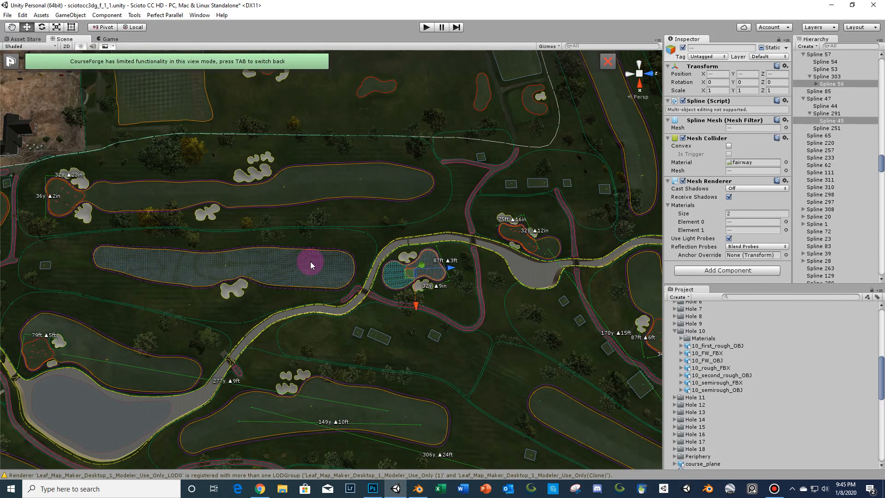
right_click_drag(402, 223, 371, 334)
left_click(370, 344)
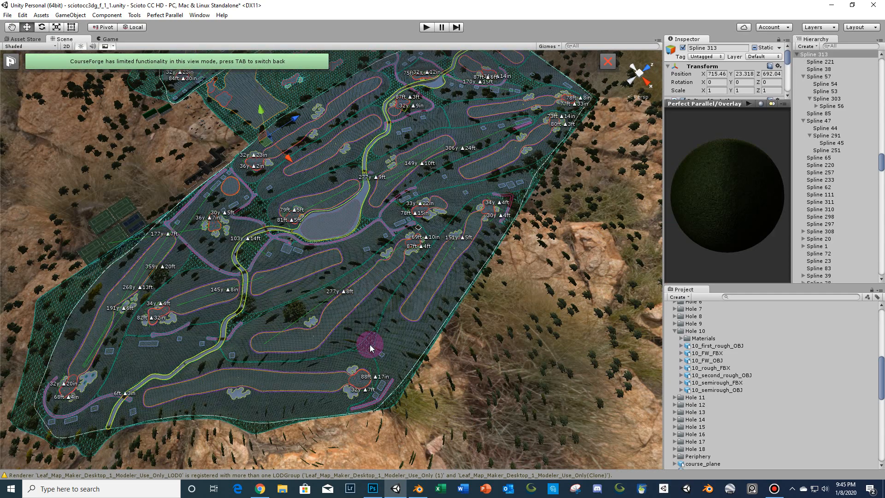
right_click_drag(460, 151, 458, 119)
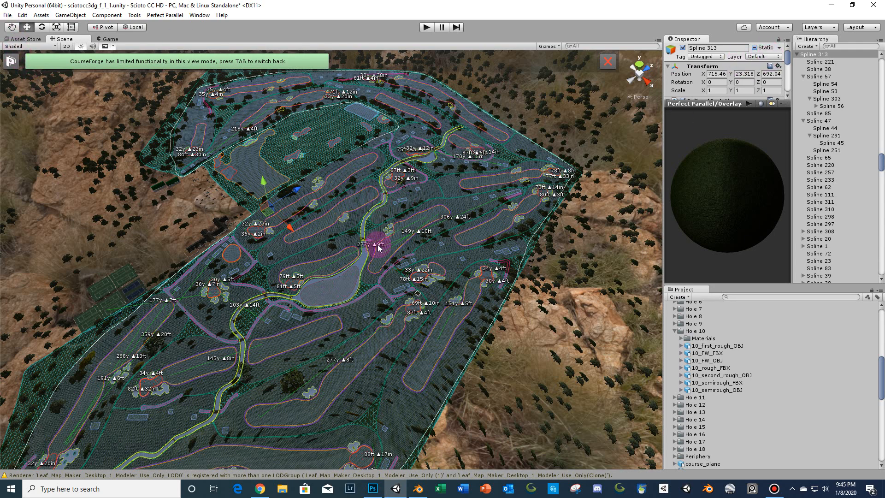
right_click_drag(415, 193, 443, 222)
left_click(496, 177)
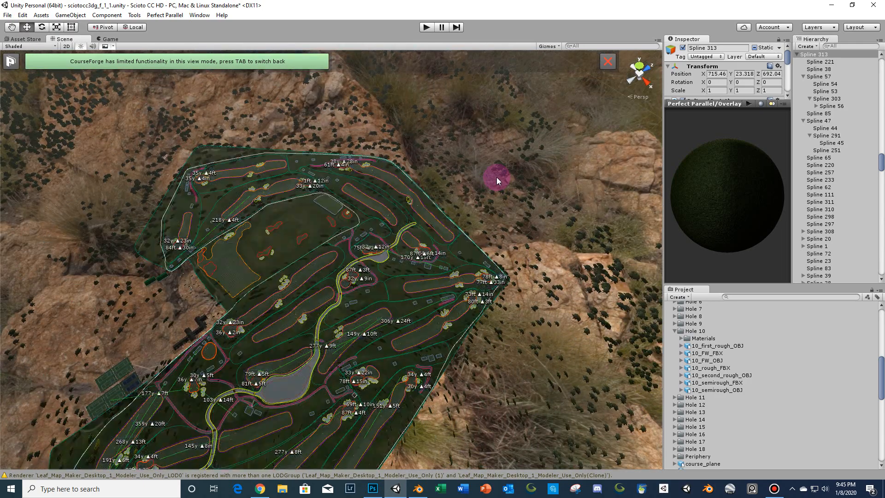
scroll(464, 166, "down", 2)
middle_click_drag(463, 166, 467, 162)
scroll(467, 161, "up", 5)
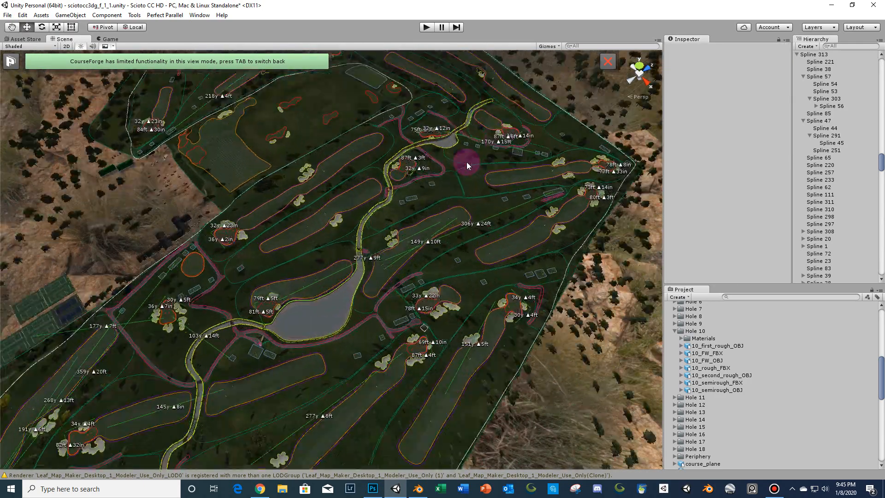
scroll(455, 240, "up", 2)
scroll(455, 249, "up", 5)
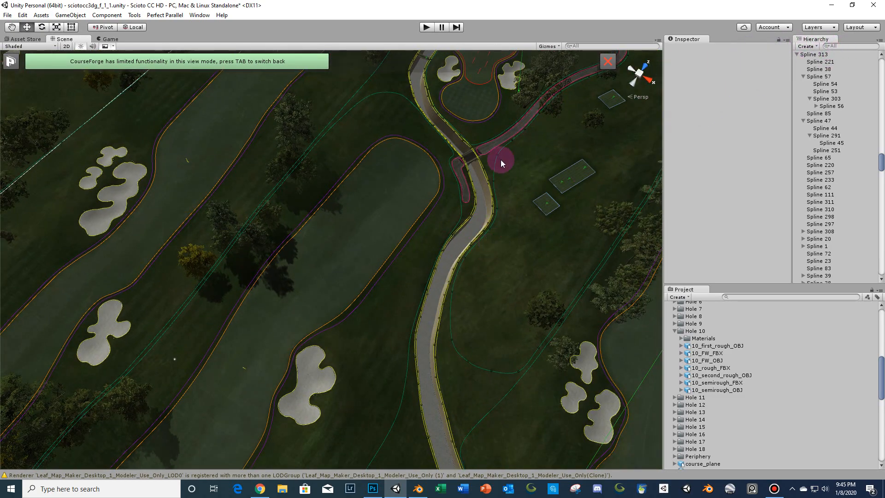
scroll(536, 140, "down", 3)
right_click_drag(537, 139, 537, 124)
scroll(537, 124, "down", 3)
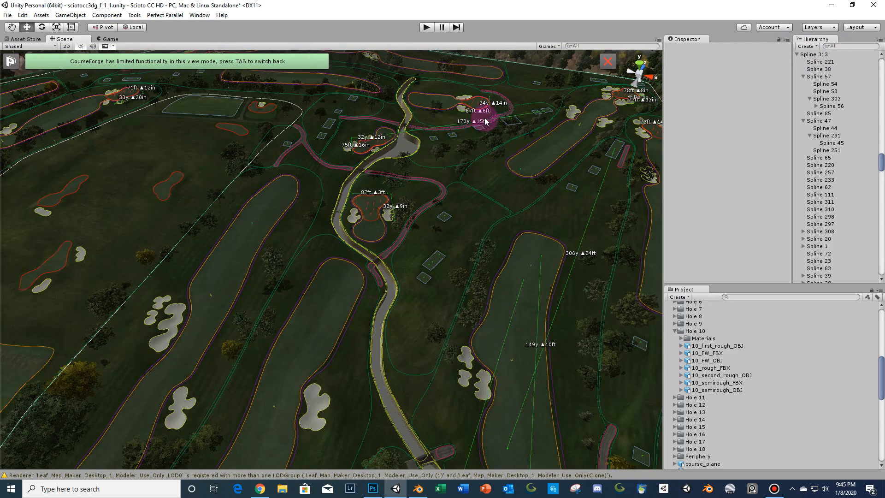
right_click_drag(483, 113, 530, 124)
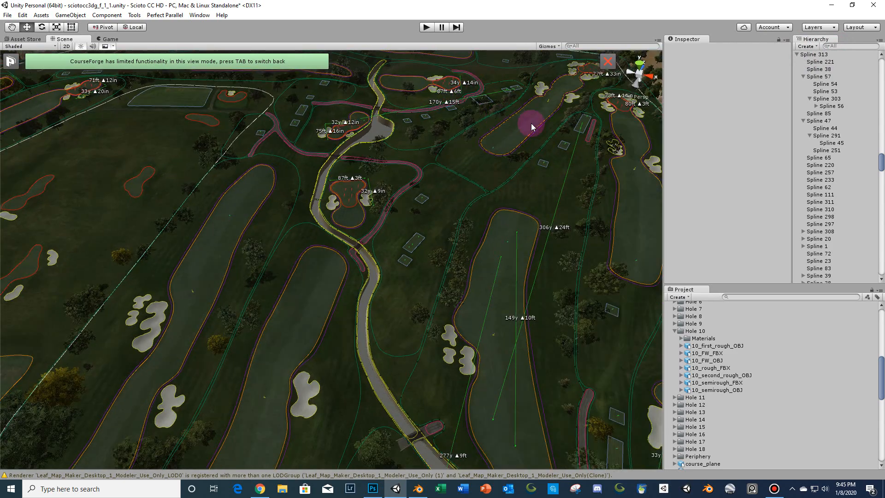
- Search the hierarchy for the Terrain, select it and open its terrain settings to review the resolution values
left_click(841, 47)
type("terr")
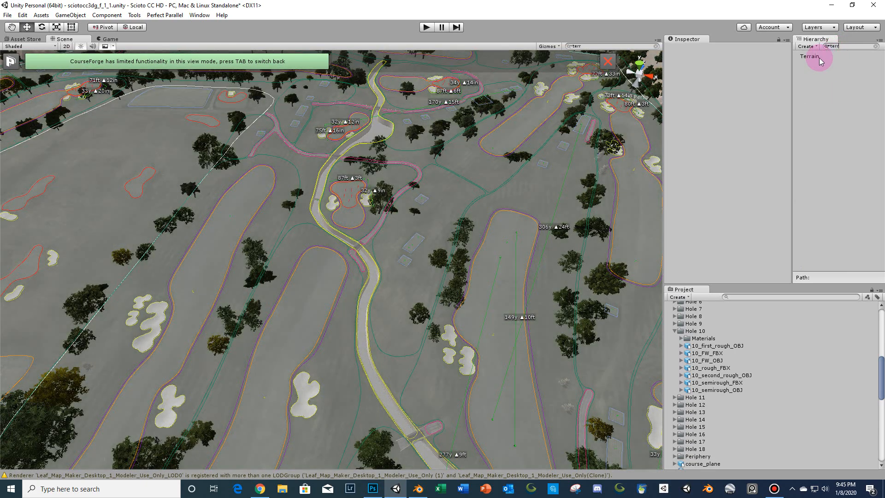
left_click(818, 56)
left_click(843, 46)
key("BackSpace")
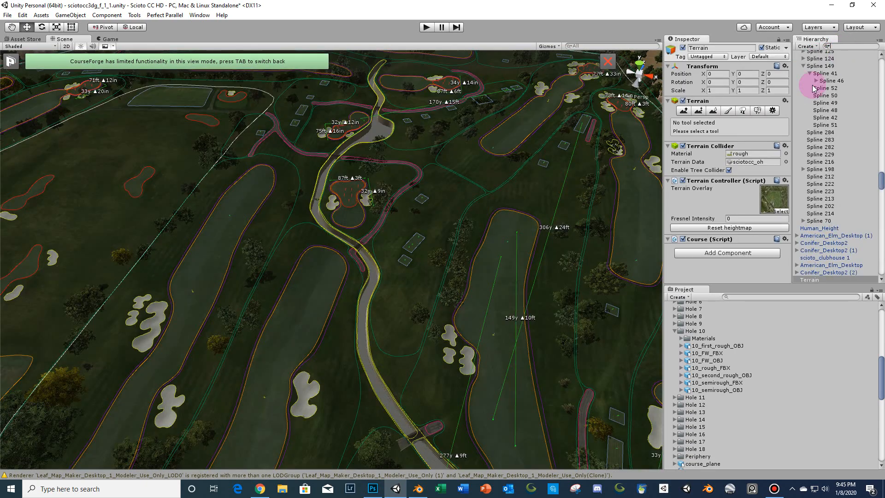
left_click(773, 110)
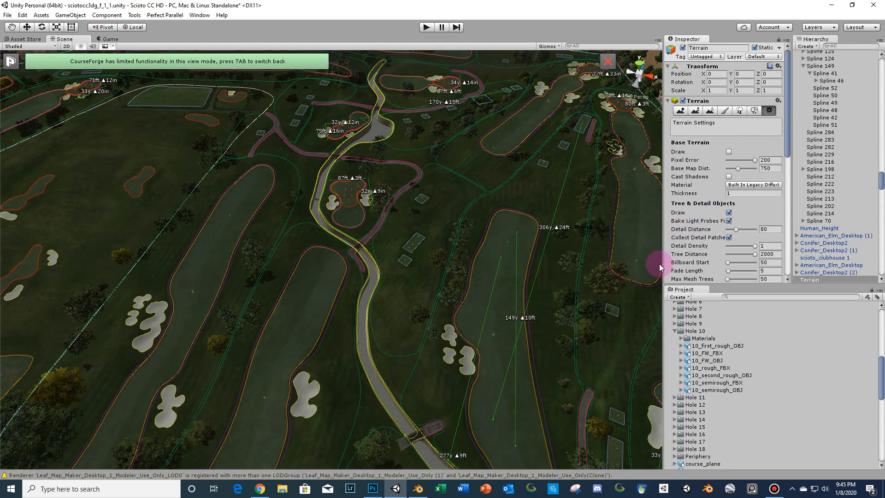
left_click_drag(658, 262, 639, 267)
scroll(696, 189, "down", 5)
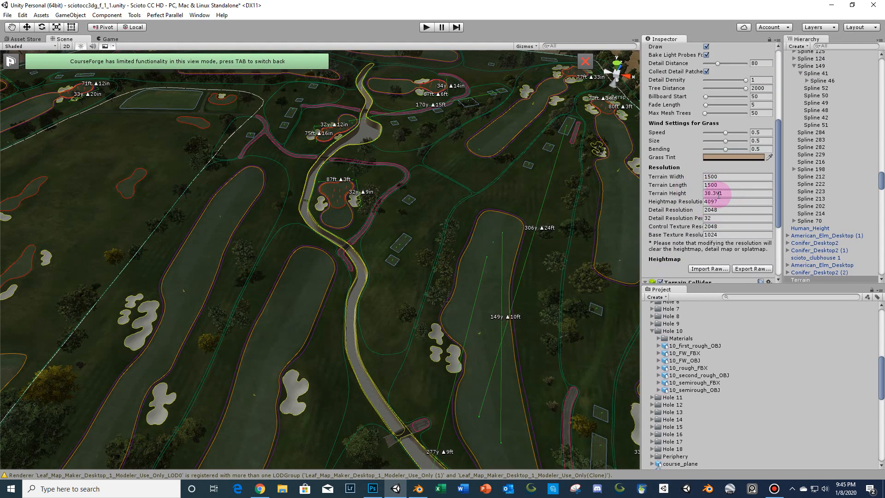
- Create a new 3D Plane object in the scene
left_click(69, 15)
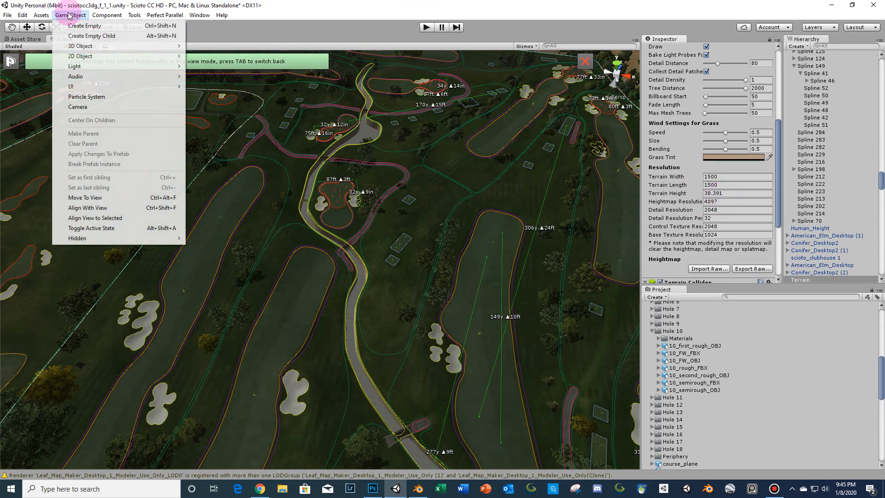
mouse_move(88, 48)
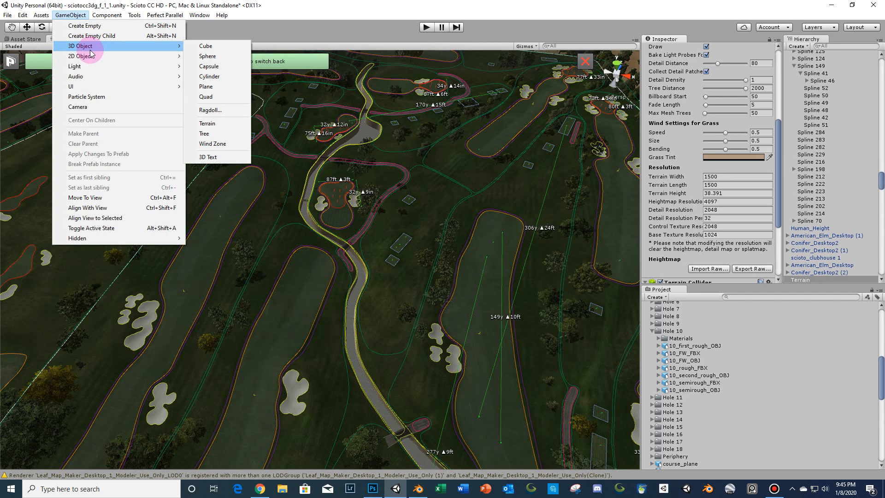
left_click(221, 86)
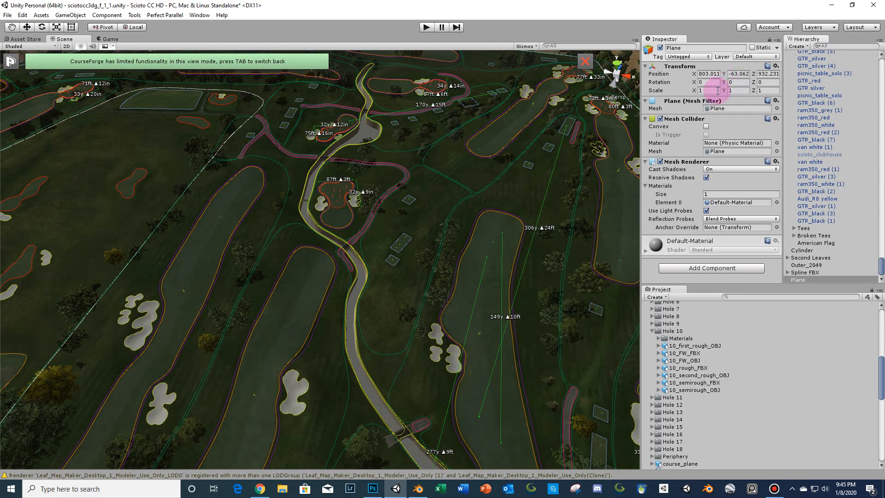
scroll(421, 216, "down", 6)
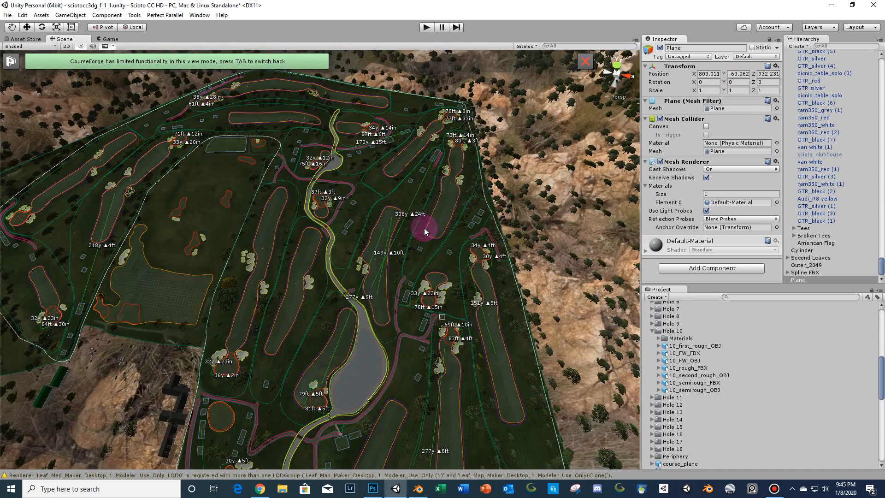
scroll(415, 217, "up", 2)
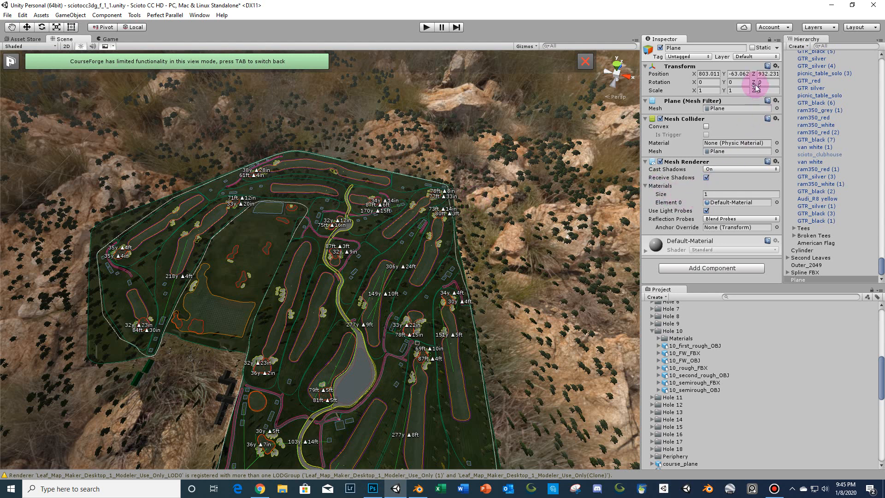
- Set the plane's X and Z scale to 150
left_click(713, 90)
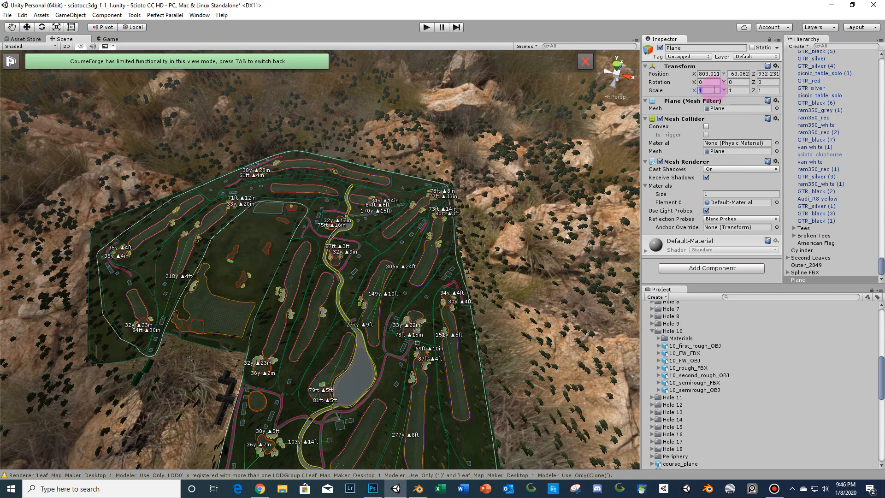
type("150")
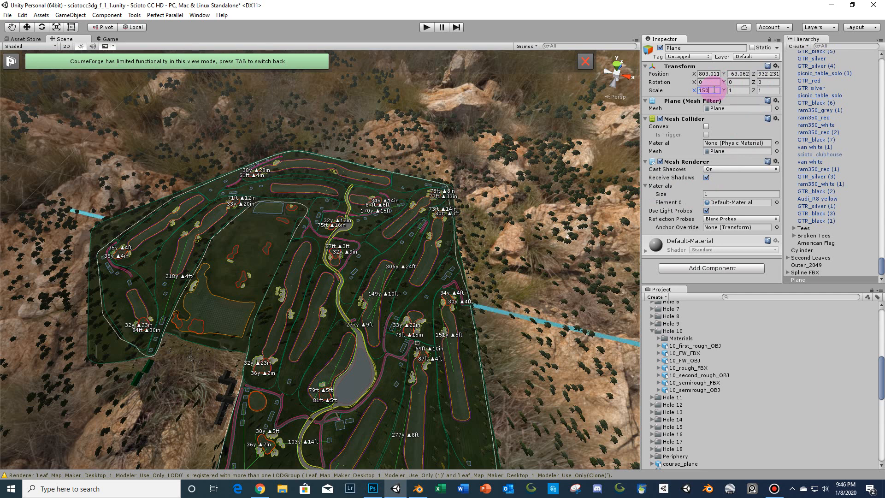
key("Tab")
key("Tab")
type("150")
- Set the plane's position to 0, 0, 0
scroll(263, 278, "down", 10)
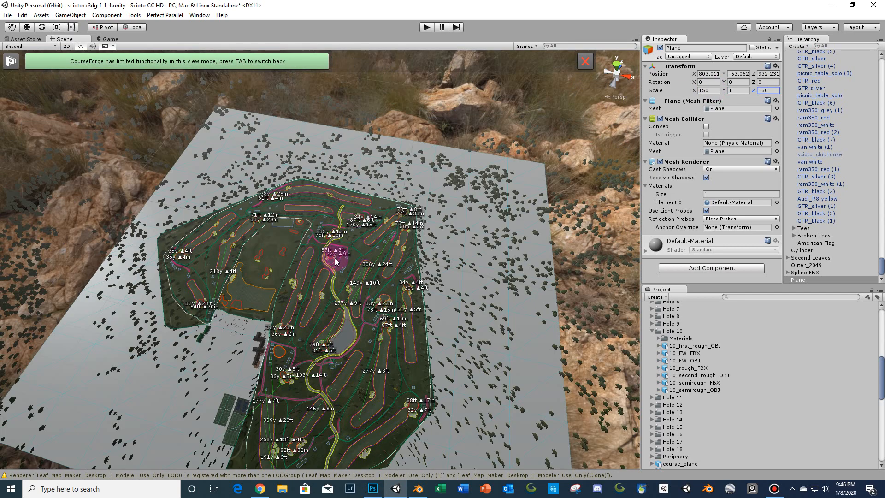
right_click_drag(415, 238, 444, 198)
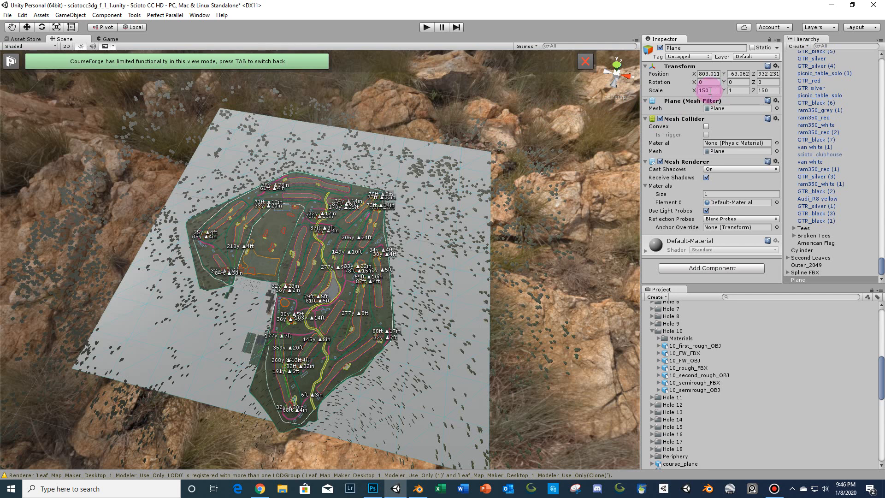
left_click(530, 202)
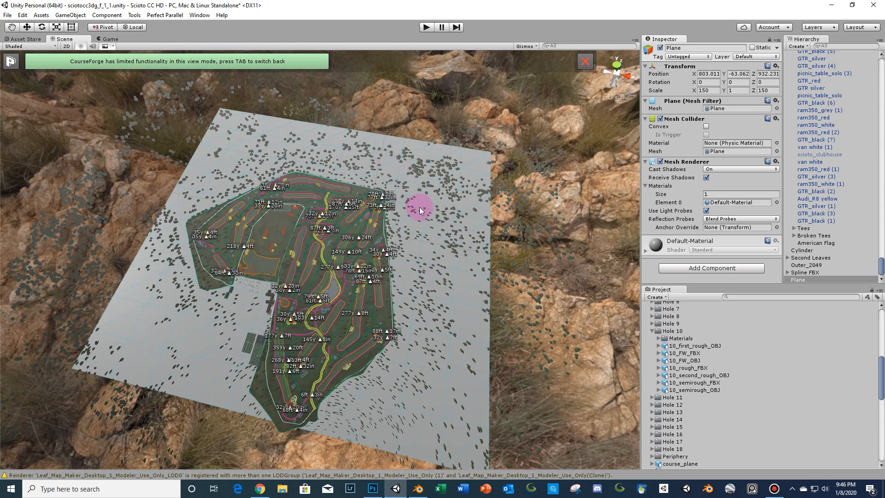
right_click_drag(419, 207, 443, 249)
right_click_drag(368, 255, 401, 201)
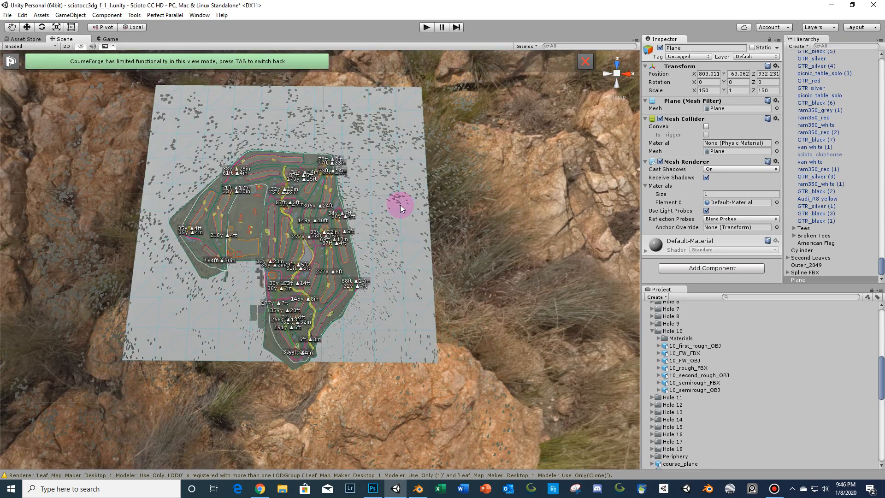
left_click(705, 74)
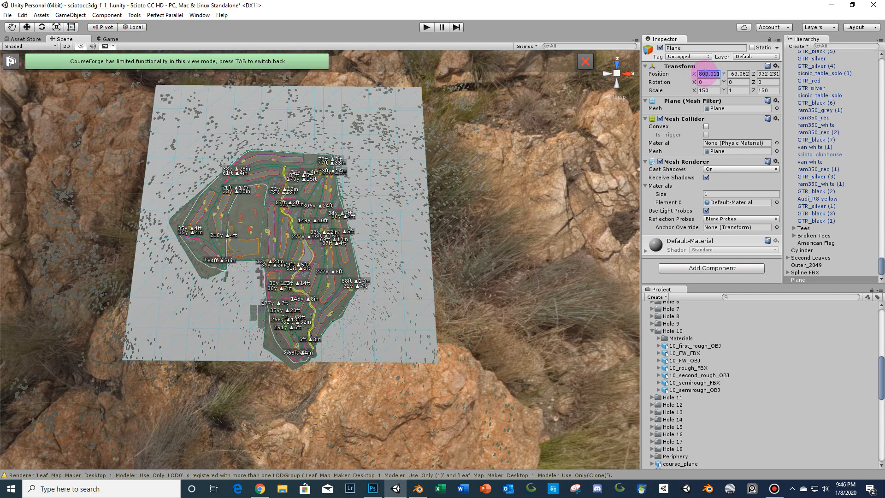
type("0")
key("Tab")
type("0")
key("Tab")
type("0")
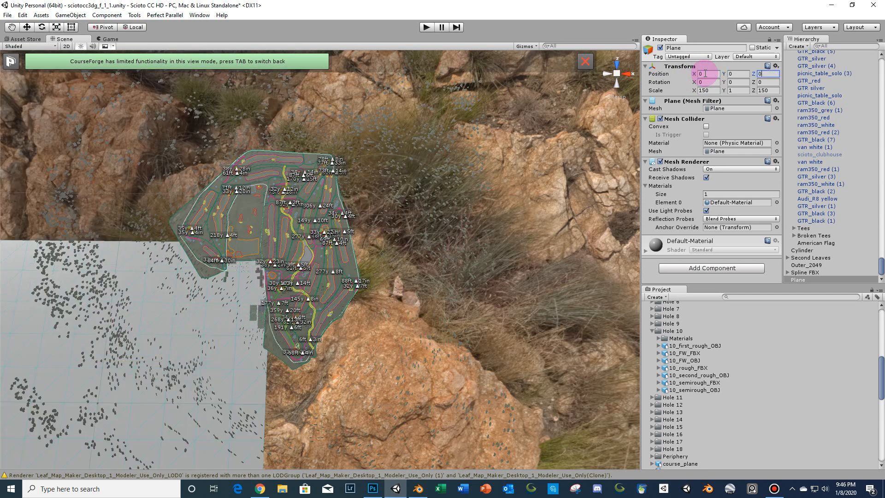
- Set the plane's X and Z position to 750 so it sits under the course
right_click_drag(444, 184, 372, 245)
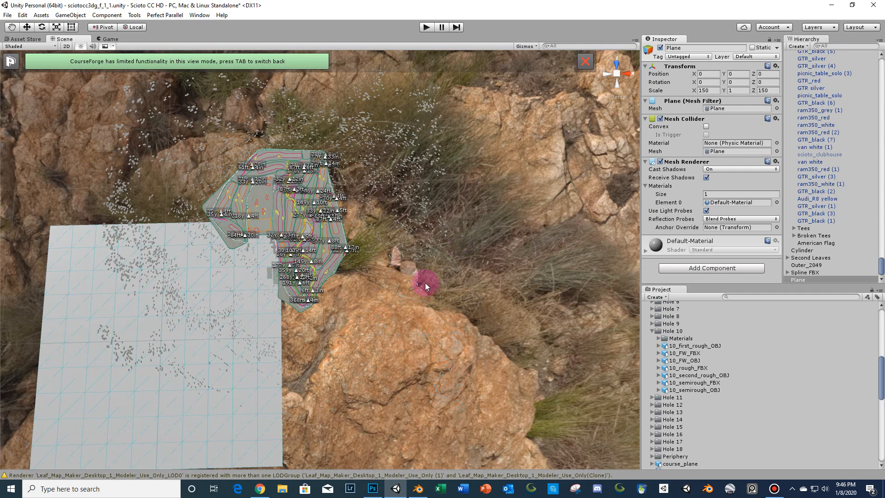
right_click_drag(499, 192, 489, 180)
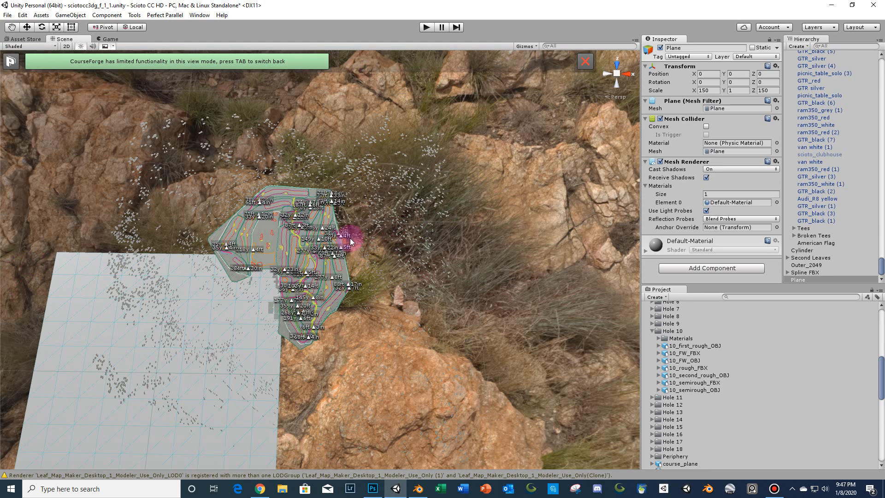
left_click(706, 73)
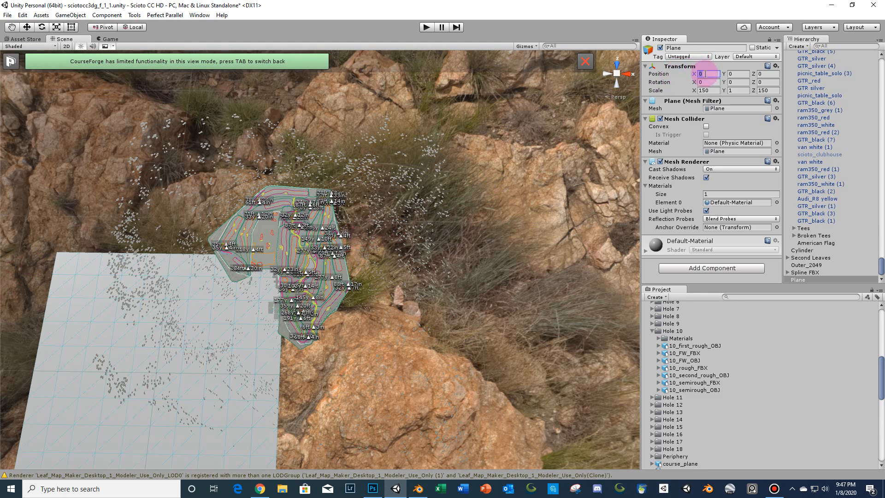
type("750")
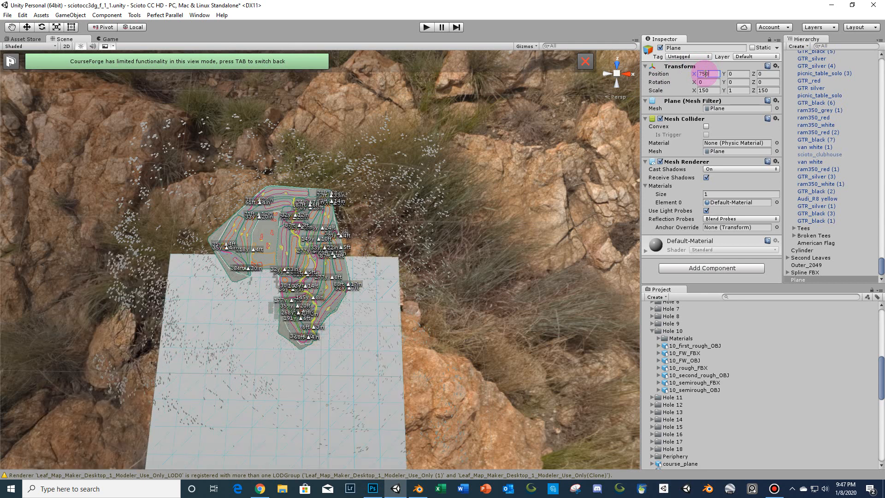
left_click(774, 74)
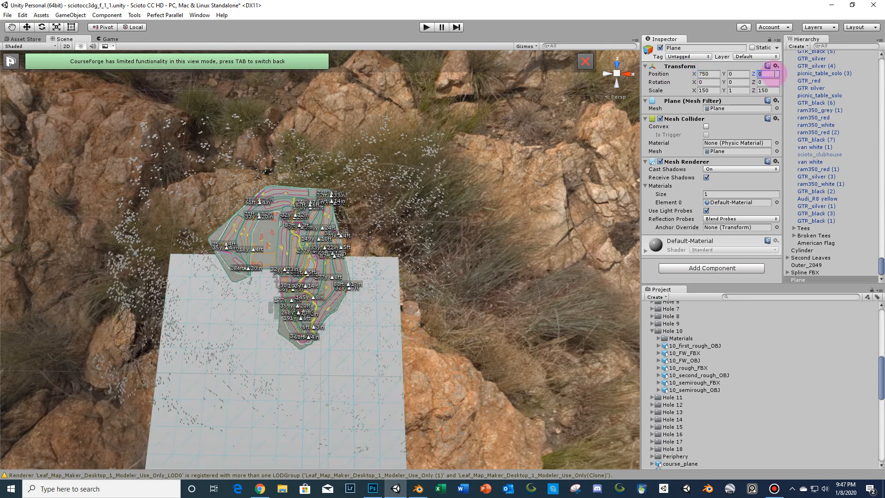
type("750")
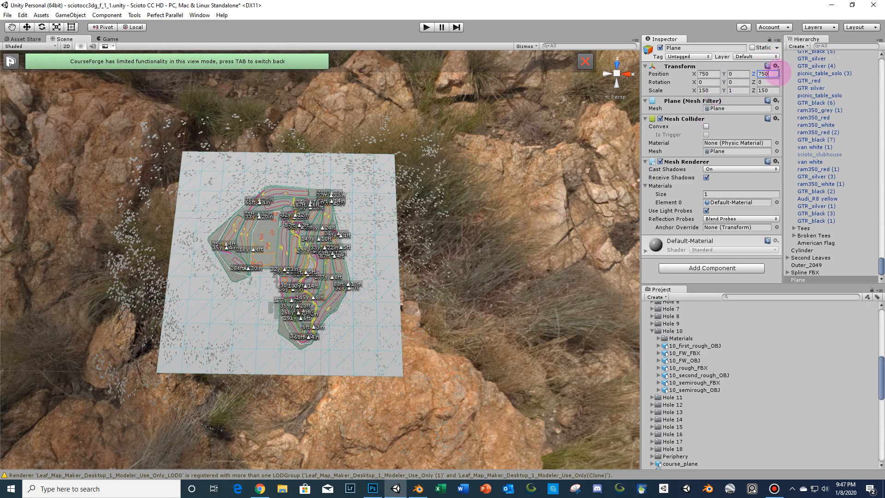
- Search the hierarchy for the Terrain and toggle its base terrain Draw option to compare the plane with the course, then reselect the plane
scroll(445, 195, "up", 6)
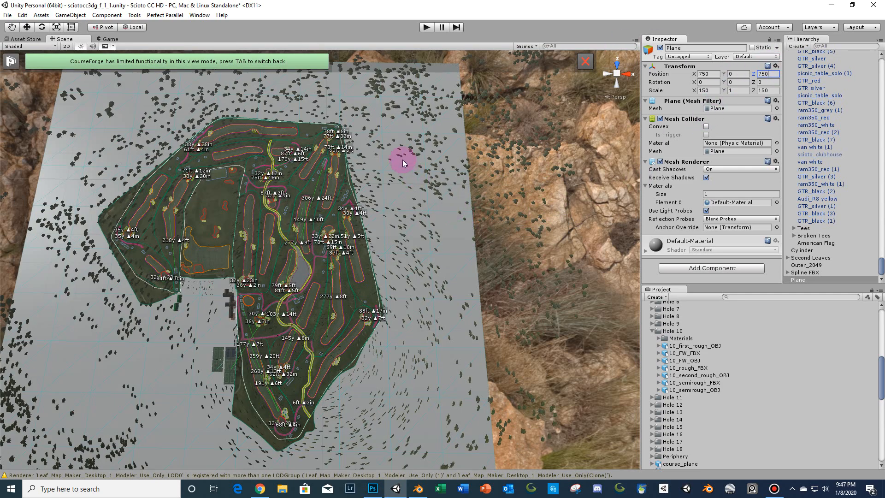
right_click_drag(402, 160, 391, 143)
right_click_drag(362, 177, 417, 176)
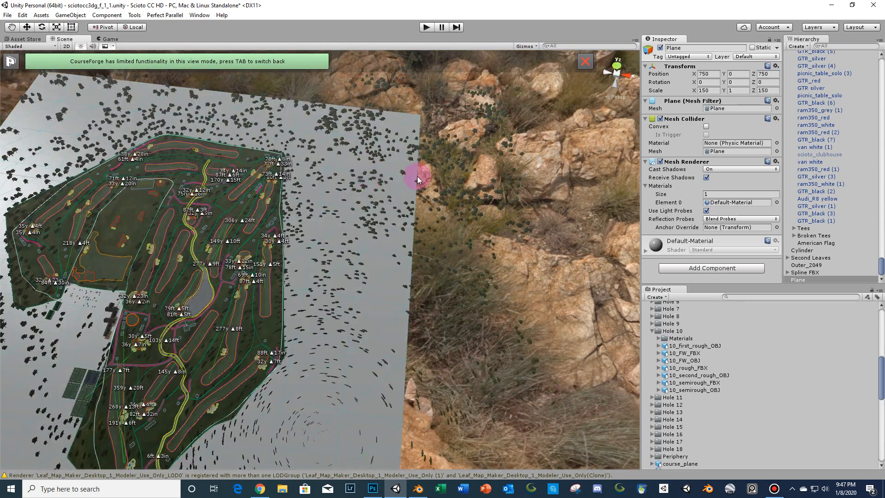
left_click(848, 45)
type("terr")
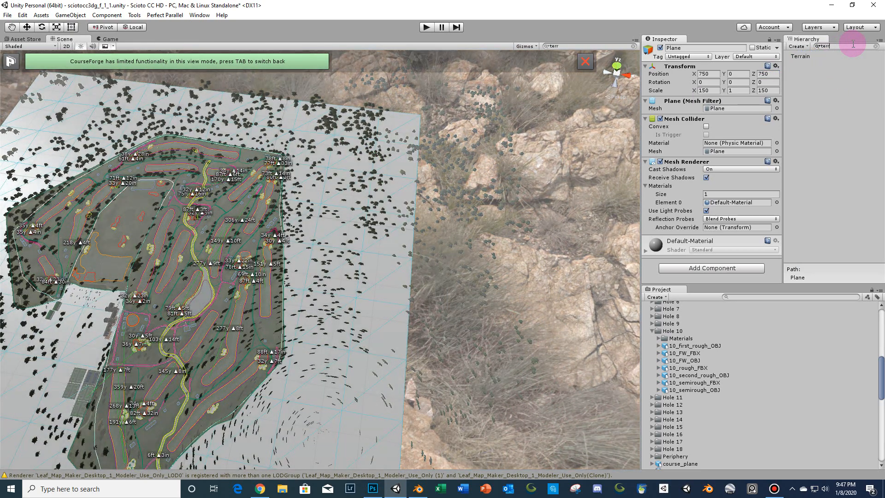
left_click(801, 55)
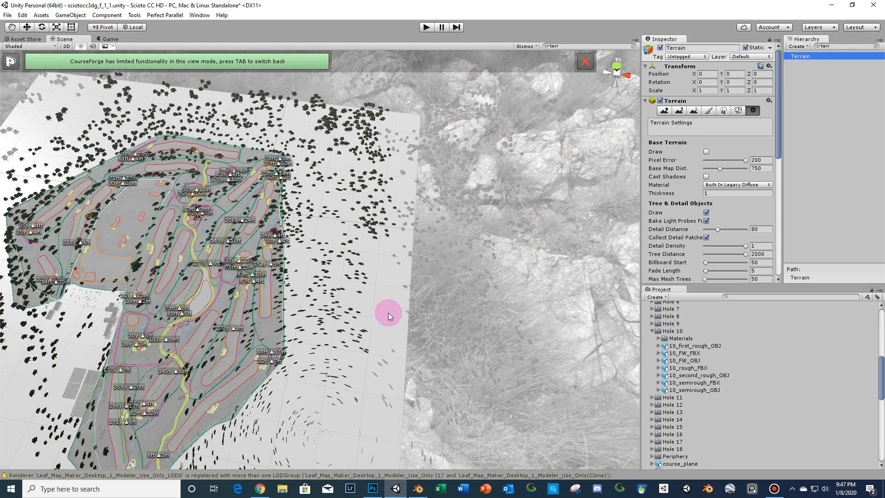
right_click_drag(388, 315, 358, 259)
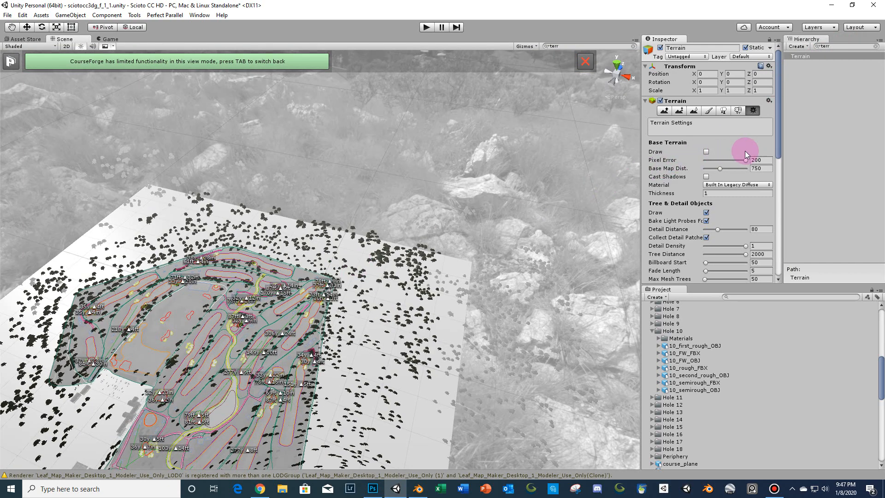
left_click(706, 152)
left_click(706, 152)
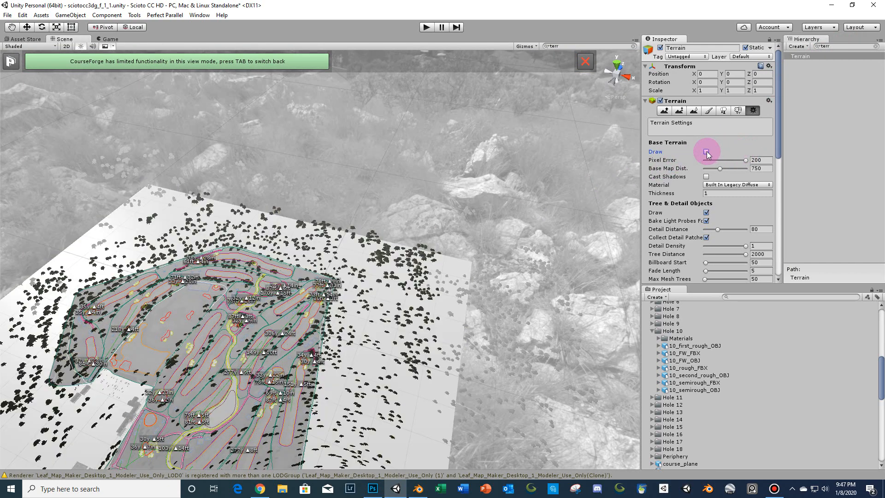
left_click(705, 152)
left_click(706, 151)
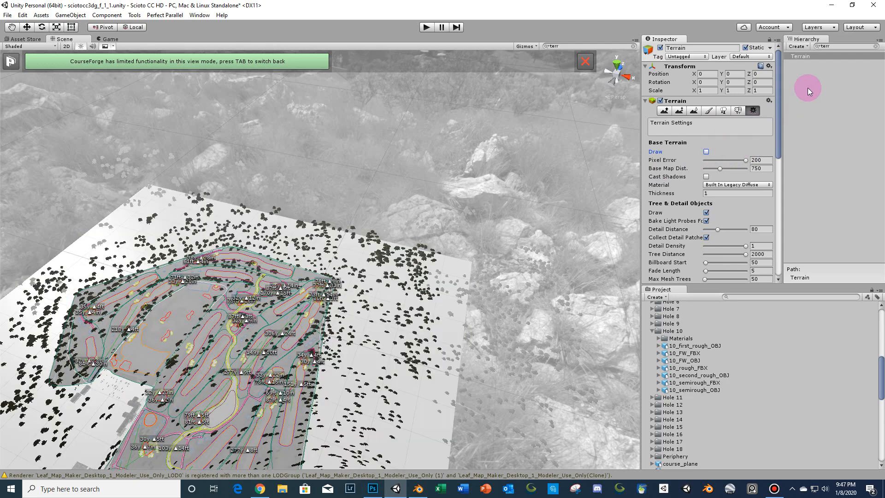
left_click(837, 46)
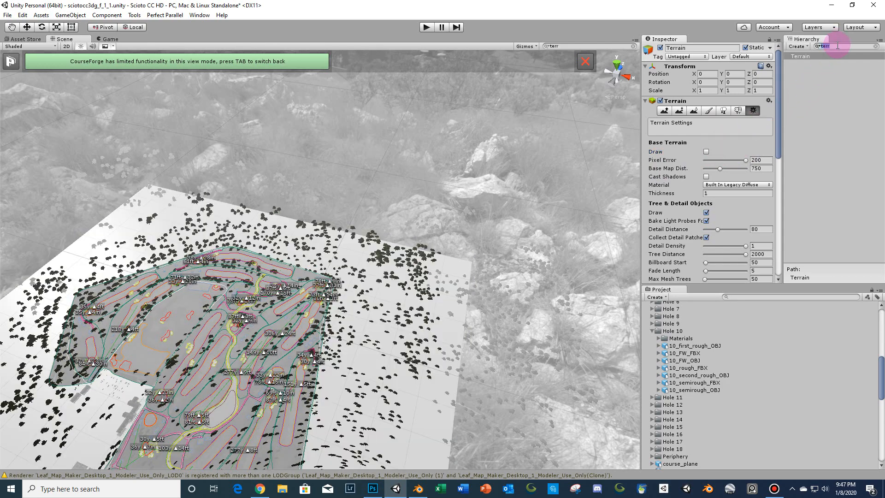
key("BackSpace")
right_click_drag(471, 265, 447, 323)
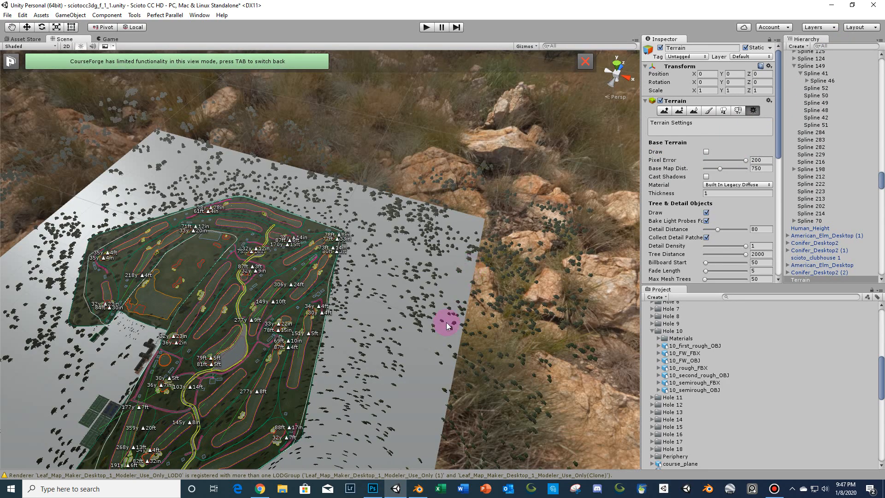
left_click(418, 342)
scroll(424, 312, "down", 3)
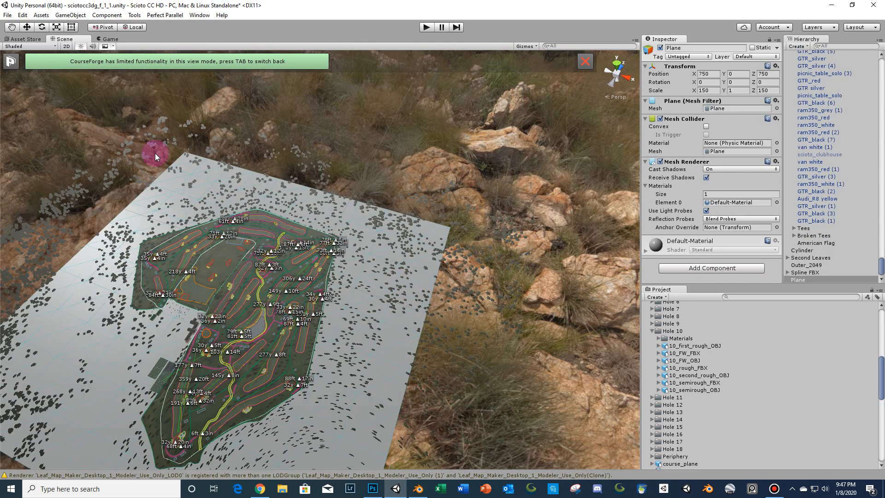
left_click(8, 14)
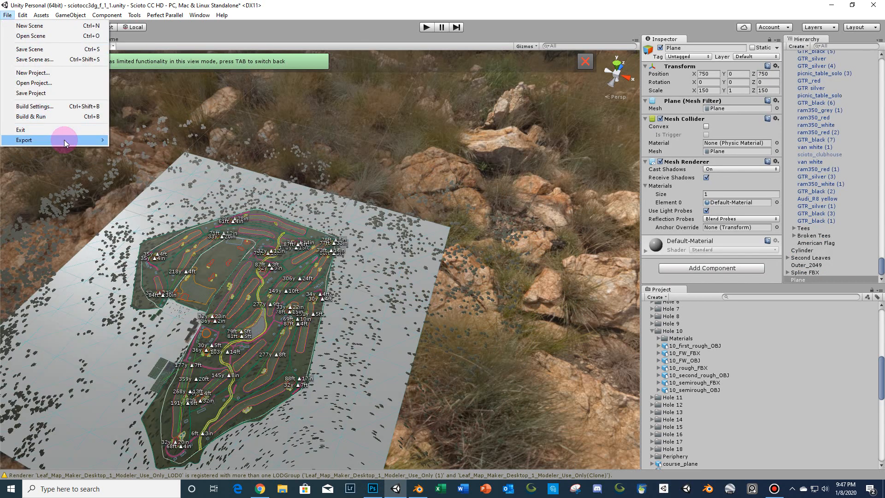
mouse_move(65, 139)
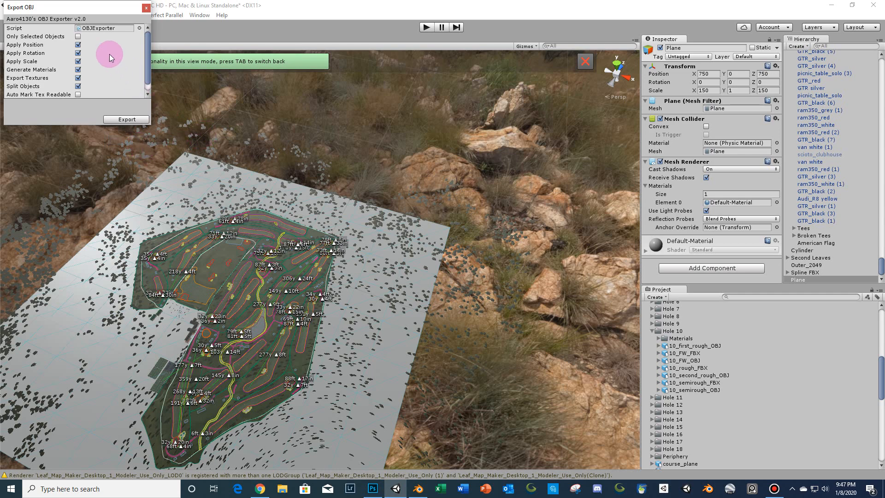
left_click(78, 36)
left_click(78, 70)
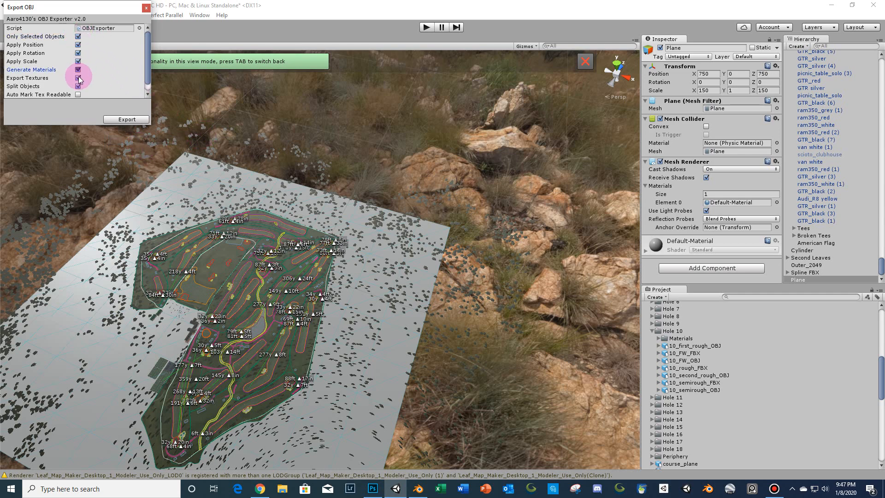
left_click(119, 120)
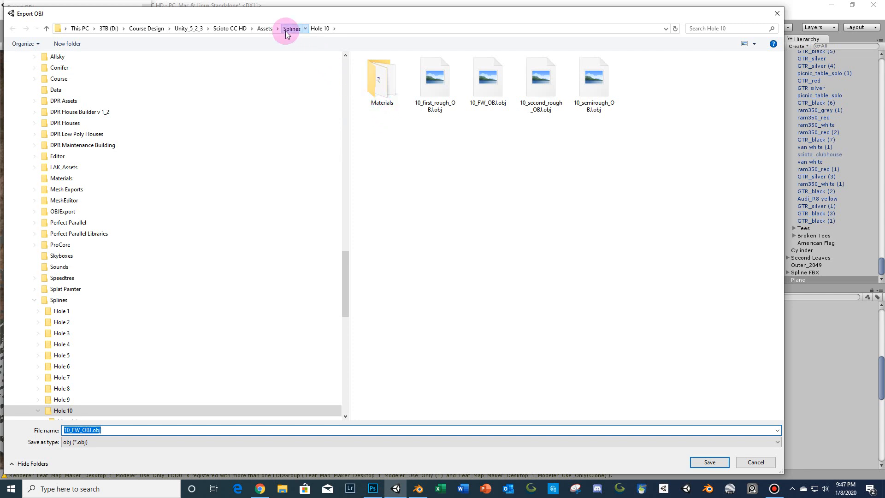
left_click(291, 29)
left_click(548, 192)
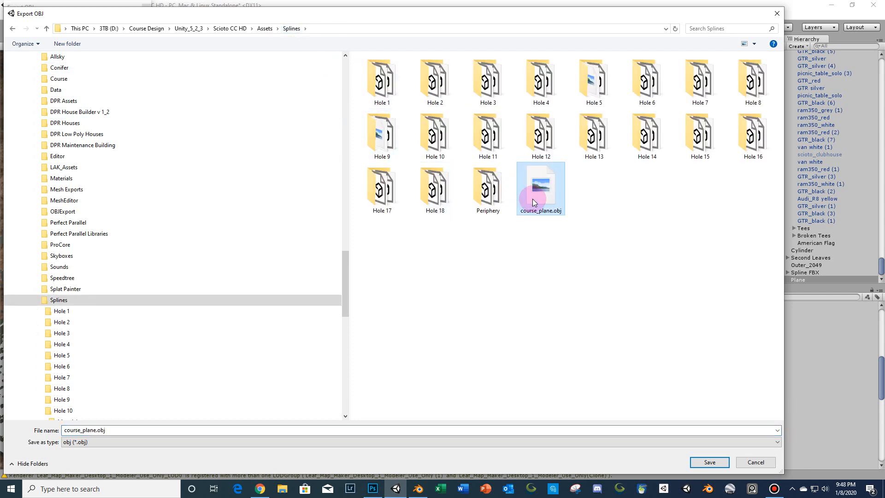
left_click(744, 462)
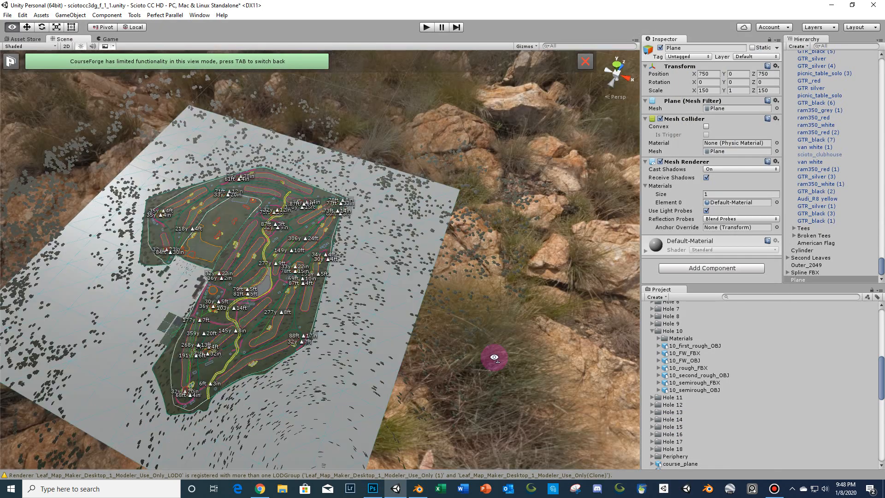
- Switch to Blender and start a new General file, discarding the unsaved changes
left_click(418, 489)
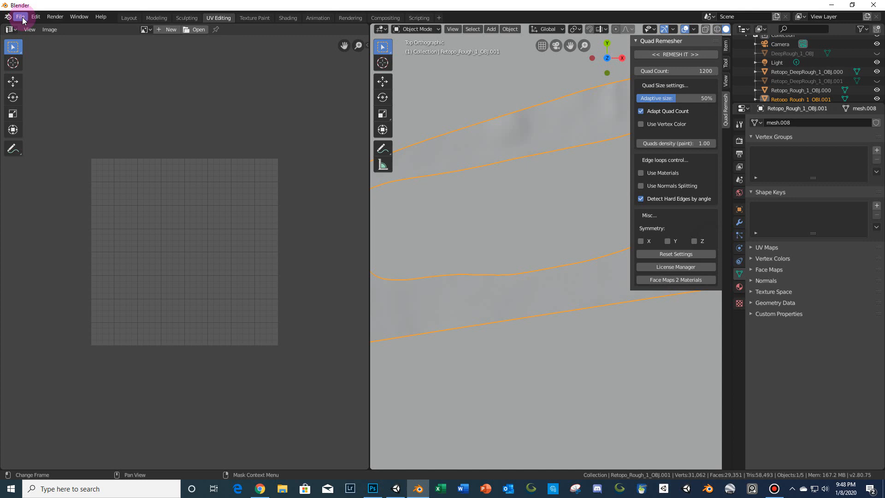
left_click(21, 17)
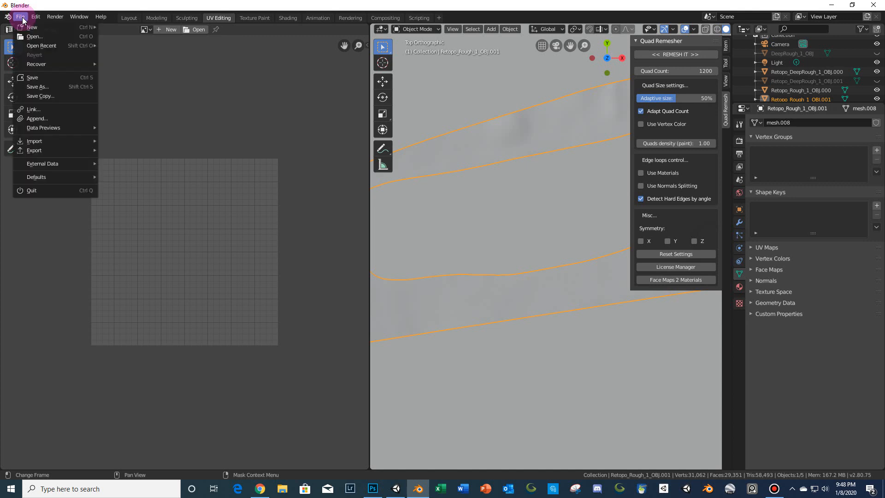
mouse_move(32, 28)
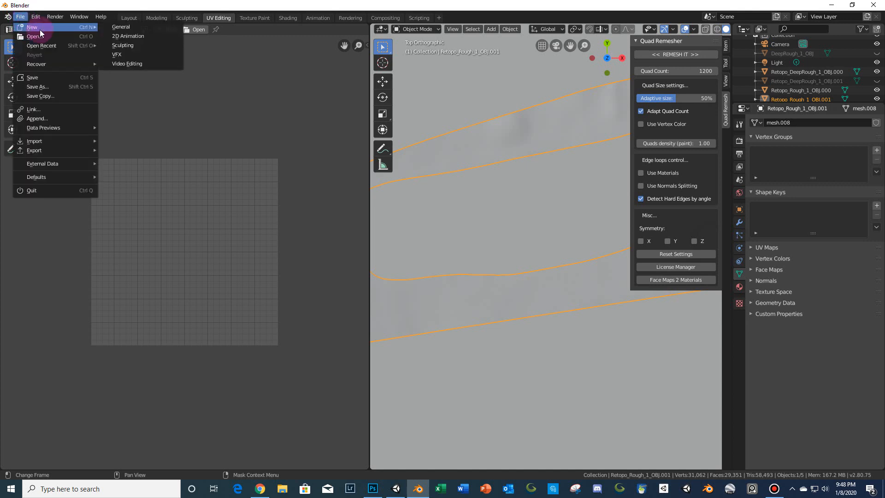
left_click(140, 29)
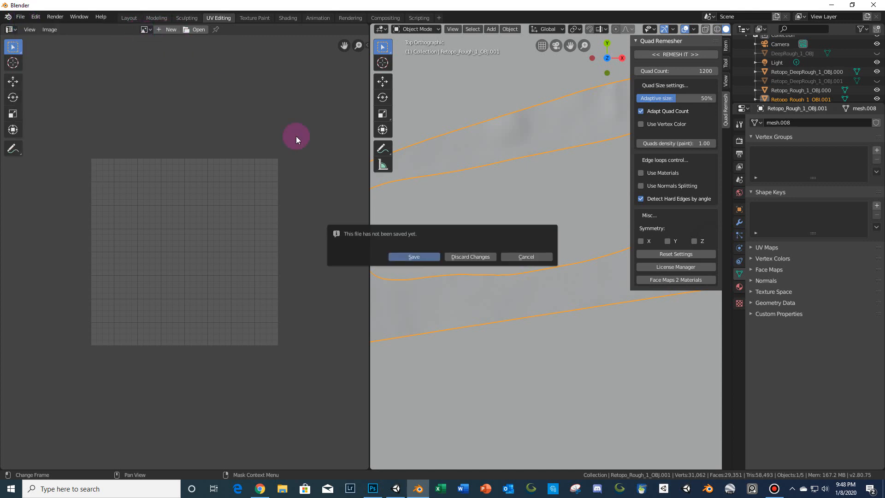
left_click(479, 256)
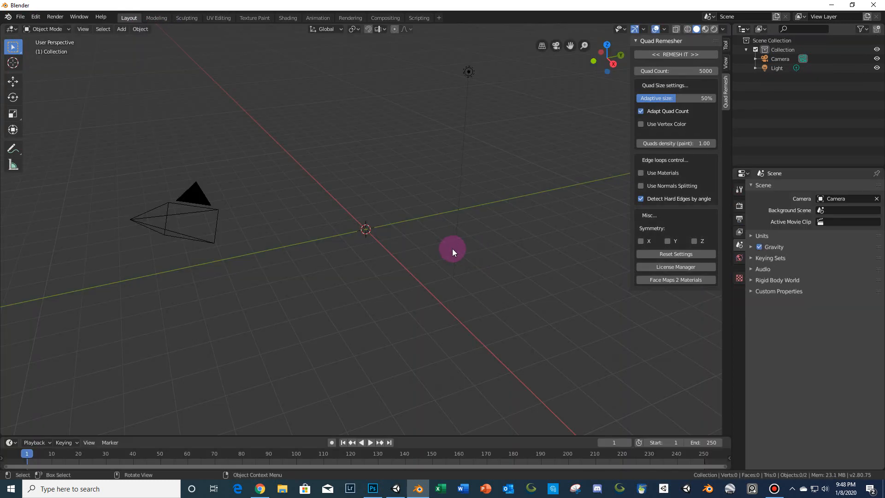
scroll(348, 178, "down", 4)
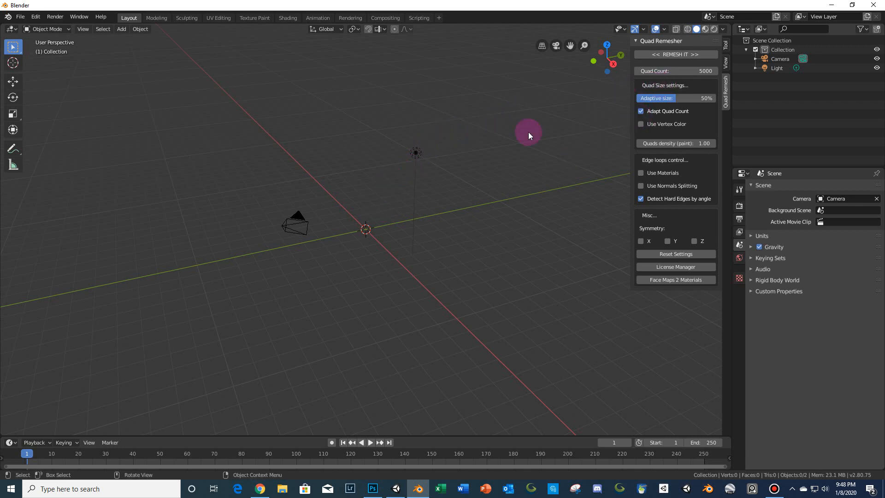
left_click(725, 48)
left_click(726, 62)
left_click(726, 83)
- Import the Wavefront OBJ 10_first_rough_OBJ.obj from the Scioto CC HD Assets\Splines\Hole 10 folder on the D drive
left_click(20, 17)
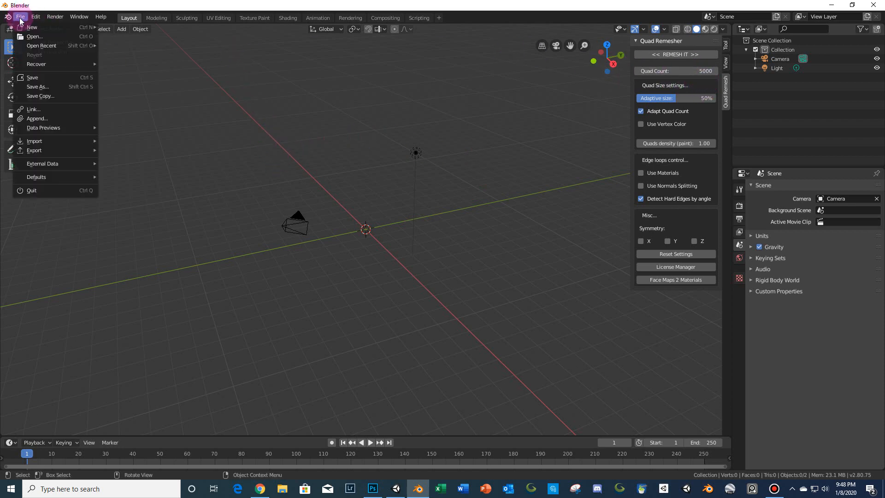
mouse_move(59, 142)
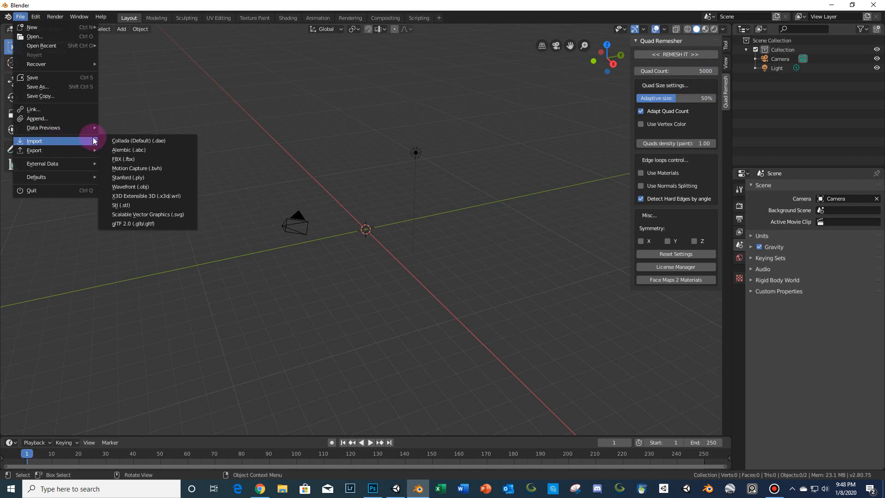
left_click(138, 187)
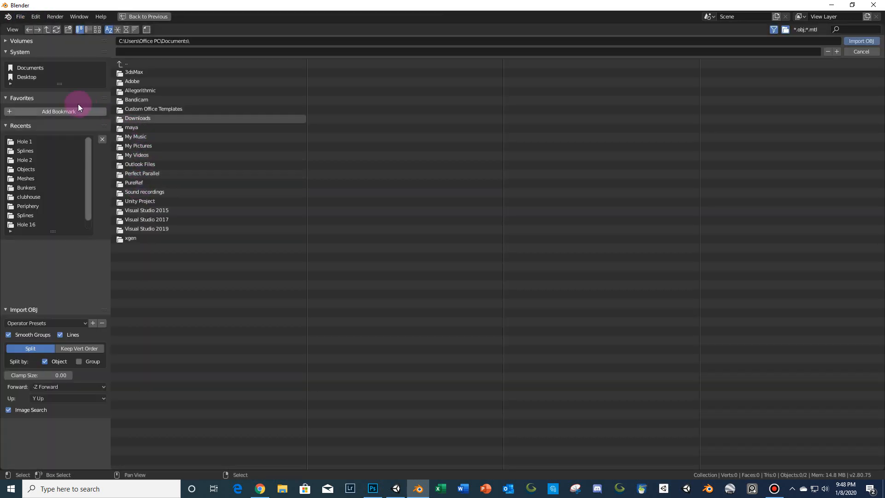
left_click(33, 150)
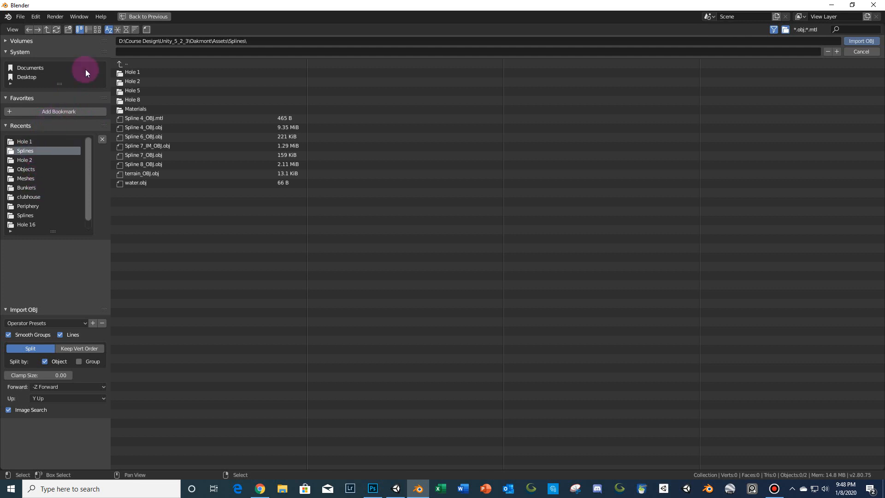
left_click_drag(57, 84, 62, 143)
left_click(31, 44)
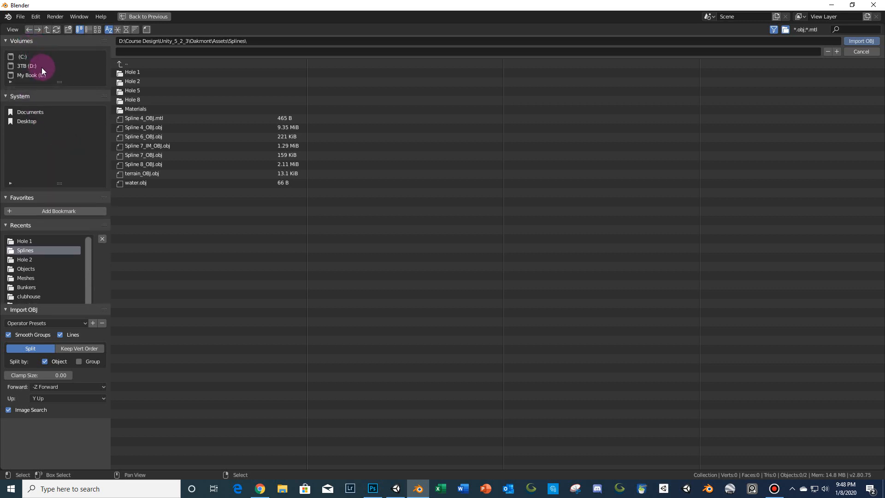
left_click(42, 66)
left_click(140, 82)
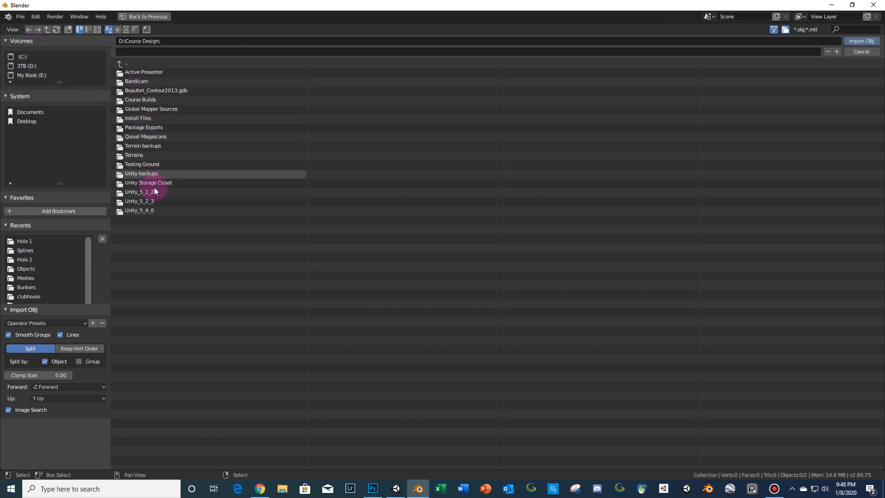
left_click(156, 199)
left_click(148, 211)
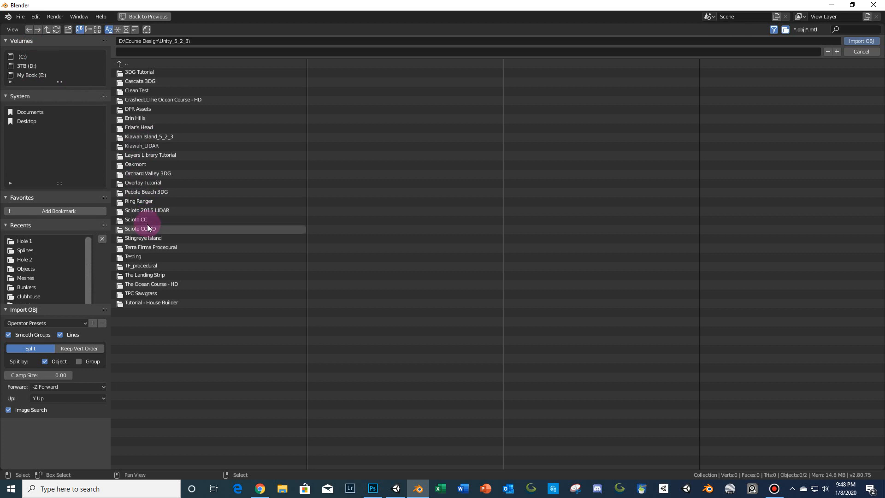
left_click(147, 225)
left_click(133, 74)
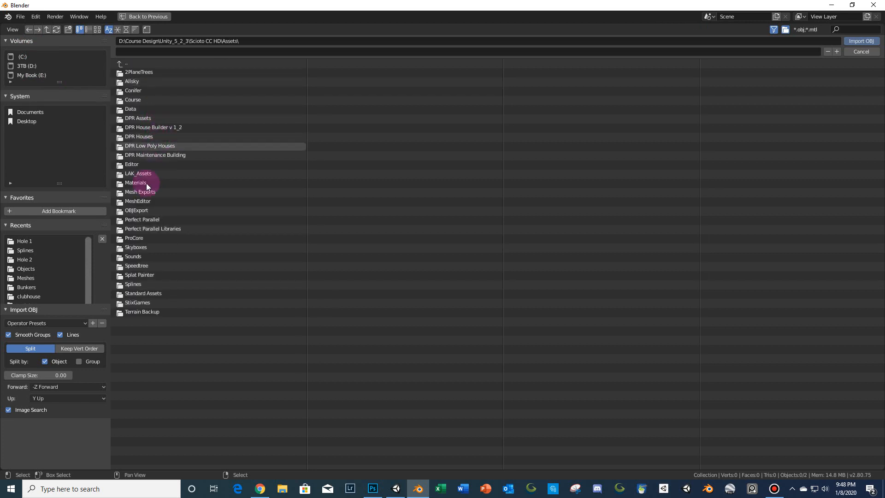
left_click(129, 284)
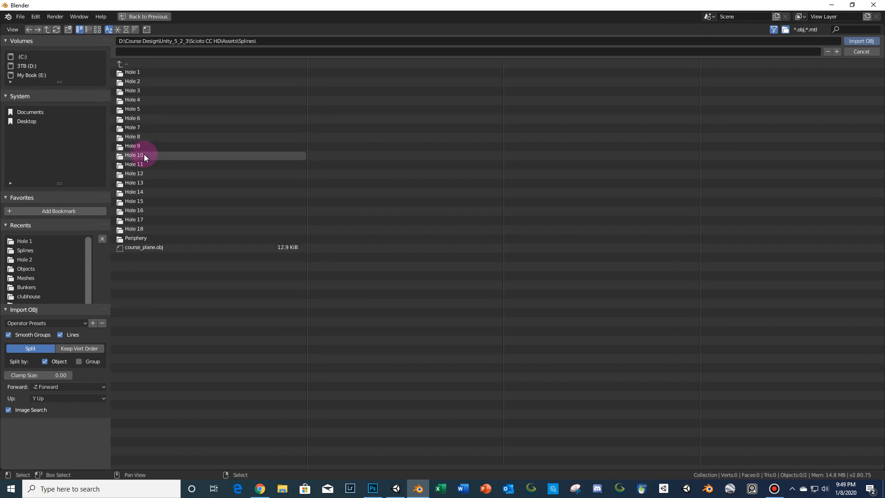
left_click(144, 156)
left_click(155, 81)
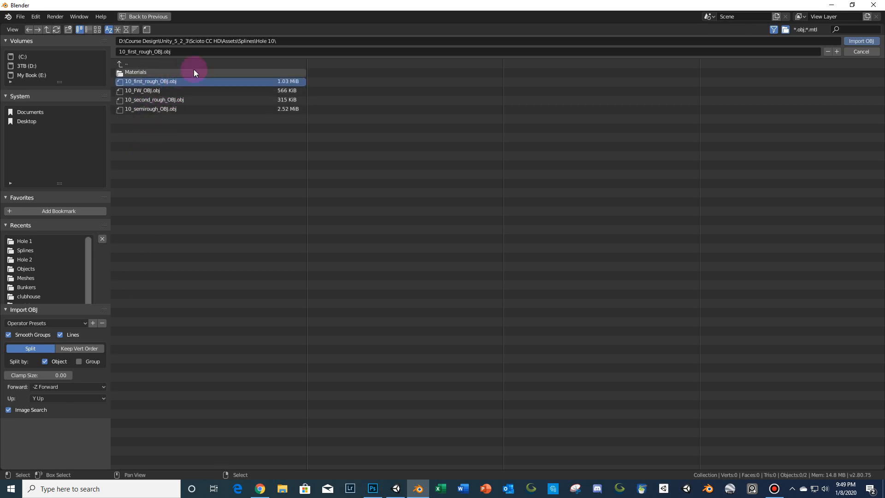
left_click(850, 40)
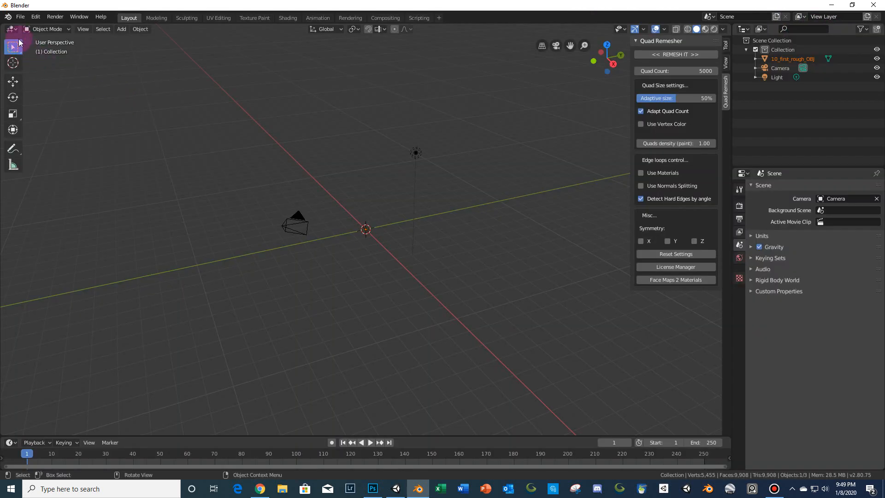
- Import the Wavefront OBJ 10_FW_OBJ.obj from the same Hole 10 folder
left_click(20, 17)
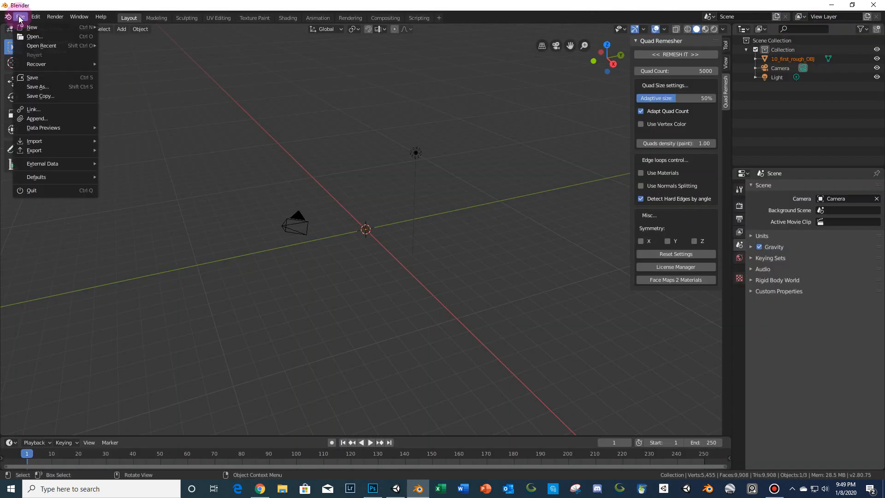
mouse_move(60, 141)
left_click(131, 178)
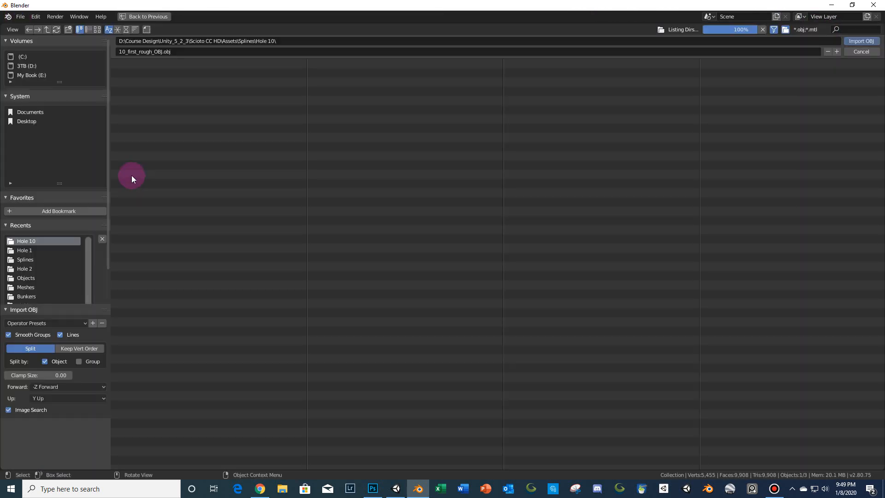
left_click(146, 91)
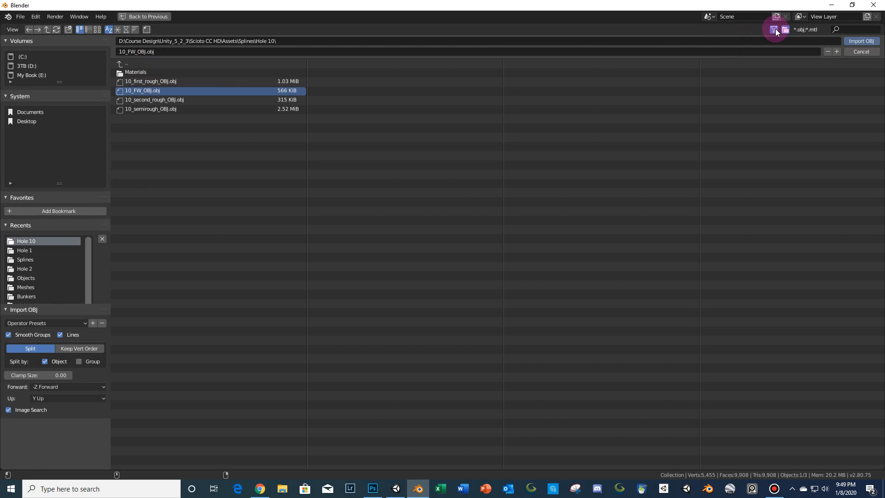
left_click(851, 40)
- Import the Wavefront OBJ 10_second_rough_OBJ.obj from the Hole 10 folder
left_click(20, 16)
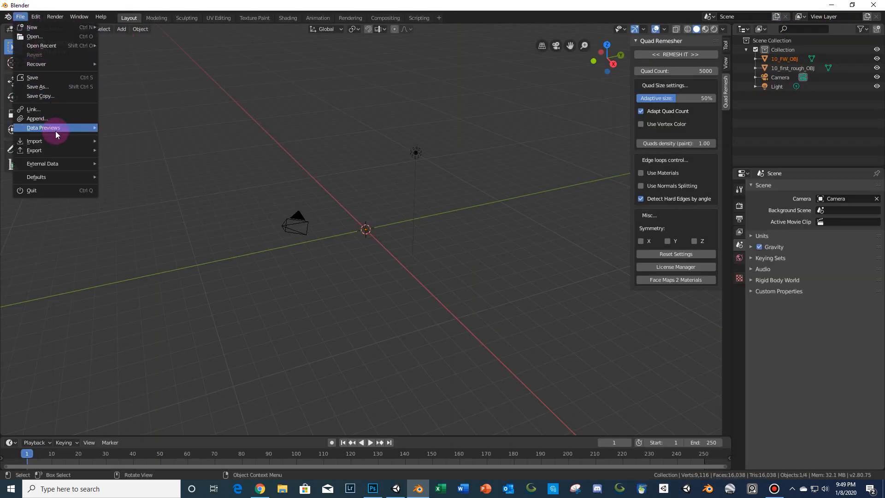
mouse_move(57, 139)
left_click(158, 186)
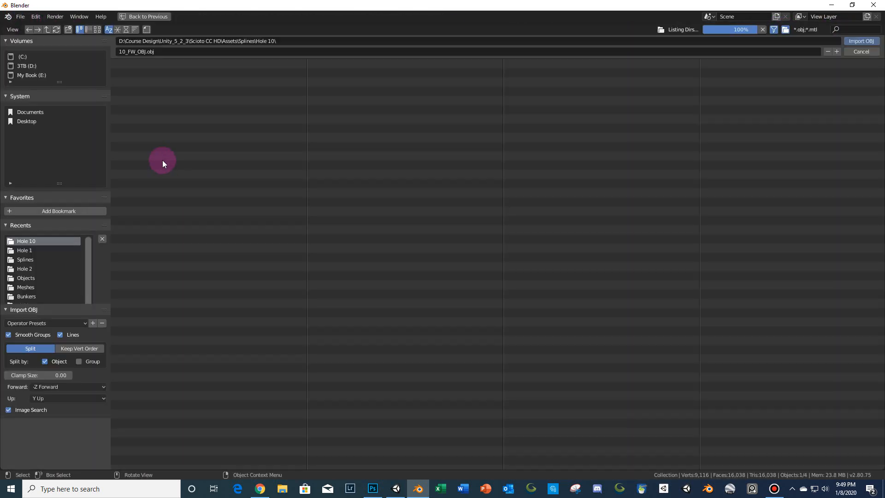
left_click(158, 99)
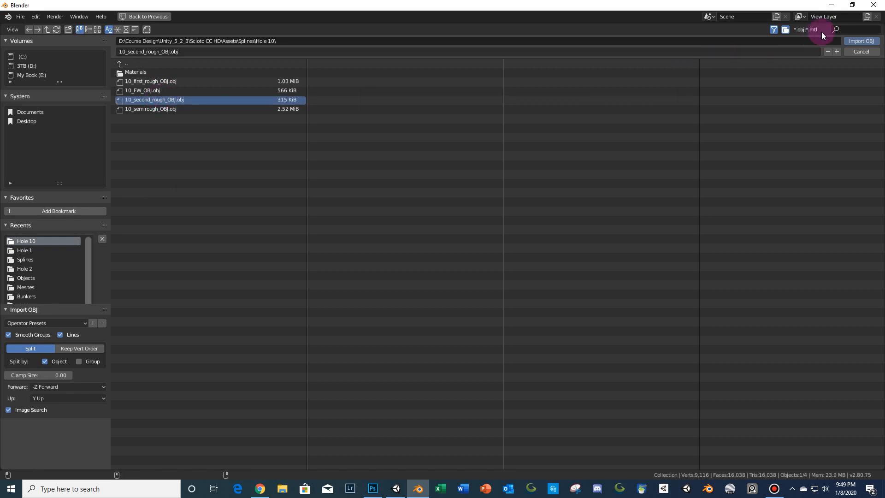
left_click(859, 41)
- Import the Wavefront OBJ 10_semirough_OBJ.obj from the Hole 10 folder
left_click(20, 19)
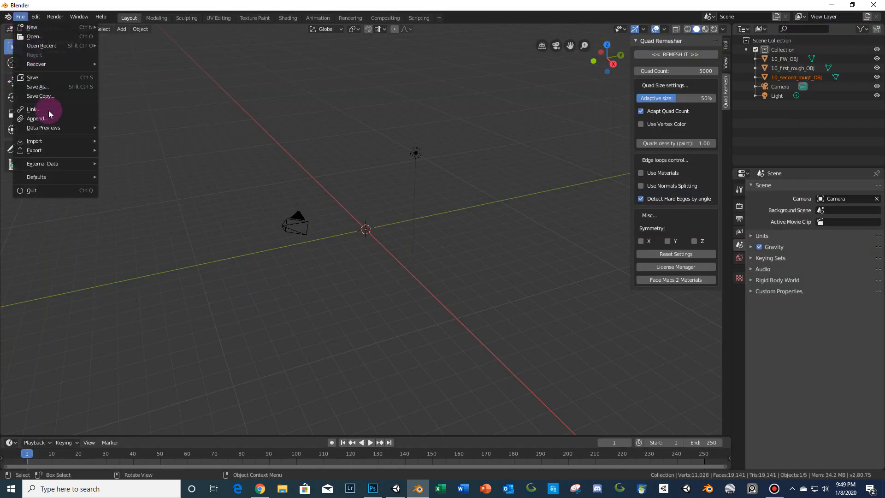
mouse_move(57, 139)
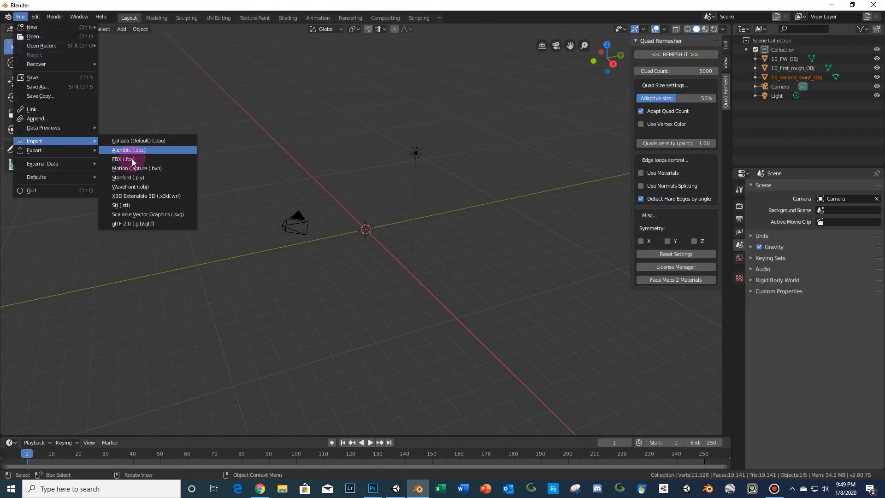
left_click(138, 186)
left_click(165, 110)
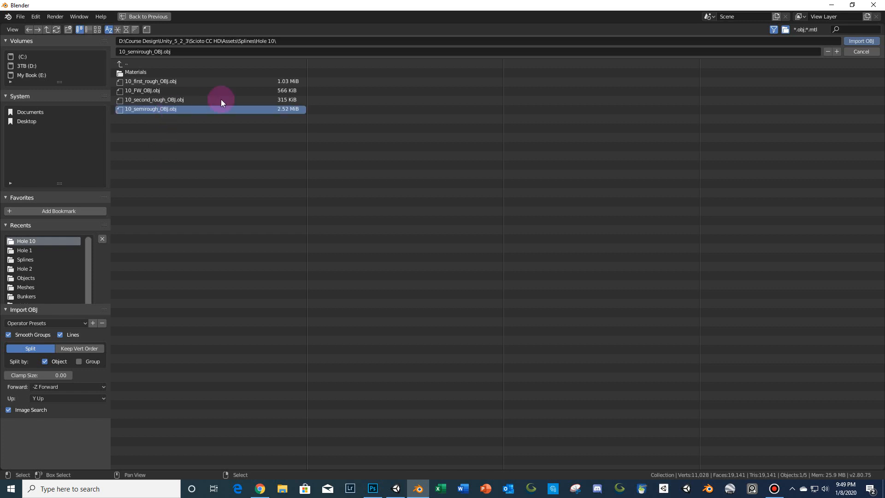
left_click(853, 41)
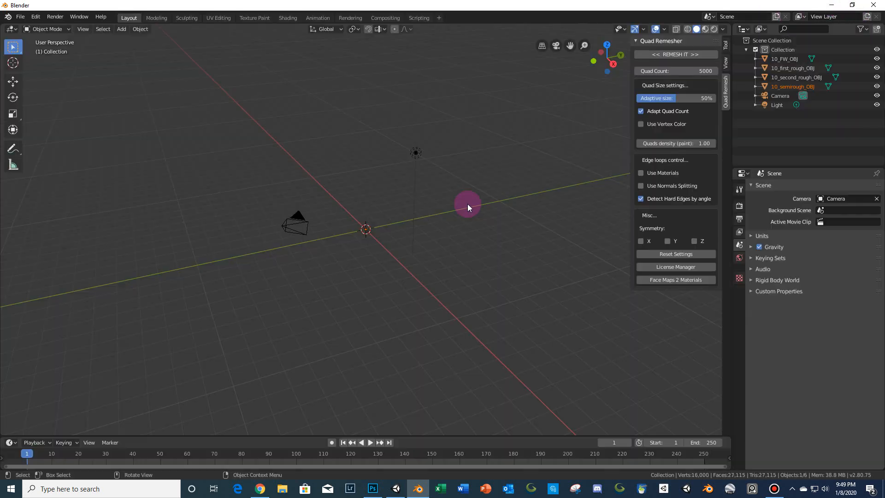
- Import course_plane.obj from the parent Splines folder as a Wavefront OBJ
left_click(20, 17)
mouse_move(58, 143)
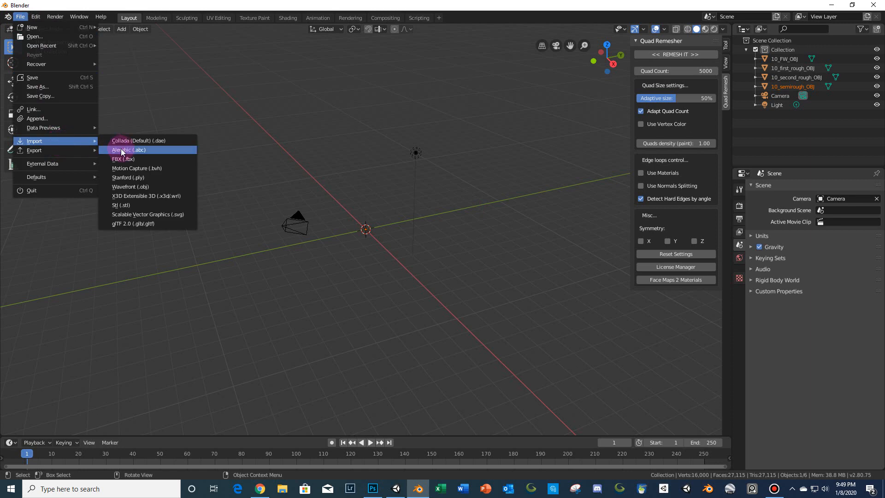
left_click(139, 186)
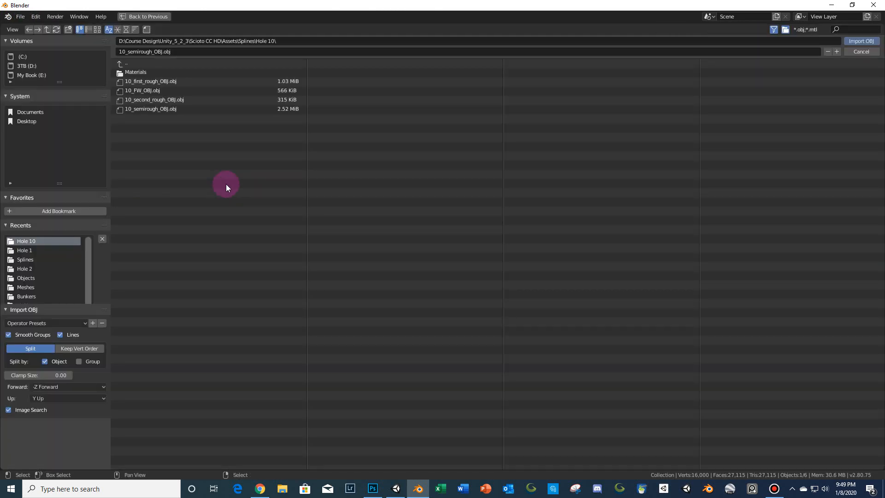
left_click(137, 64)
left_click(153, 247)
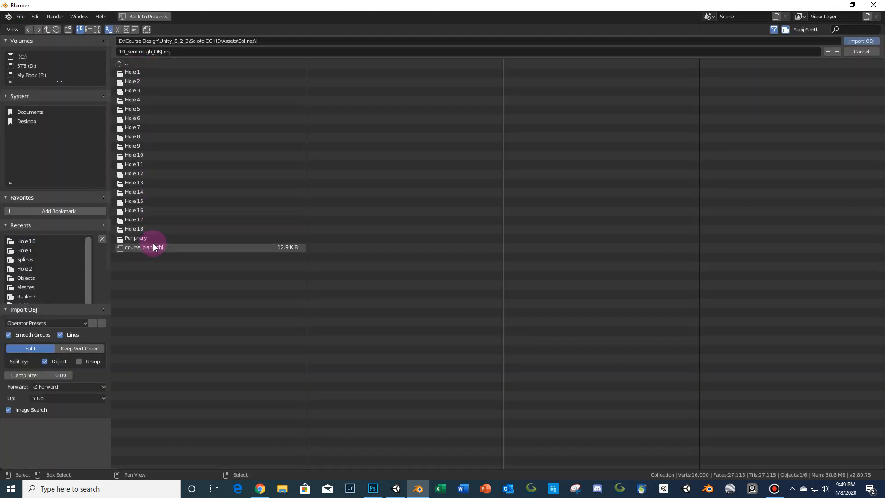
left_click(863, 41)
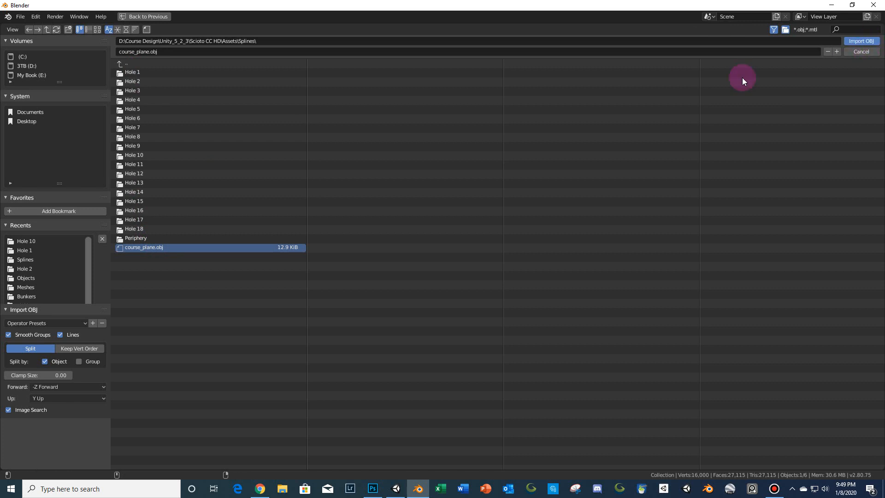
- Set the viewport's clip End distance to 4000 m so the whole plane is visible
scroll(332, 202, "down", 14)
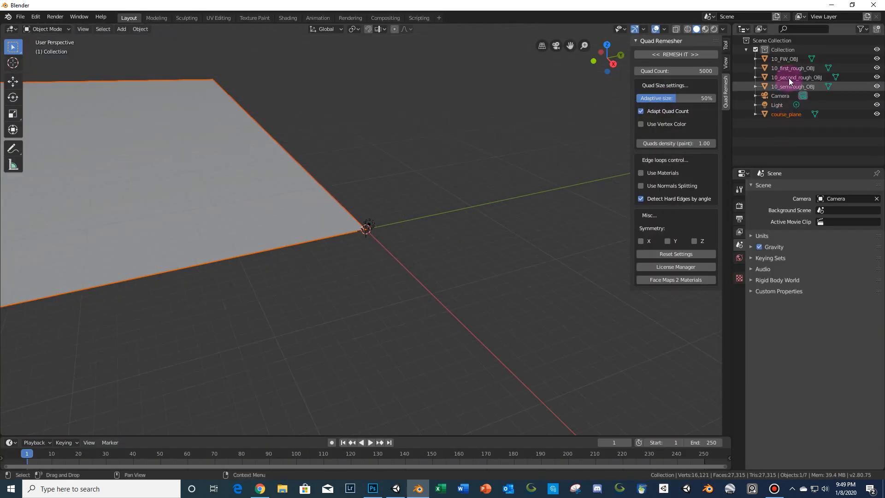
scroll(338, 188, "down", 6)
scroll(337, 188, "up", 3)
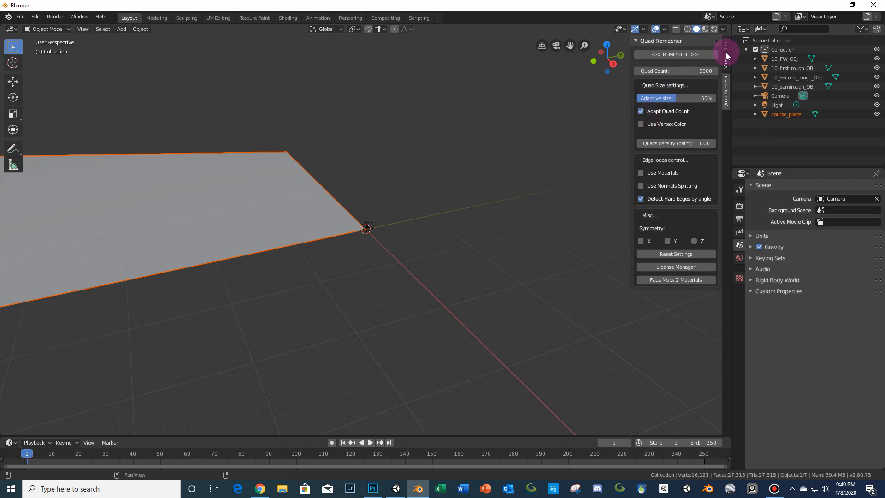
left_click(726, 58)
left_click(341, 198)
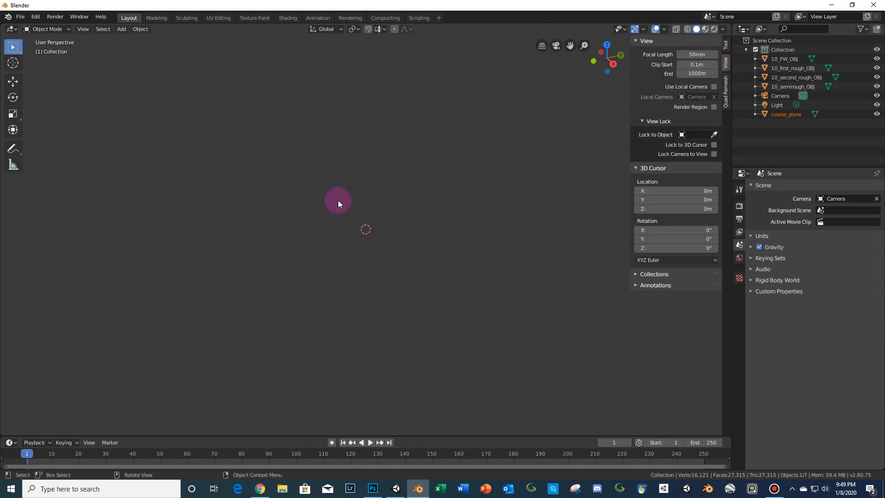
scroll(339, 200, "up", 4)
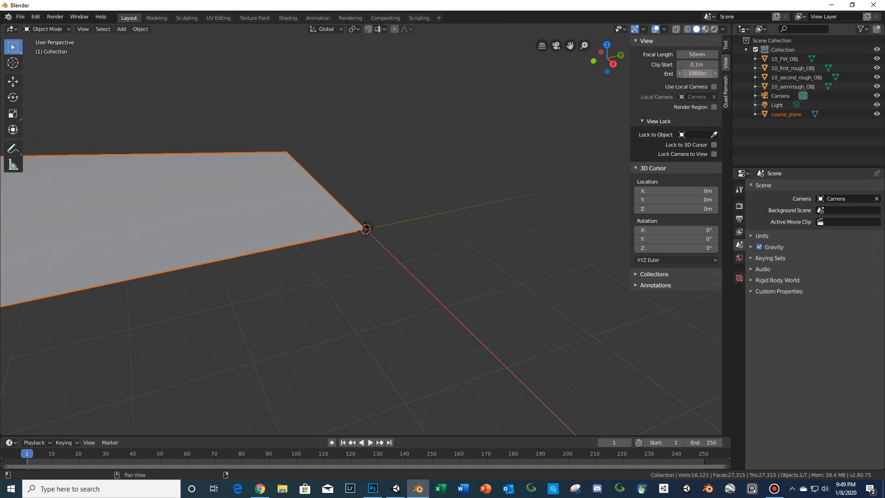
left_click(703, 74)
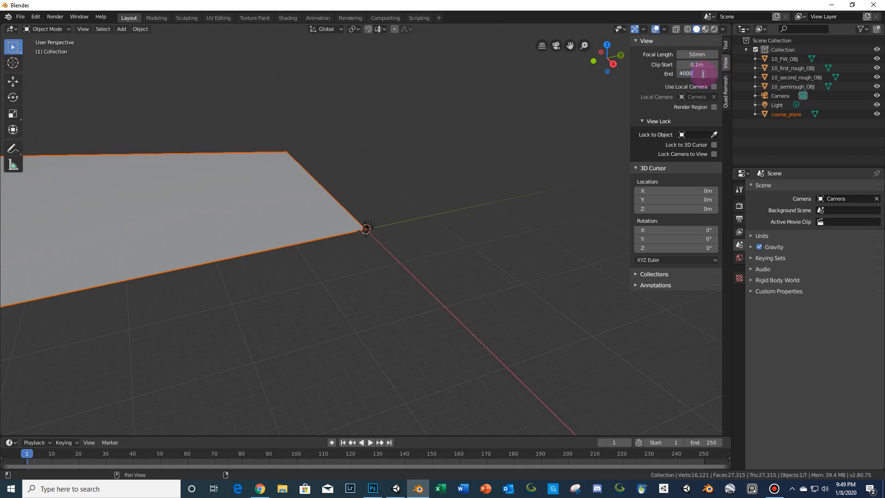
type("4000")
key("Return")
- Select the 10_first_rough_OBJ mesh on the plane and switch it into Edit Mode
scroll(226, 226, "down", 4)
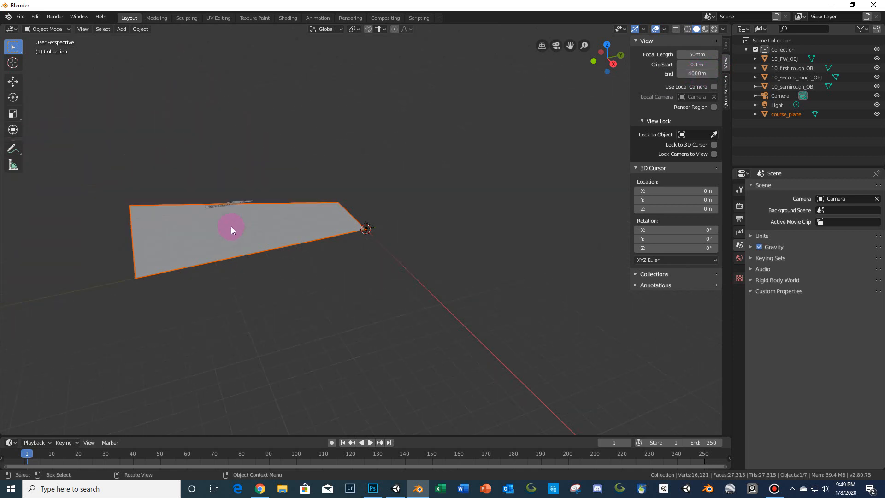
scroll(233, 226, "up", 3)
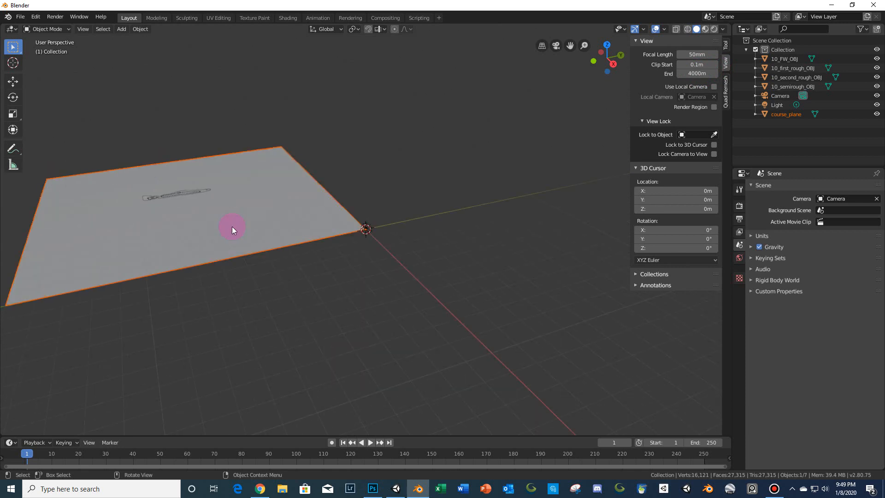
middle_click_drag(235, 229, 314, 206)
scroll(336, 222, "up", 2)
scroll(384, 233, "down", 3)
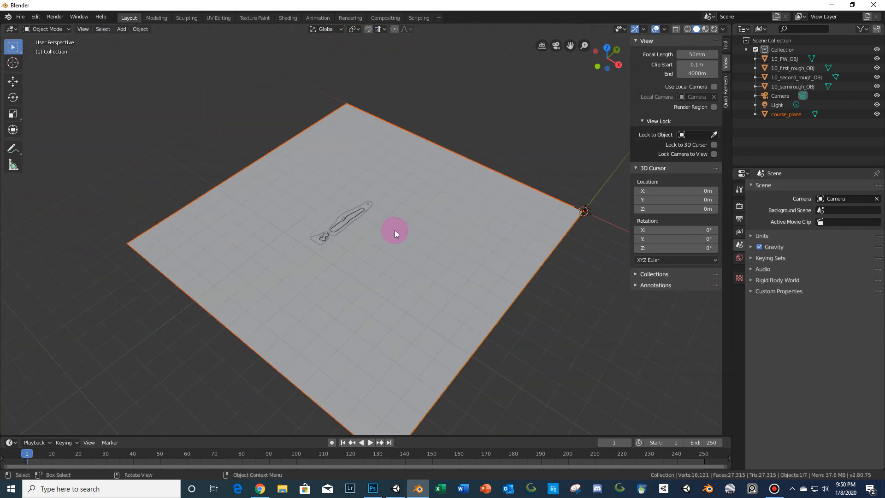
scroll(427, 254, "up", 5)
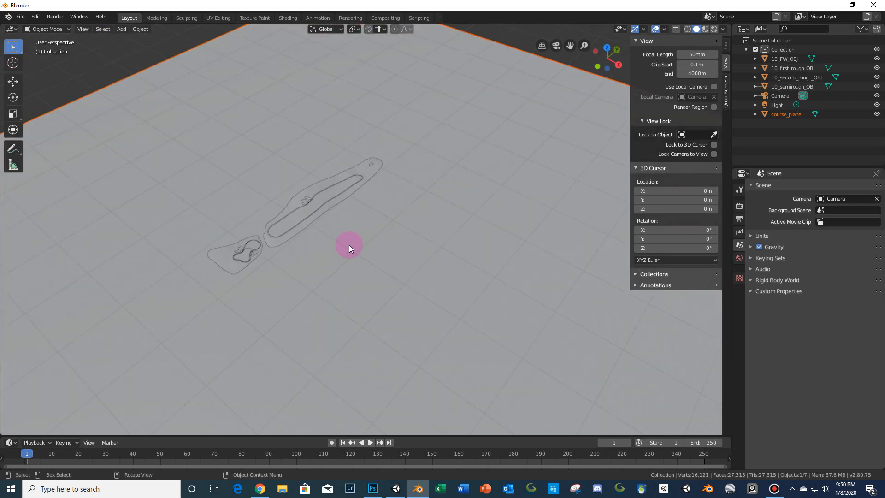
left_click(364, 170)
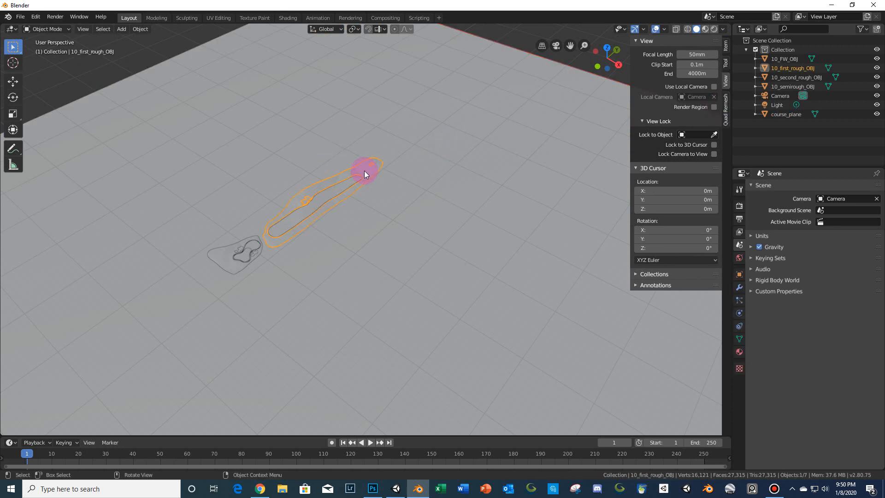
key("Tab")
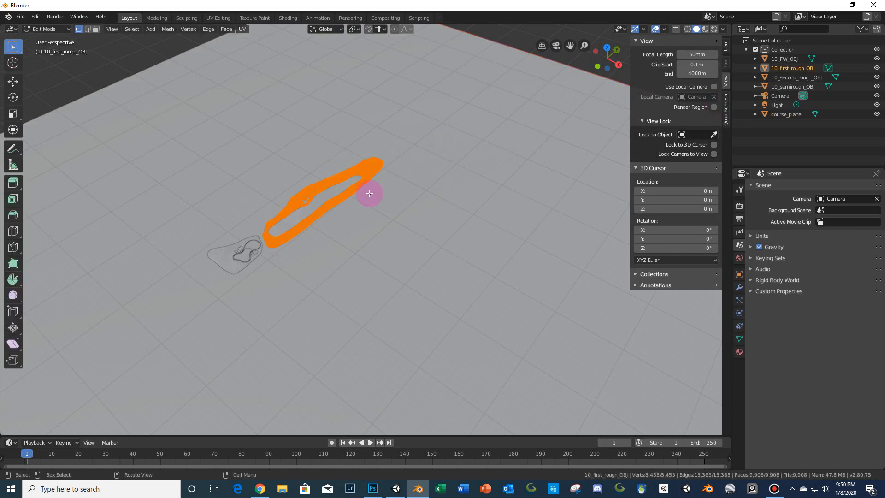
- Switch to the UV Editing workspace with 10_first_rough_OBJ in Edit Mode
key("Tab")
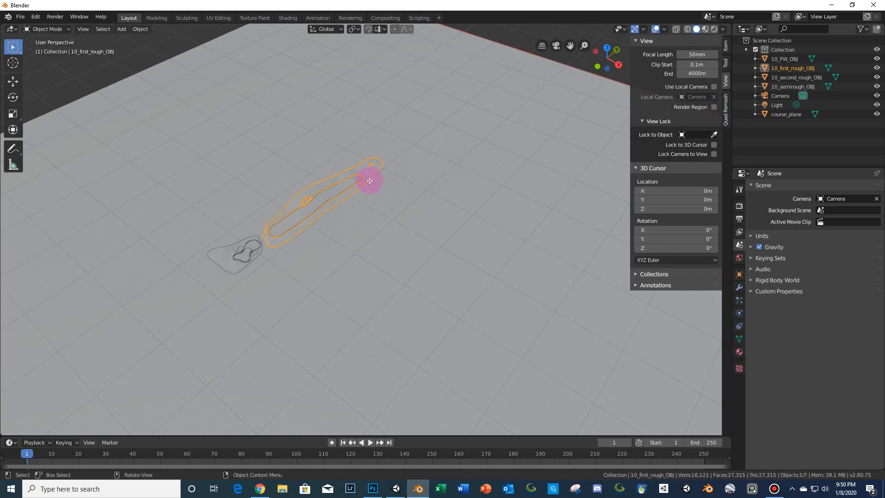
key("Tab")
scroll(358, 192, "up", 4)
middle_click_drag(358, 193, 385, 198)
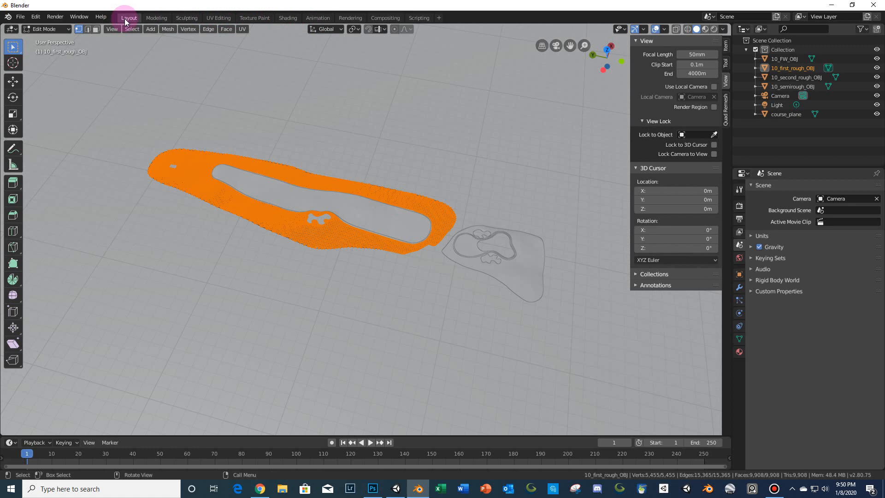
left_click(215, 18)
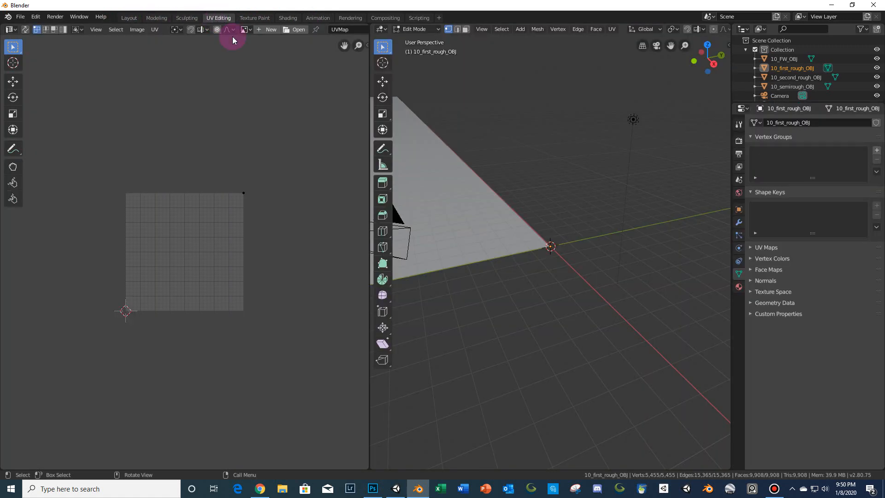
- Examine the 10_first_rough_OBJ mesh and its triangle density around the fairway in Edit Mode
middle_click_drag(450, 203, 594, 208)
scroll(594, 208, "up", 3)
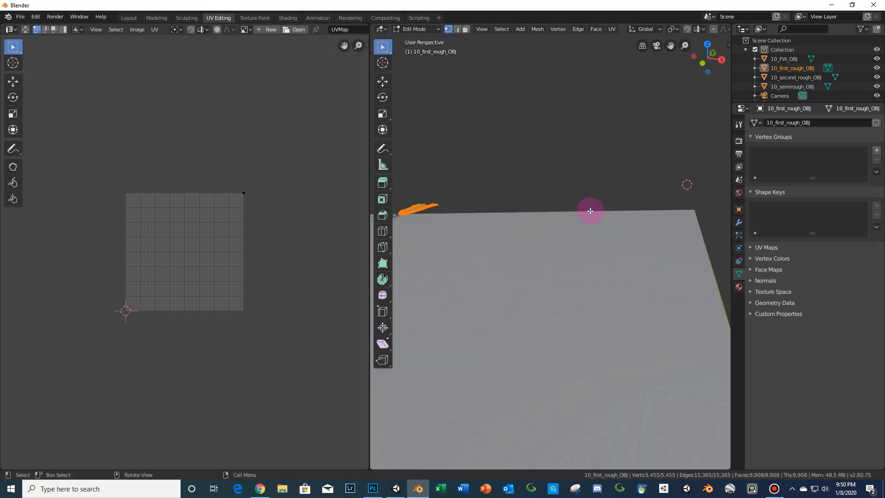
scroll(591, 210, "down", 5)
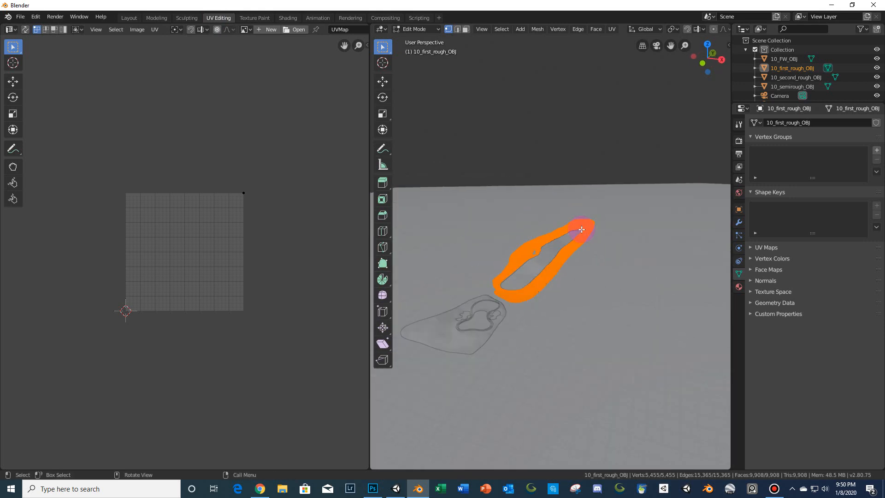
scroll(577, 231, "up", 2)
scroll(579, 231, "down", 3)
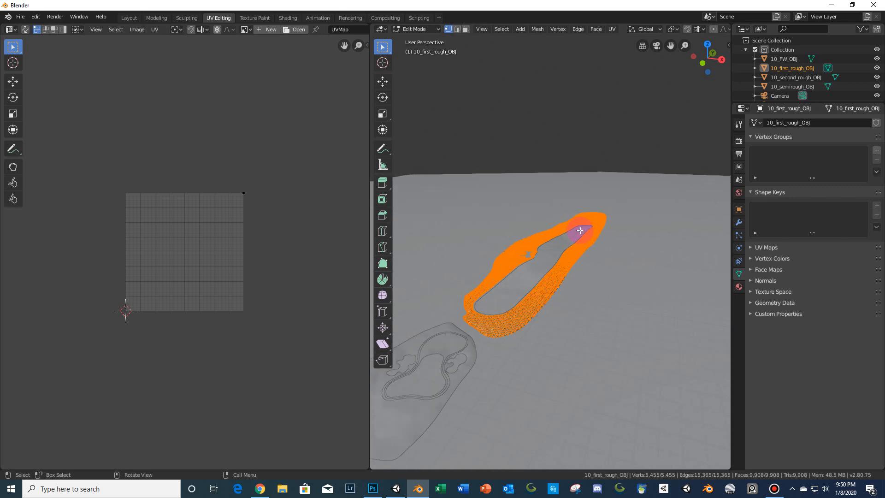
middle_click_drag(589, 253, 558, 311)
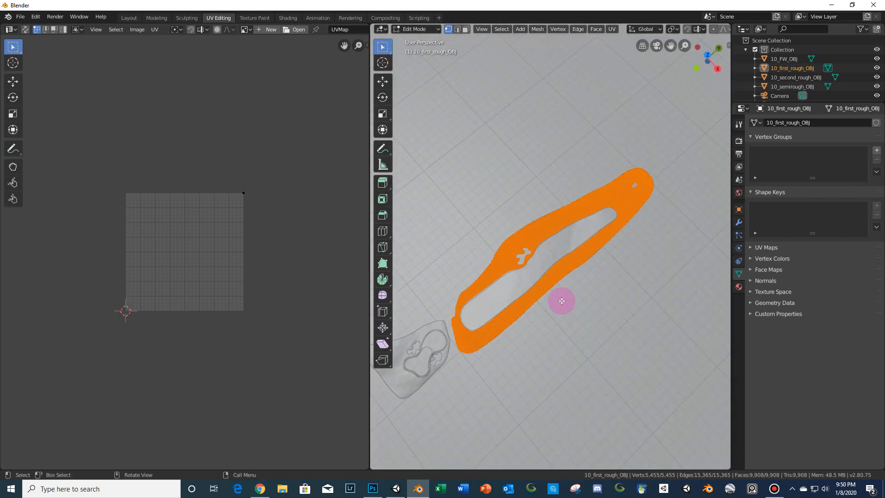
key("Tab")
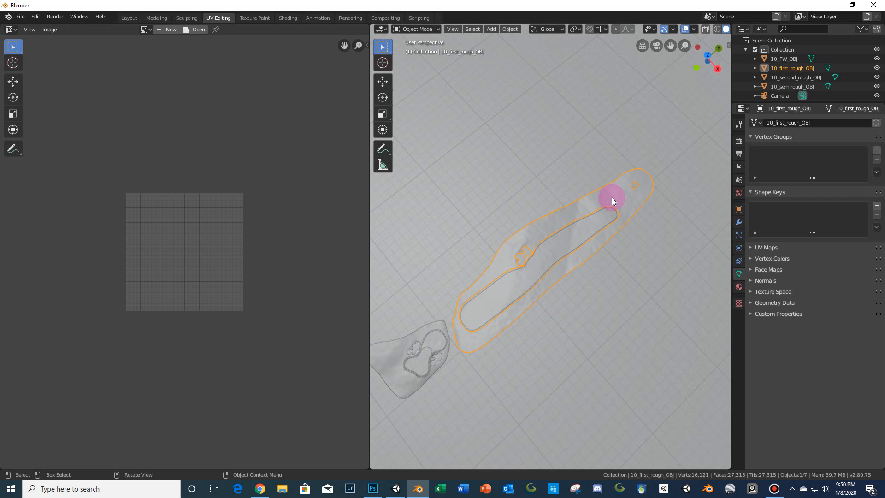
middle_click_drag(612, 197, 372, 294)
left_click_drag(372, 294, 194, 276)
key("Tab")
scroll(506, 243, "up", 8)
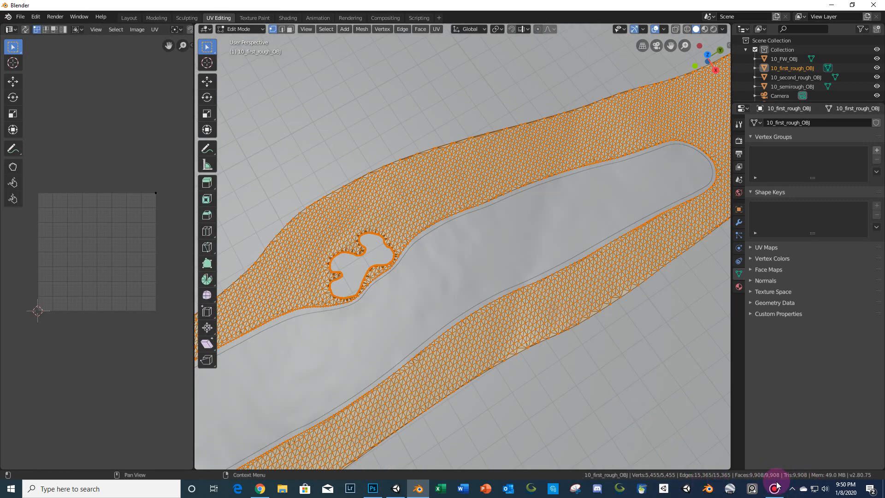
scroll(521, 303, "down", 3)
scroll(521, 303, "down", 3)
middle_click_drag(432, 347, 516, 265)
- Select the rough meshes, check 10_second_rough_OBJ, and delete the 10_first_rough_OBJ object
key("Tab")
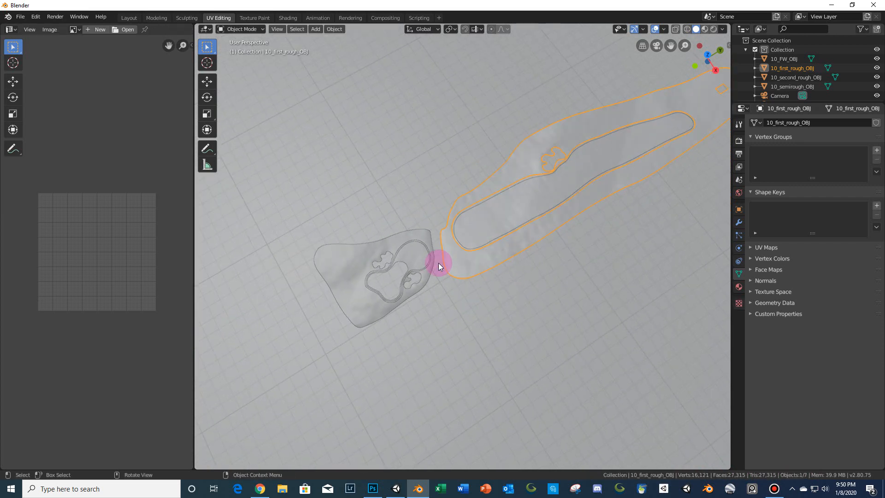
left_click(335, 266, "shift")
scroll(468, 237, "down", 3)
middle_click_drag(485, 241, 435, 271, "shift")
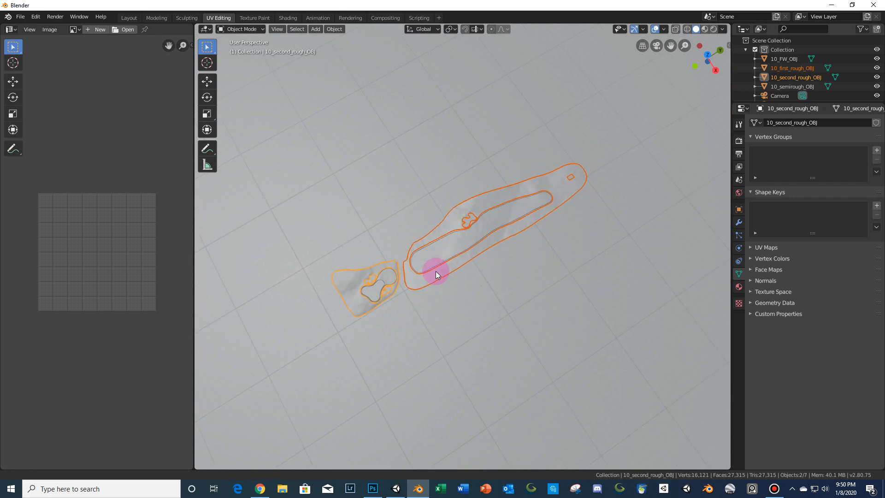
scroll(435, 271, "up", 3)
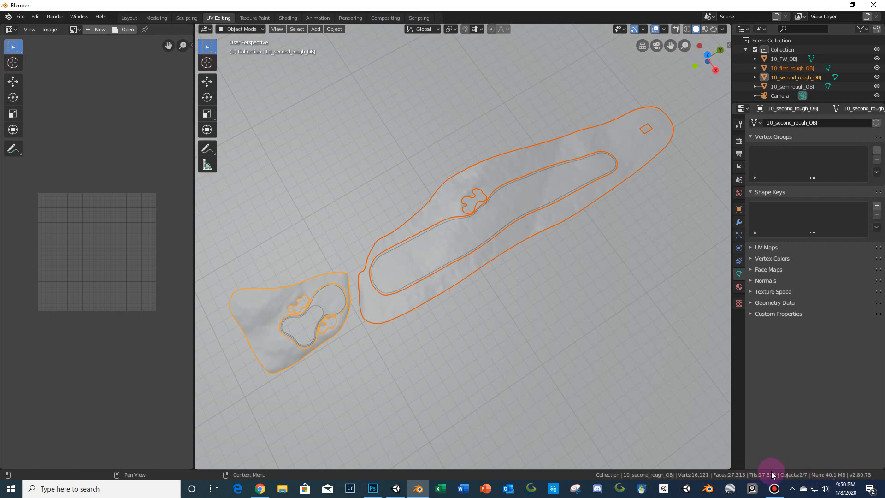
key("Tab")
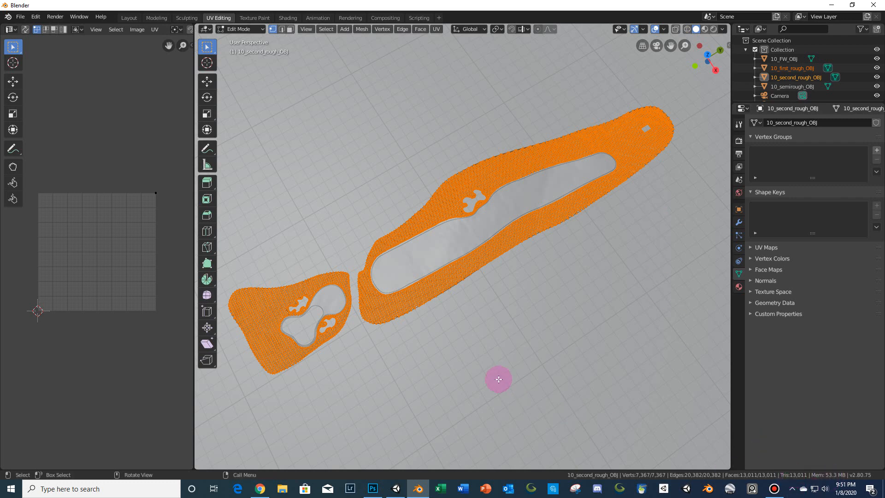
scroll(488, 360, "down", 3)
key("Tab")
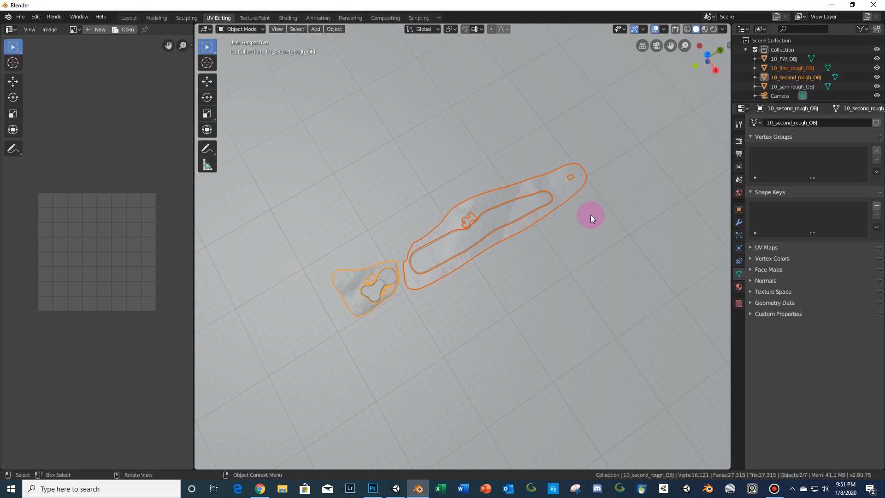
key("Delete")
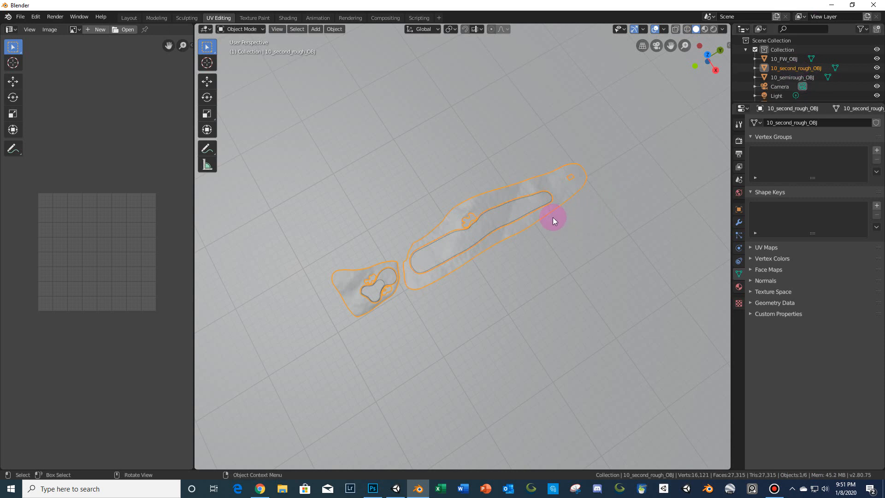
- Enter Edit Mode on 10_second_rough_OBJ and inspect its triangle mesh up close
key("Tab")
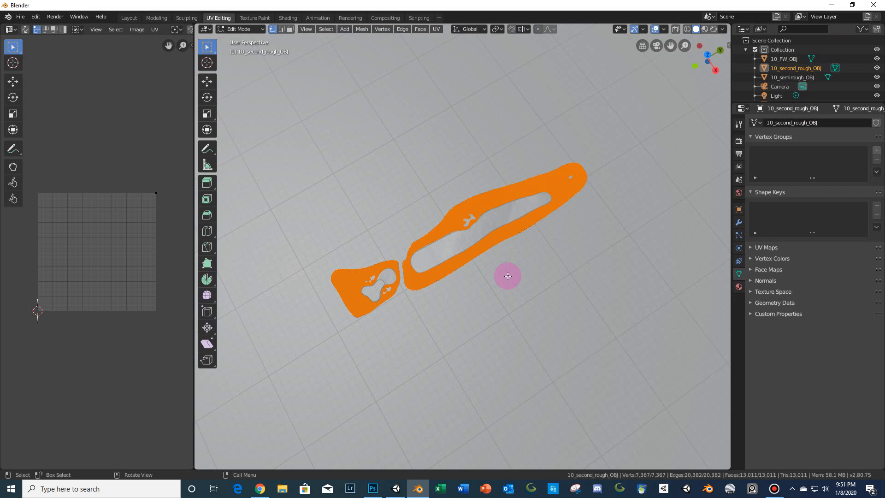
scroll(508, 276, "up", 2)
scroll(507, 276, "up", 6)
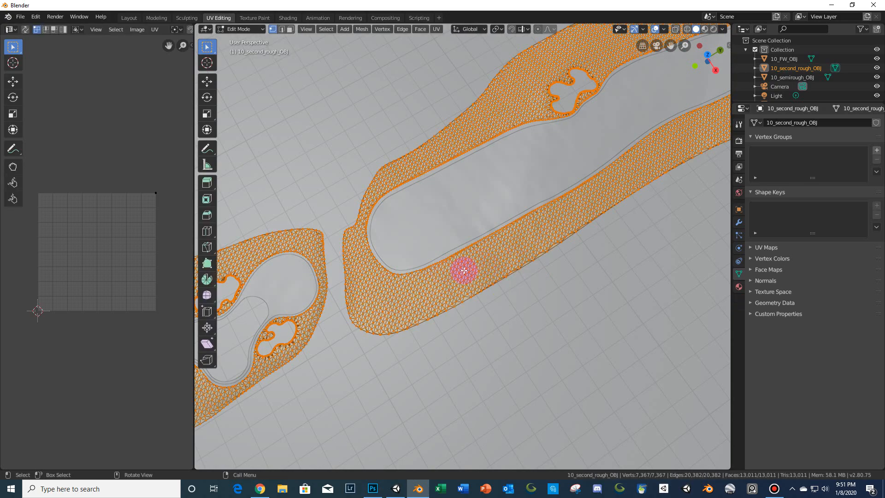
scroll(518, 282, "up", 4)
middle_click_drag(583, 288, 429, 333)
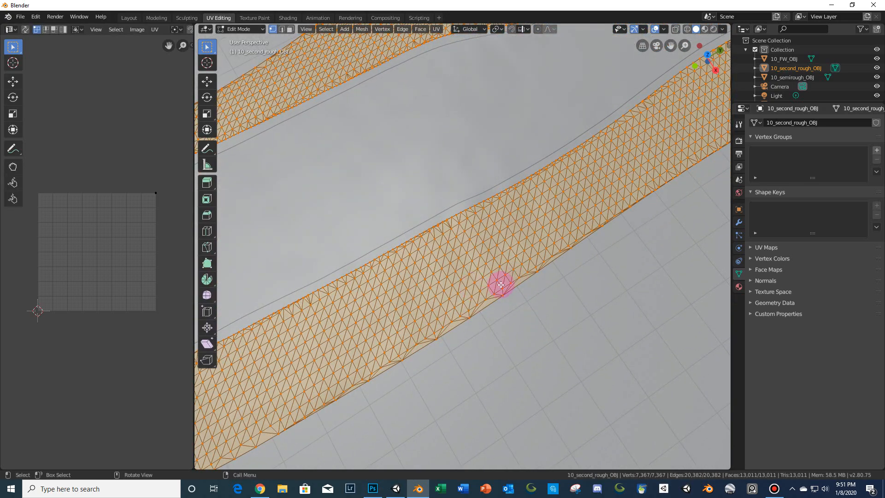
middle_click_drag(517, 265, 533, 239)
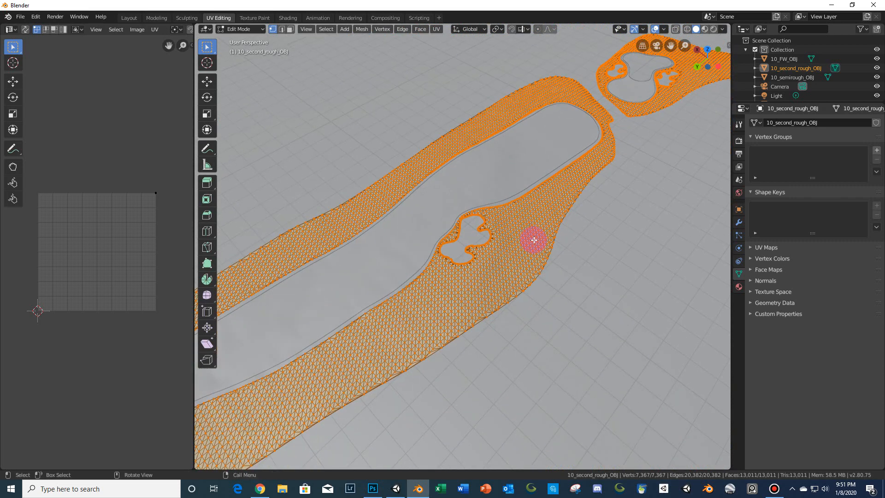
- Open the viewport sidebar and show the Quad Remesher panel for the 10_second_rough_OBJ mesh
left_click(728, 46)
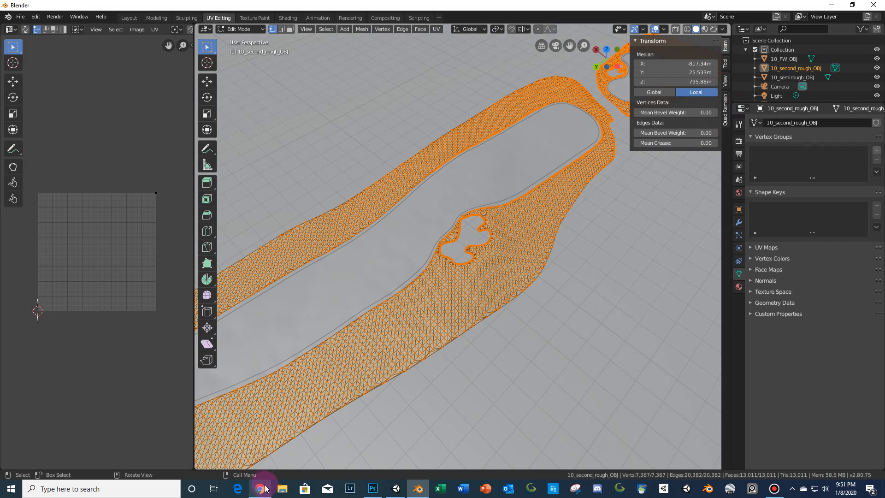
mouse_move(266, 488)
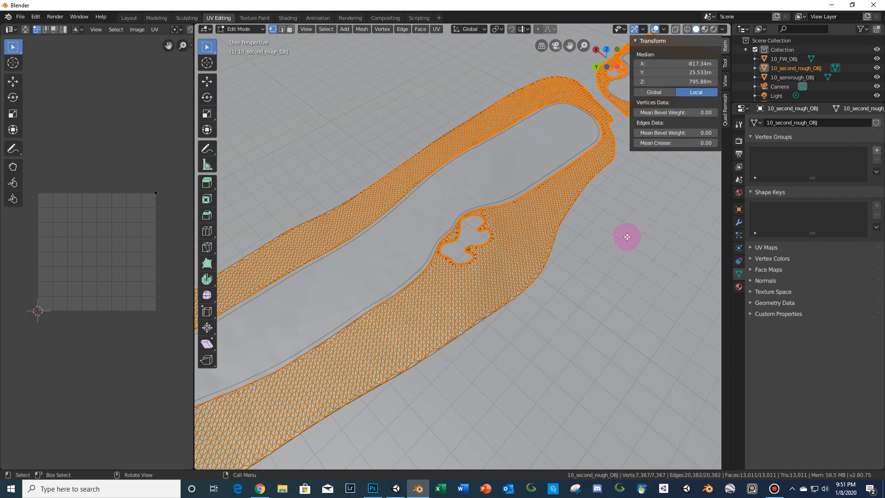
scroll(627, 237, "down", 2)
scroll(626, 240, "down", 1)
middle_click_drag(628, 236, 490, 333)
scroll(489, 330, "up", 5)
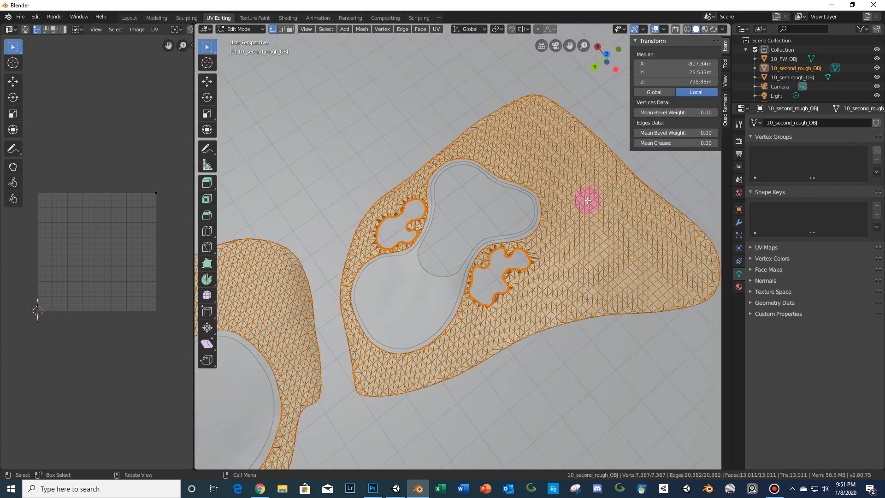
left_click(726, 118)
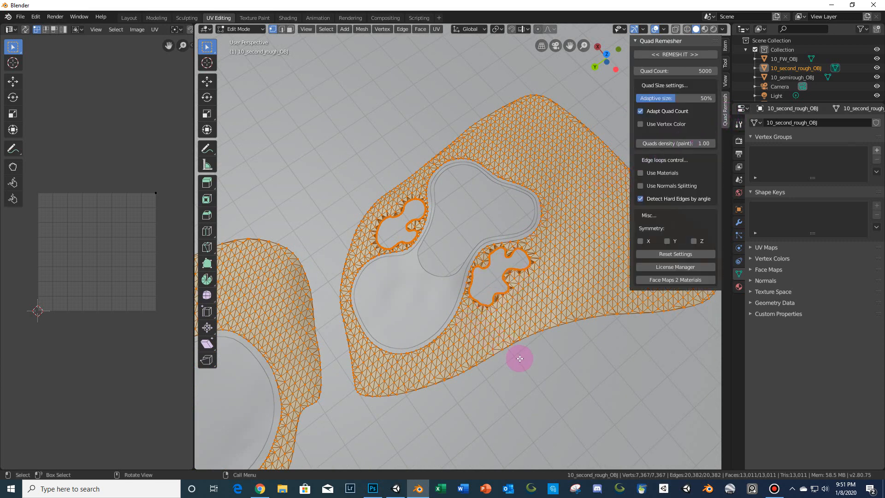
middle_click_drag(569, 371, 508, 337, "shift")
mouse_move(784, 484)
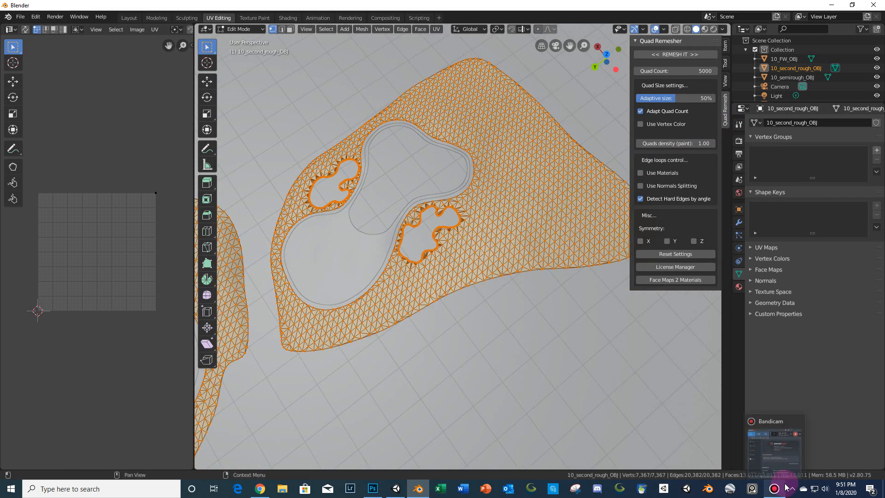
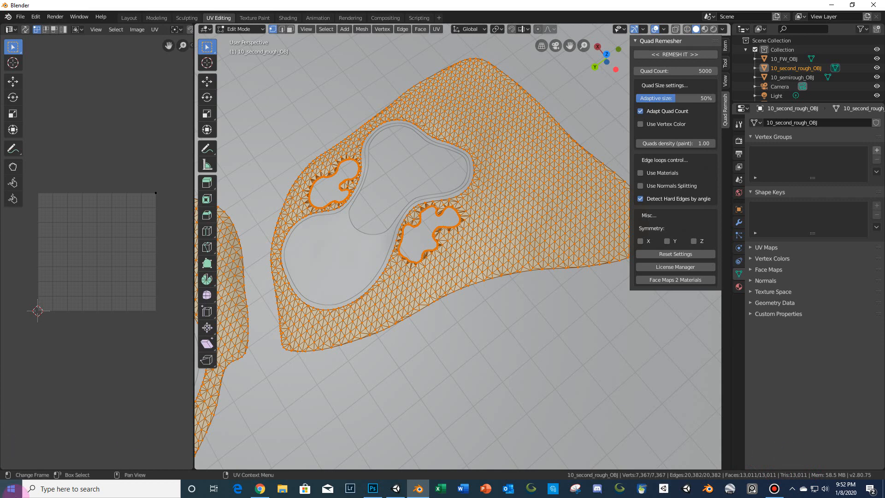
- Switch to the Windows Calculator app by searching for it
left_click(11, 489)
type("calcu")
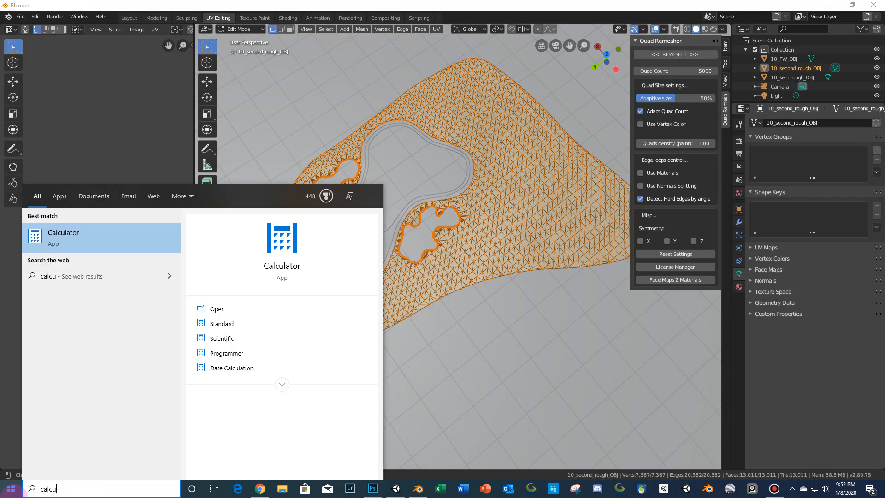
key("Return")
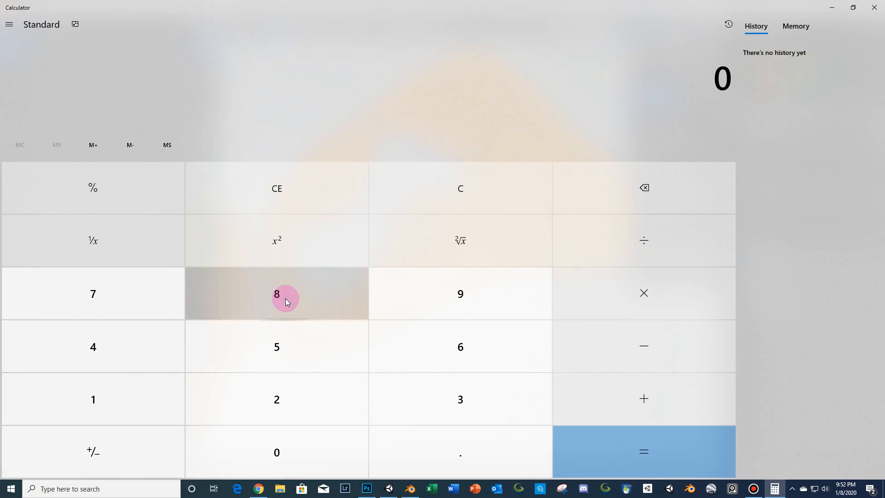
- Multiply 13011 by 1.5 in Calculator, then close Calculator
left_click(128, 402)
left_click(435, 384)
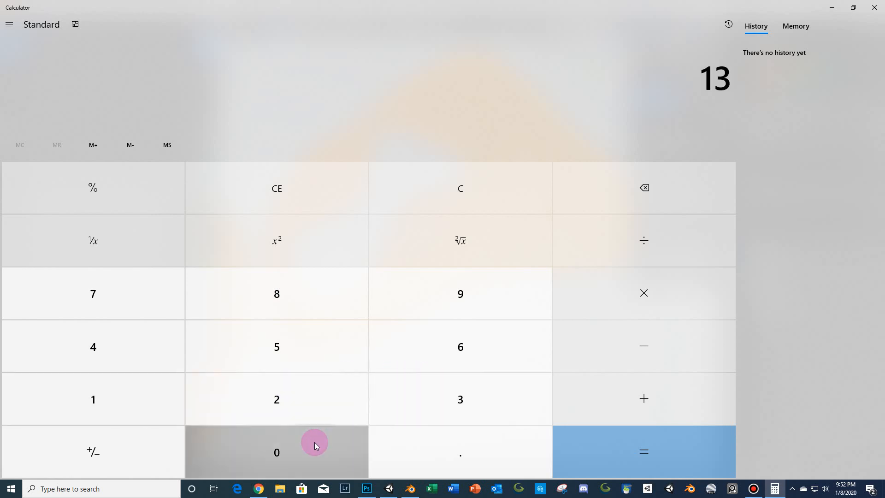
left_click(314, 441)
double_click(168, 395)
left_click(684, 287)
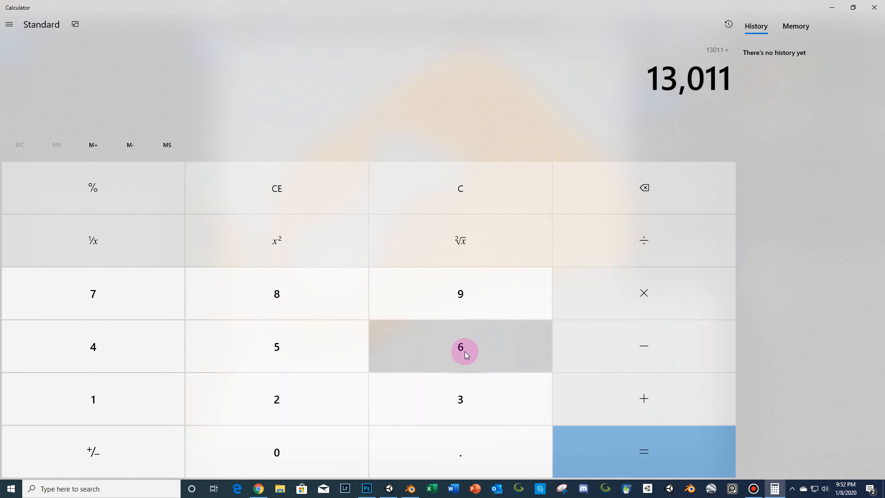
type("1.5")
key("Return")
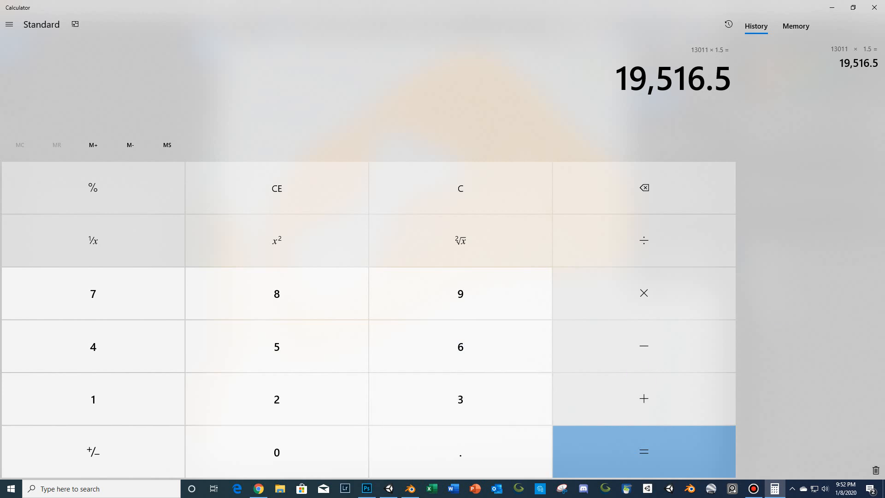
left_click(874, 7)
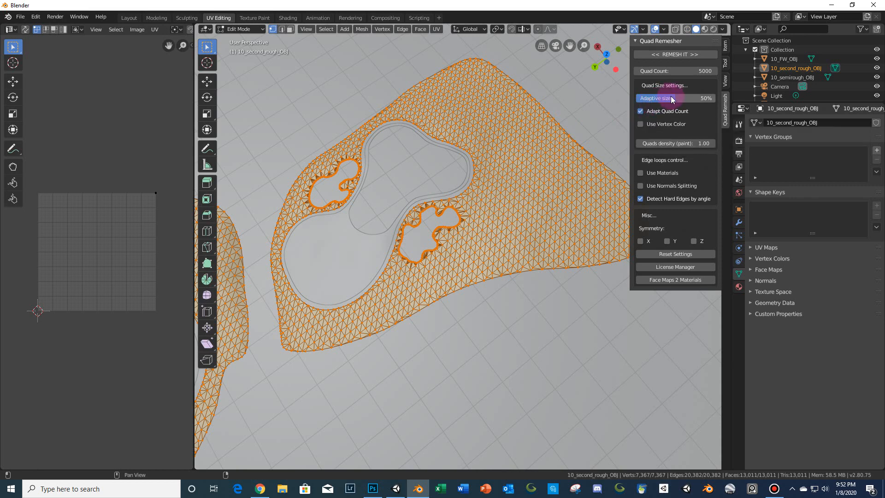
- Set the Quad Remesher adaptive size to 100% and examine the mesh around the bunkers and fairway edges
left_click_drag(670, 96, 718, 96)
scroll(452, 220, "up", 5)
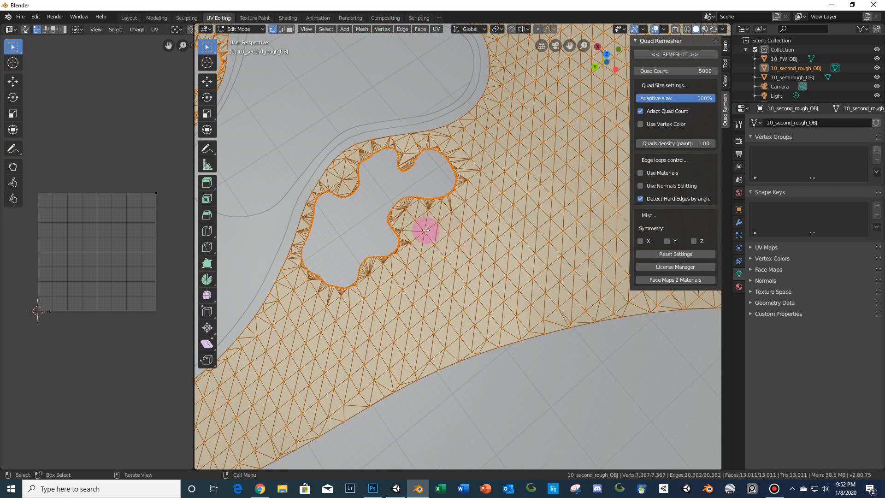
scroll(426, 241, "down", 5)
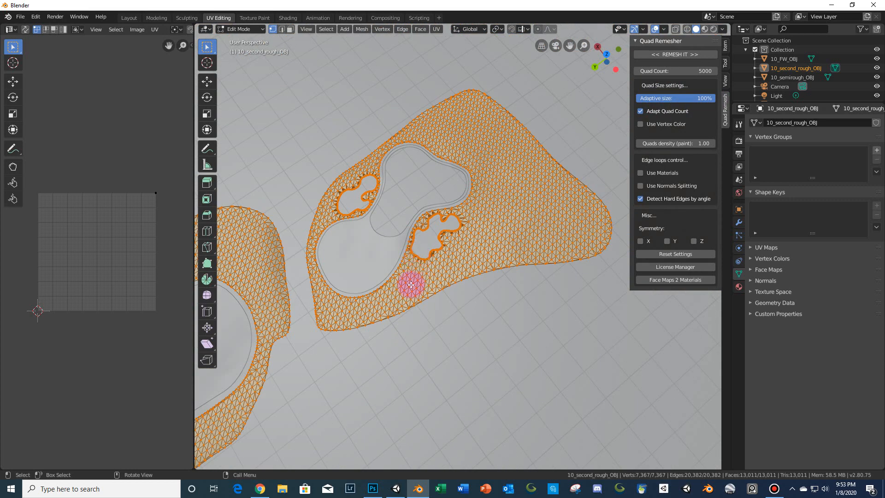
middle_click_drag(362, 296, 426, 284, "shift")
scroll(480, 231, "down", 3)
scroll(461, 261, "up", 2)
scroll(460, 261, "up", 6)
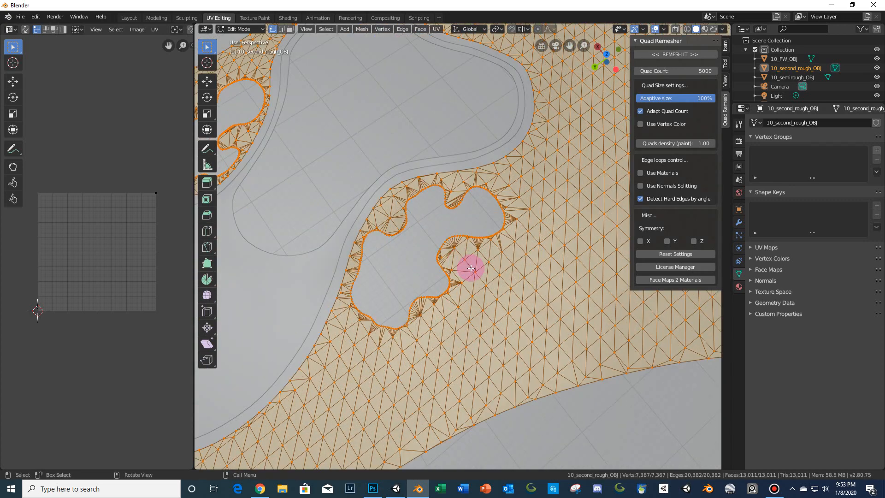
scroll(467, 264, "down", 8)
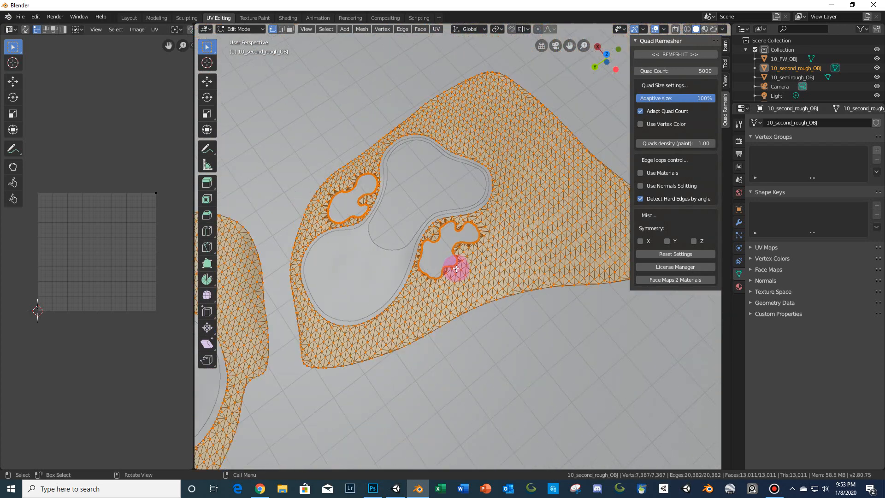
scroll(366, 329, "down", 2)
middle_click_drag(367, 330, 476, 213, "shift")
scroll(411, 270, "up", 3)
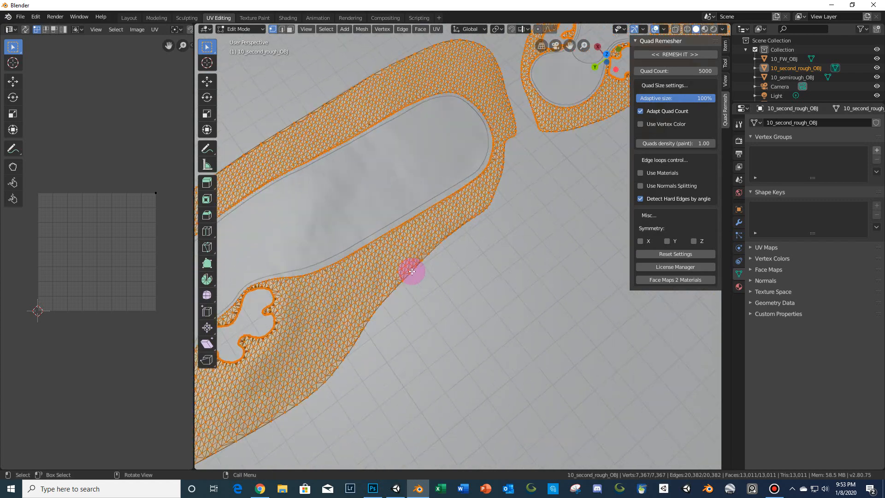
middle_click_drag(358, 306, 459, 280, "shift")
scroll(443, 287, "up", 3)
middle_click_drag(390, 303, 448, 283, "shift")
scroll(482, 244, "down", 3)
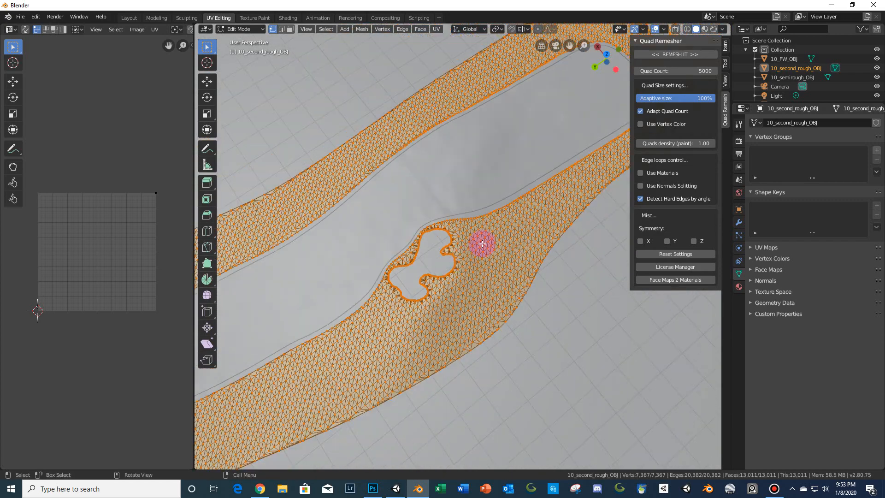
- Set the adaptive size to 50
left_click(683, 96)
type("50")
key("Return")
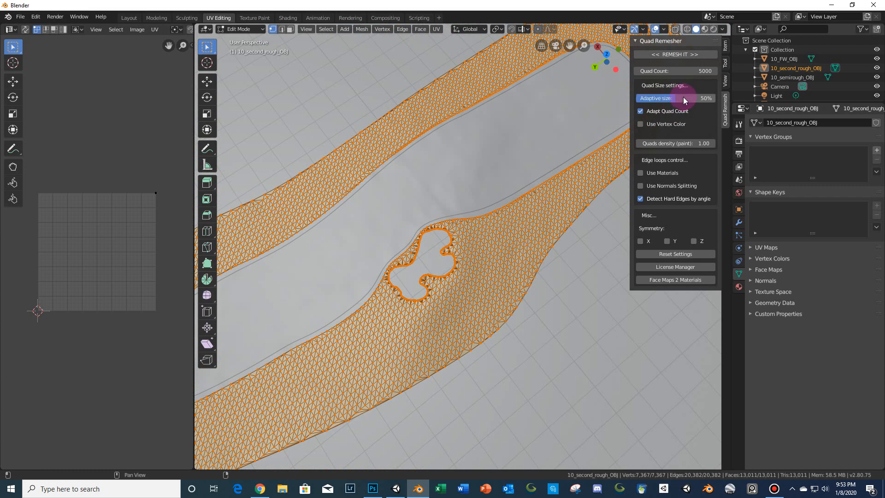
scroll(559, 175, "down", 4)
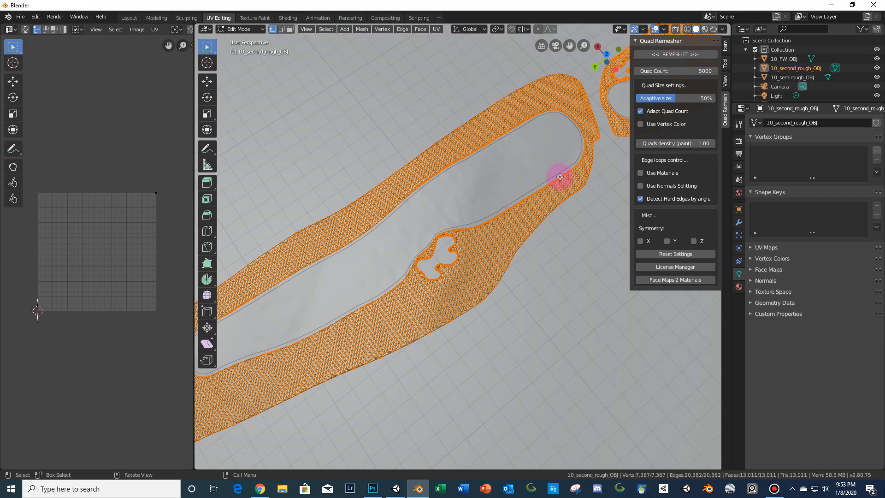
- Set the quad count to 19516 and run Quad Remesher on 10_second_rough_OBJ
middle_click_drag(524, 210, 418, 272, "shift")
scroll(419, 272, "up", 2)
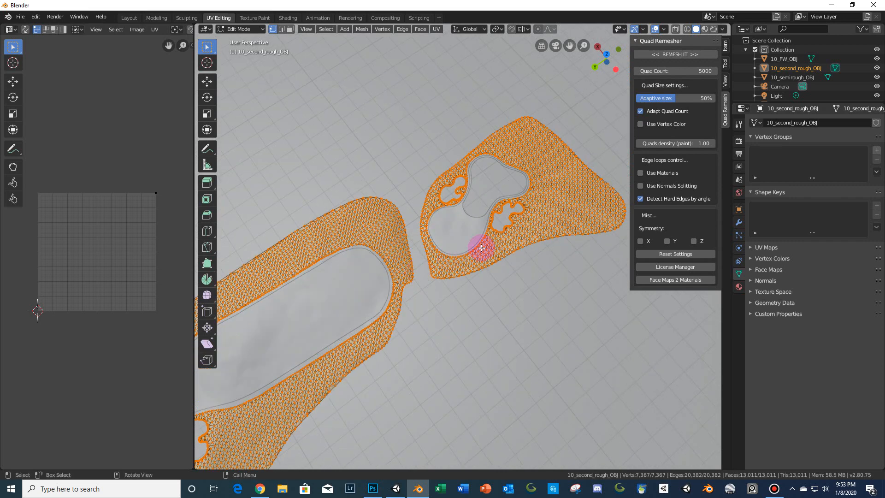
scroll(475, 252, "up", 4)
scroll(530, 225, "up", 1)
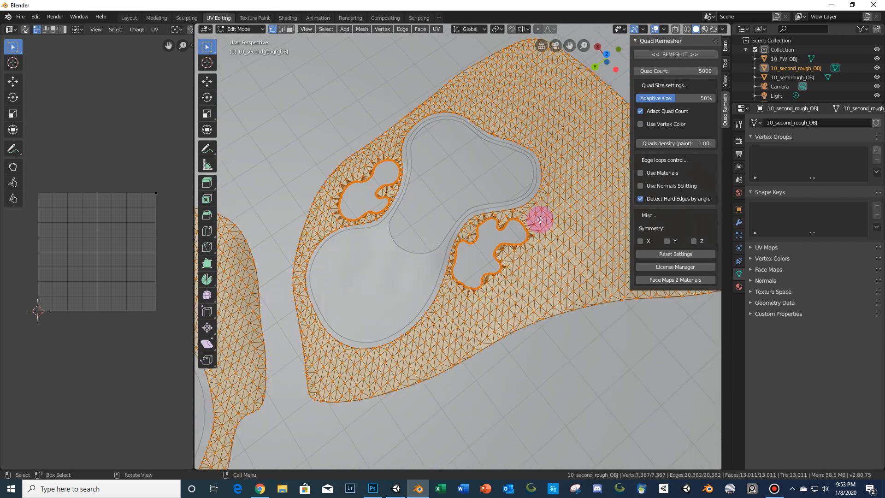
left_click(693, 72)
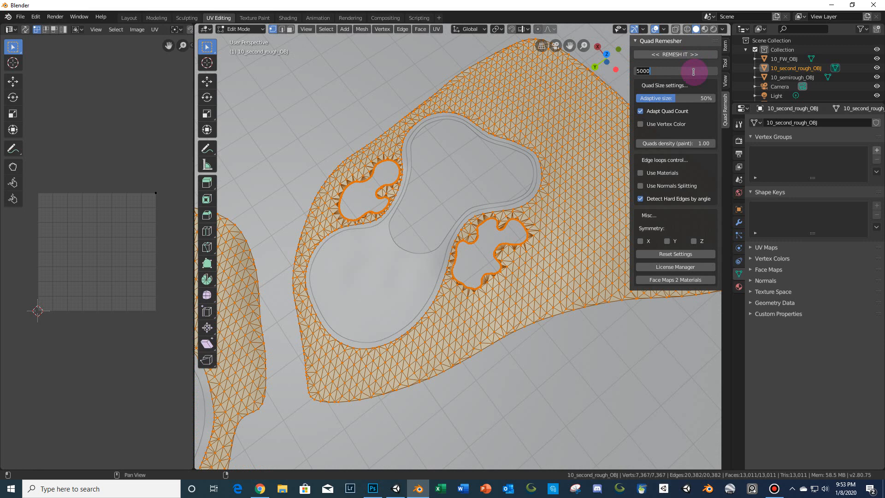
type("19510")
key("Return")
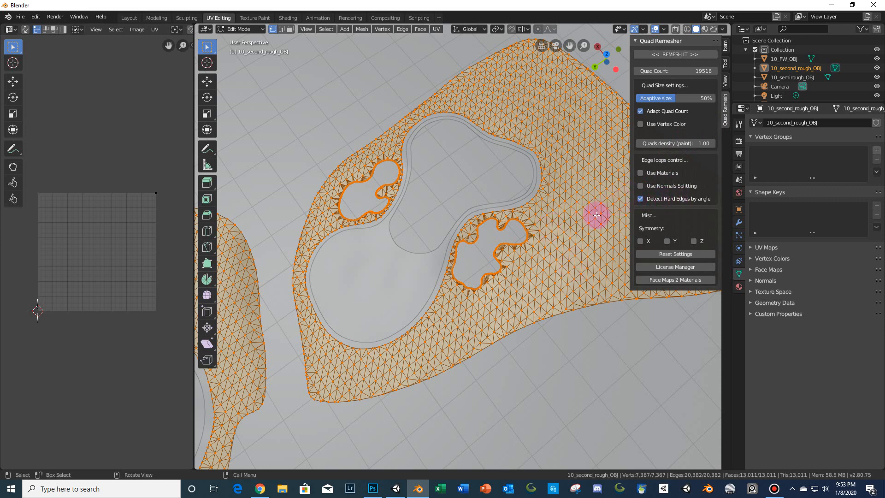
left_click(668, 55)
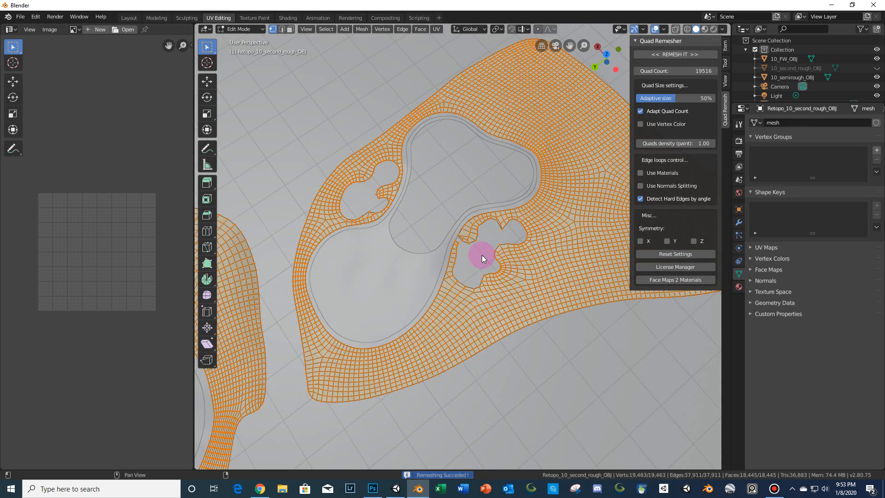
- Examine the remeshed quads around the bunker edges and undo the remesh
scroll(500, 253, "up", 3)
scroll(500, 257, "up", 2)
middle_click_drag(541, 241, 476, 221, "shift")
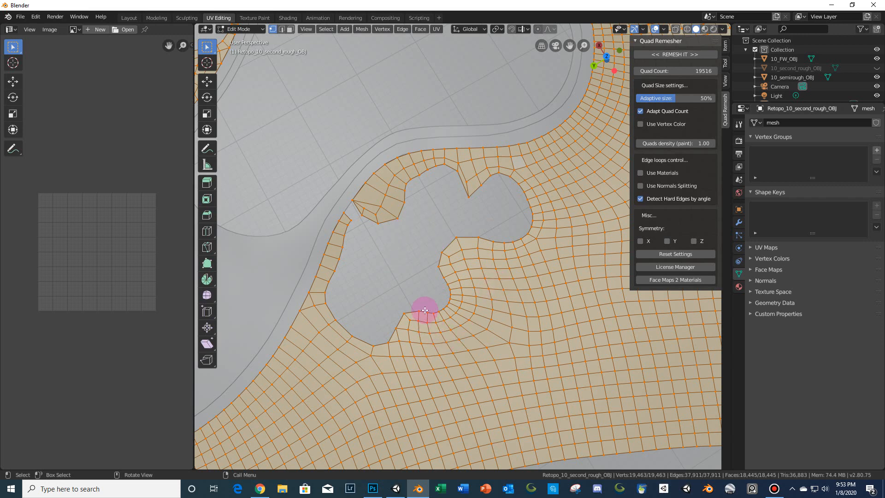
scroll(422, 308, "down", 5)
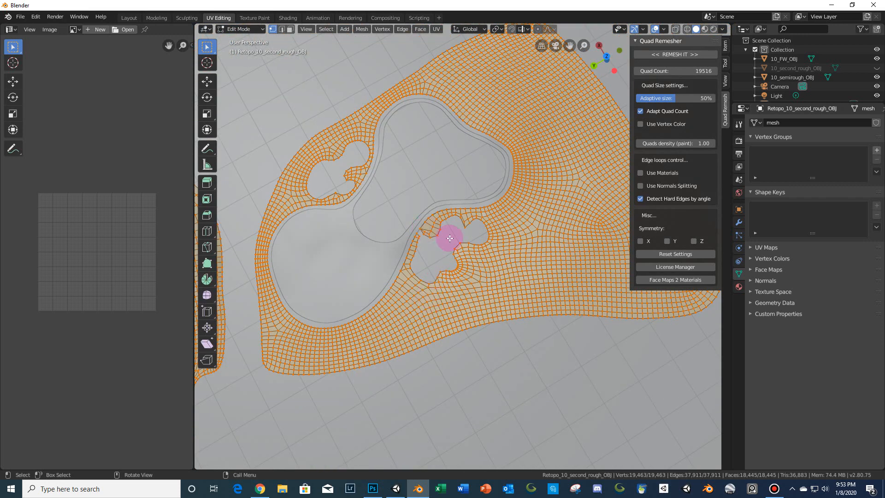
scroll(451, 237, "up", 3)
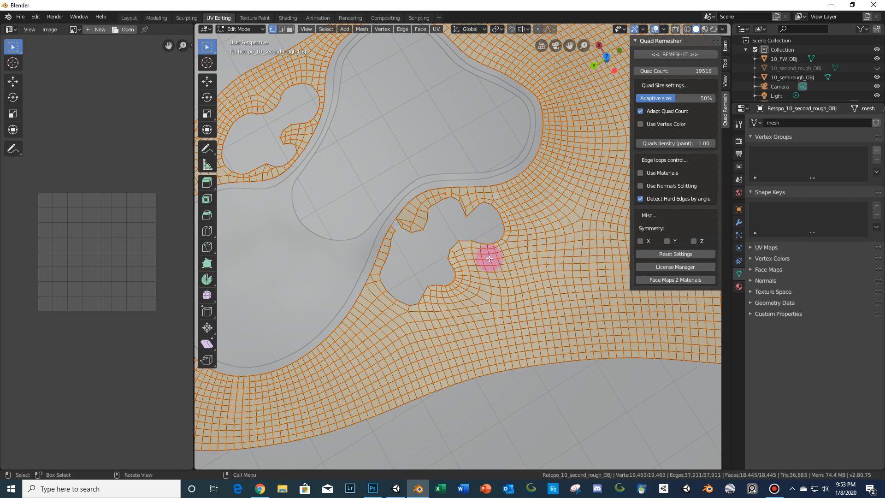
key("ctrl+z")
scroll(500, 219, "down", 3)
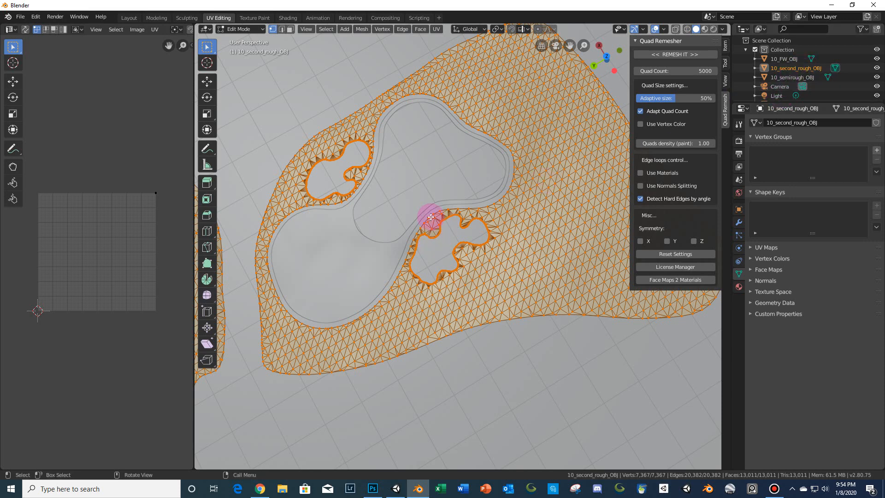
- Switch 10_second_rough_OBJ into Vertex Paint mode
left_click(249, 29)
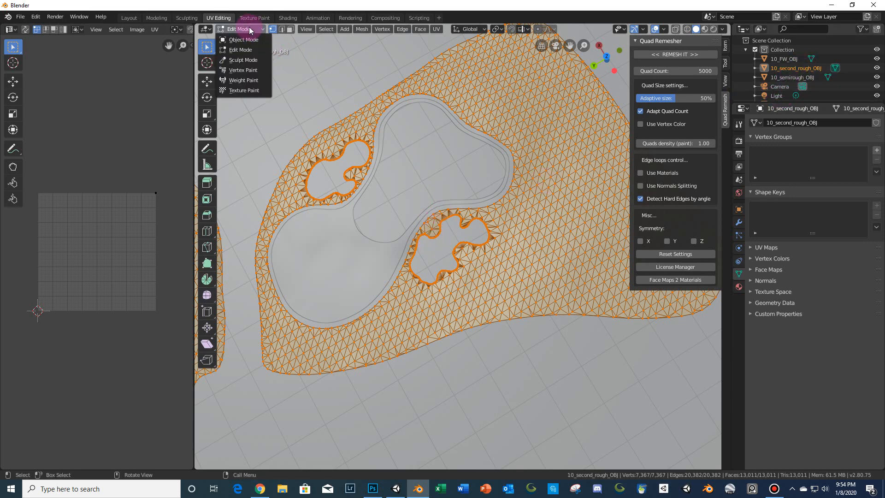
left_click(259, 29)
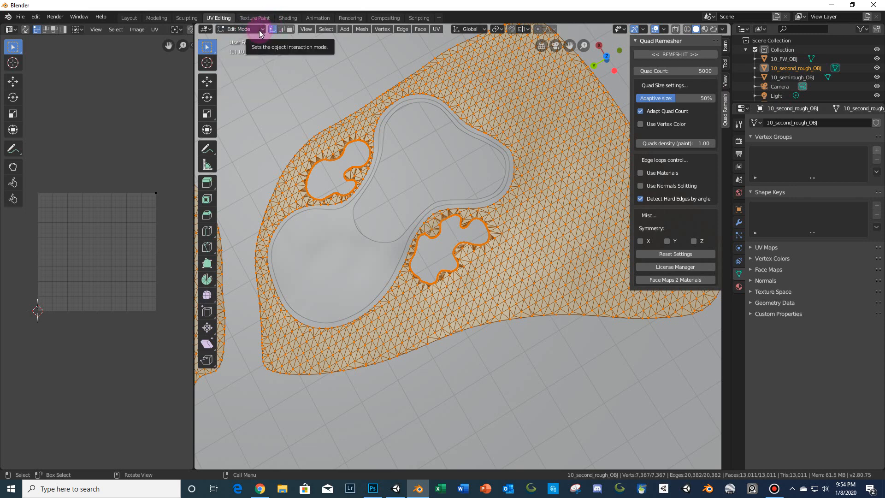
left_click(259, 30)
left_click(254, 71)
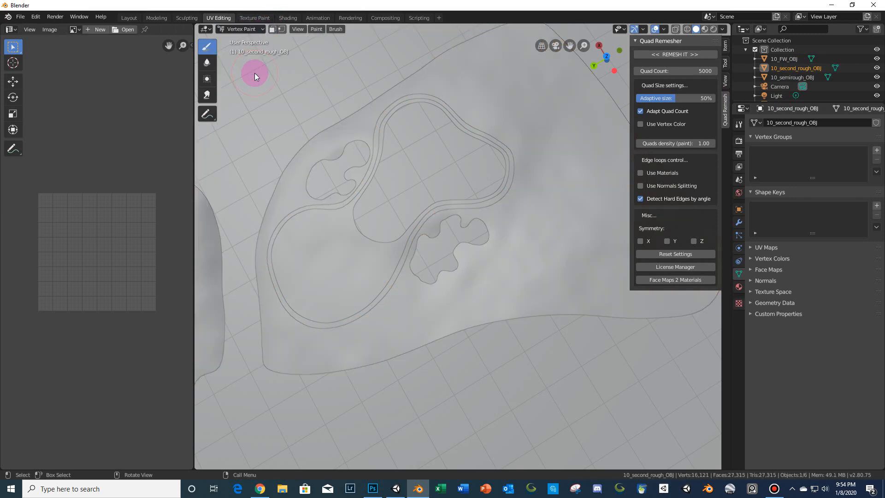
- Set the Quads density (paint) value to 4
left_click(674, 143)
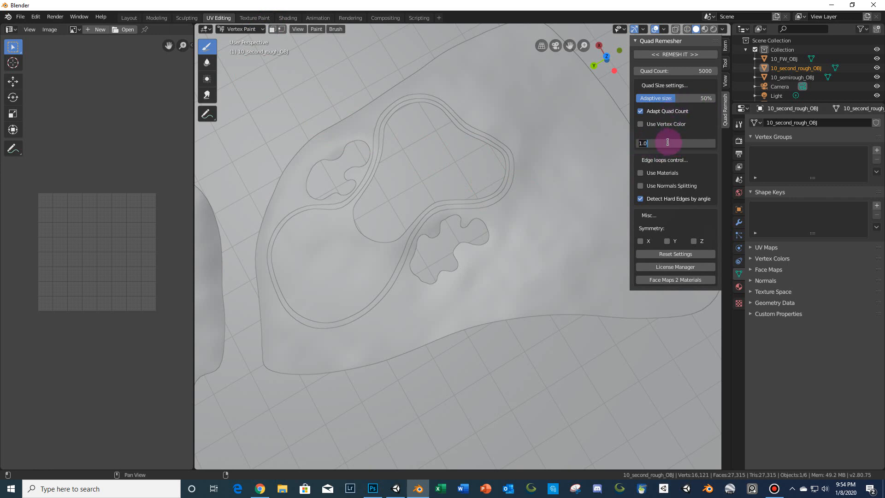
type("4")
key("Return")
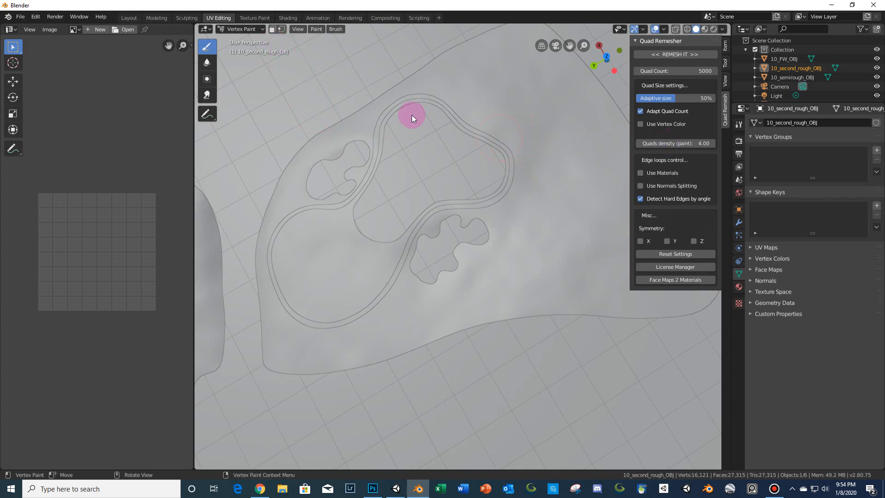
- Turn on the Tool Settings header for the viewport
left_click(297, 29)
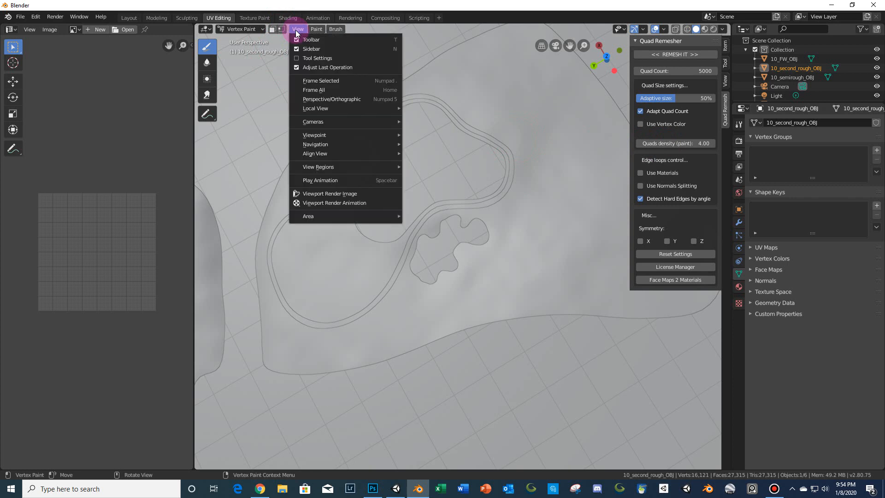
left_click(297, 58)
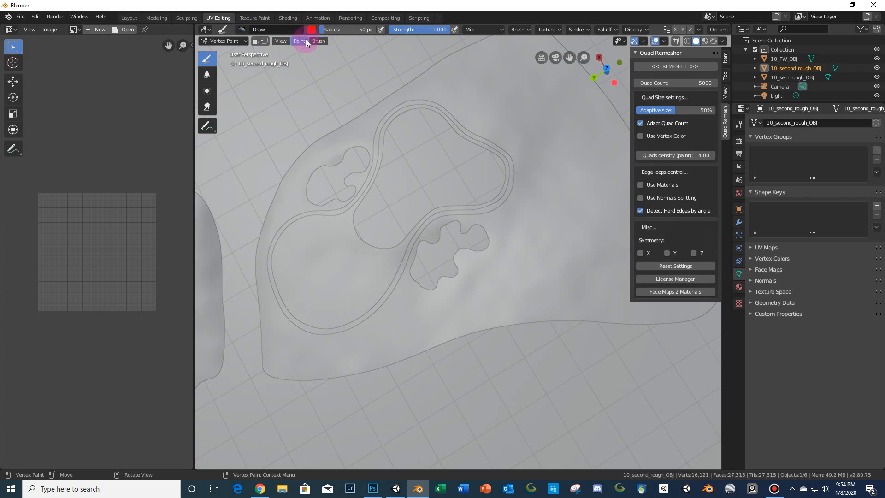
left_click(282, 41)
left_click(685, 155)
key("Return")
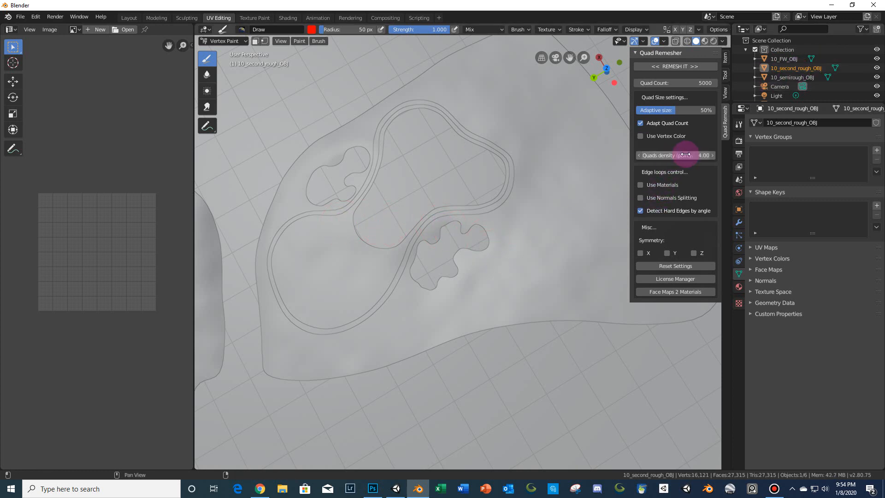
- Paint red vertex colour along the bunker's edge and undo the painting
scroll(493, 279, "up", 5)
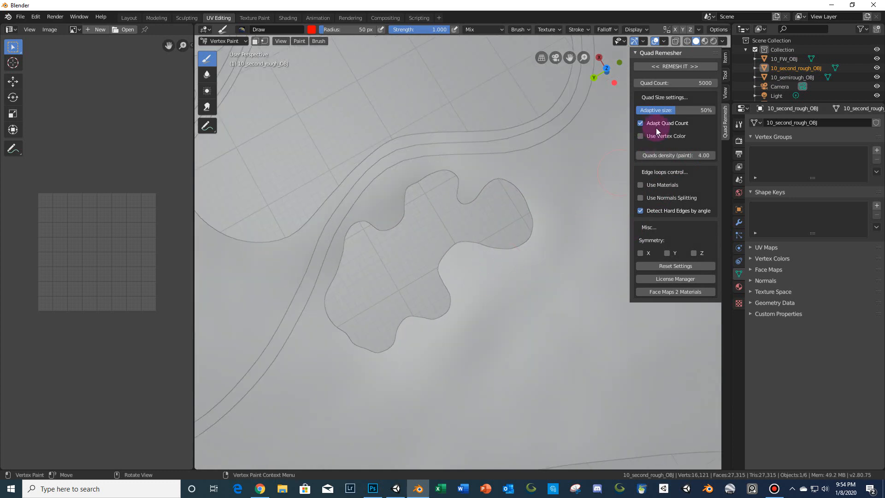
left_click_drag(458, 259, 493, 245)
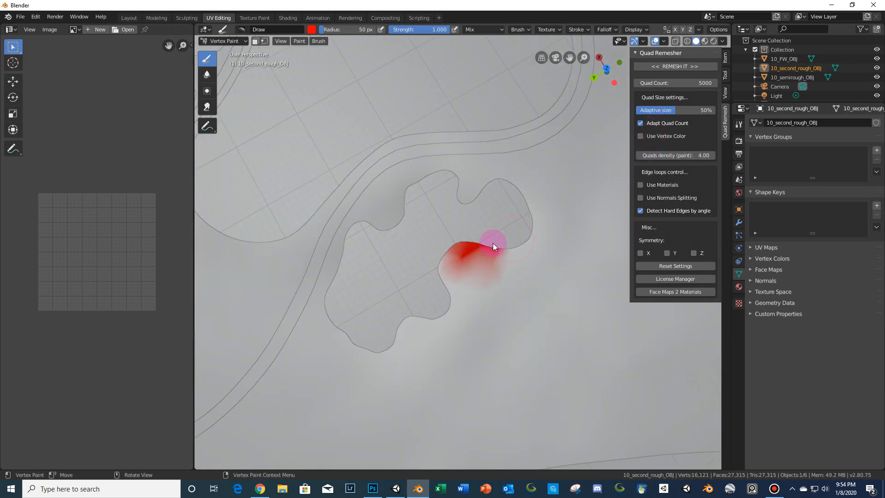
mouse_move(453, 272)
left_mouse_down()
mouse_move(474, 275)
mouse_move(466, 287)
mouse_move(465, 266)
left_mouse_up()
mouse_move(420, 324)
left_mouse_down()
mouse_move(342, 347)
mouse_move(392, 352)
mouse_move(367, 364)
mouse_move(307, 282)
left_mouse_up()
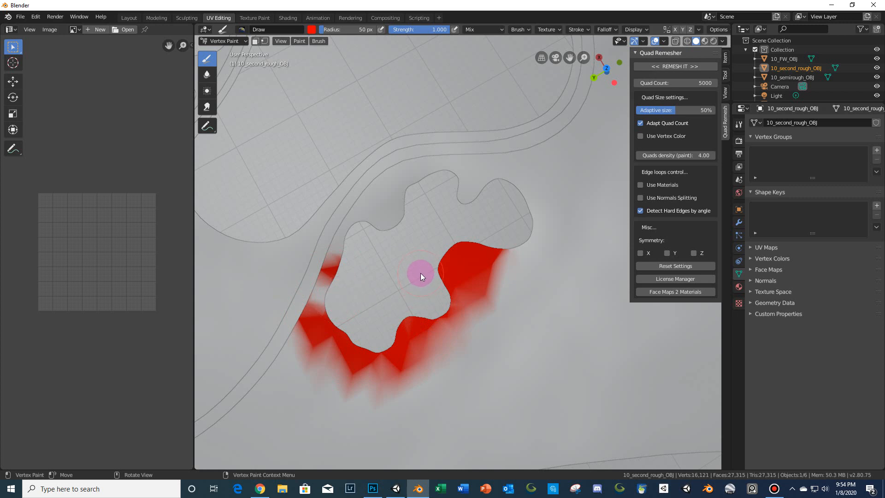
key("ctrl+z")
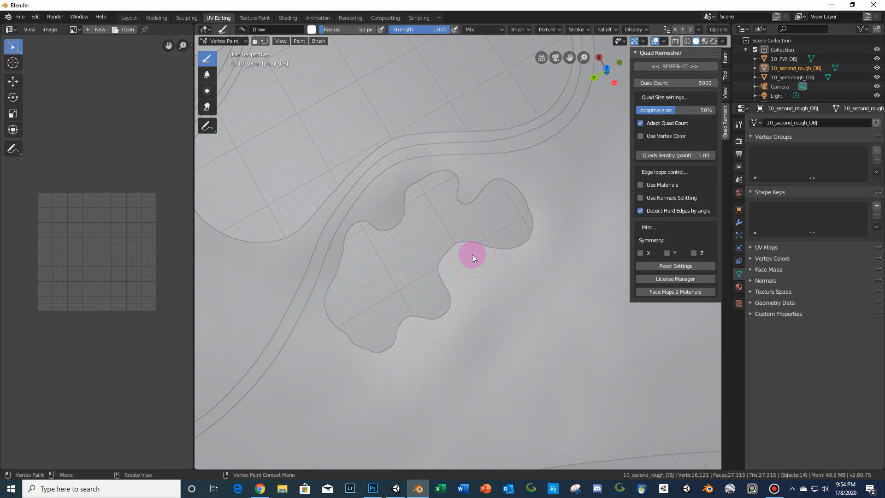
- Set the Quads density (paint) value to 2
left_click(700, 156)
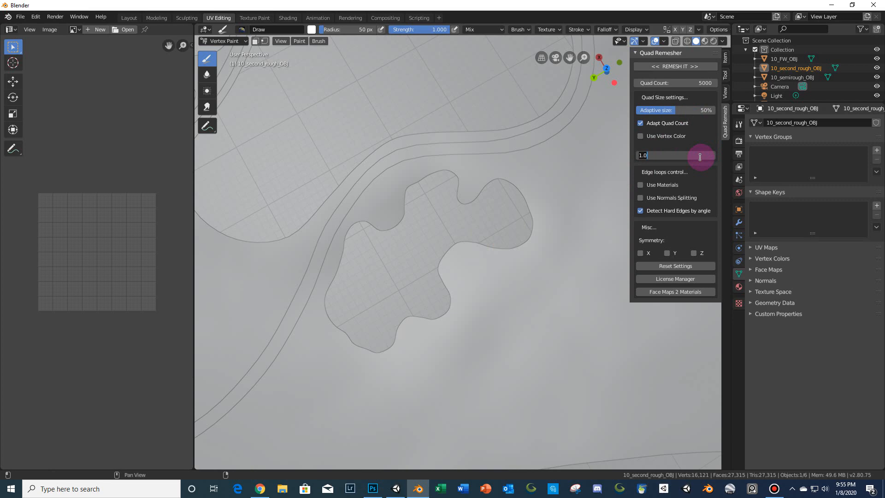
type("2")
key("Return")
- Paint vertex colour around the edges of the two greenside bunkers
scroll(445, 251, "down", 5)
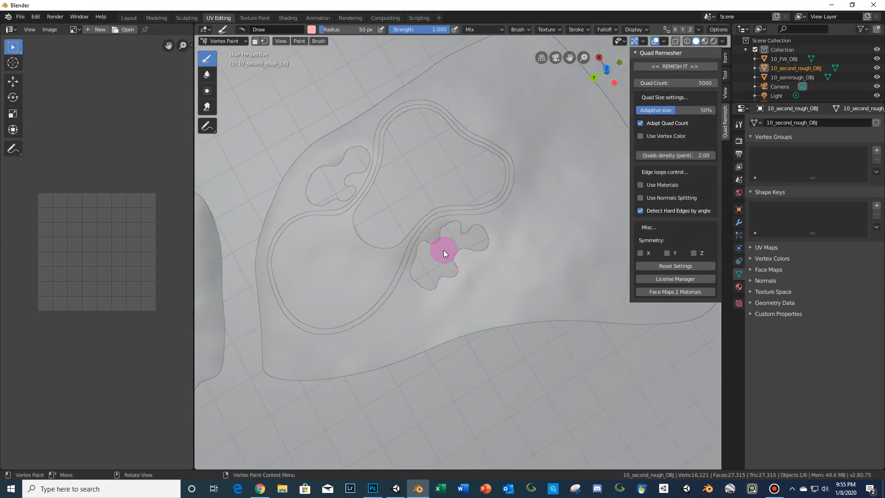
scroll(455, 253, "up", 3)
scroll(450, 254, "down", 5)
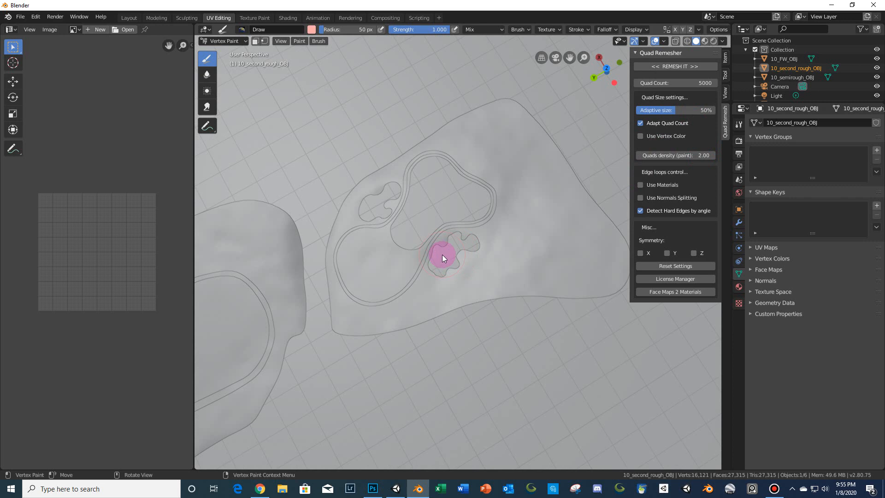
scroll(444, 254, "up", 2)
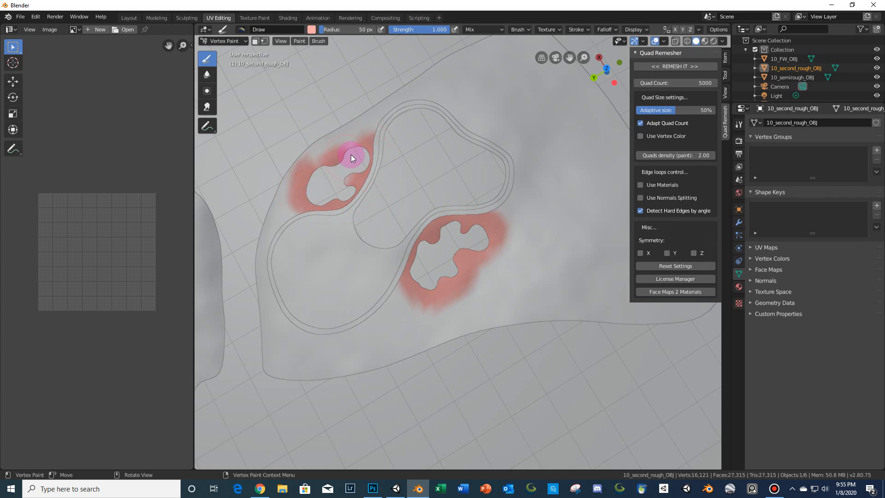
scroll(375, 214, "up", 6)
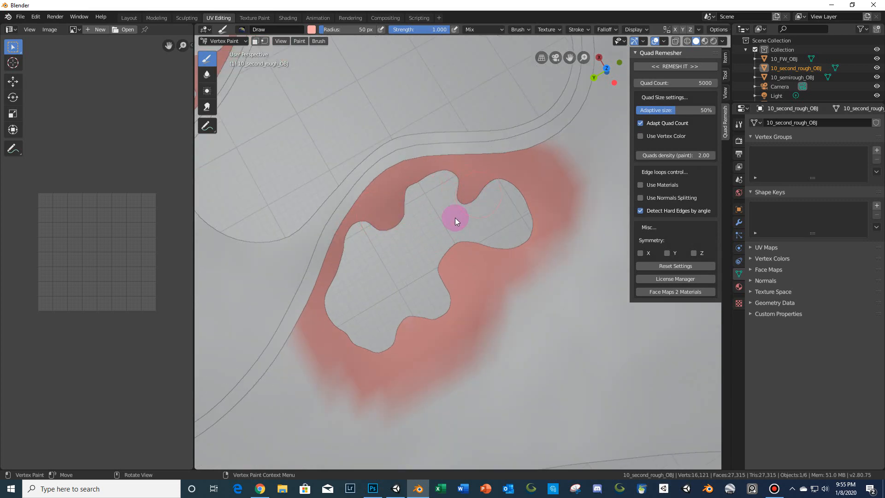
scroll(405, 262, "down", 6)
mouse_move(364, 264)
middle_mouse_down("shift")
mouse_move(433, 286)
mouse_move(439, 308)
middle_mouse_up("shift")
scroll(431, 263, "up", 6)
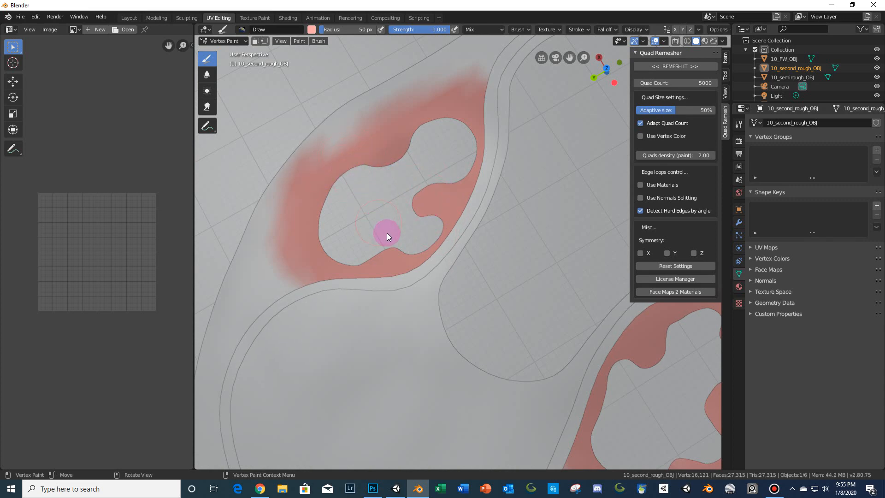
scroll(387, 234, "down", 6)
middle_click_drag(399, 332, 522, 192, "shift")
middle_click_drag(341, 318, 568, 116, "shift")
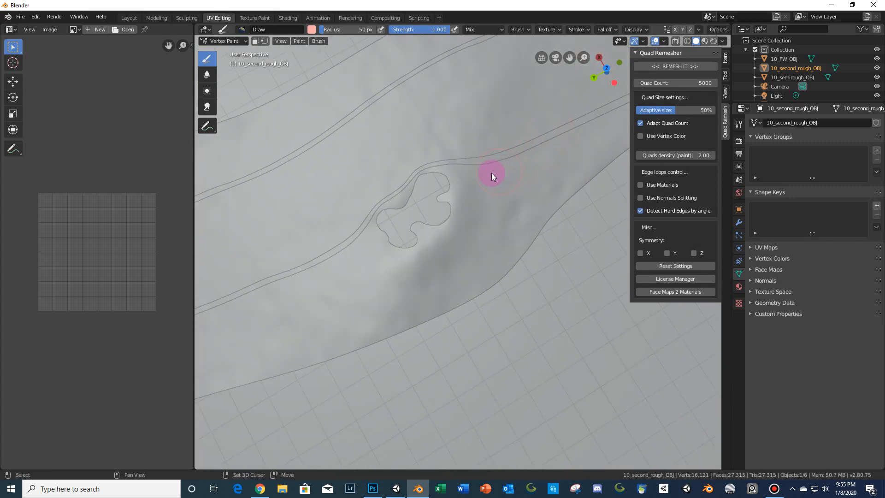
- Paint vertex colour around the edges of the fairway bunkers
middle_click_drag(480, 171, 499, 221, "shift")
scroll(499, 221, "up", 7)
middle_click_drag(429, 288, 469, 222, "shift")
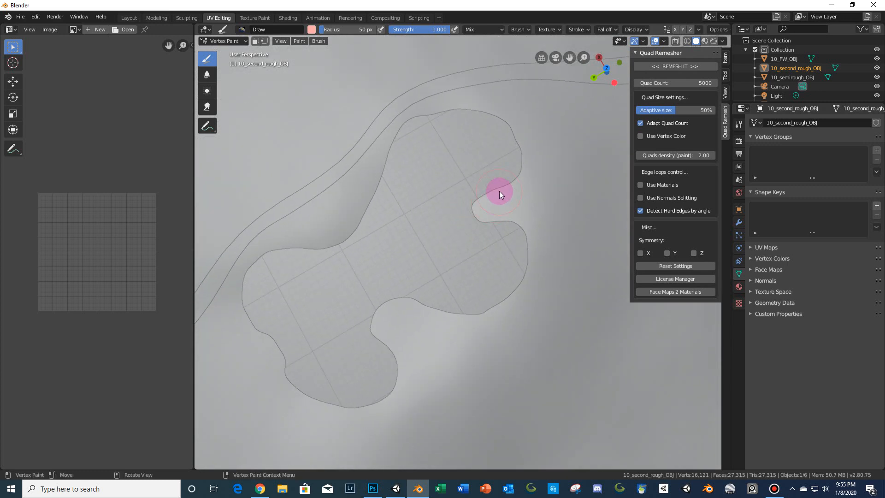
scroll(468, 237, "down", 5)
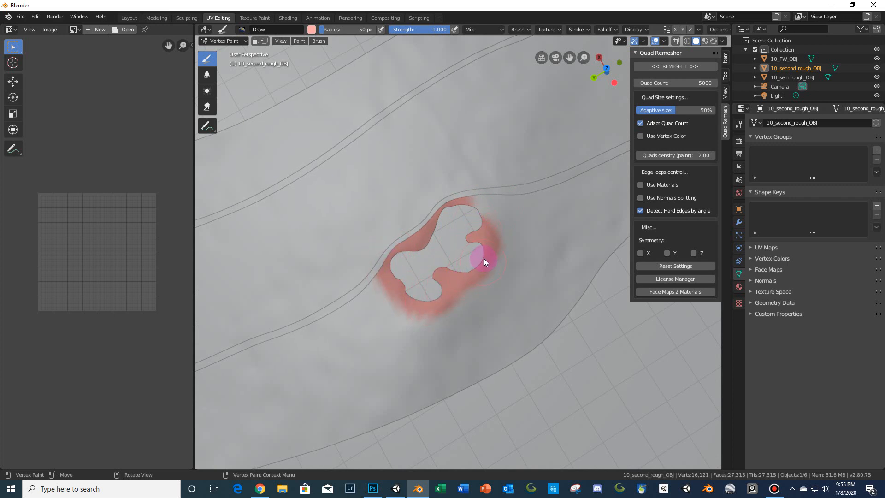
left_click_drag(484, 212, 482, 256)
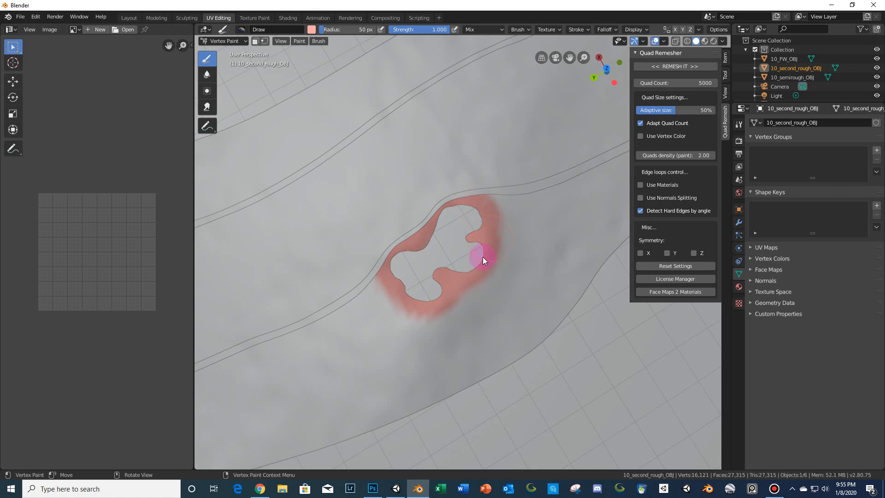
scroll(433, 272, "down", 3)
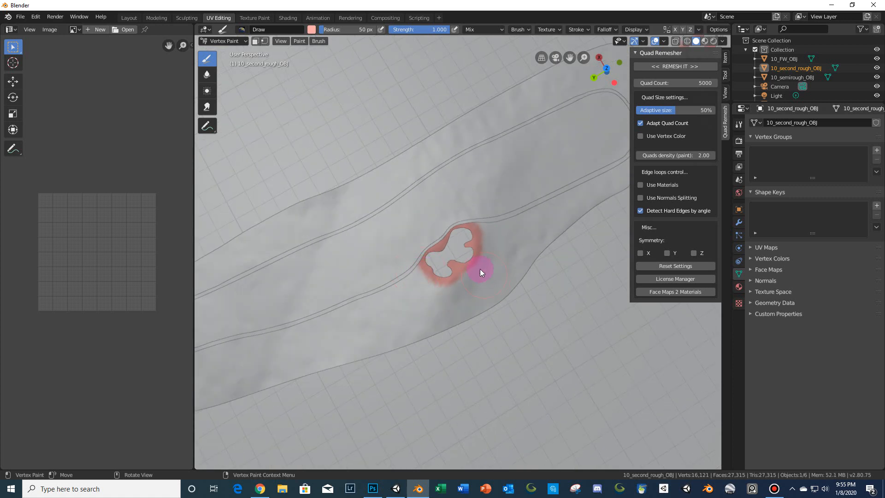
scroll(477, 258, "up", 5)
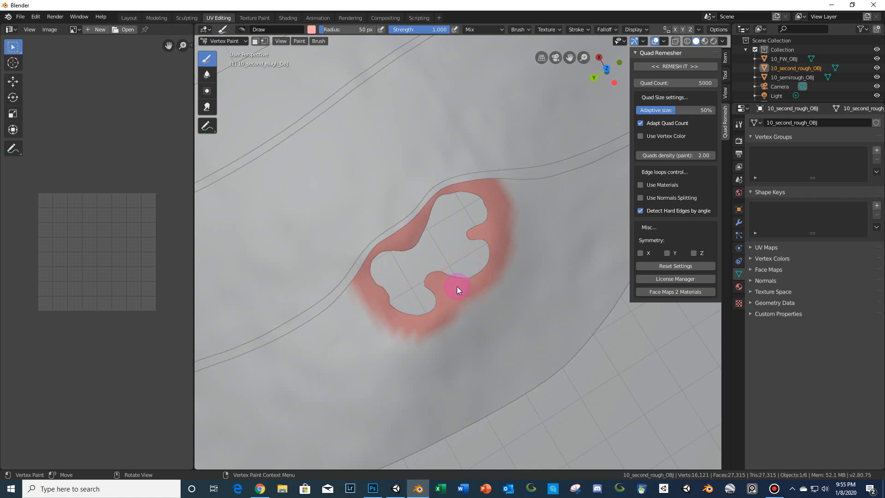
scroll(444, 221, "down", 5)
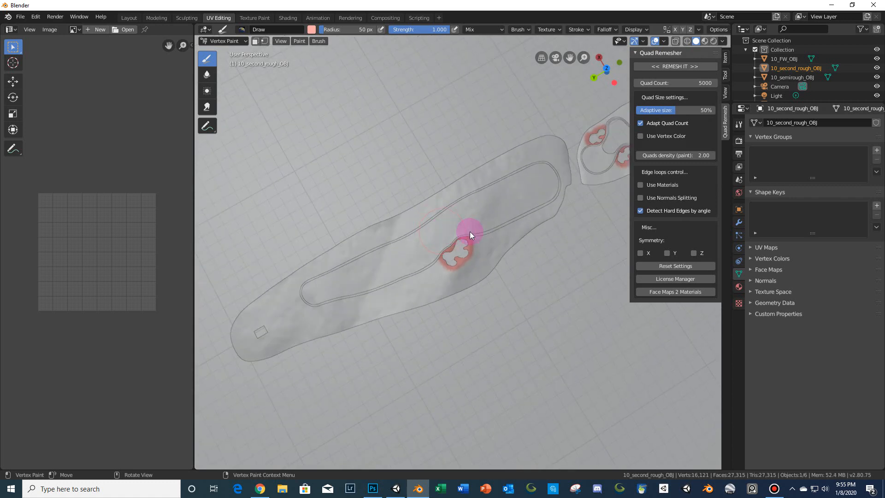
middle_click_drag(543, 187, 437, 247, "shift")
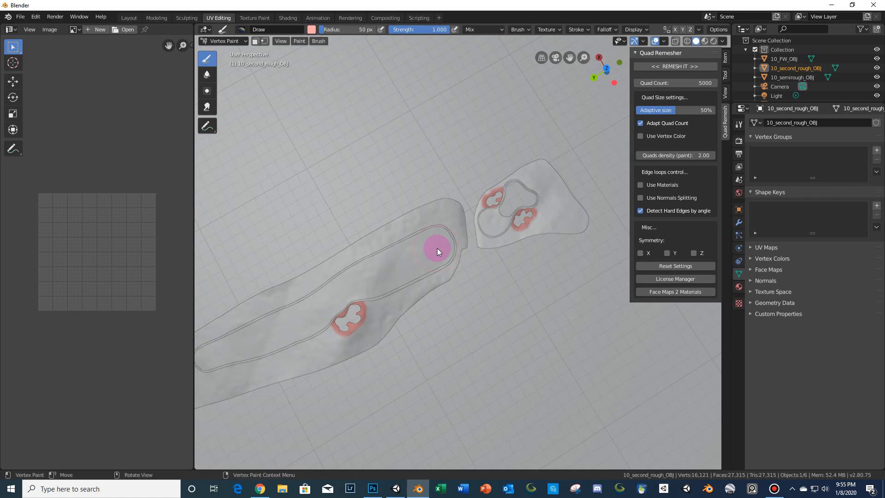
scroll(493, 248, "up", 9)
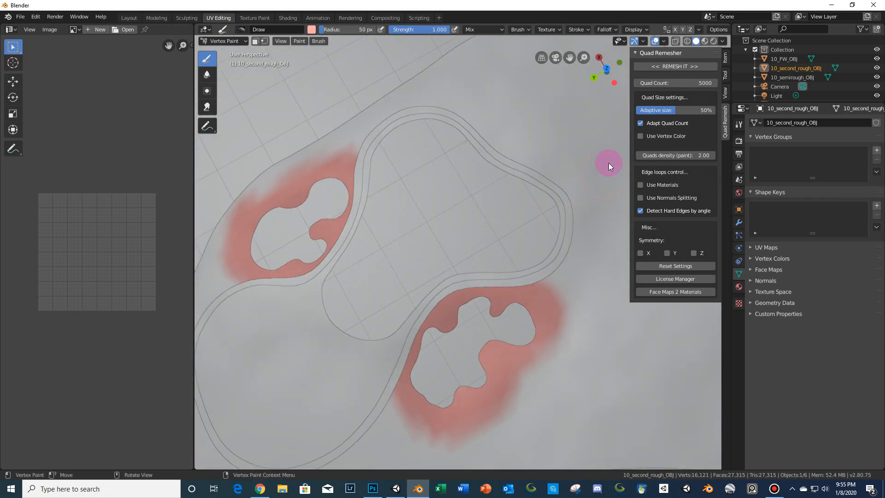
- Set Quad Count to 19516, enable Use Vertex Color, and run the remesh
left_click(686, 83)
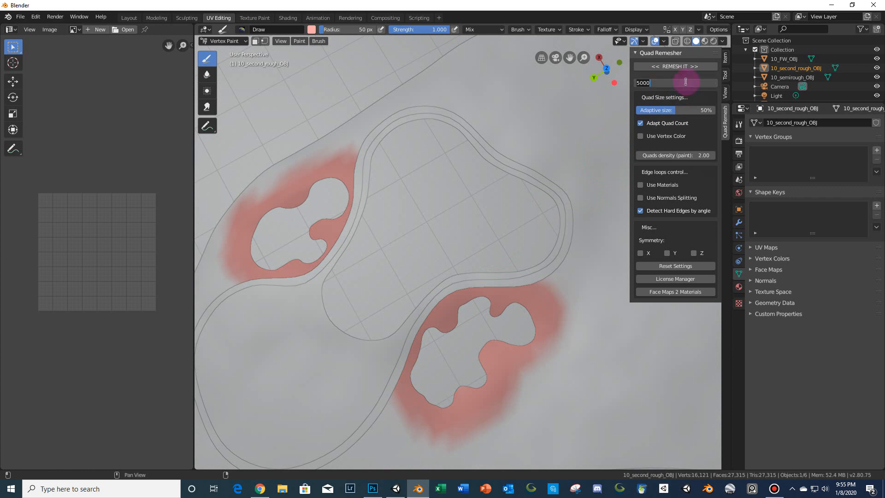
type("19516")
key("Return")
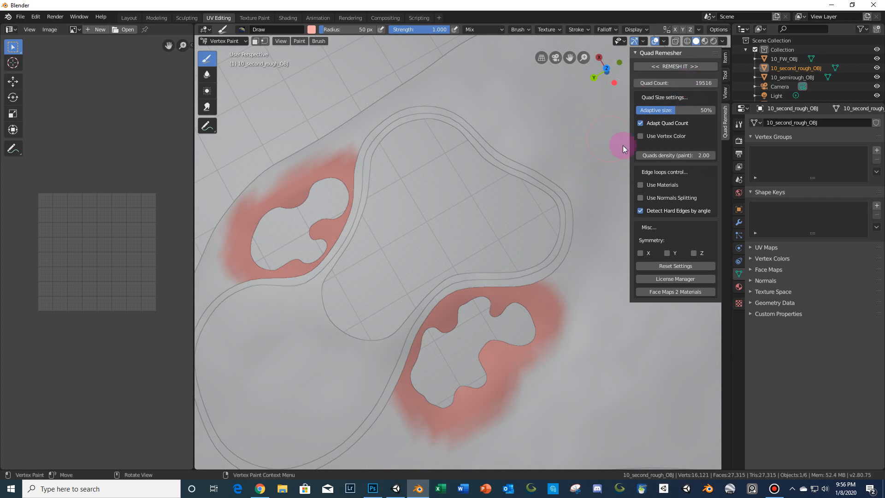
left_click(641, 136)
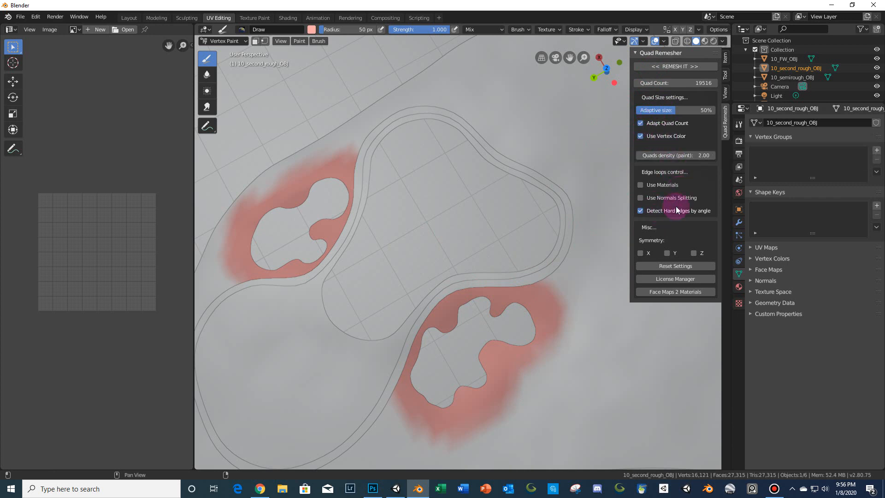
left_click(660, 66)
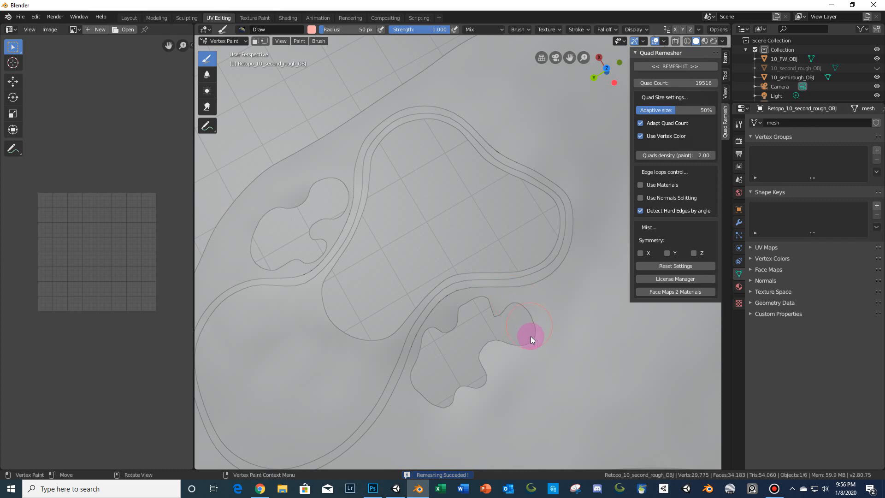
- Examine the new quad mesh in Edit Mode against the original rough, then undo the remesh
key("Tab")
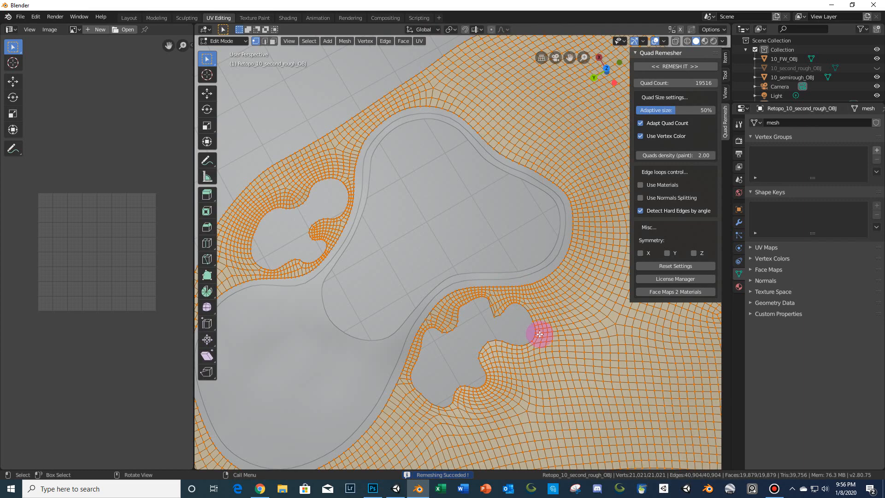
middle_click_drag(536, 335, 532, 279, "shift")
scroll(533, 279, "up", 4)
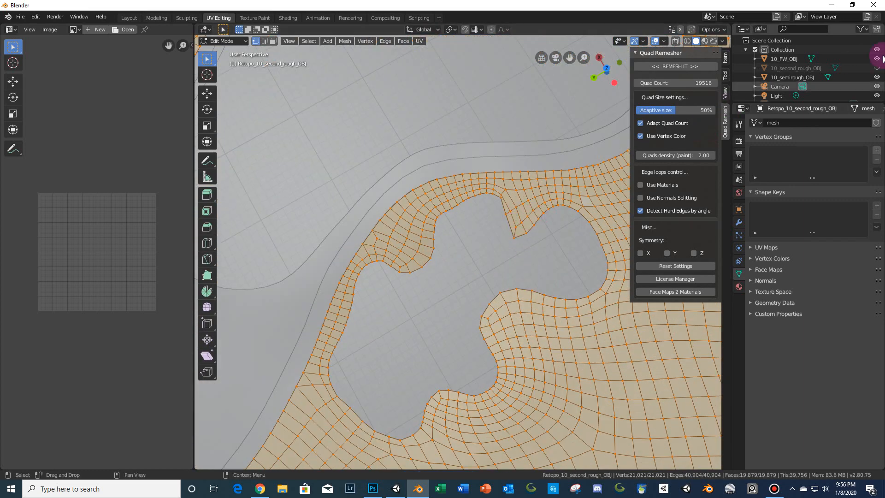
left_click(877, 68)
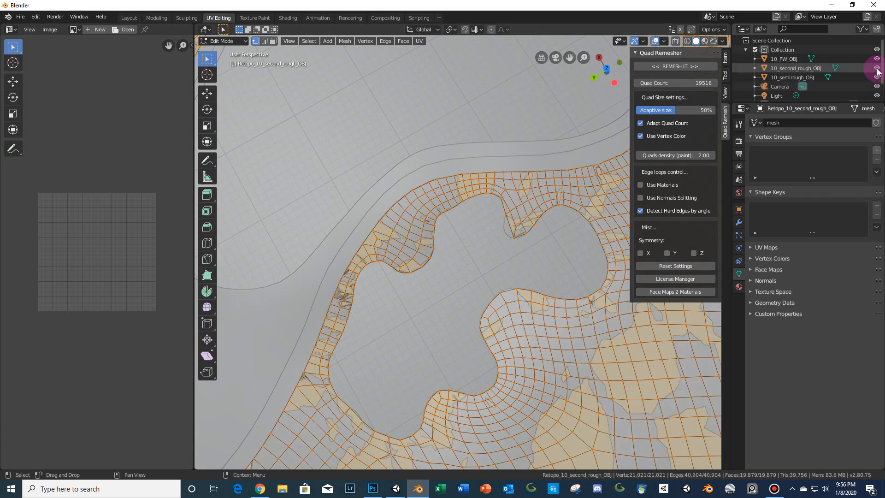
scroll(458, 270, "up", 6)
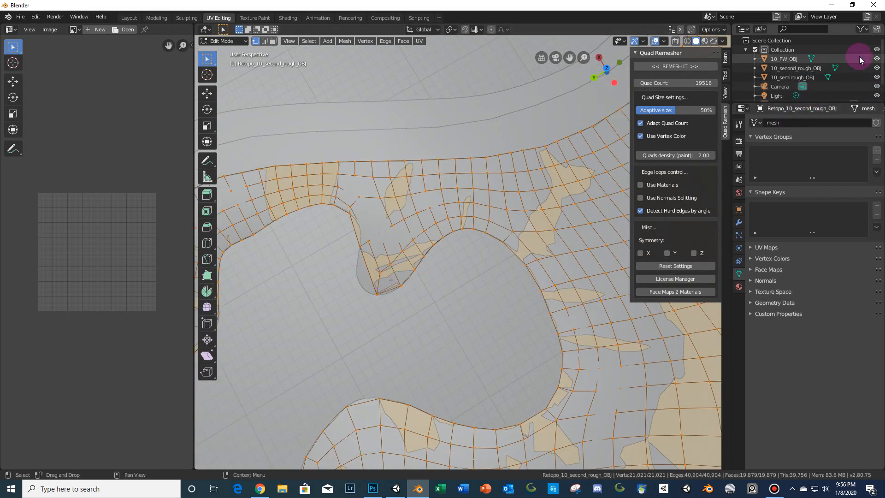
left_click(872, 69)
key("Tab")
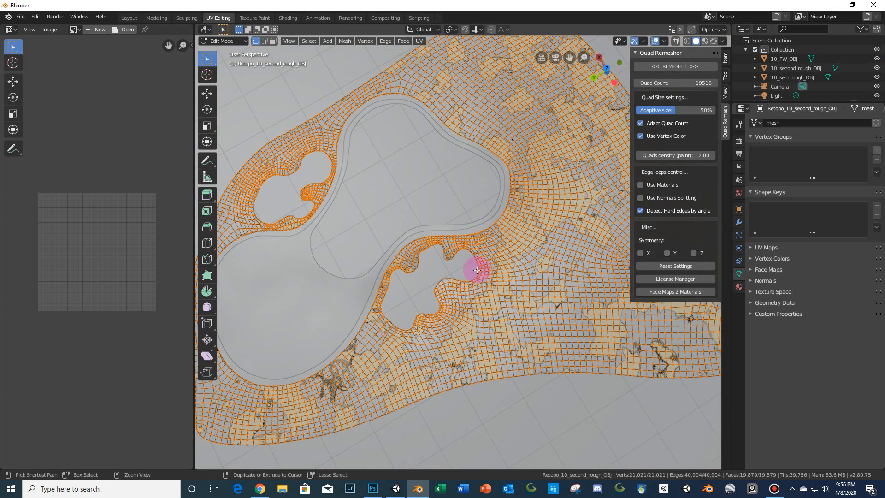
key("ctrl+z")
key("ctrl+z")
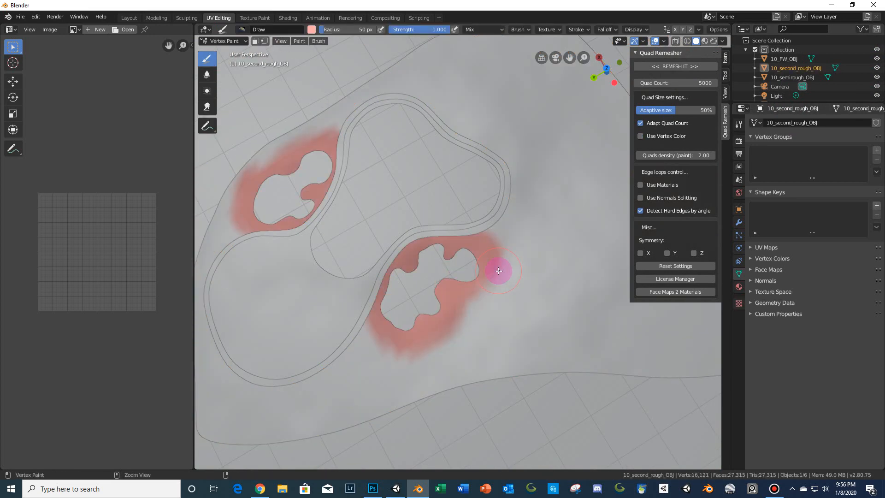
- Set the Quads density (paint) value to 4
scroll(467, 266, "down", 4)
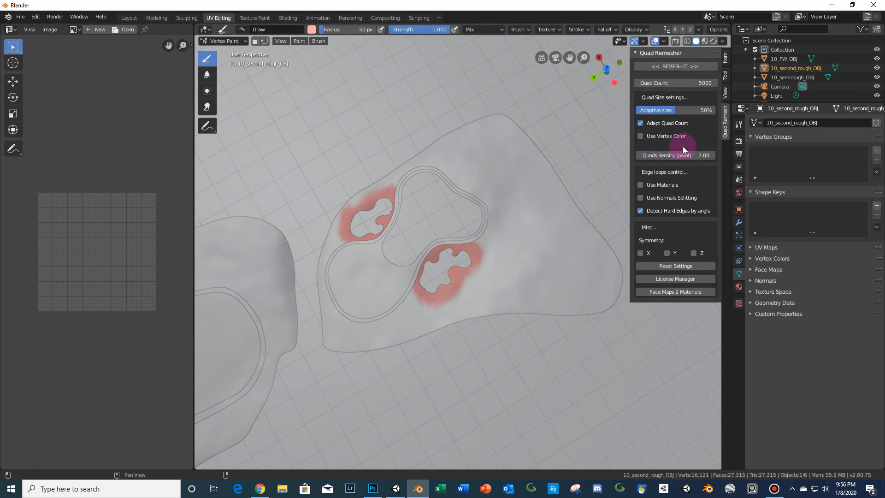
left_click(693, 155)
type("4")
key("Return")
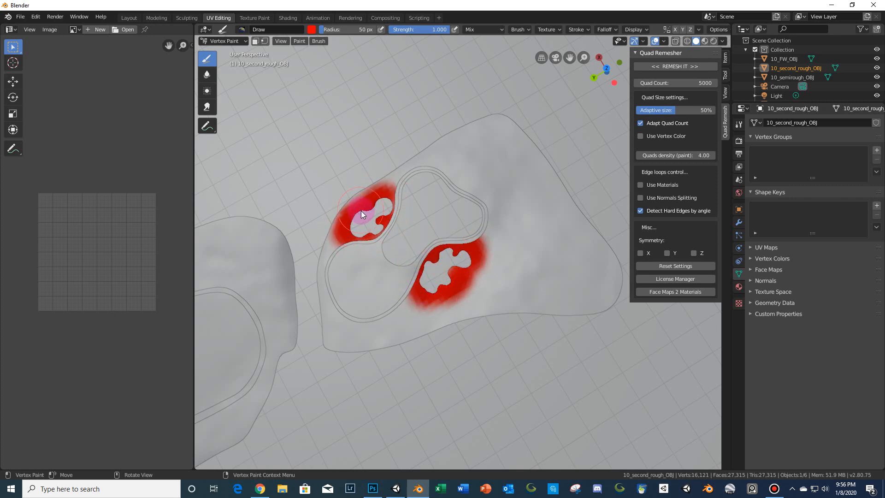
- Paint red vertex colour around the edges of the greenside and fairway bunkers
scroll(310, 289, "down", 5)
middle_click_drag(311, 290, 452, 194, "shift")
scroll(370, 284, "up", 5)
middle_click_drag(369, 271, 452, 218, "shift")
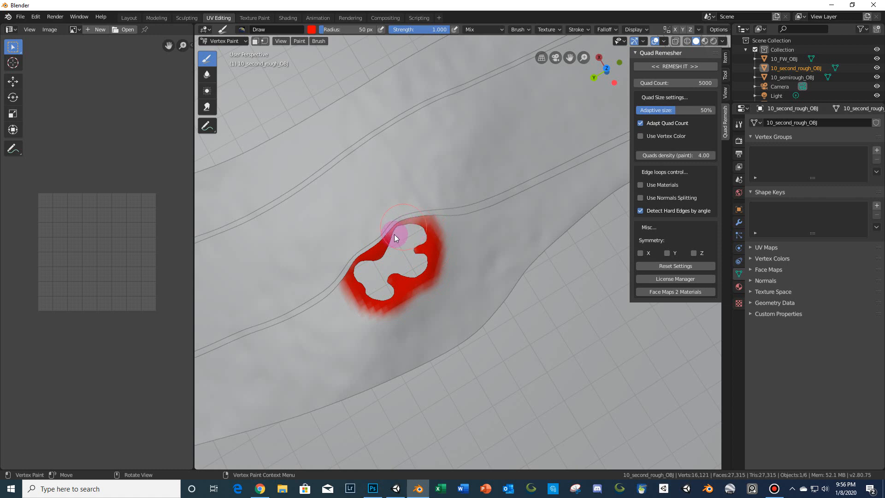
scroll(391, 237, "down", 8)
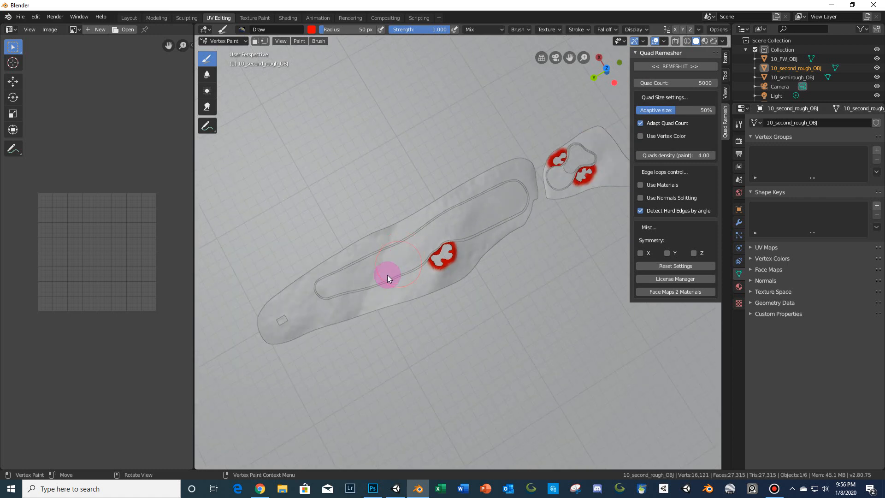
mouse_move(387, 275)
middle_mouse_down("shift")
mouse_move(450, 231)
mouse_move(454, 238)
mouse_move(411, 273)
middle_mouse_up("shift")
scroll(476, 226, "up", 2)
scroll(455, 238, "up", 2)
middle_click_drag(532, 207, 411, 305, "shift")
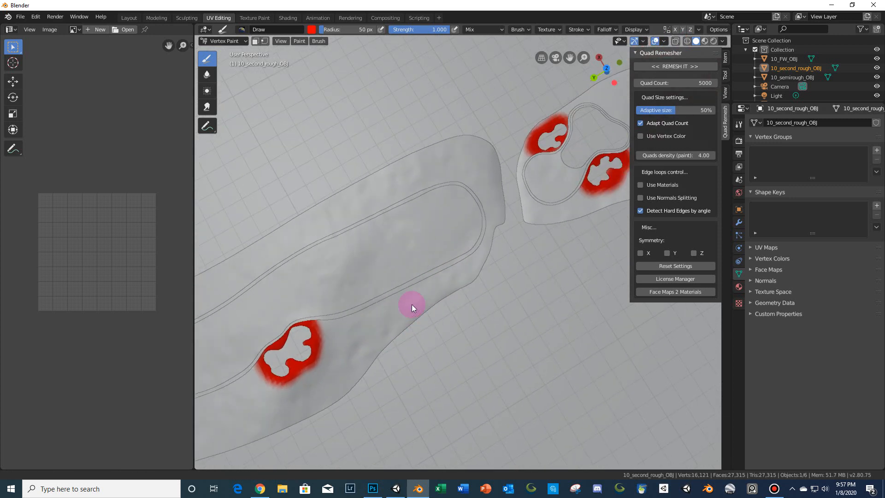
- Set the Quad Count to 19516 and run Remesh It
left_click(685, 83)
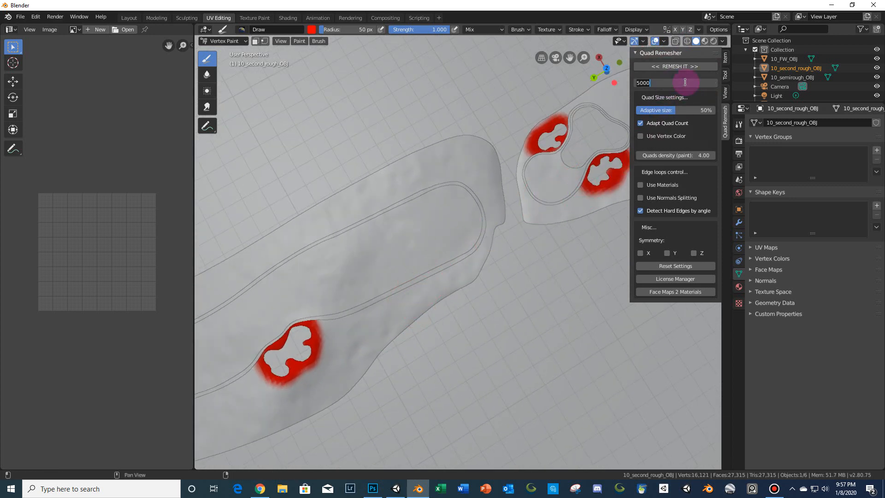
type("19516")
key("Return")
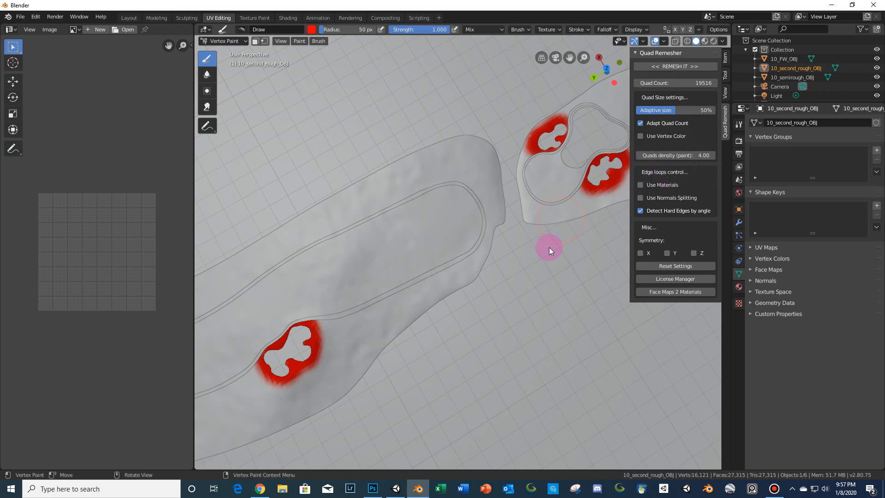
left_click(670, 66)
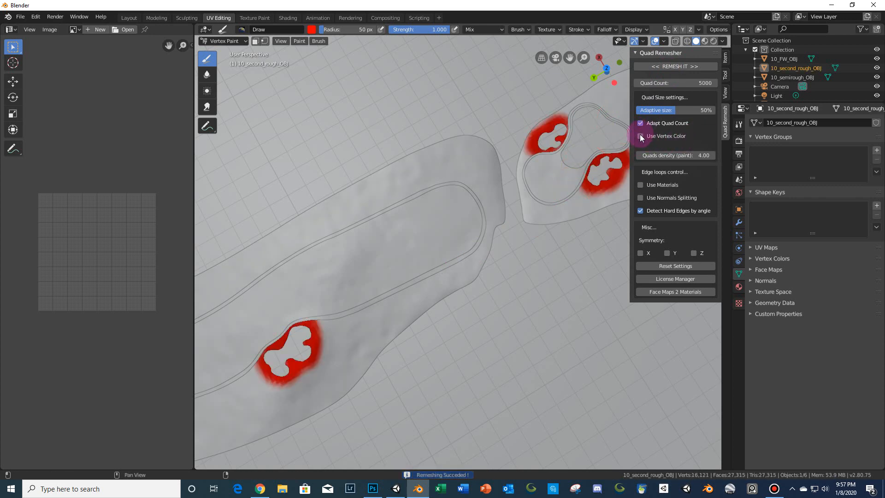
- Set the Quad Count to 19516 with Use Vertex Color enabled and remesh the rough
left_click(677, 82)
type("19516")
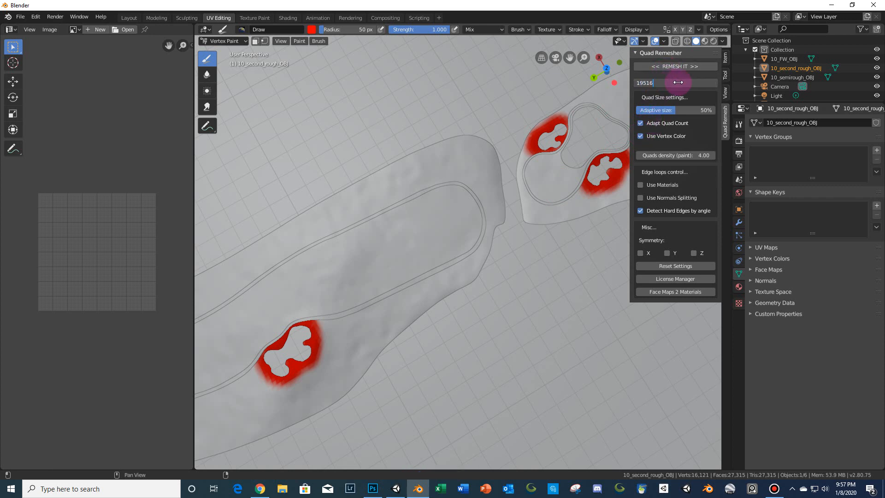
key("Return")
left_click(687, 67)
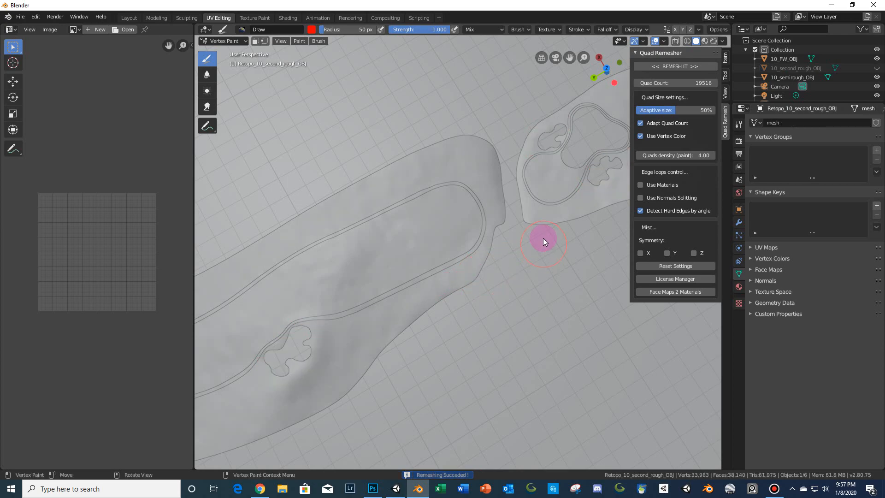
- Inspect the remeshed quads around the greenside bunker edges in Edit Mode
middle_click_drag(543, 238, 429, 284, "shift")
scroll(431, 283, "up", 4)
key("Tab")
scroll(500, 228, "up", 3)
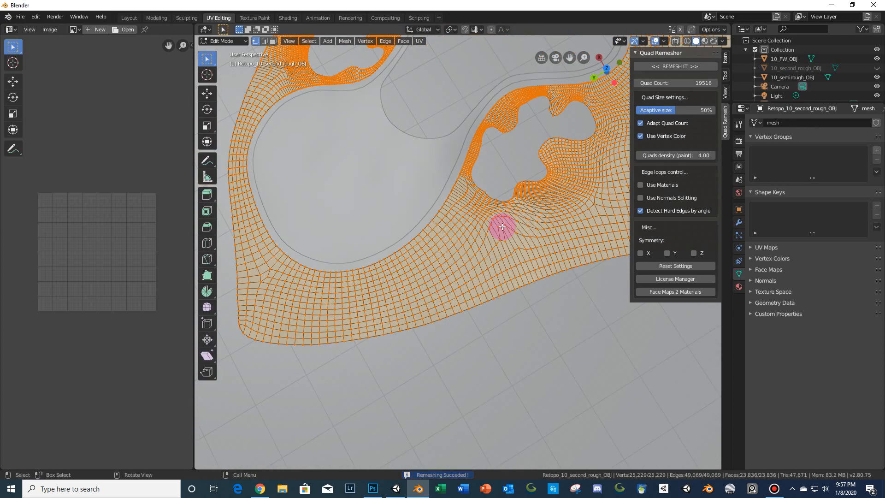
middle_click_drag(524, 212, 452, 296, "shift")
scroll(452, 297, "up", 2)
scroll(452, 297, "up", 2)
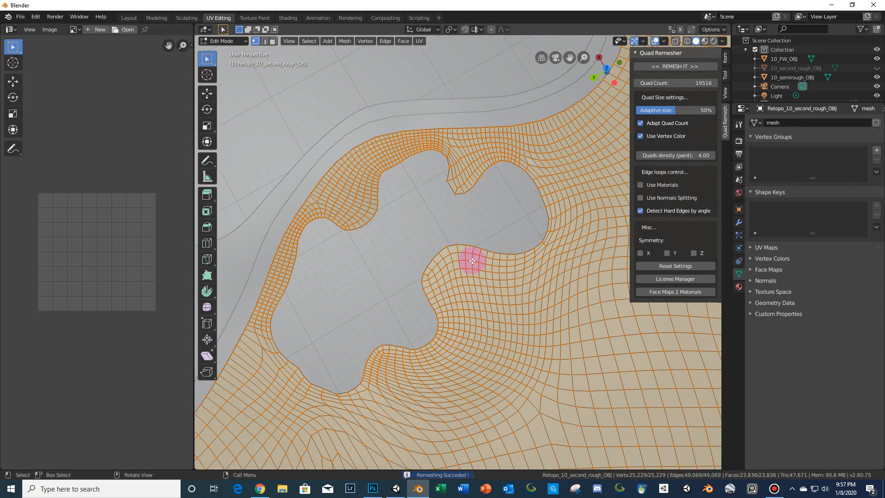
scroll(443, 336, "down", 3)
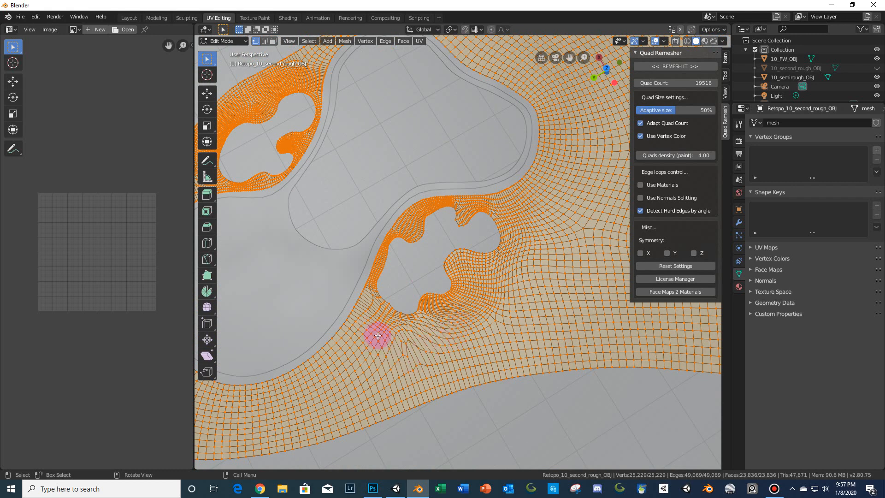
- Undo the remesh to return to the painted rough mesh
key("Tab")
key("ctrl+z")
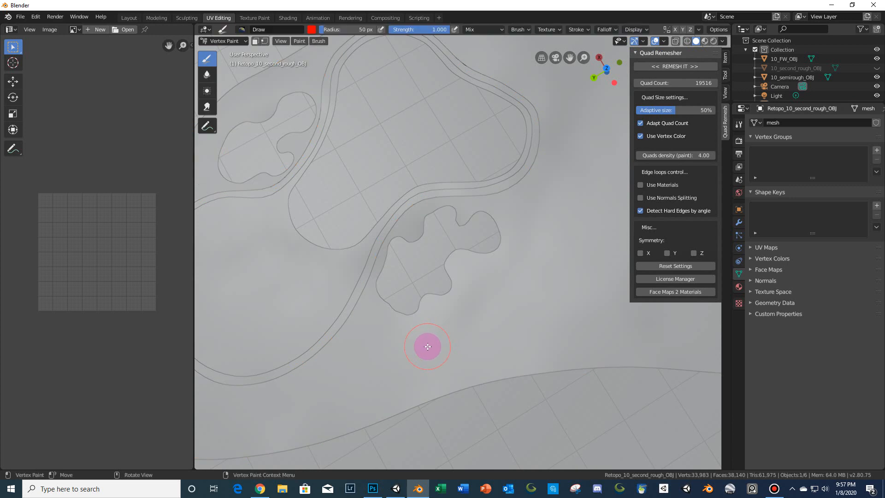
key("ctrl+z")
mouse_move(399, 357)
left_mouse_down()
mouse_move(470, 331)
mouse_move(367, 332)
mouse_move(407, 342)
mouse_move(451, 332)
mouse_move(504, 289)
mouse_move(529, 224)
mouse_move(523, 198)
left_mouse_up()
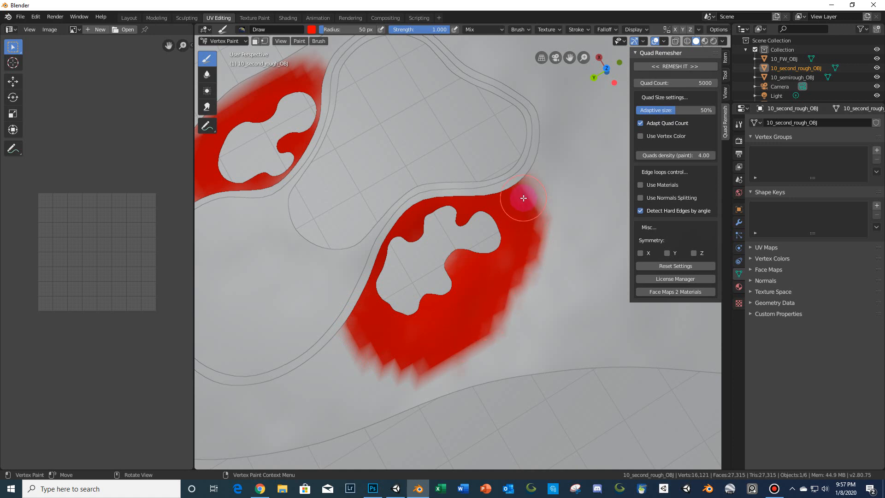
- Set the Quad Count to 19516, enable Use Vertex Color and run Remesh It again
left_click(692, 83)
type("19516")
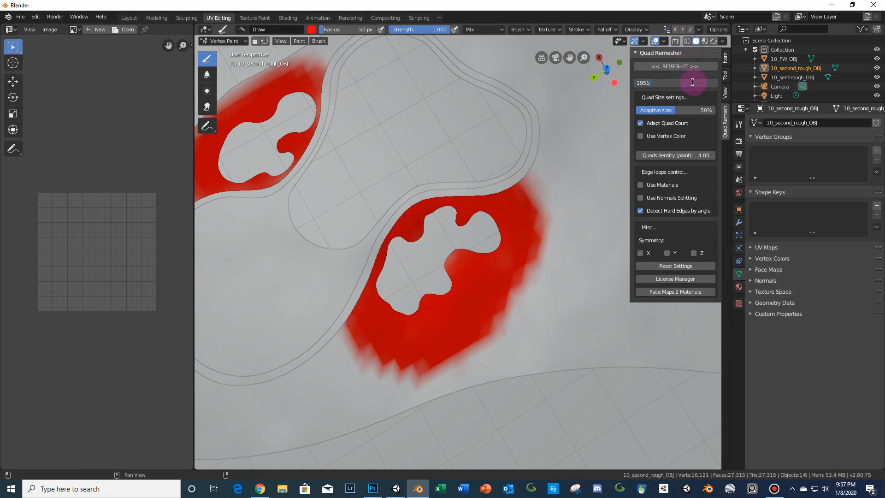
key("Return")
left_click(658, 134)
left_click(675, 66)
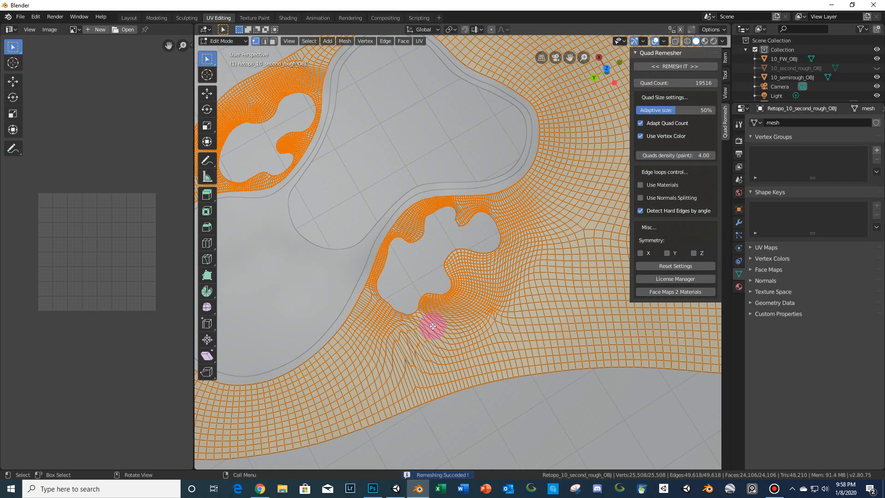
- Inspect the new quad distribution around the bunkers and the fairway
scroll(433, 325, "up", 6)
scroll(495, 262, "down", 5)
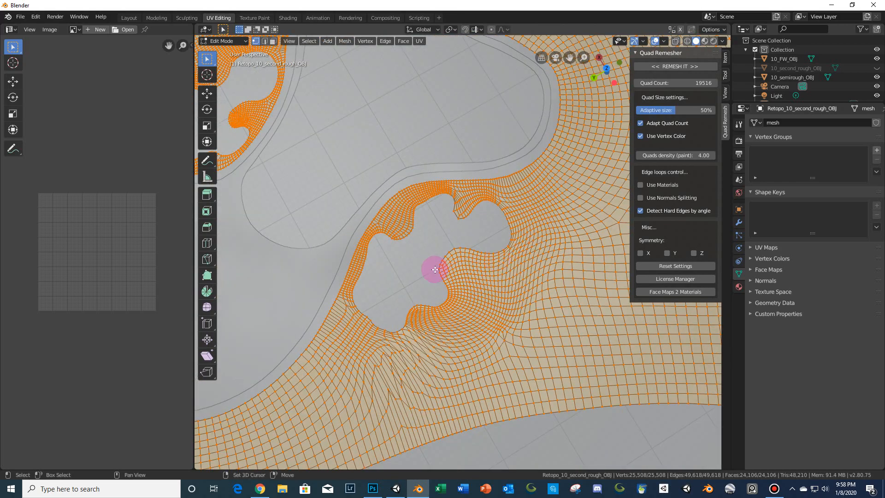
middle_click_drag(435, 269, 462, 191, "shift")
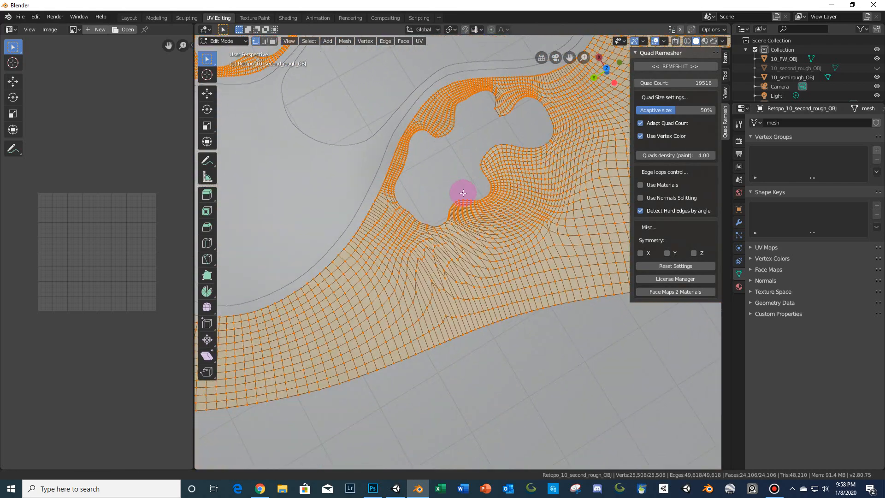
scroll(484, 233, "down", 5)
scroll(484, 233, "up", 4)
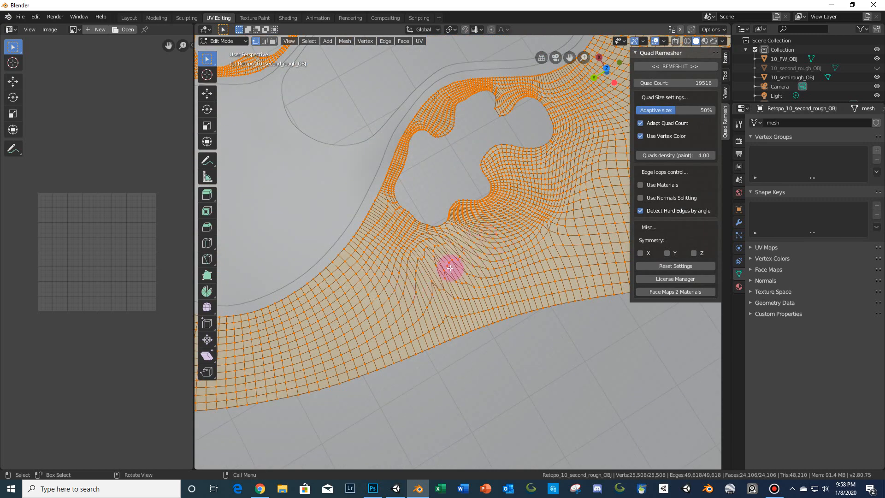
scroll(389, 324, "down", 5)
scroll(561, 194, "up", 3)
middle_click_drag(560, 193, 579, 185, "shift")
middle_click_drag(372, 321, 613, 348, "shift")
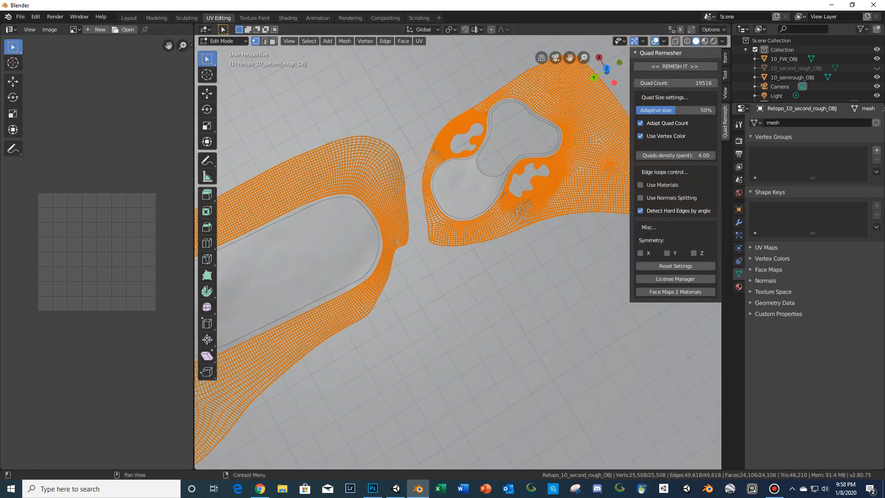
middle_click_drag(504, 352, 441, 417, "shift")
scroll(441, 418, "up", 3)
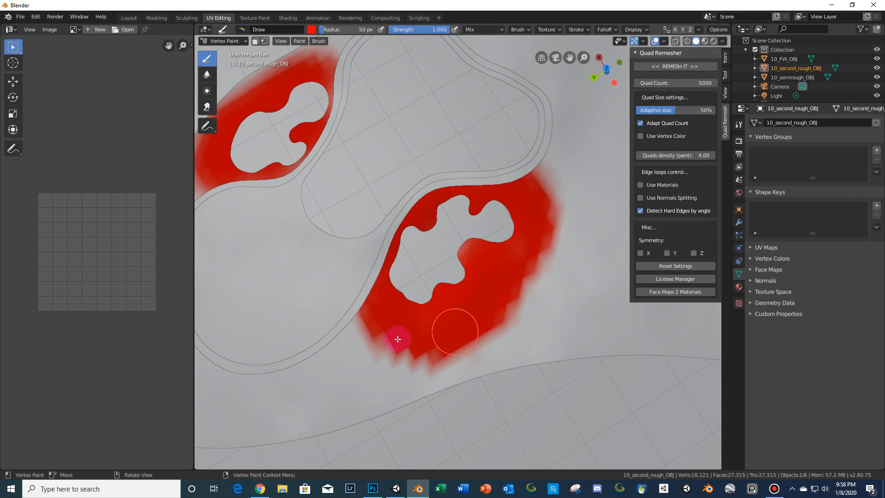
- Set the Quads density (paint) value to 1
left_click(687, 155)
type("0.25")
key("Return")
left_click(702, 155)
type("1")
key("Return")
- Set the Quad Count to 19516, enable Use Vertex Color and remesh the painted rough
mouse_move(505, 336)
left_mouse_down()
mouse_move(401, 376)
mouse_move(387, 370)
mouse_move(488, 338)
mouse_move(493, 326)
mouse_move(402, 361)
mouse_move(528, 306)
mouse_move(379, 357)
left_mouse_up()
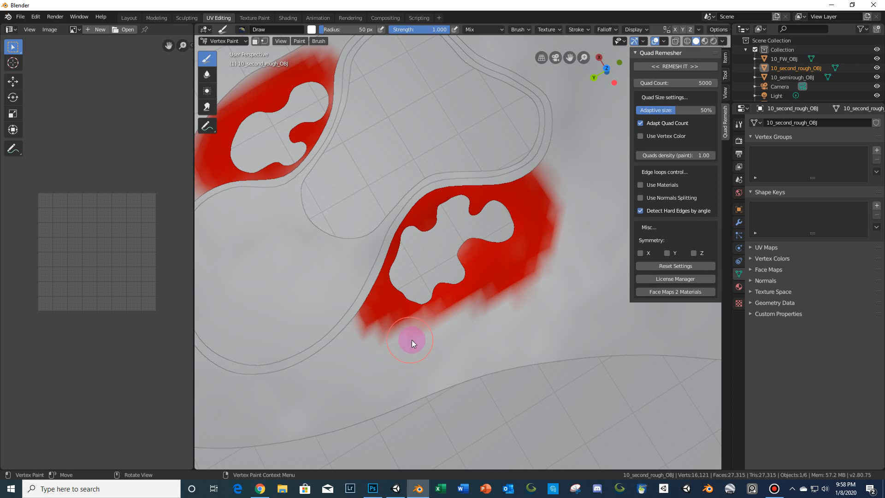
left_click(686, 84)
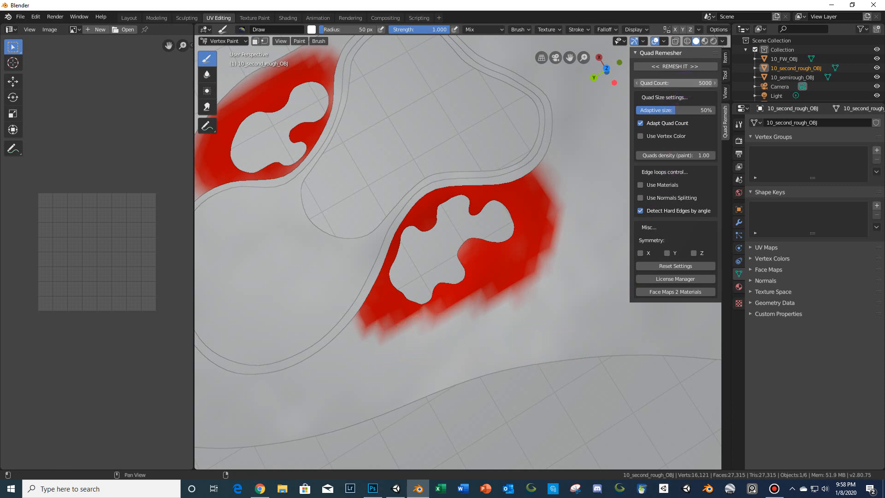
key("BackSpace")
key("BackSpace")
key("BackSpace")
key("BackSpace")
type("19516")
key("Tab")
left_click(662, 138)
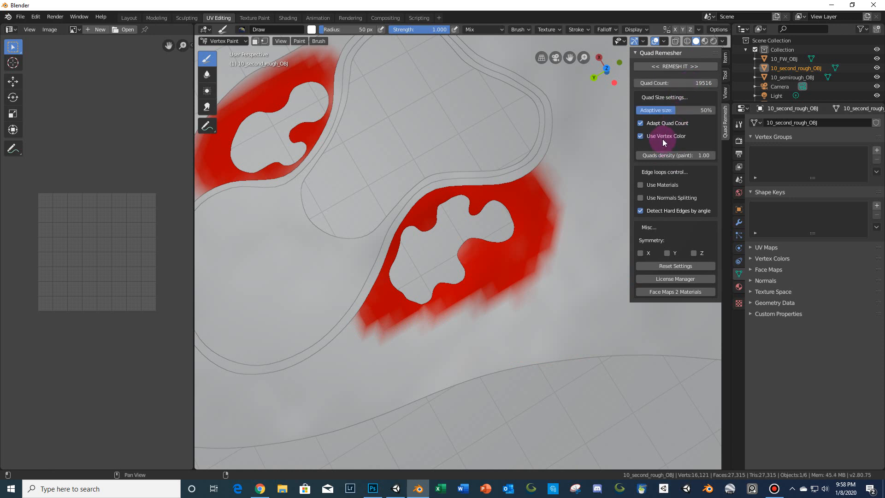
left_click(675, 68)
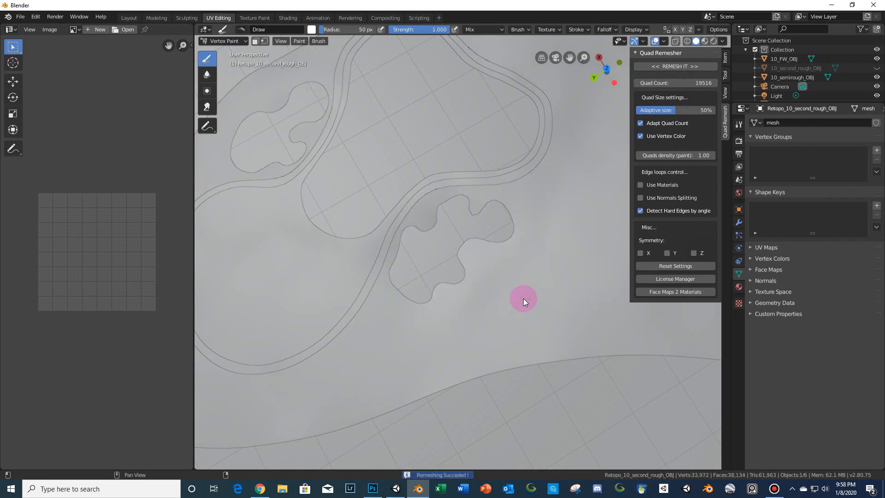
- Inspect the remeshed rough around the bunkers, toggling the original rough's visibility to compare
mouse_move(414, 294)
left_mouse_down()
mouse_move(450, 316)
mouse_move(436, 310)
mouse_move(450, 316)
mouse_move(457, 305)
left_mouse_up()
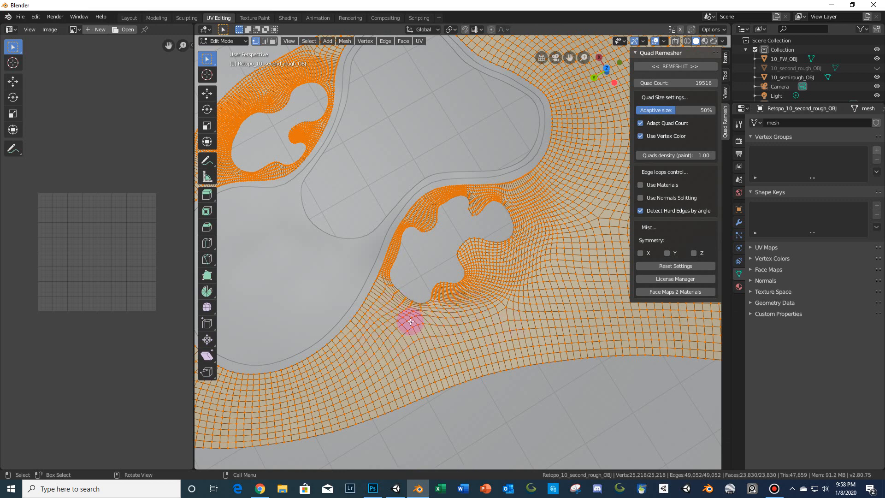
scroll(486, 339, "down", 5)
scroll(373, 367, "down", 4)
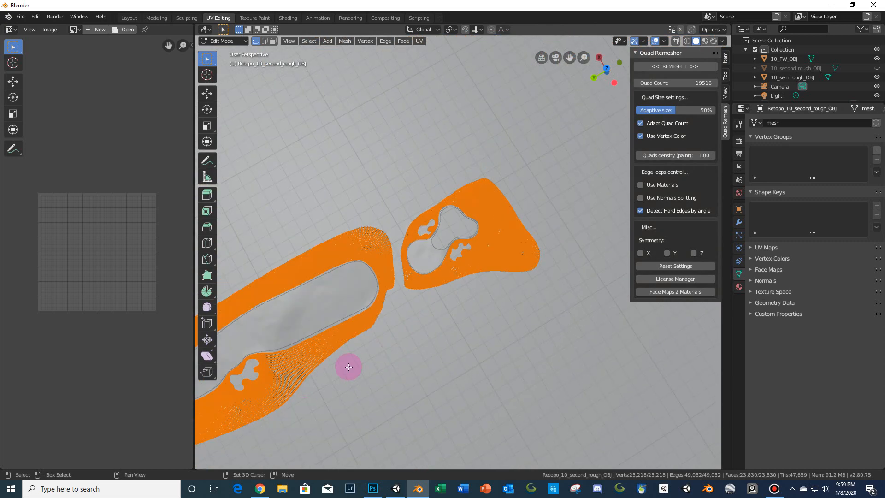
middle_click_drag(348, 366, 572, 212, "shift")
middle_click_drag(320, 337, 433, 308, "shift")
scroll(368, 329, "up", 8)
middle_click_drag(304, 344, 434, 332, "shift")
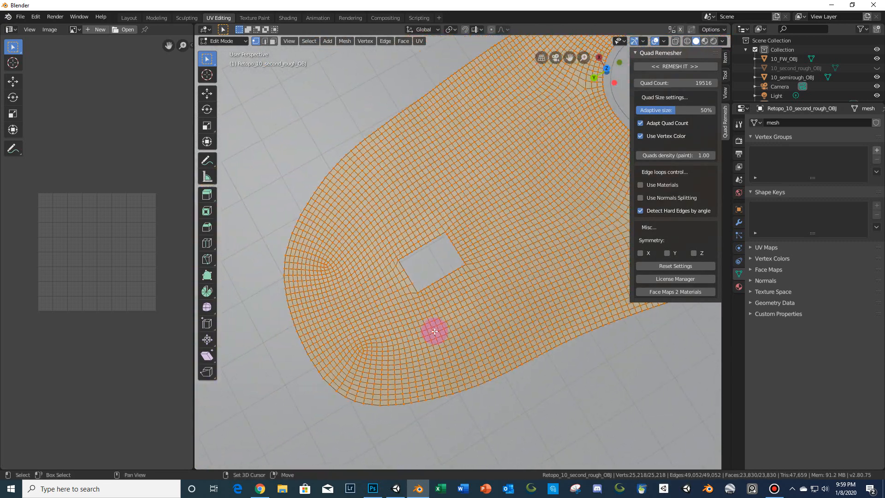
scroll(435, 331, "up", 3)
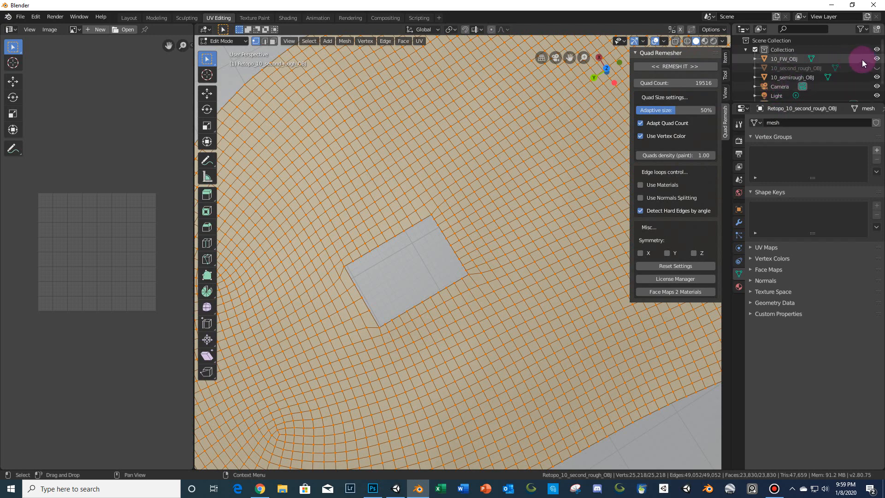
left_click(877, 69)
left_click(877, 69)
left_click(877, 71)
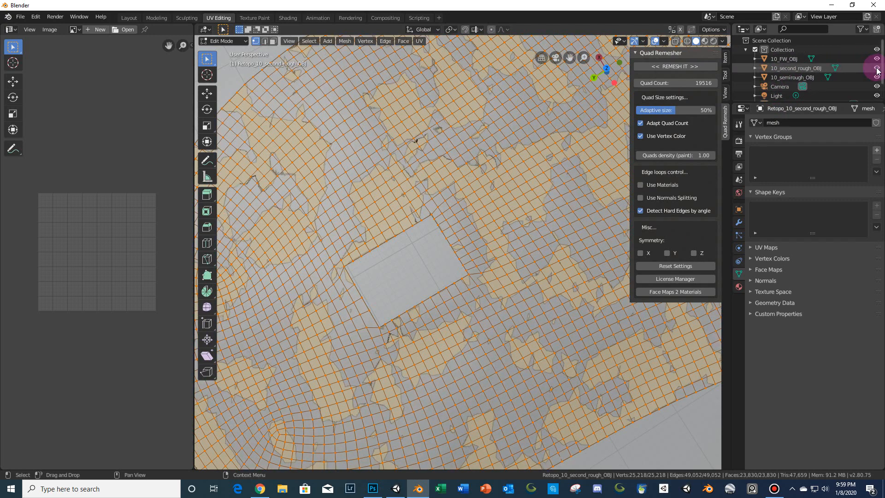
left_click(877, 71)
- Examine the whole remeshed rough from a top orthographic view
scroll(503, 275, "down", 9)
middle_click_drag(417, 309, 317, 362, "shift")
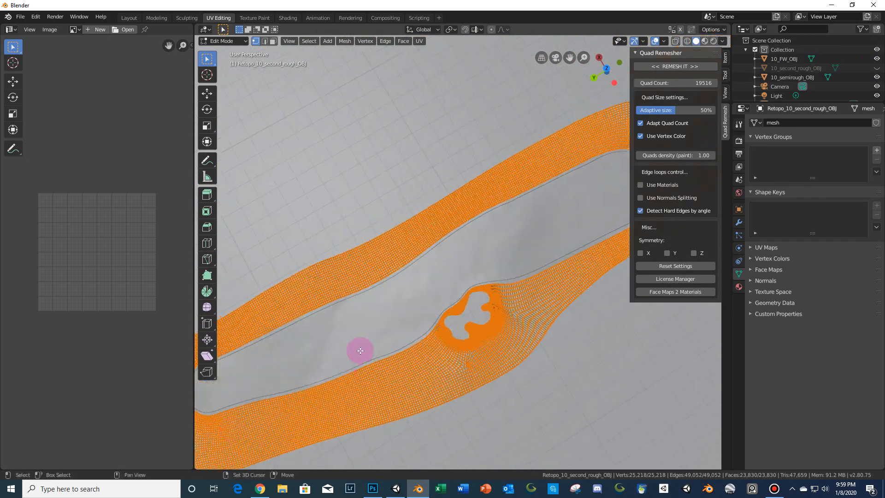
scroll(552, 265, "down", 4)
middle_click_drag(551, 264, 435, 320, "shift")
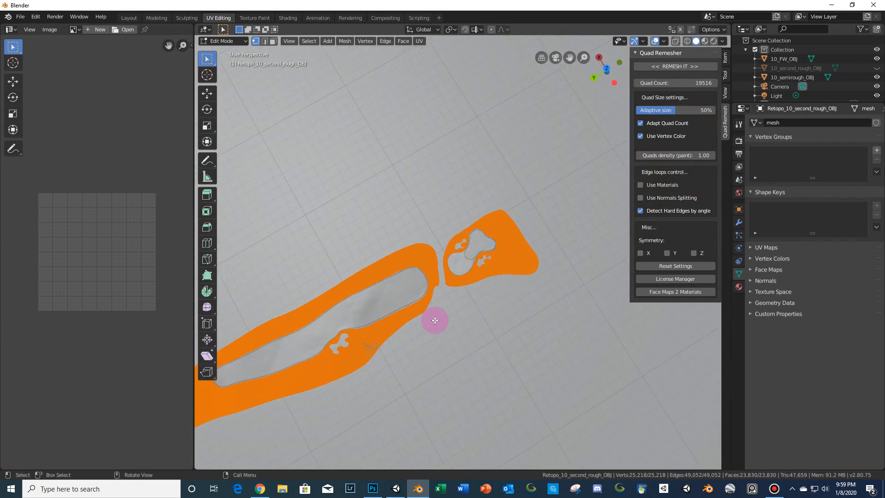
scroll(408, 352, "up", 4)
middle_click_drag(408, 352, 478, 281, "shift")
scroll(478, 281, "down", 2)
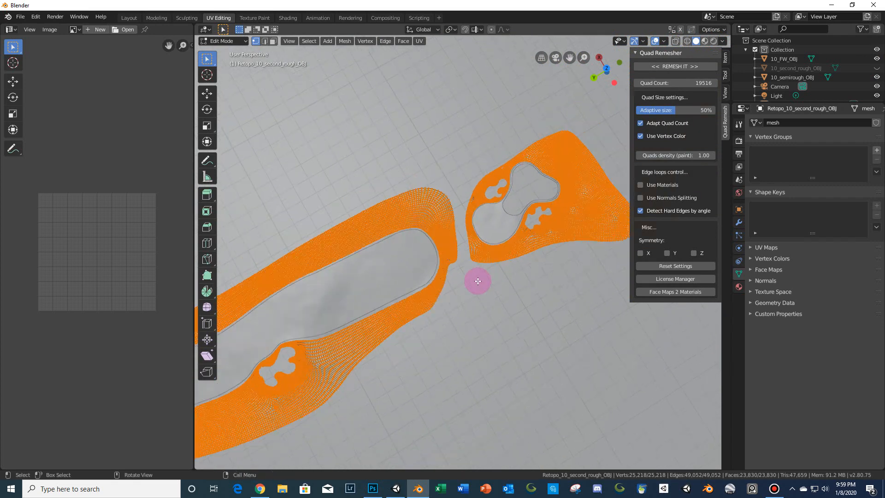
scroll(478, 281, "down", 2)
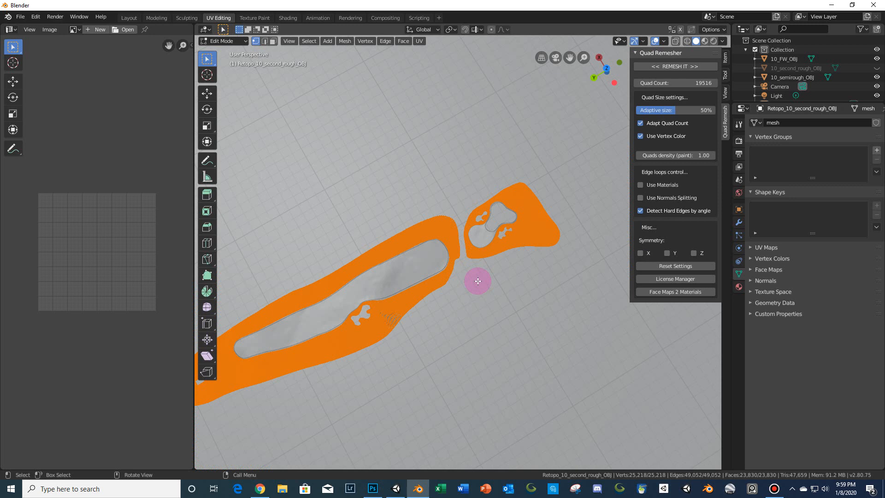
key("KP_5")
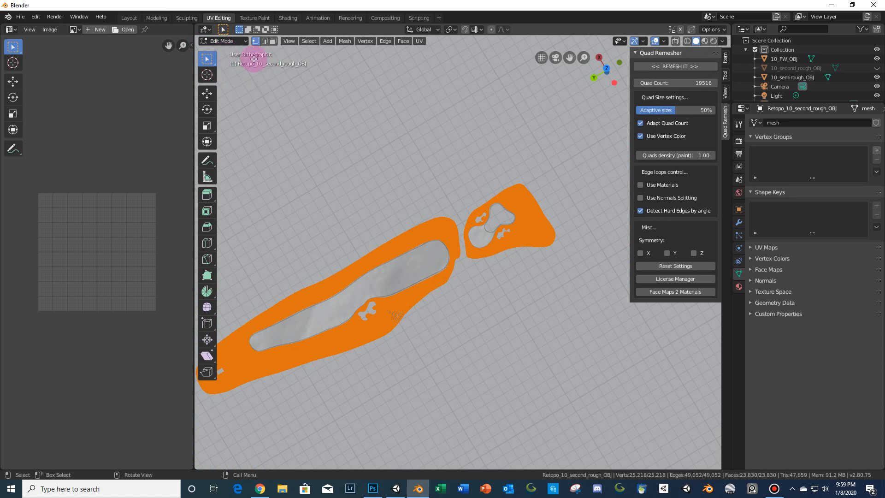
key("KP_7")
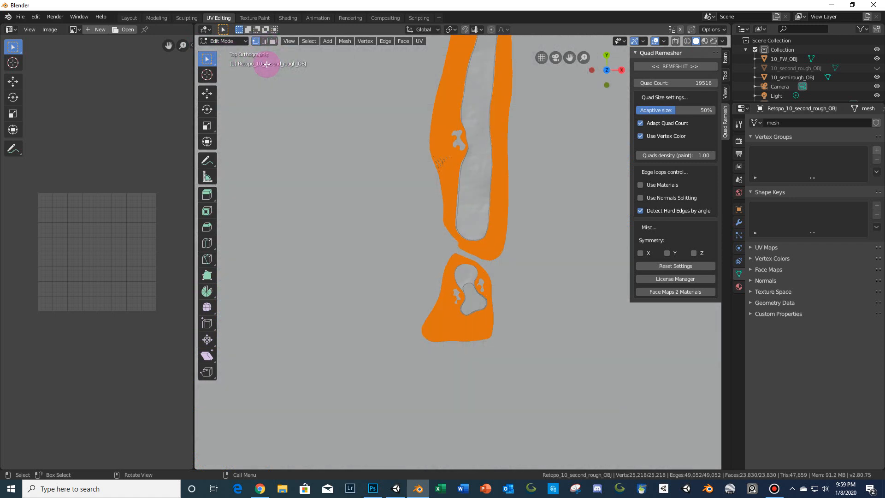
scroll(395, 145, "down", 6)
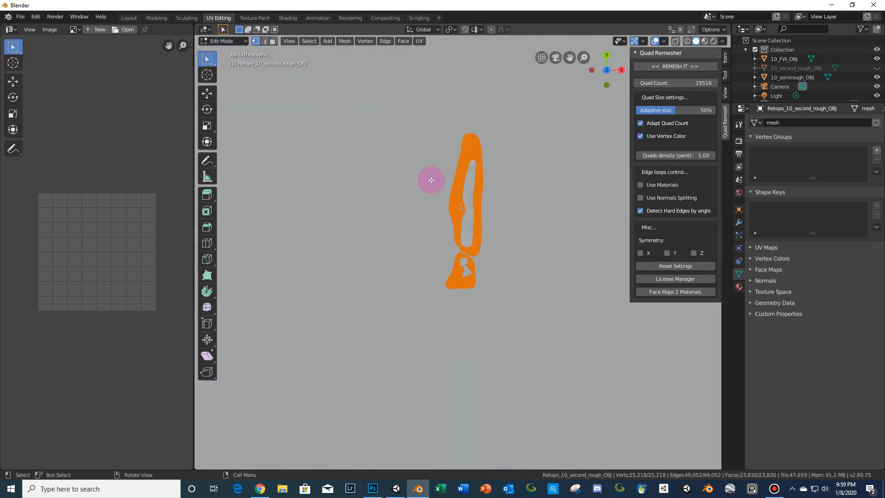
mouse_move(498, 225)
middle_mouse_down("shift")
mouse_move(440, 283)
mouse_move(482, 227)
middle_mouse_up("shift")
- Switch the remeshed rough back to Object Mode and select the course plane
key("Tab")
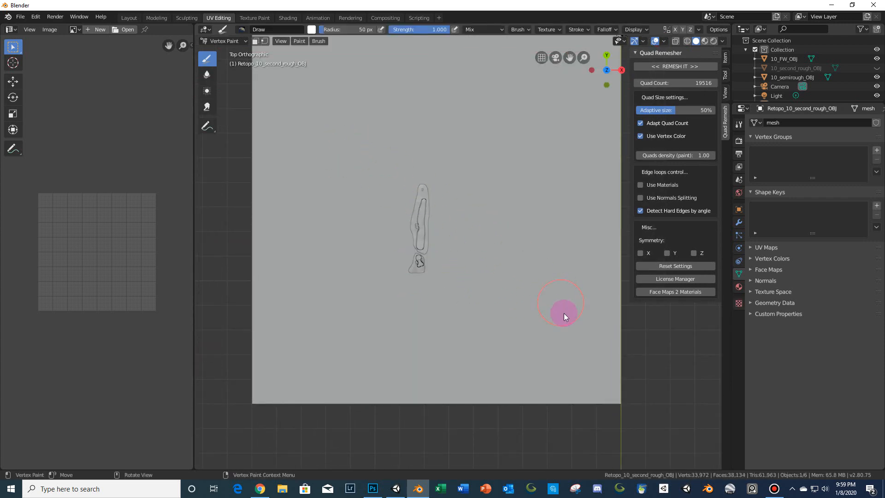
right_click(560, 349)
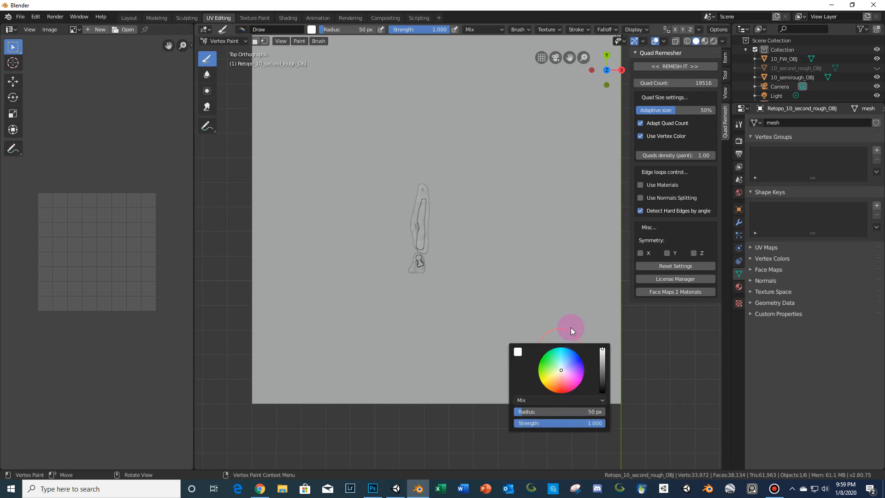
key("Tab")
left_click(220, 41)
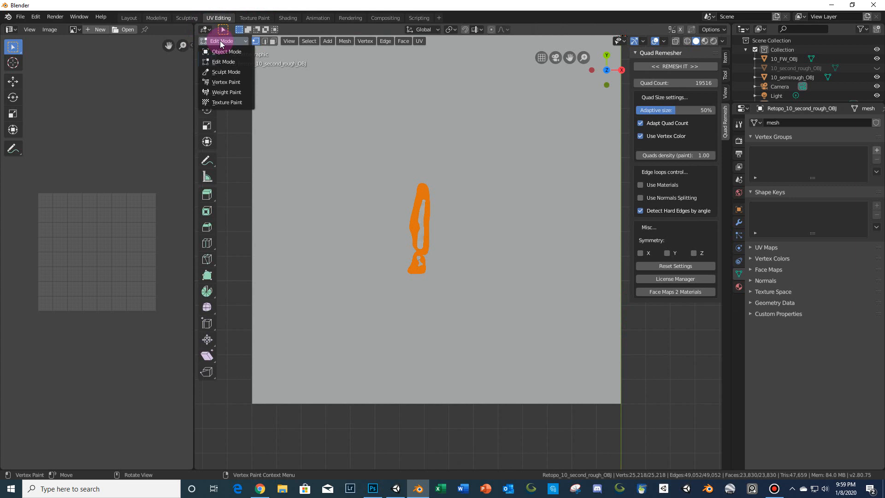
left_click(221, 51)
left_click(553, 308)
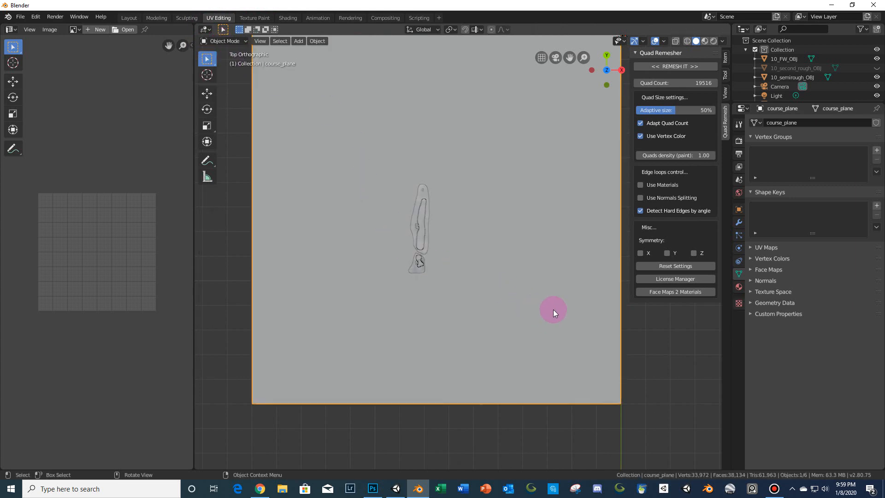
scroll(528, 302, "down", 3)
scroll(844, 81, "down", 2)
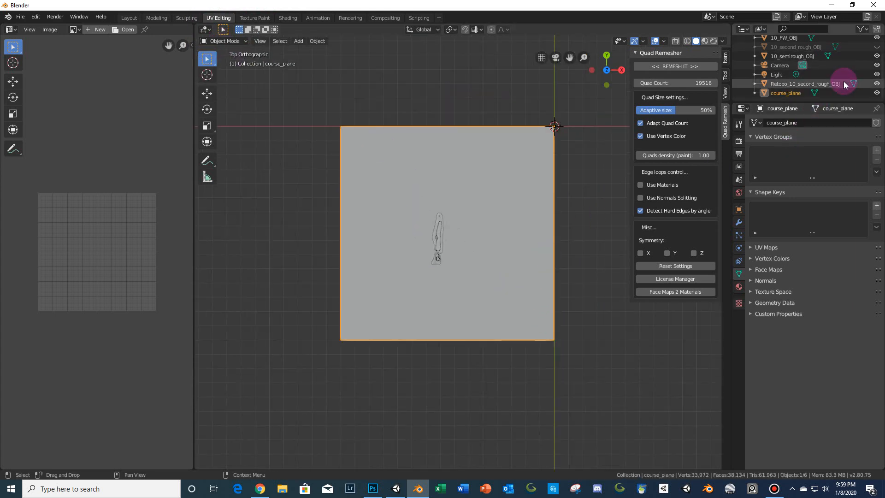
scroll(462, 314, "up", 5)
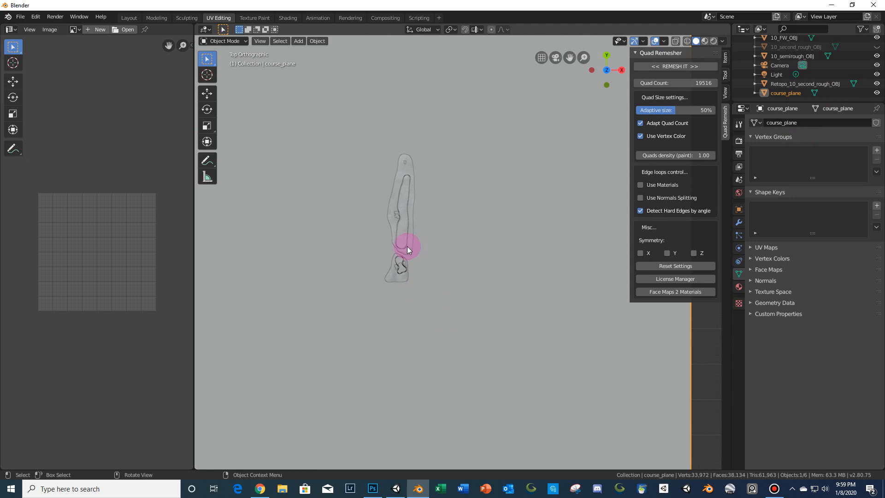
- Join the course plane and the remeshed rough into one object
scroll(436, 276, "down", 3)
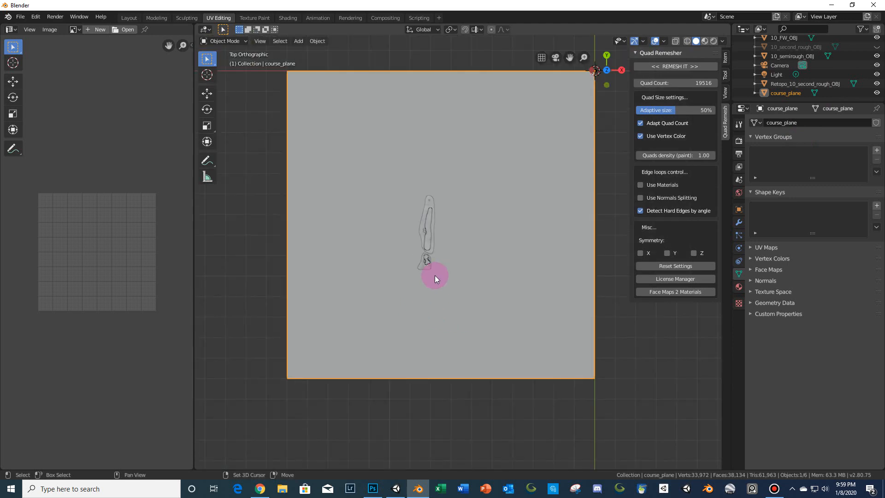
scroll(435, 275, "up", 3)
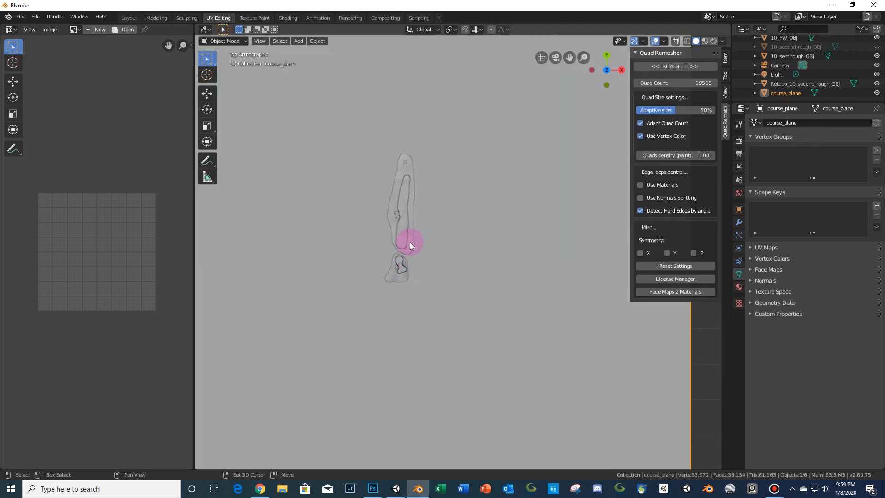
left_click(410, 242, "shift")
scroll(427, 255, "down", 4)
scroll(427, 255, "up", 2)
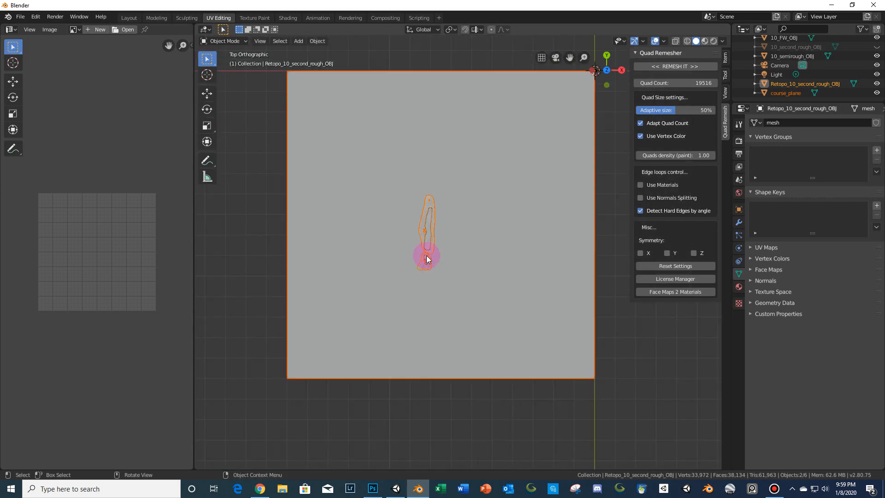
key("ctrl+j")
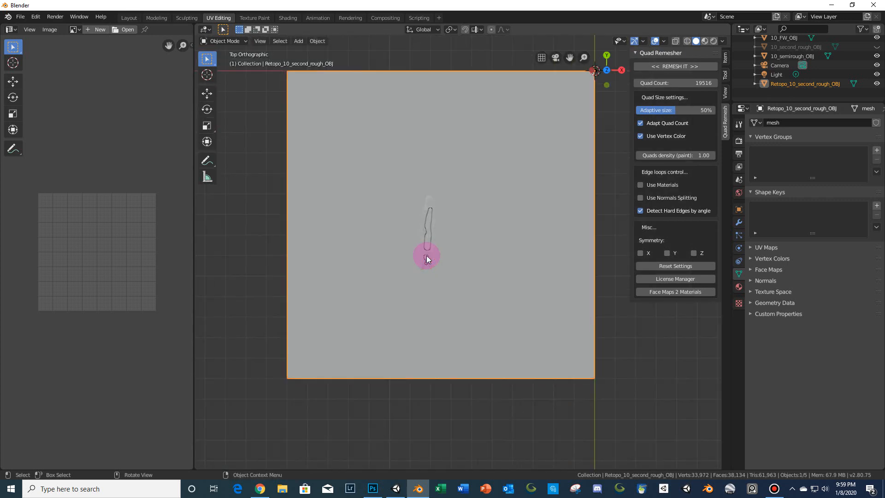
- In Edit Mode, select all geometry and UV unwrap it with Project from View (Bounds)
key("Tab")
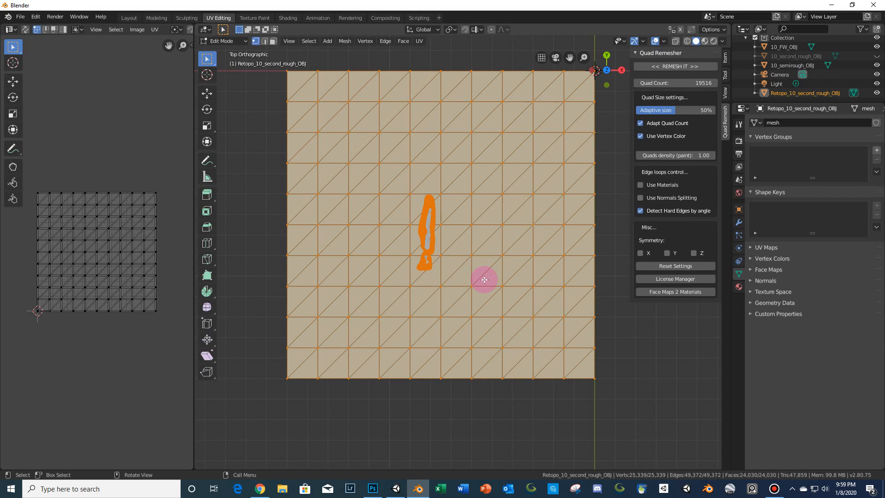
scroll(484, 279, "up", 2)
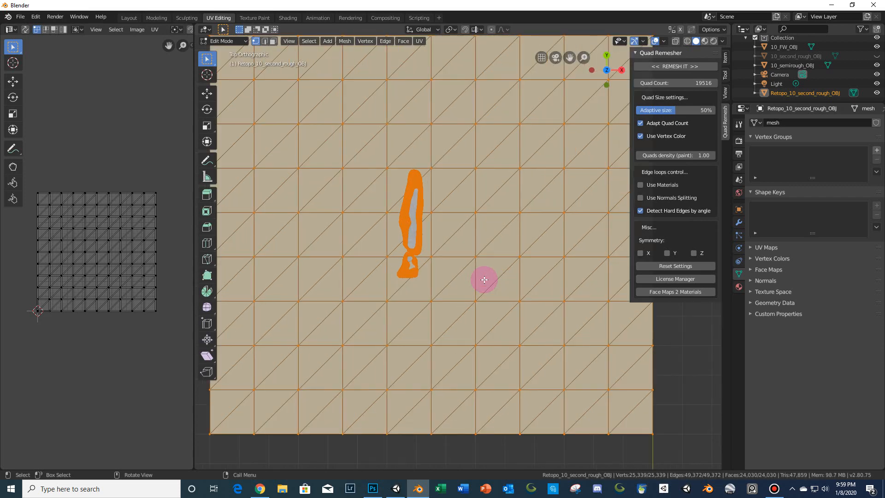
key("alt+a")
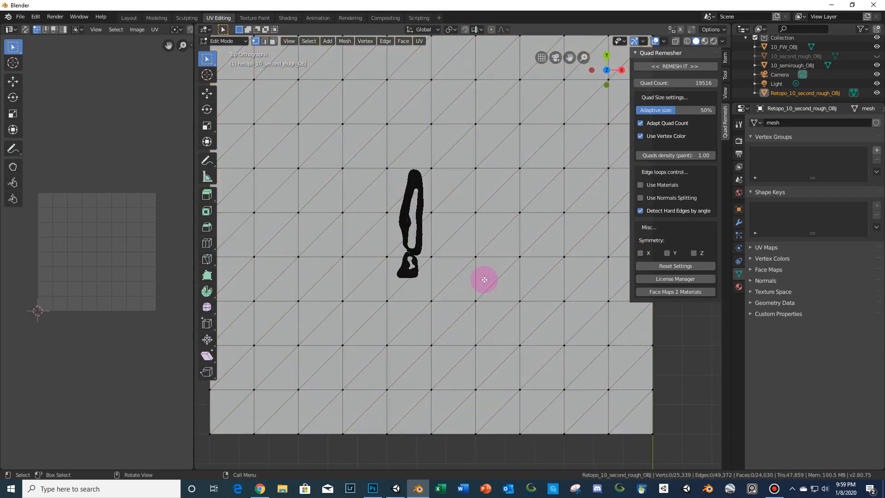
key("a")
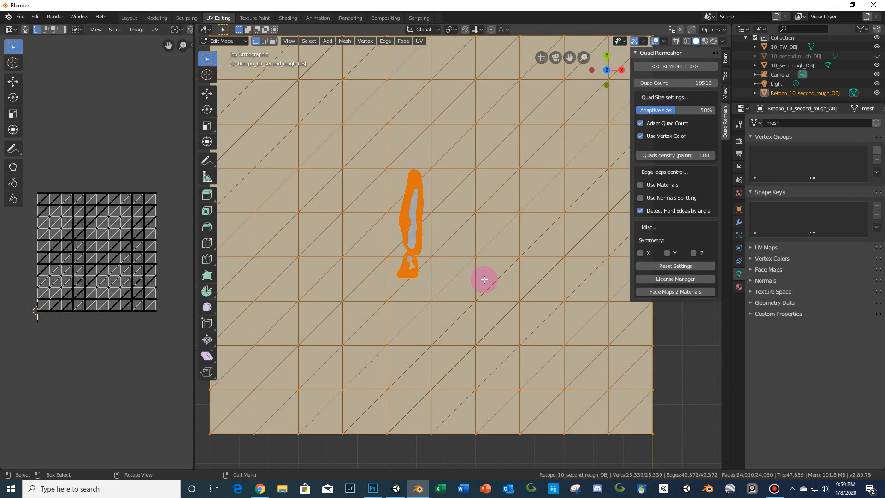
key("u")
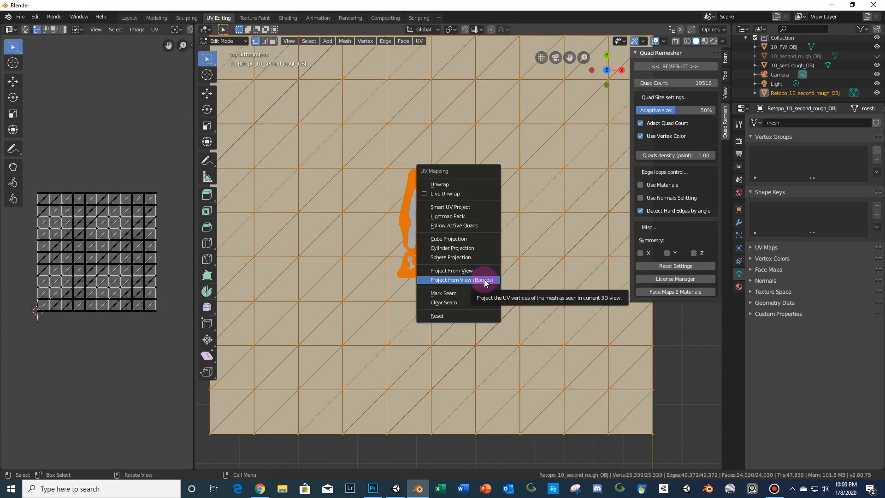
left_click(484, 281)
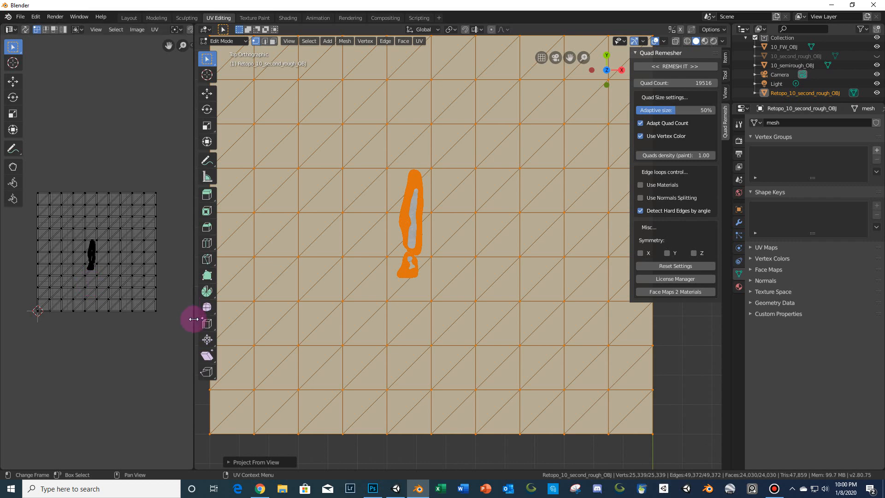
- Rotate all UVs 180 degrees in the widened UV editor
left_click_drag(193, 318, 367, 306)
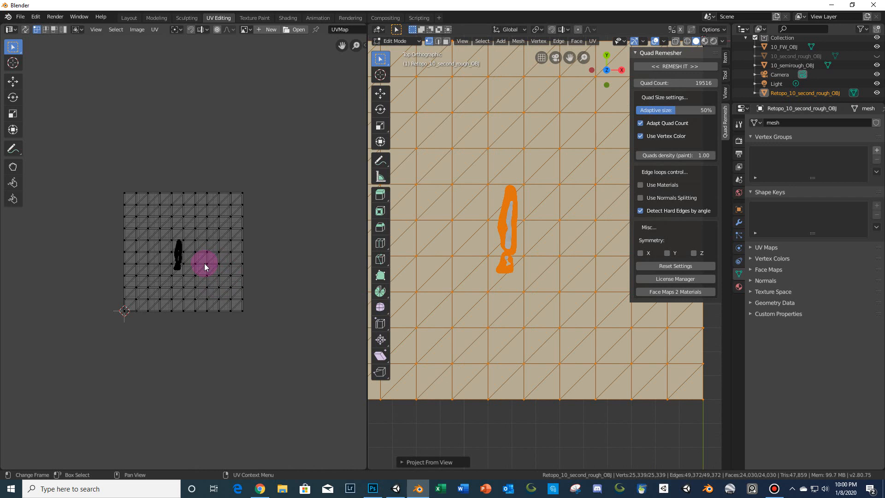
key("a")
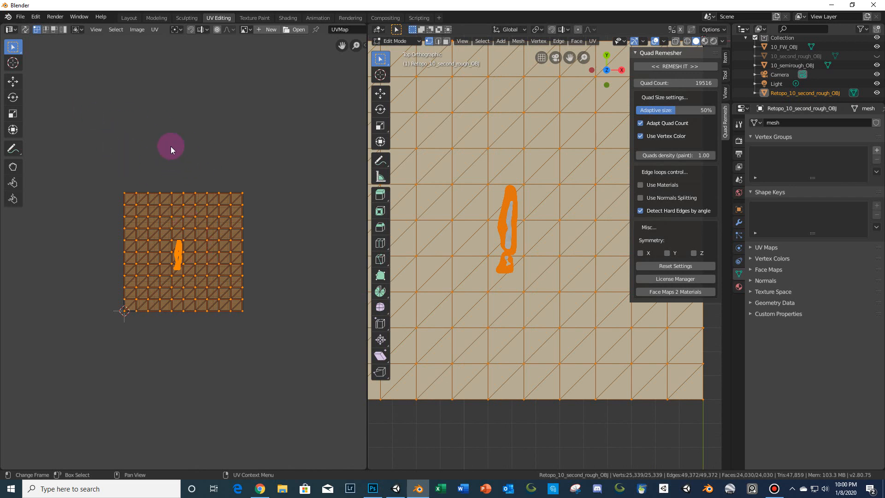
type("r180")
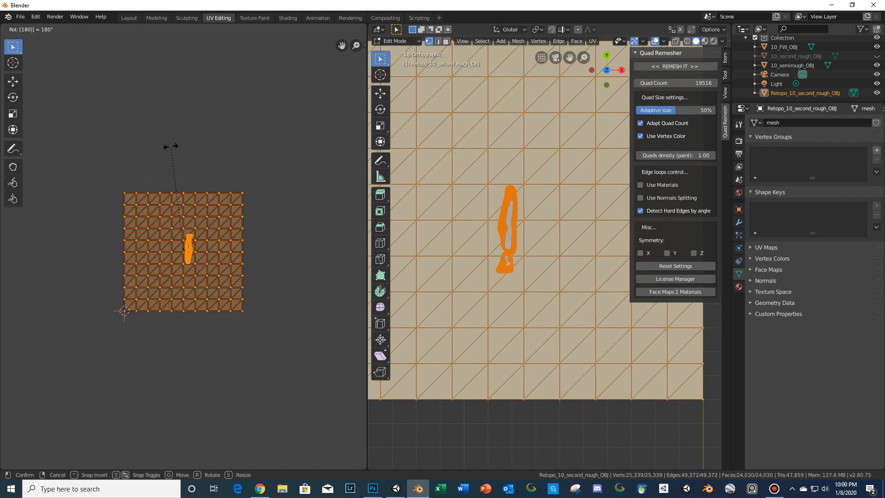
key("Return")
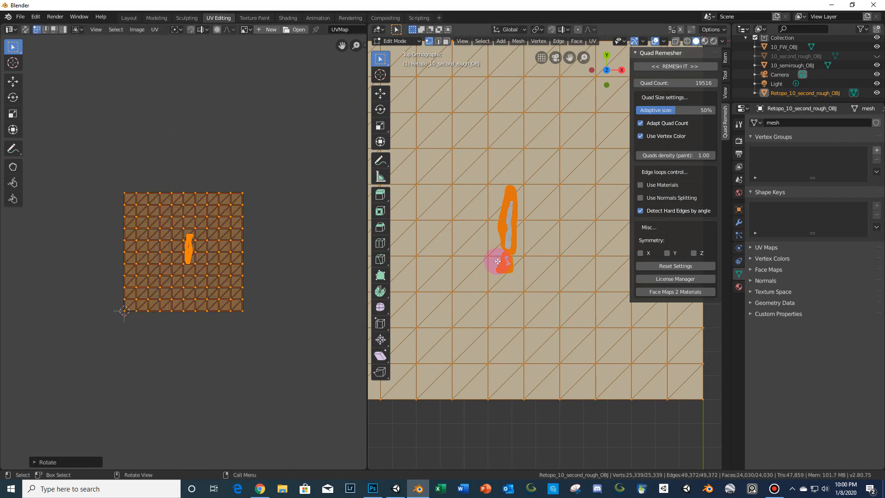
- Separate the mesh by material
left_click_drag(367, 335, 234, 344)
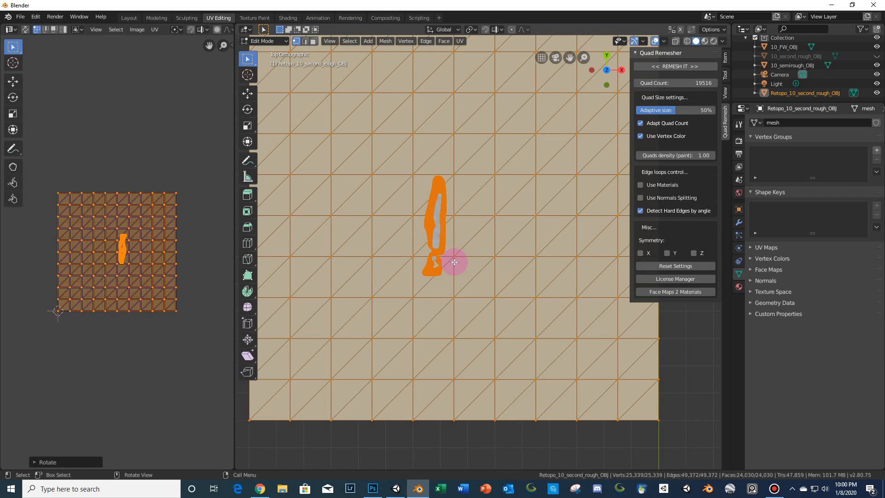
key("p")
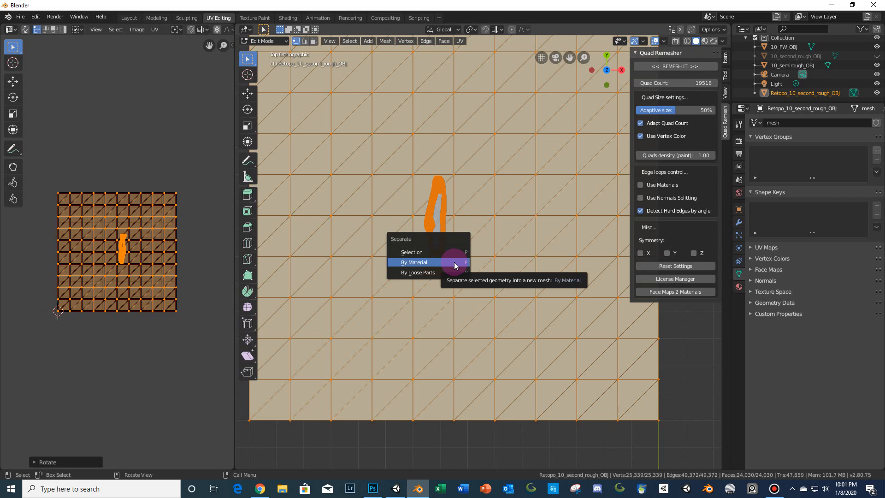
left_click(455, 263)
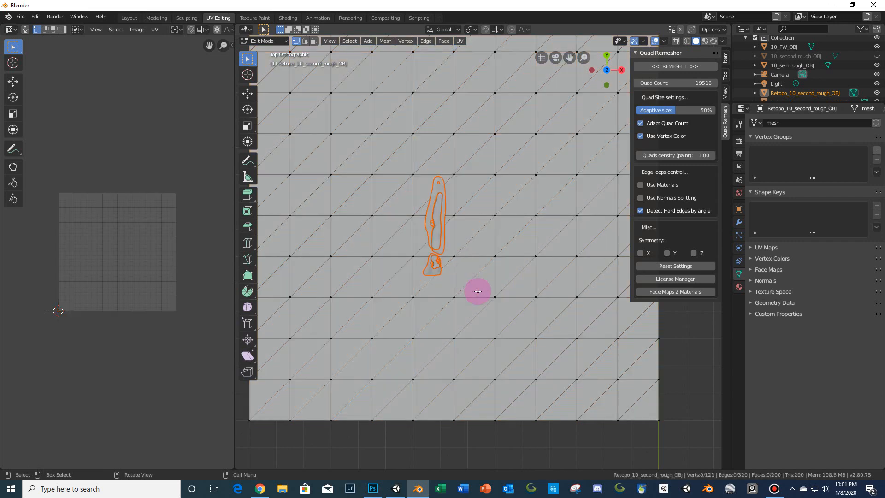
- Return to Object Mode and select the separated remeshed rough object
key("Tab")
left_click(442, 248)
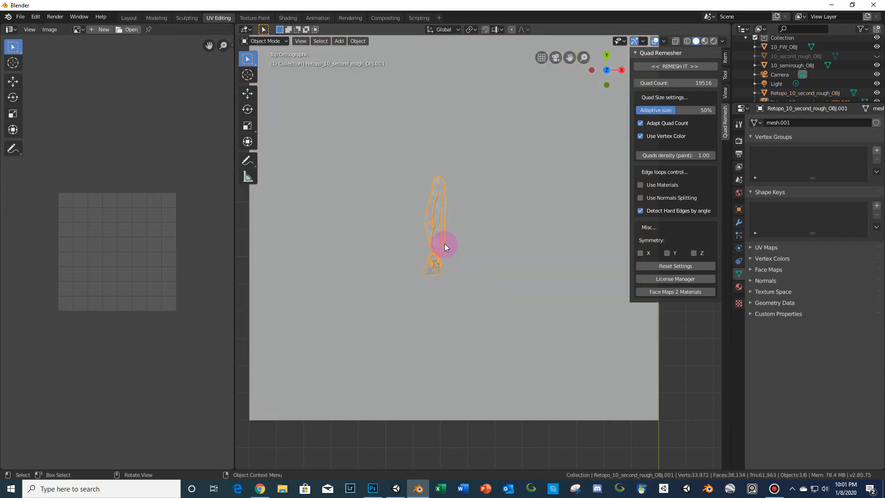
scroll(810, 69, "down", 1)
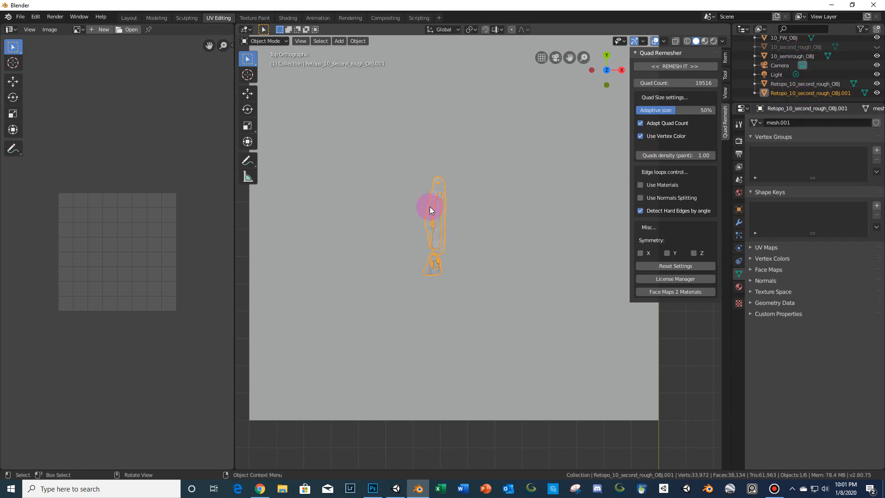
- Export the selected rough as FBX over 10_rough_FBX.fbx in the Hole 10 folder, enabling Selected Objects and Apply Transform
left_click(20, 16)
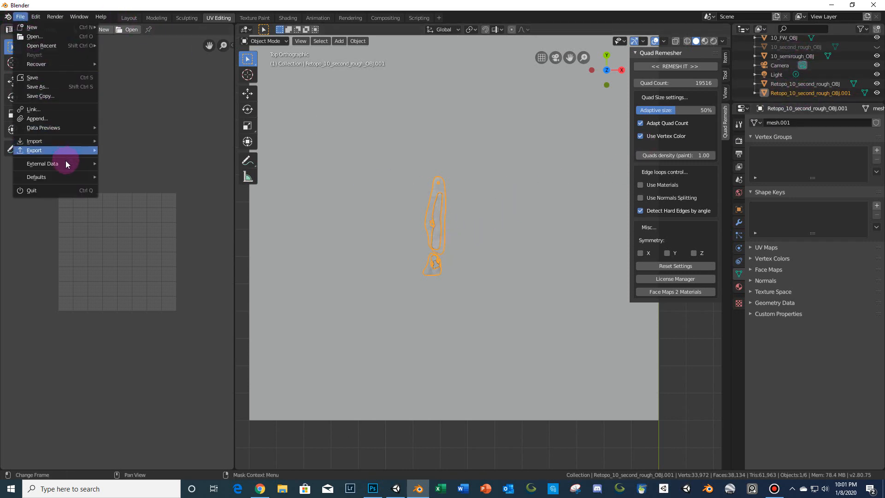
mouse_move(59, 152)
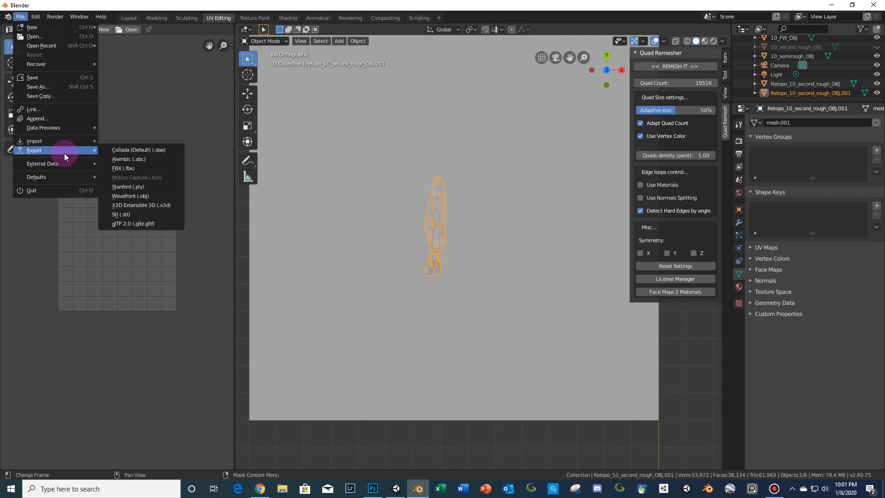
left_click(118, 168)
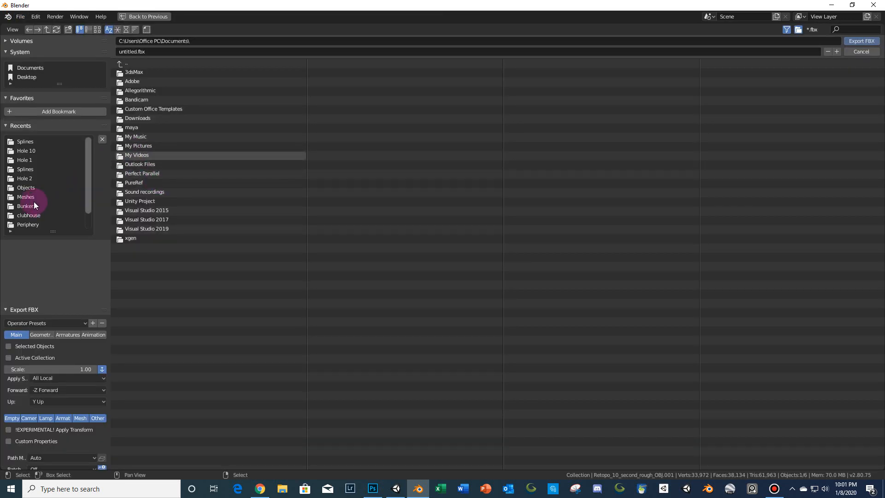
left_click(24, 142)
double_click(138, 153)
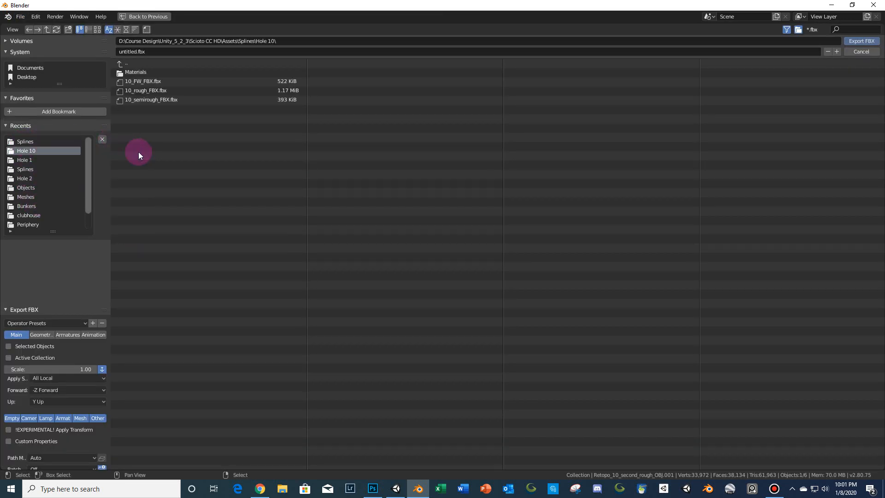
left_click(154, 91)
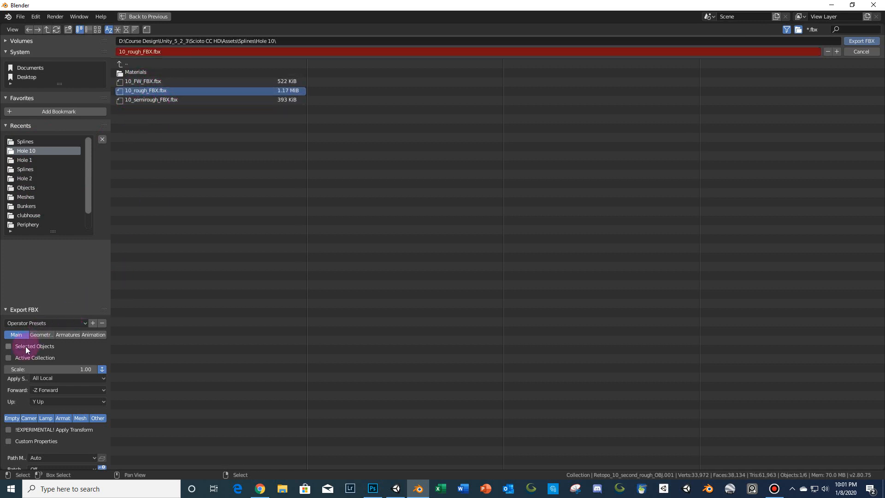
left_click(5, 348)
left_click(24, 431)
left_click(860, 41)
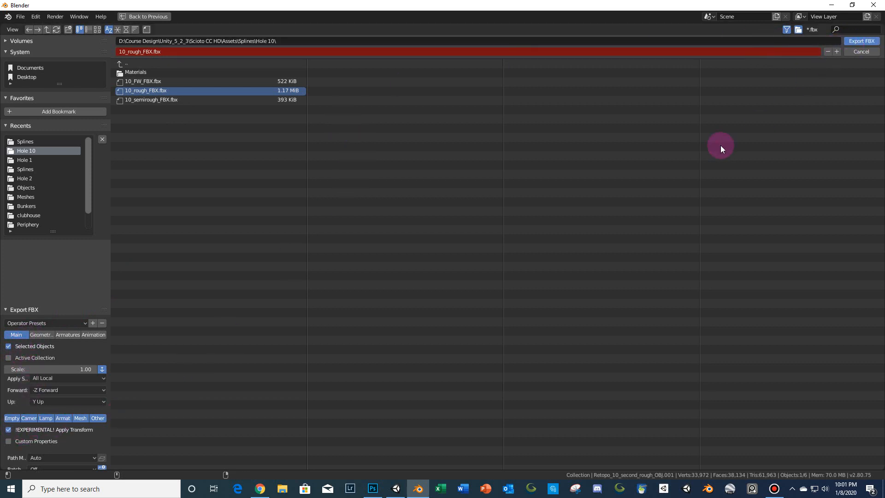
- Switch to Unity and select the 10_rough_FBX asset in the project's Hole 10 folder
left_click(395, 494)
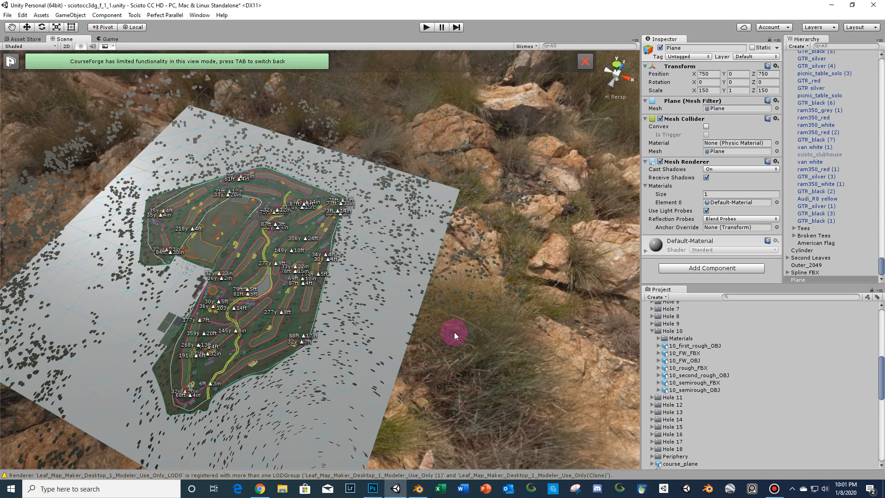
scroll(374, 305, "up", 4)
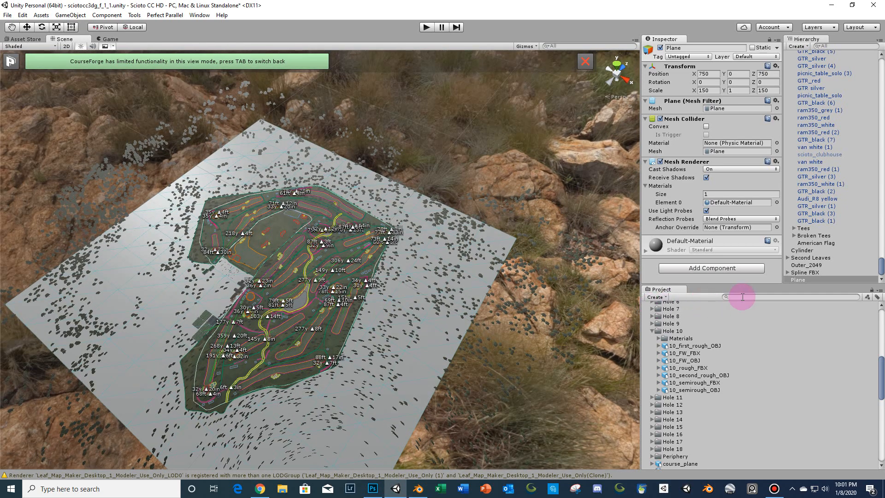
left_click(693, 368)
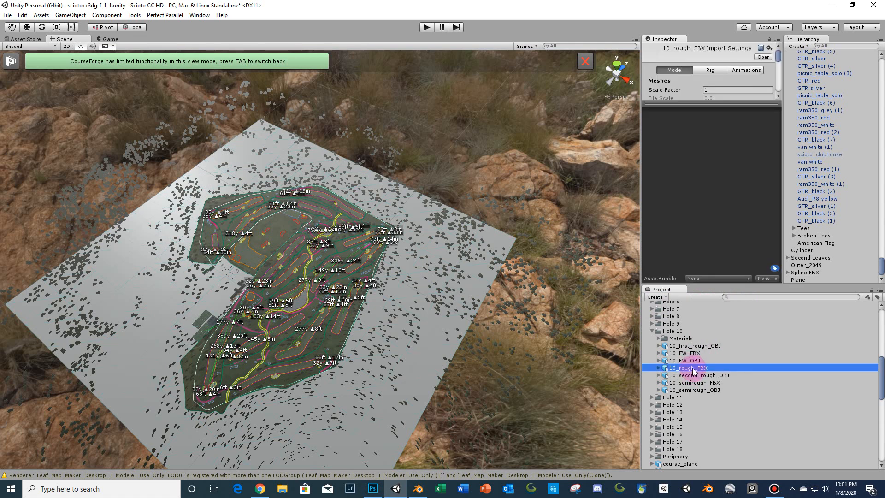
left_click_drag(692, 372, 666, 370)
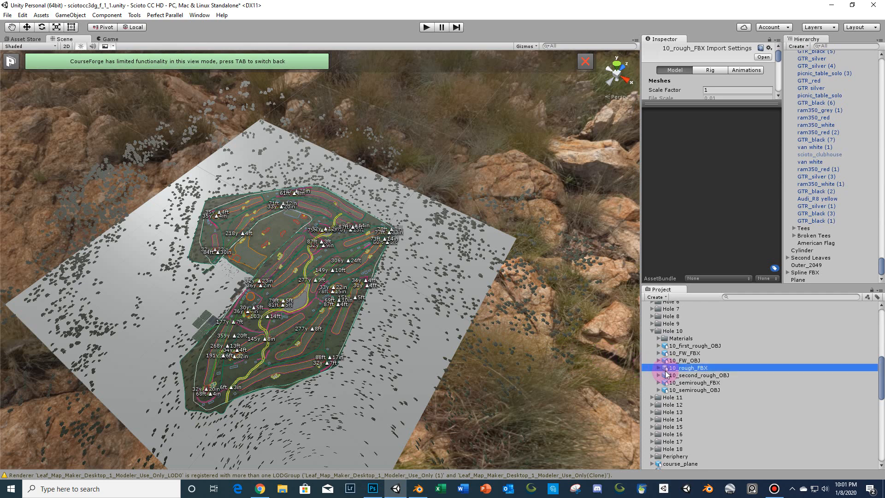
- Filter the hierarchy by 10_ and delete the 10_rough_FBX and 10_semirough_FBX scene objects, then clear the filter
left_click(841, 48)
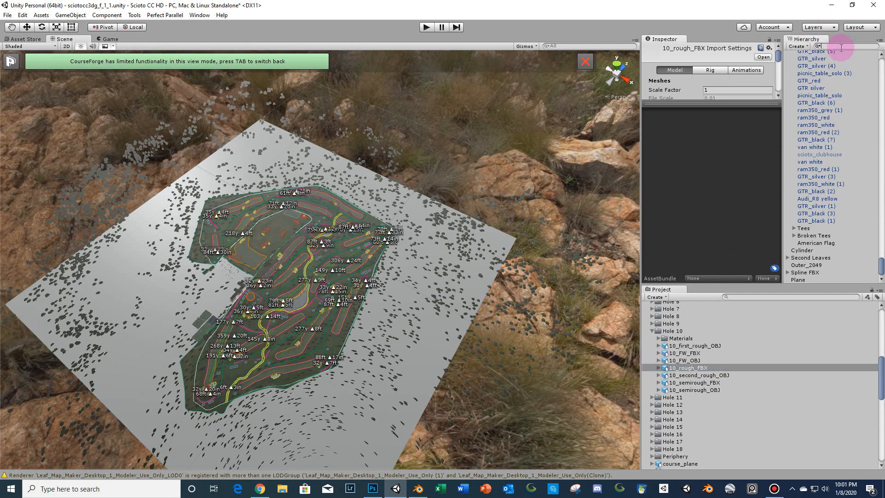
type("10_")
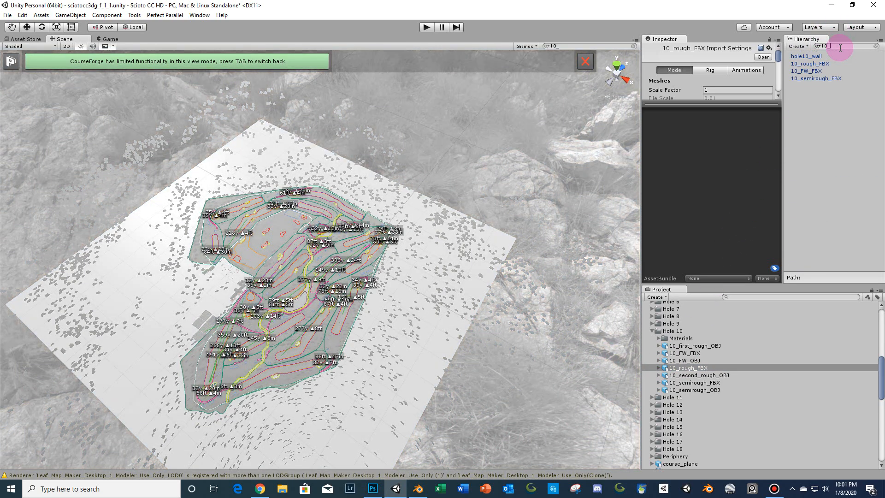
left_click(804, 64)
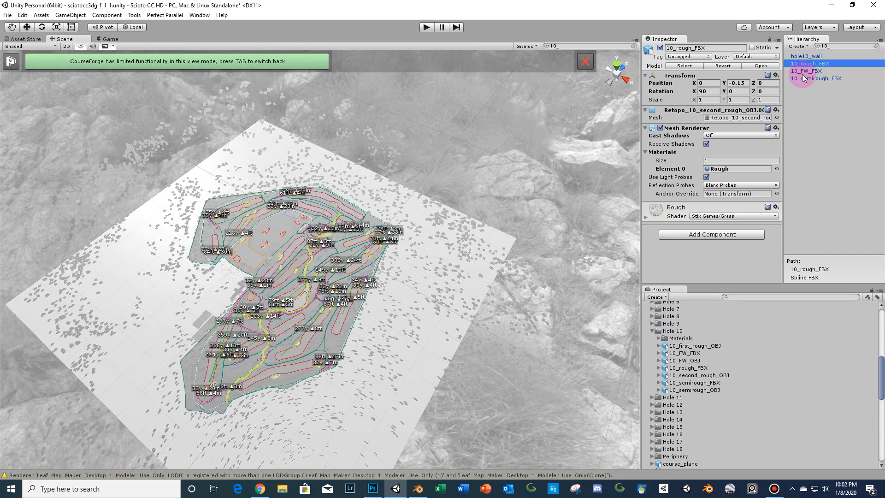
left_click(803, 79, "ctrl")
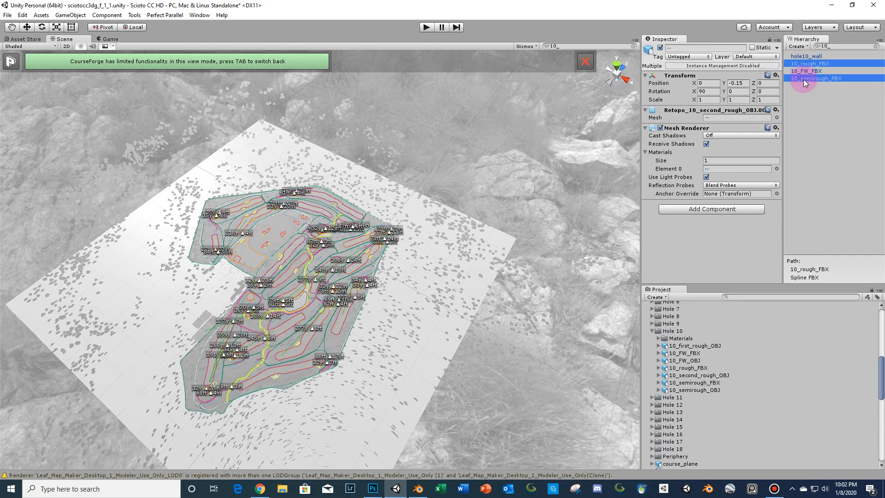
key("Delete")
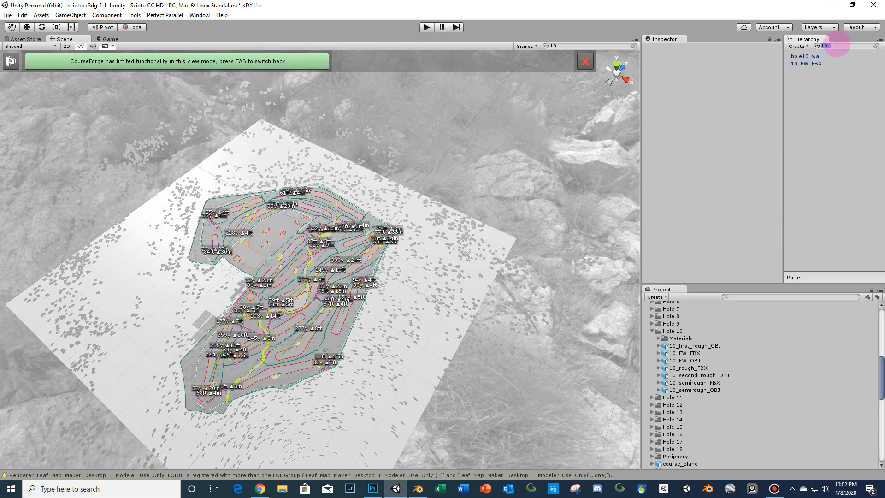
key("BackSpace")
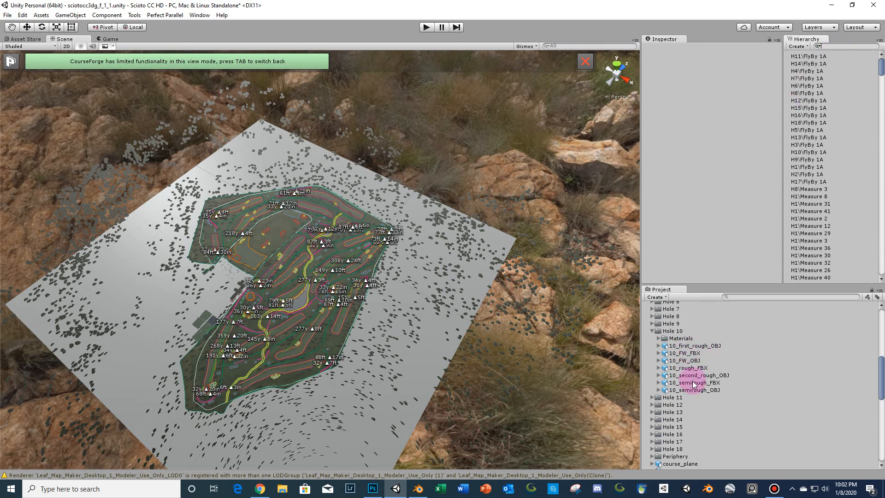
- Place the 10_rough_FBX model into the scene and set its position to 0, 0, 0
left_click(681, 354)
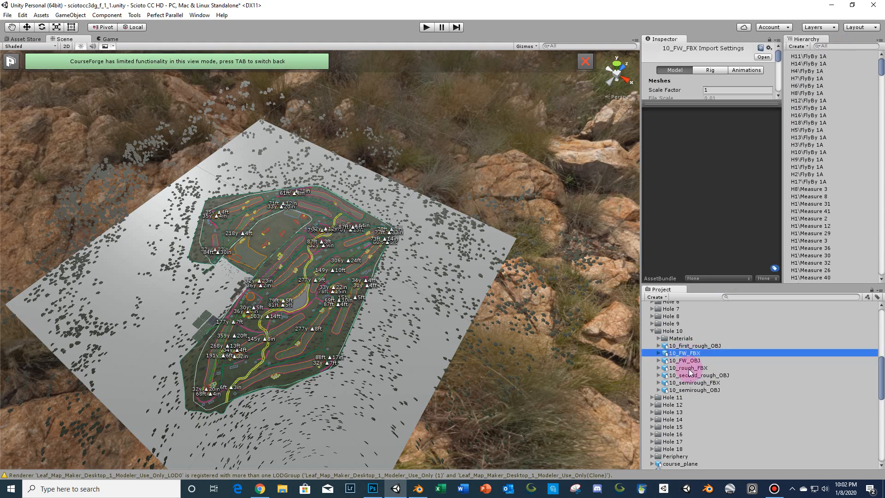
left_click_drag(687, 368, 386, 310)
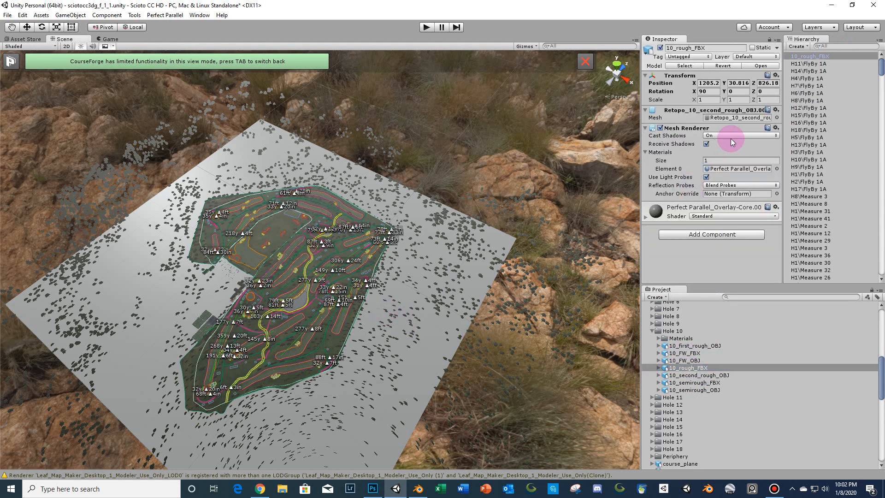
left_click(718, 85)
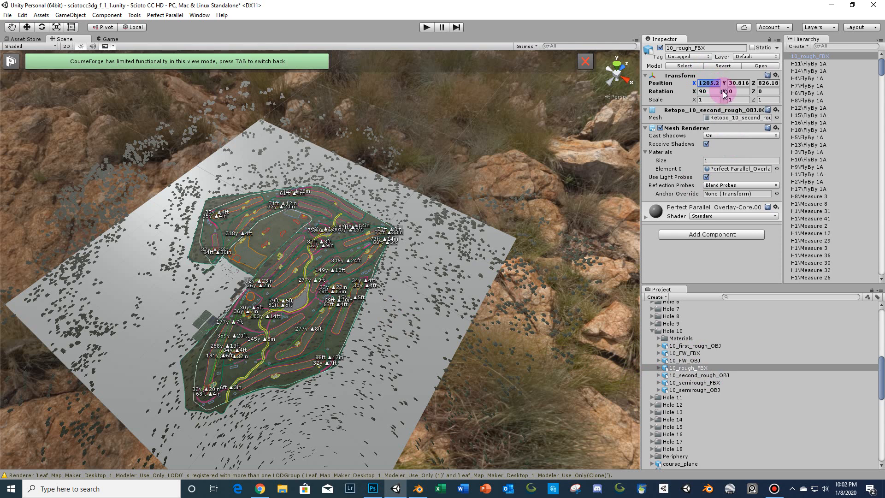
type("0")
key("Tab")
type("0")
key("Tab")
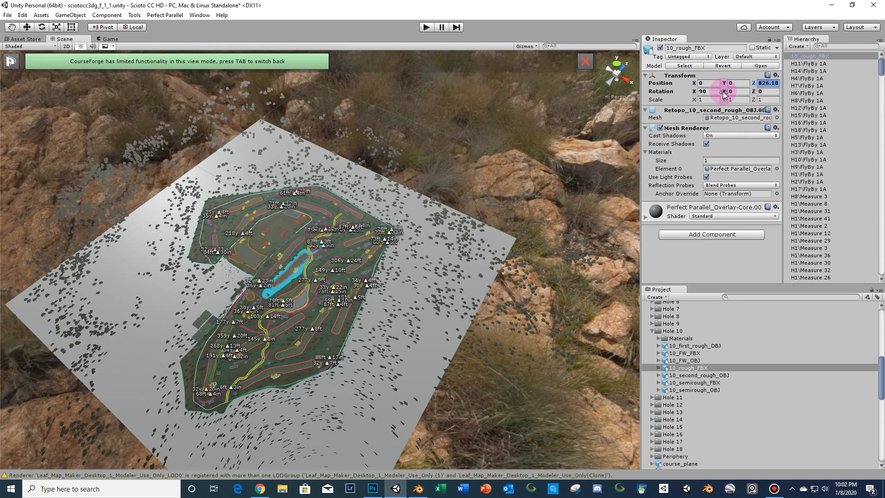
type("0f")
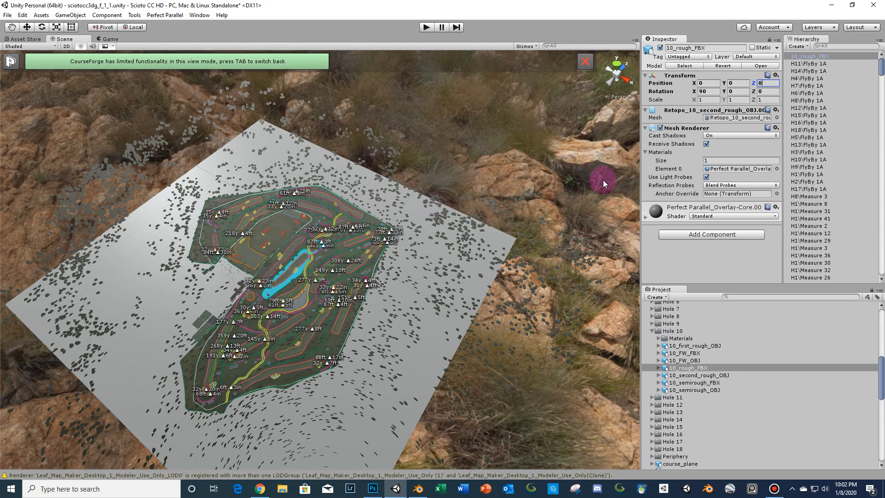
- Select the existing spline under the lake area and zoom in to inspect the rough surfaces there
left_click(438, 275)
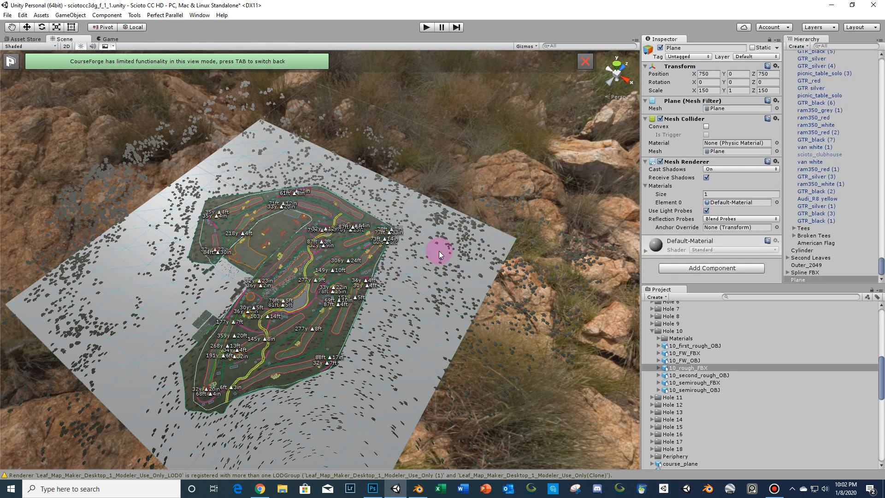
left_click(294, 278)
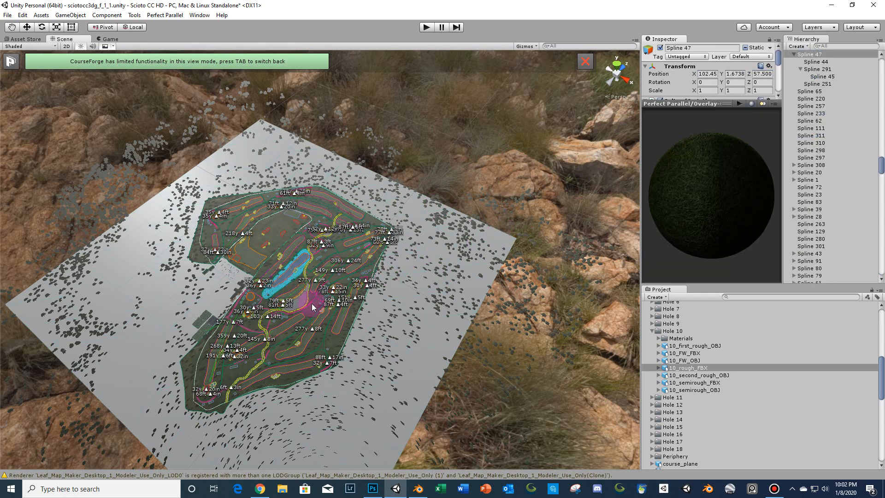
scroll(312, 303, "up", 6)
scroll(355, 286, "up", 5)
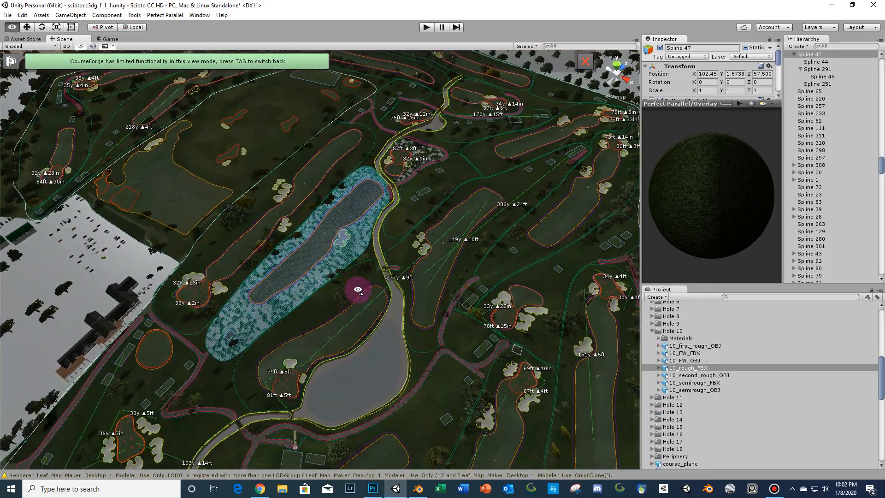
key("w")
right_click_drag(358, 290, 417, 262)
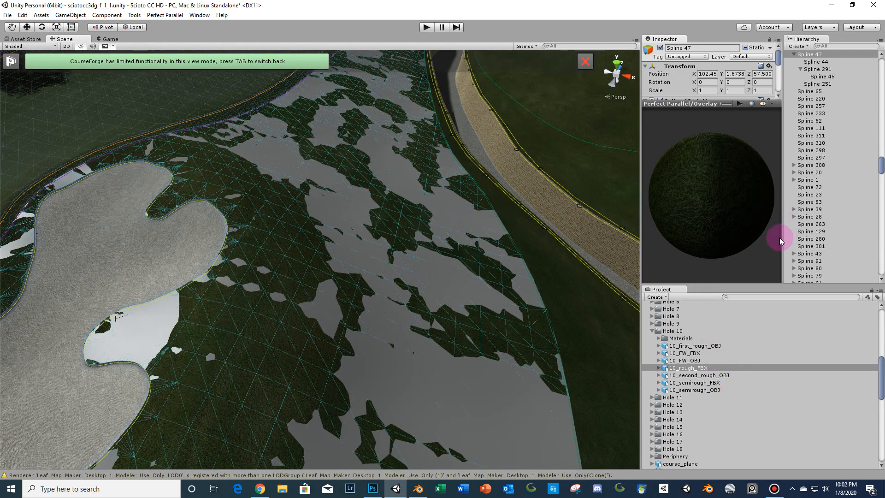
- Assign the Rough material to the Spline 47 mesh
scroll(722, 367, "down", 5)
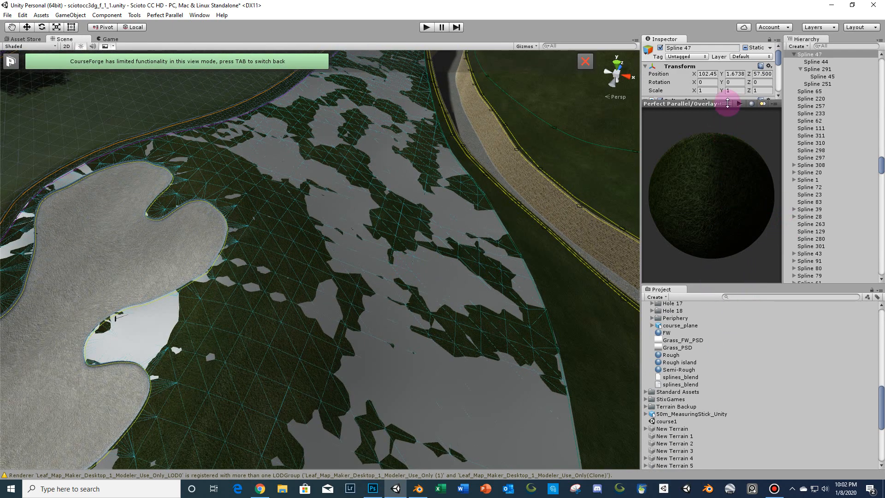
left_click_drag(730, 102, 735, 210)
scroll(737, 170, "down", 4)
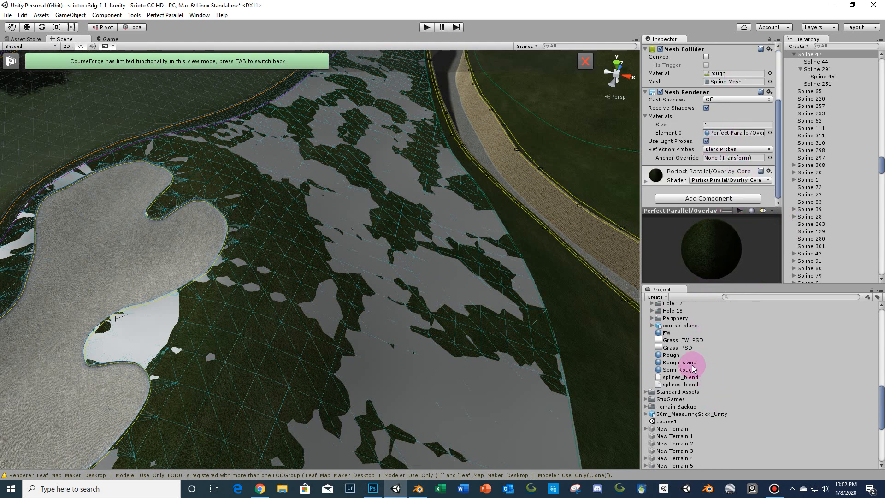
left_click_drag(676, 359, 734, 133)
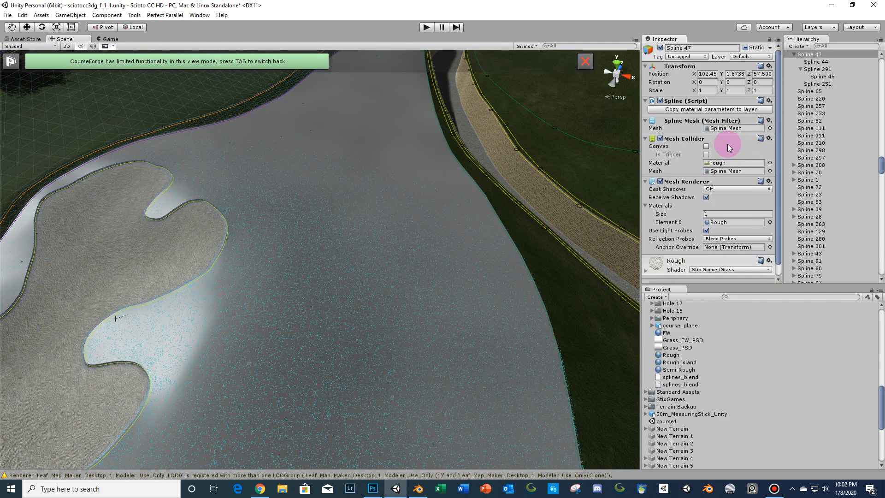
- Select the new 10_rough_FBX mesh and turn its Cast Shadows off
left_click(407, 245)
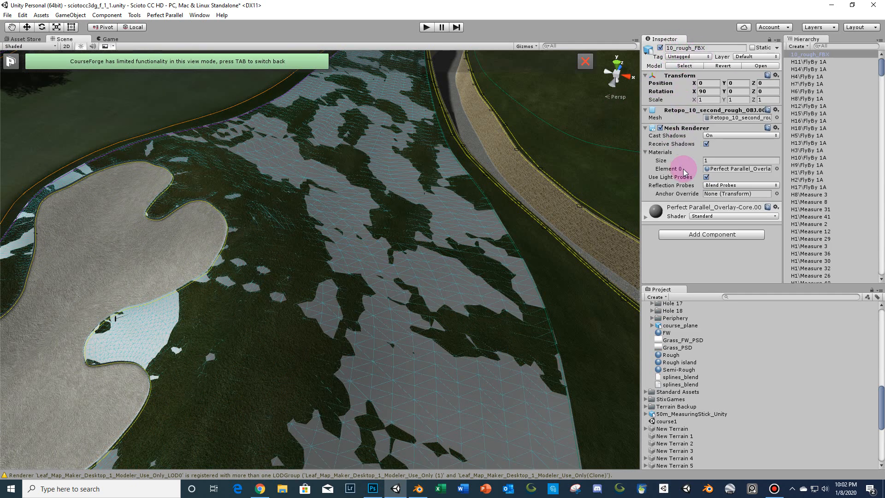
left_click(721, 135)
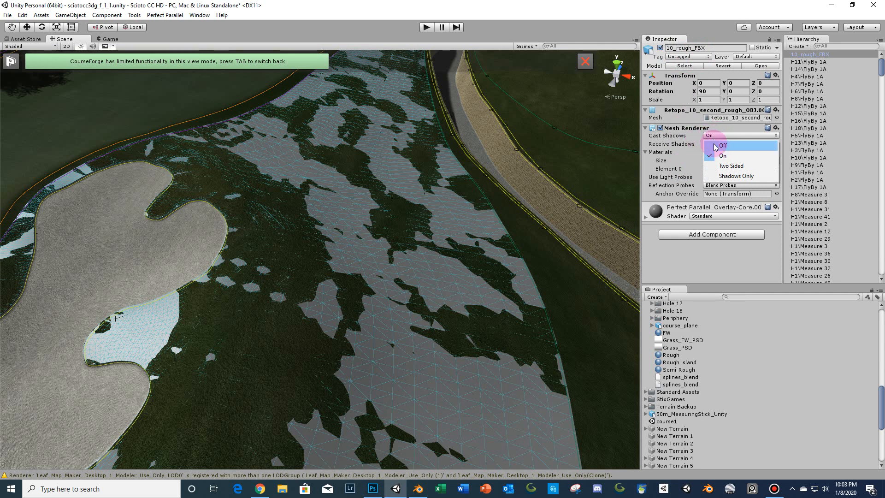
left_click(717, 146)
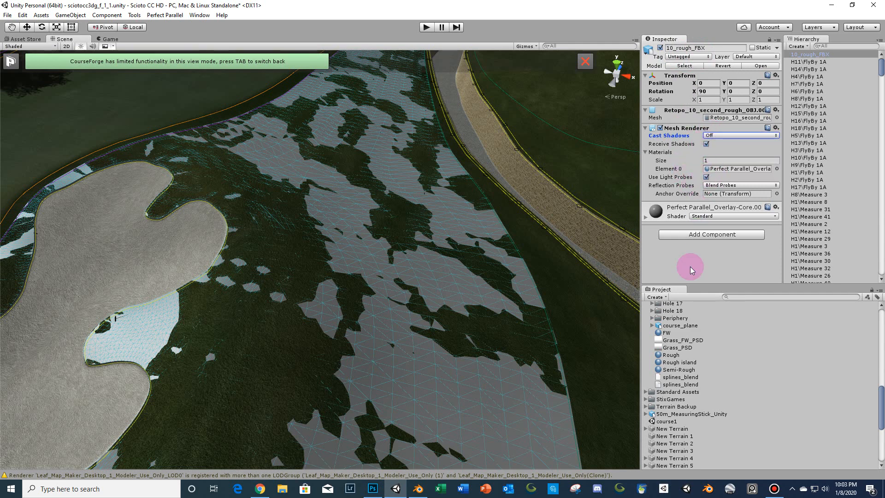
- Assign the Rough material to the new rough mesh's Element 0 slot
left_click_drag(666, 354, 722, 170)
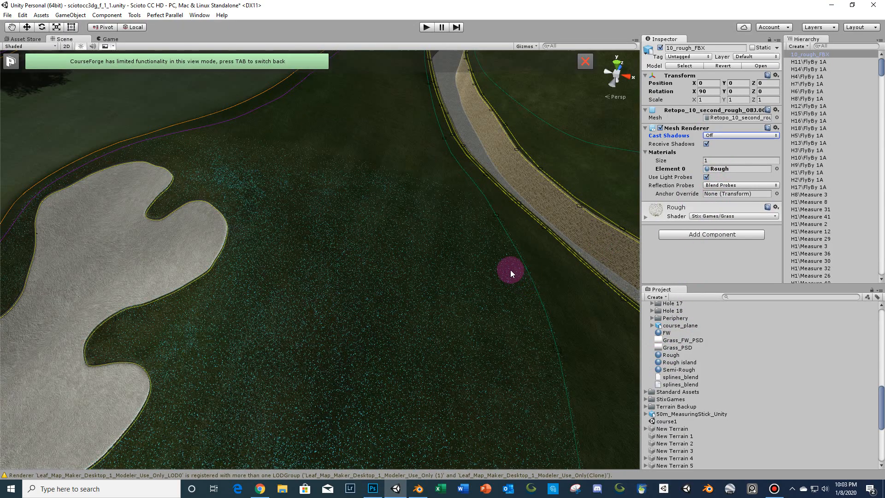
left_click_drag(510, 270, 499, 215)
middle_click_drag(499, 216, 500, 219)
- Open the Rough grass material and widen the inspector to review its shader settings
left_click(500, 114)
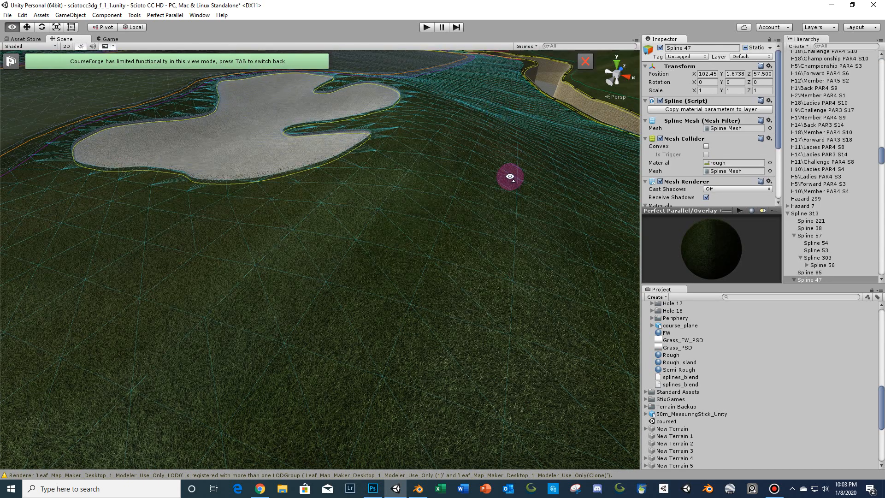
middle_click_drag(509, 178, 452, 227)
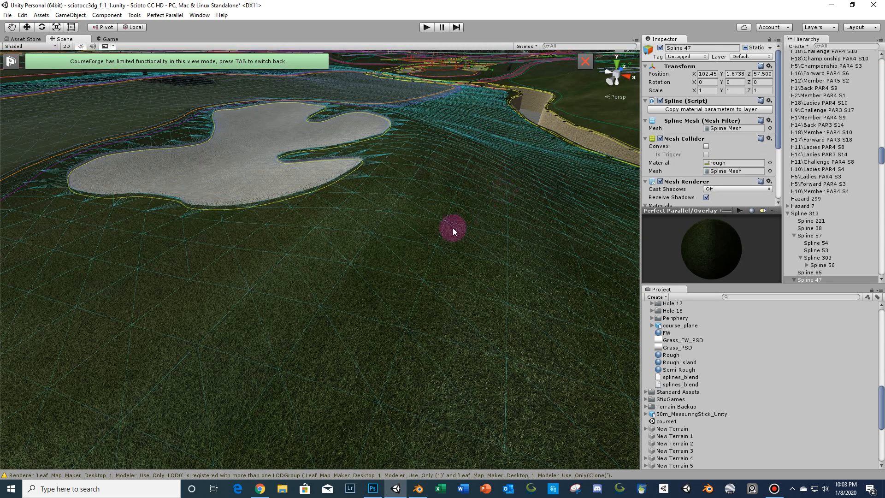
left_click(672, 356)
left_click_drag(641, 373, 465, 409)
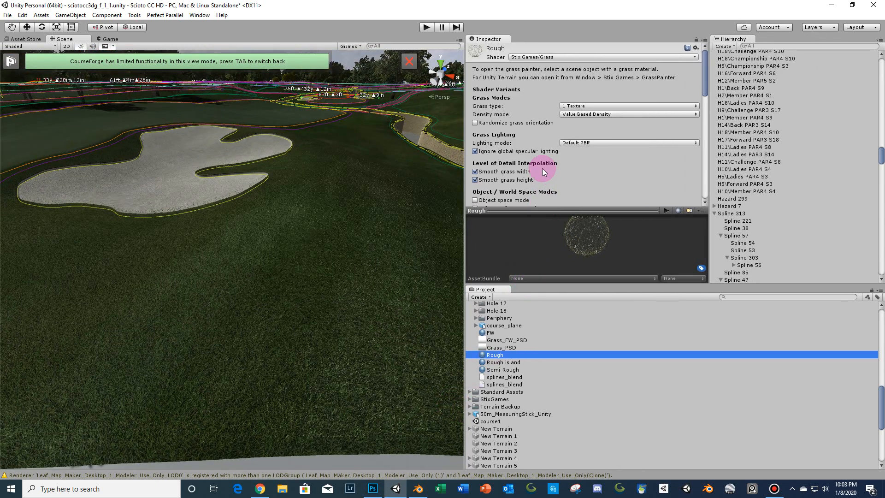
left_click_drag(558, 210, 564, 250)
left_click_drag(569, 283, 571, 344)
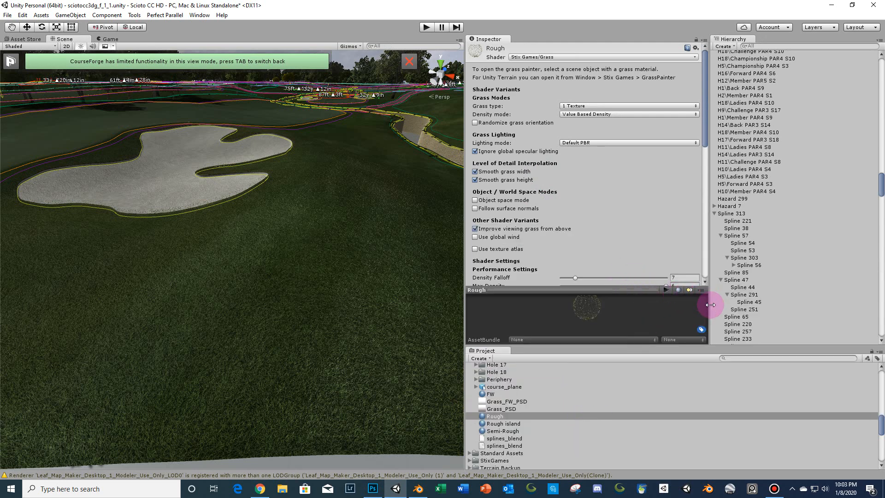
left_click_drag(710, 304, 742, 295)
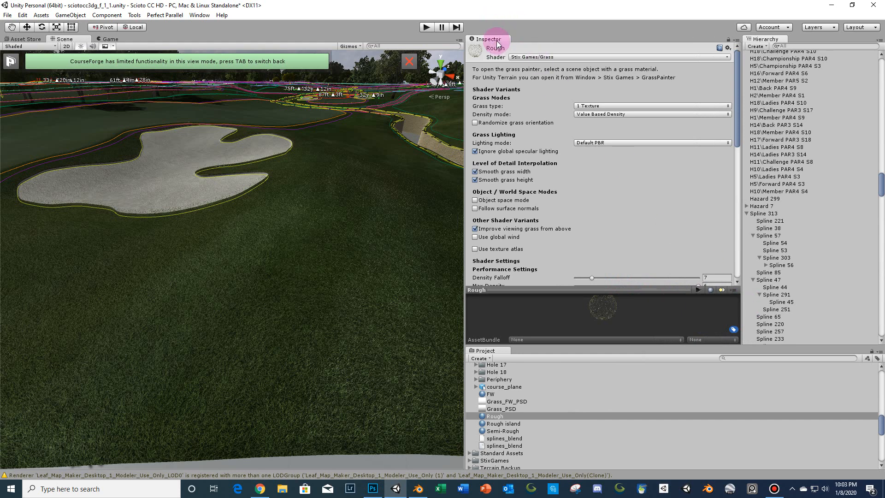
left_click_drag(496, 43, 456, 70)
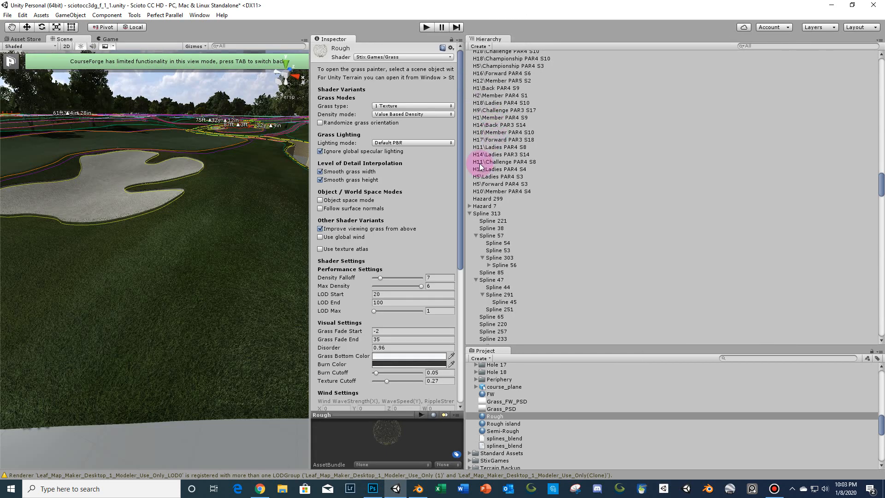
left_click_drag(465, 183, 777, 168)
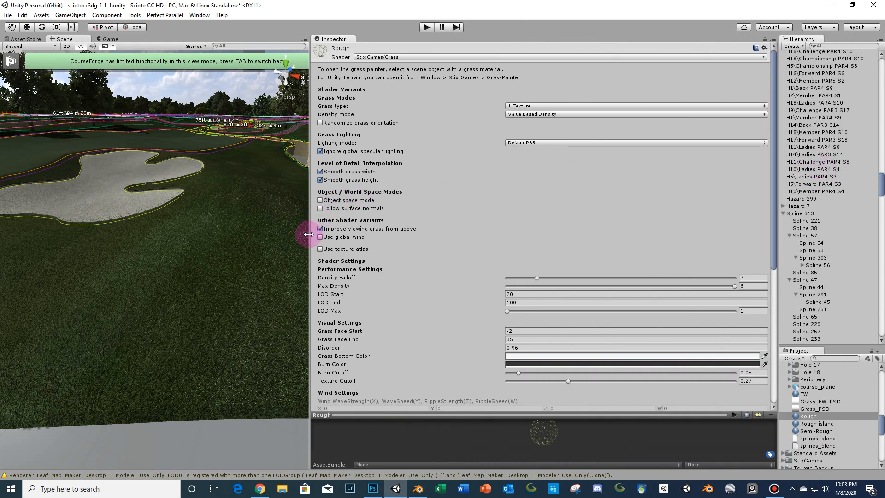
left_click_drag(311, 234, 504, 235)
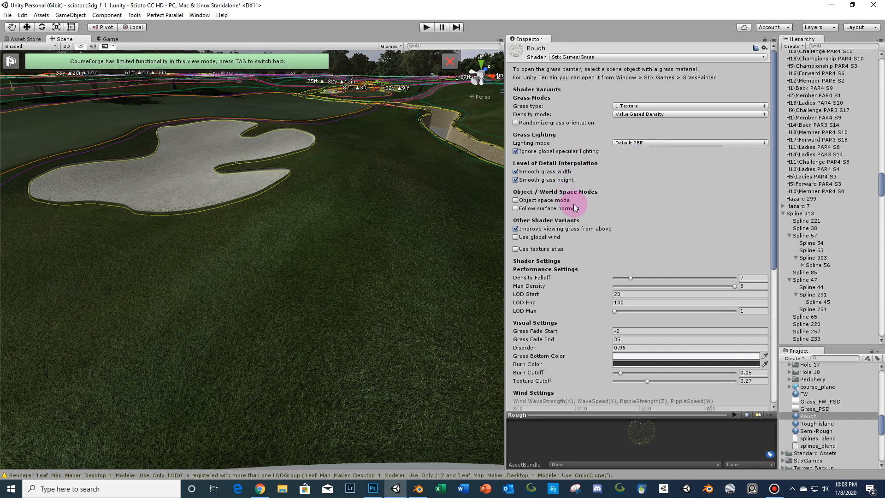
scroll(687, 215, "down", 3)
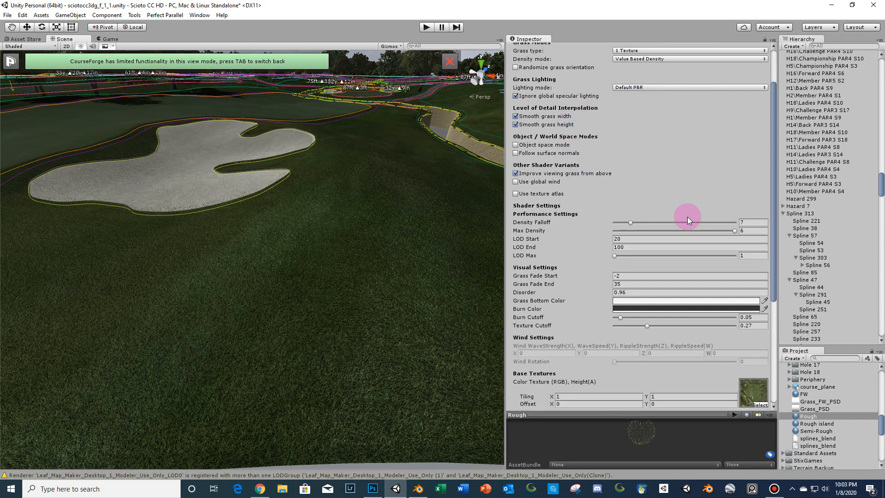
left_click_drag(775, 206, 775, 233)
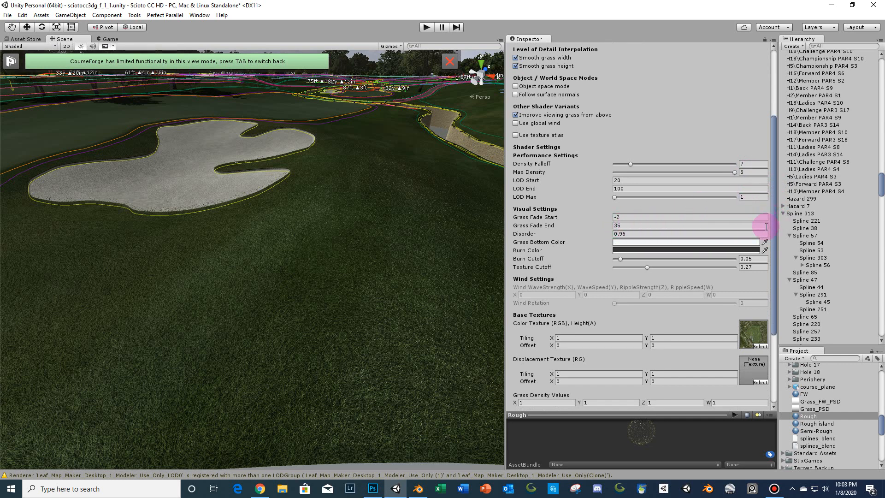
left_click_drag(773, 238, 774, 302)
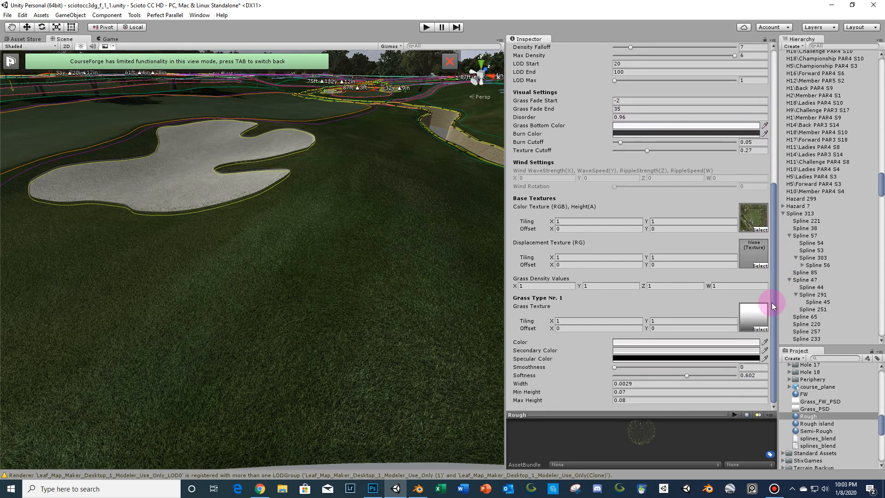
- Locate the Rough material's color texture and grass texture in the project
left_click(758, 220)
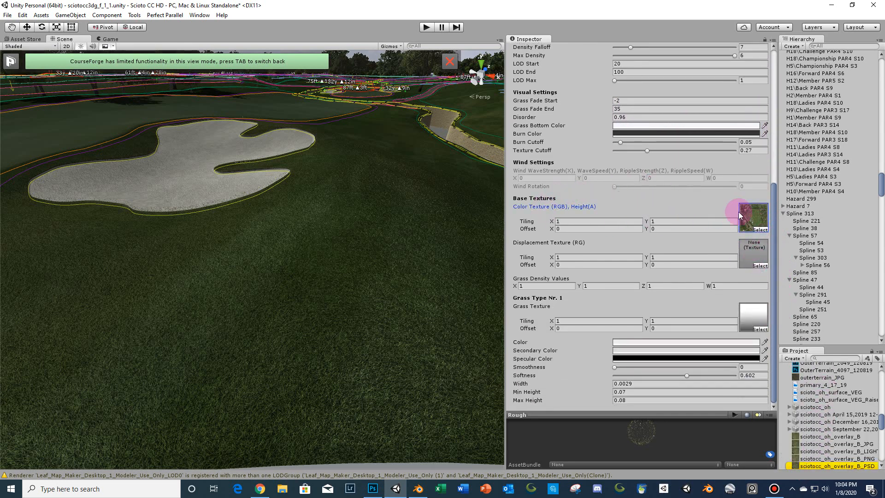
left_click(757, 217)
left_click(755, 322)
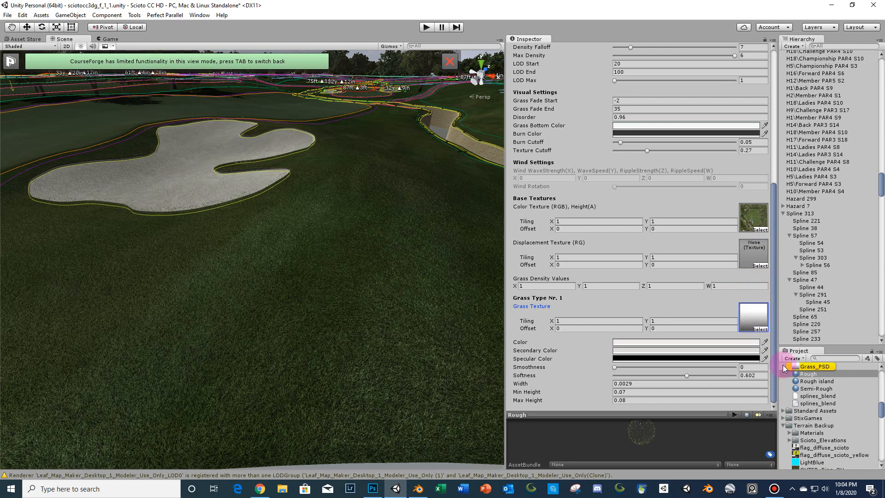
scroll(804, 383, "up", 3)
left_click(814, 406)
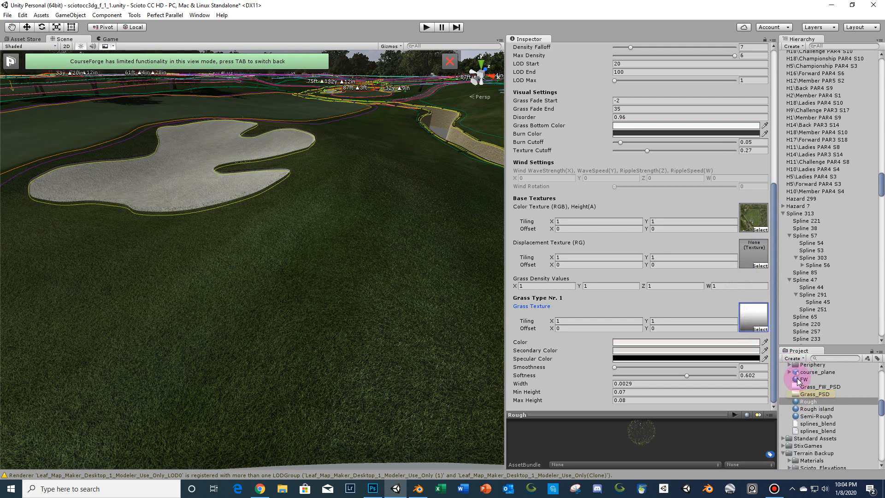
- Set the Rough material's Grass Type Nr. 1 Grass Texture to the Grass texture
left_click(755, 314)
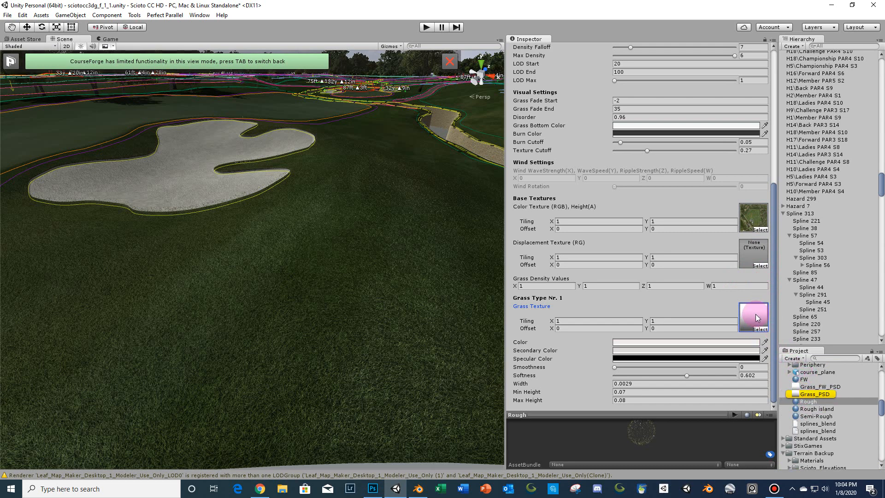
left_click(760, 330)
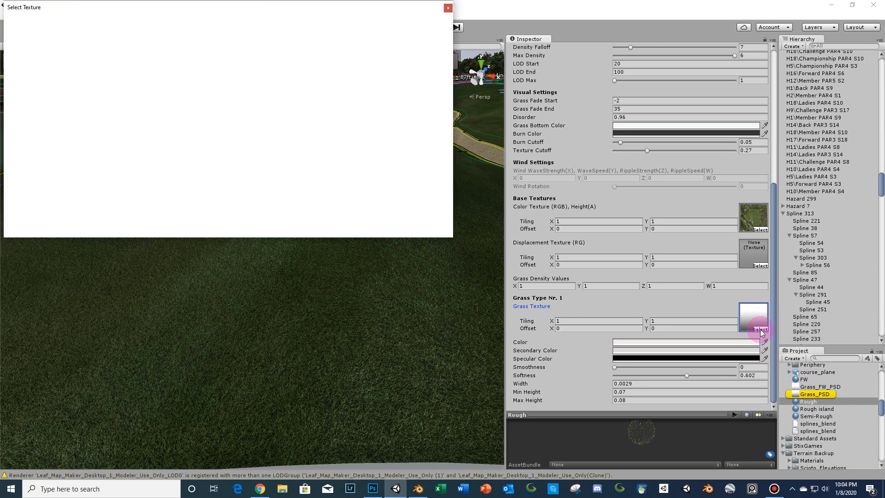
type("grass")
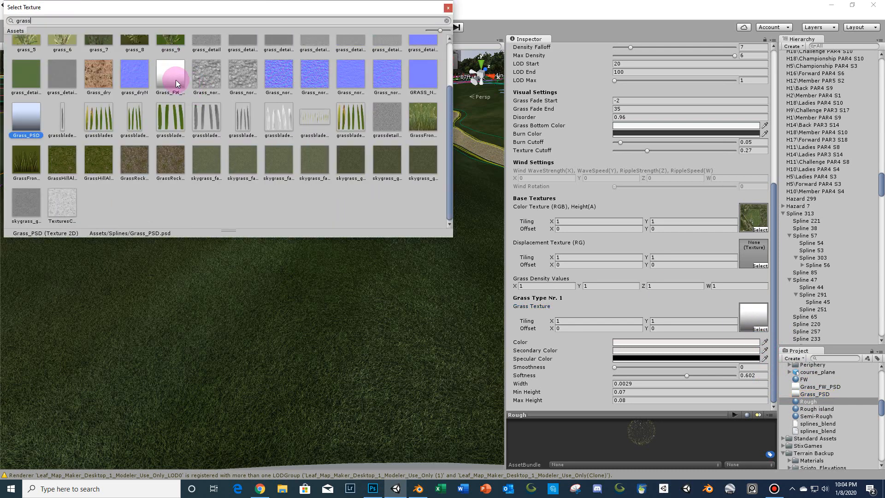
scroll(275, 111, "up", 3)
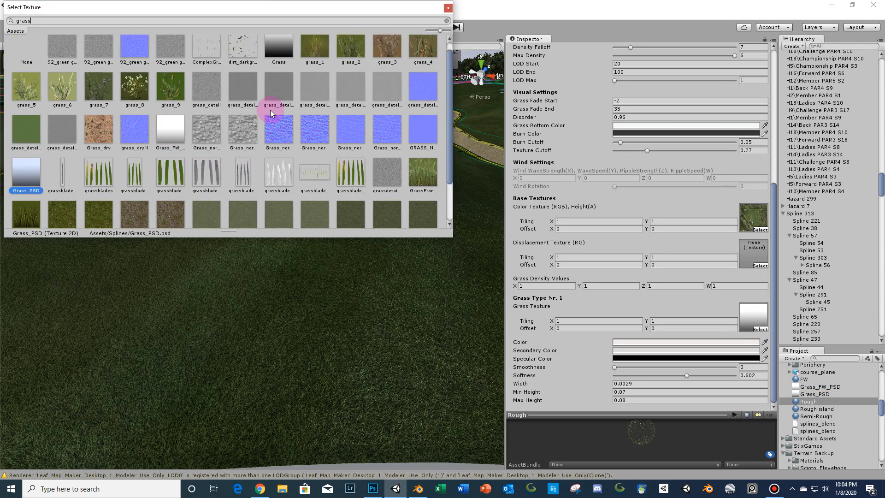
scroll(272, 101, "up", 1)
left_click(280, 63)
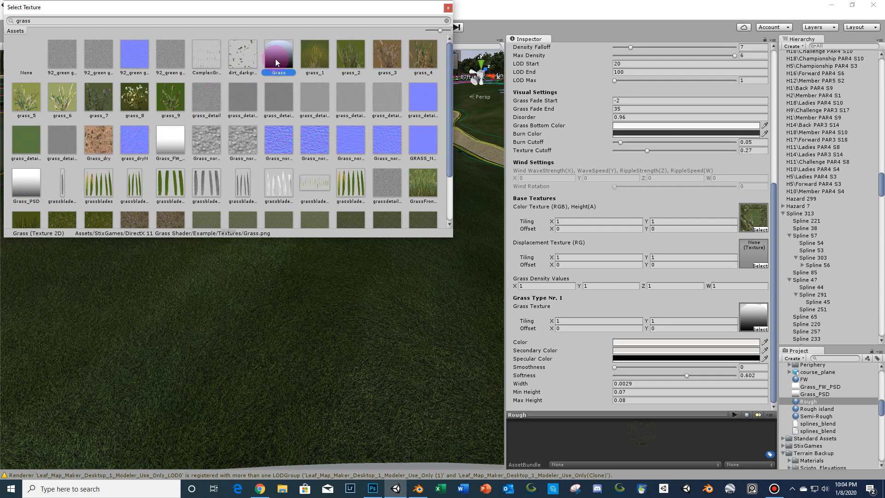
- Close the texture picker, search the project for human, and place the Human_Height marker on the rough
left_click(448, 8)
scroll(379, 250, "down", 2)
scroll(378, 255, "up", 2)
scroll(374, 258, "up", 3)
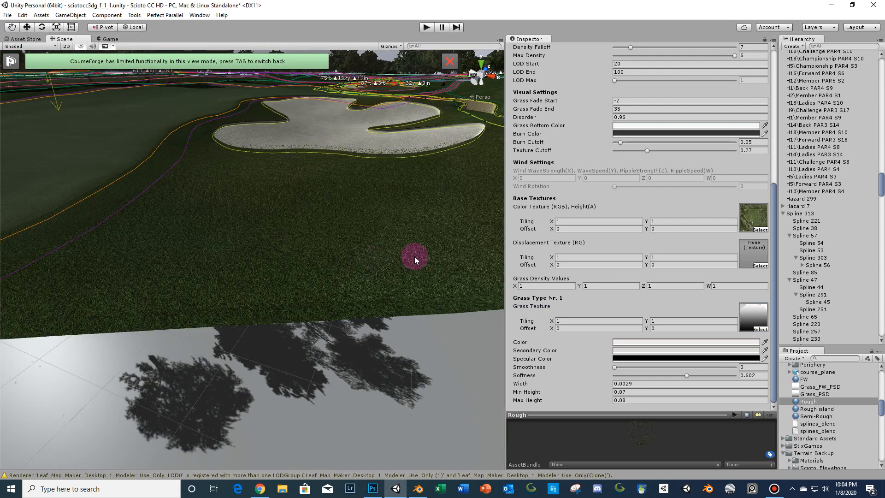
left_click(838, 358)
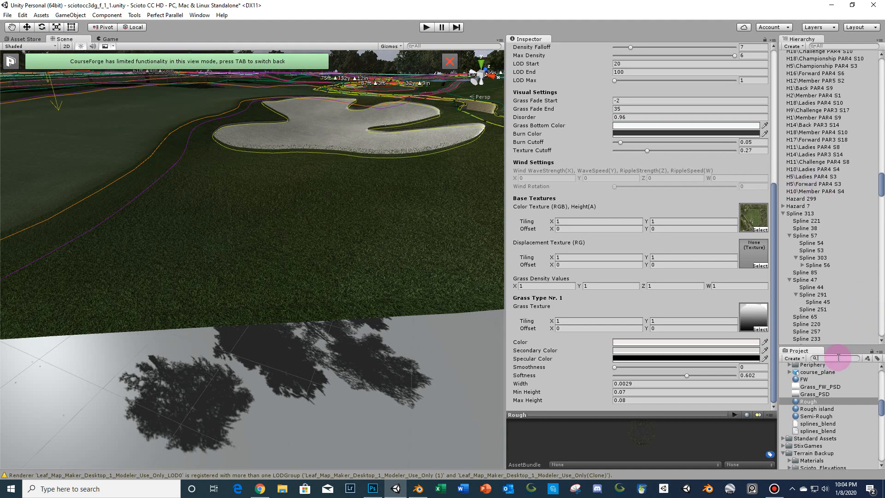
type("human")
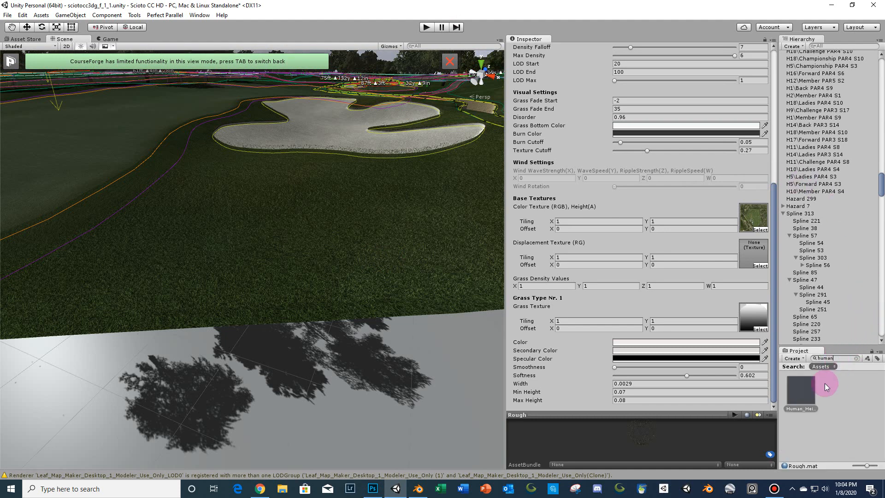
left_click_drag(801, 389, 382, 240)
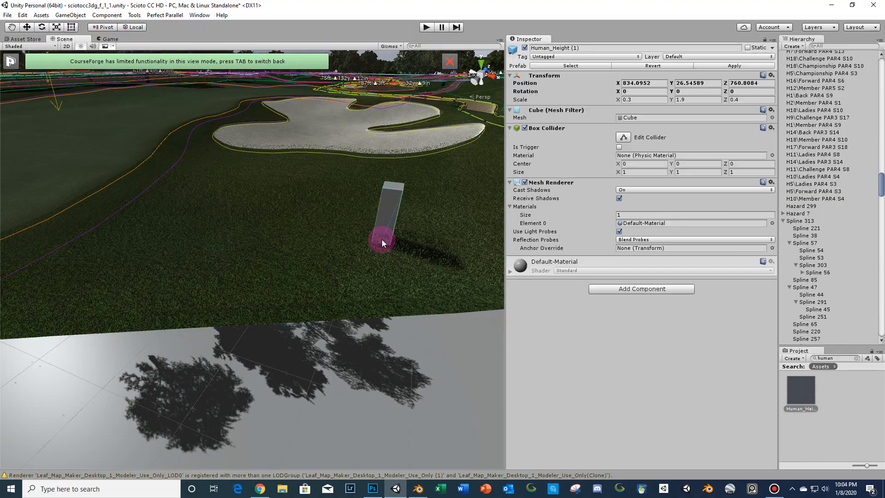
- Move closer to the marker and set the new rough mesh's Y position to -0.15
key("w")
right_click_drag(381, 239, 393, 259)
key("s")
key("d")
key("w")
key("s")
key("q")
key("e")
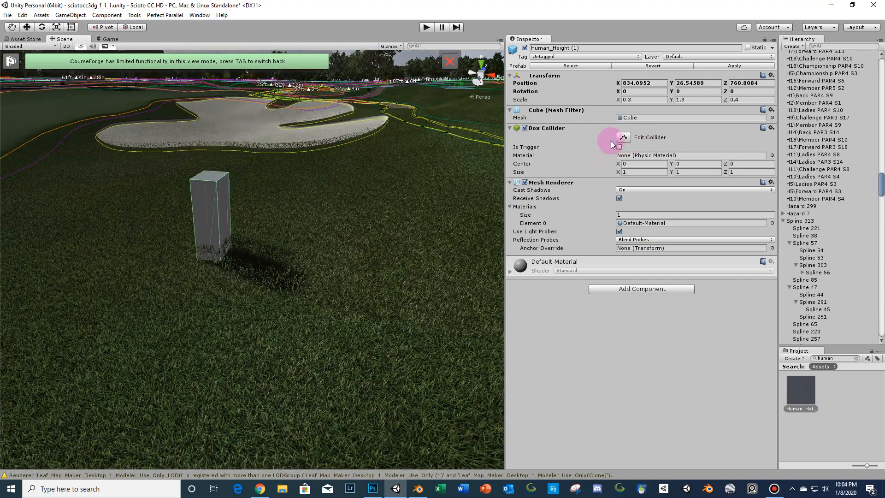
scroll(811, 118, "up", 5)
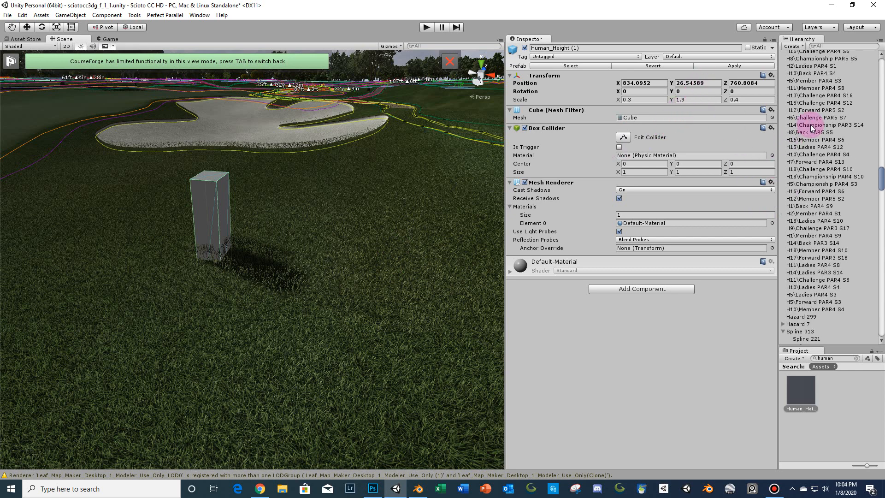
scroll(814, 113, "up", 4)
left_click_drag(881, 154, 864, 40)
left_click(400, 171)
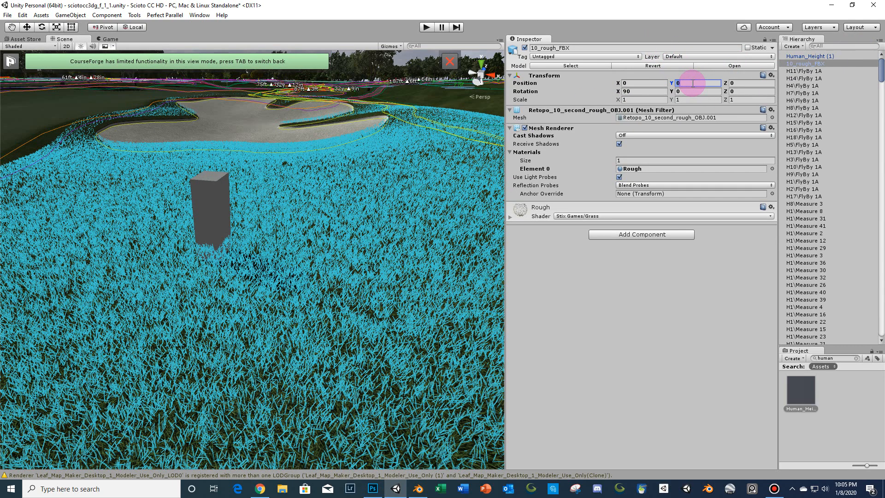
type("15")
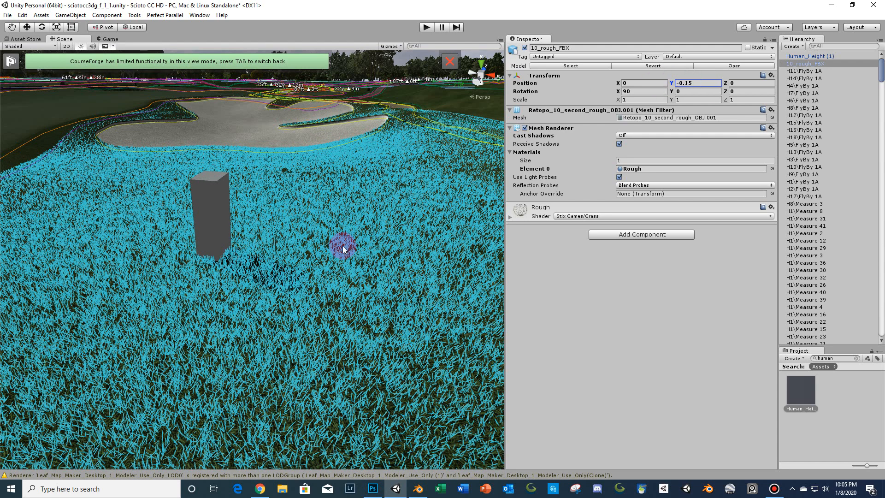
- Compare the new rough's grass height against the human-height marker from several viewpoints
scroll(357, 258, "down", 3)
middle_click_drag(338, 263, 349, 236)
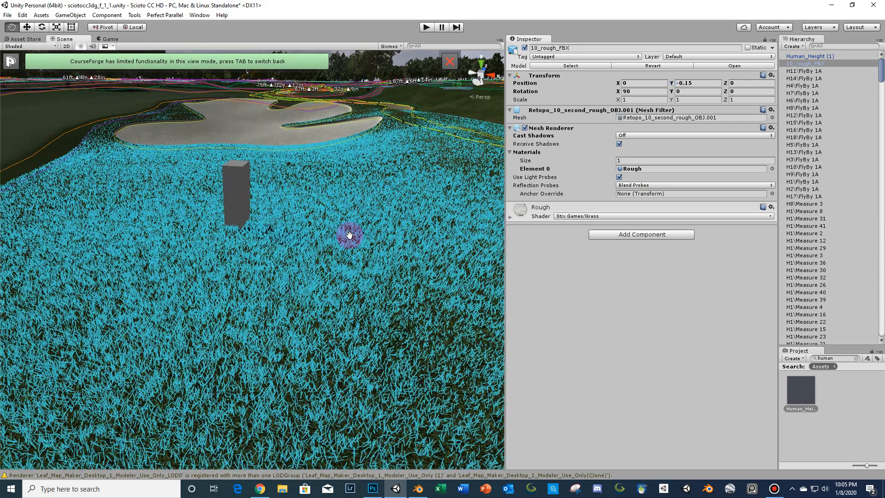
left_click(249, 185)
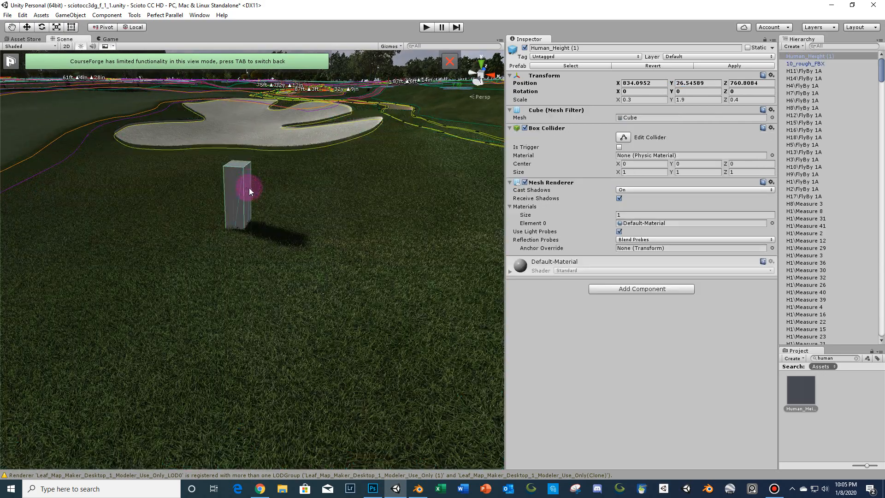
left_click(353, 291)
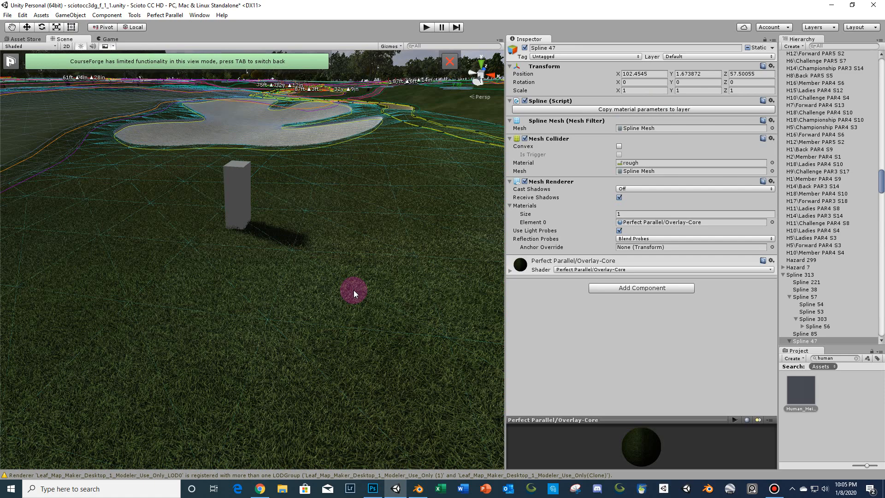
left_click(353, 291)
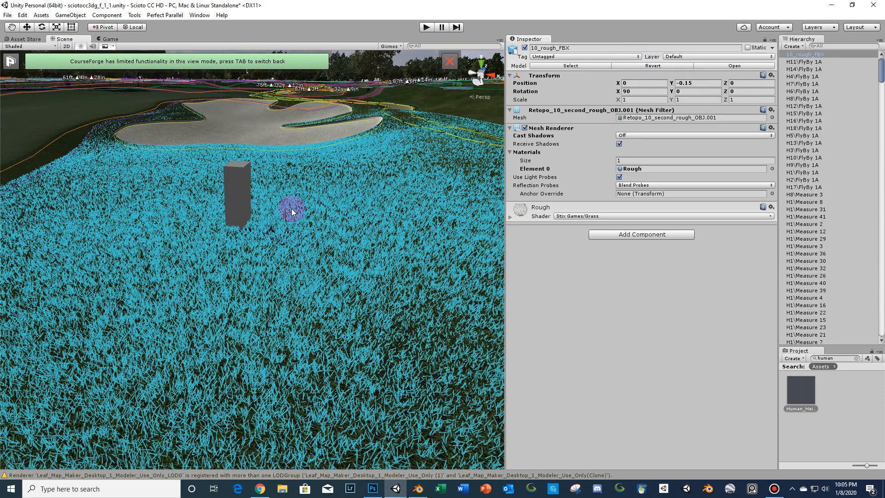
left_click(243, 192)
right_click_drag(347, 253, 374, 248)
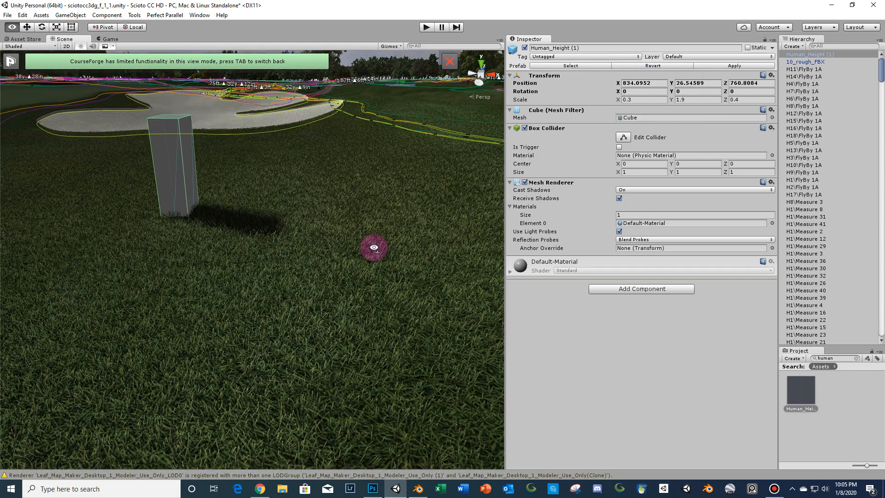
left_click_drag(506, 326, 762, 319)
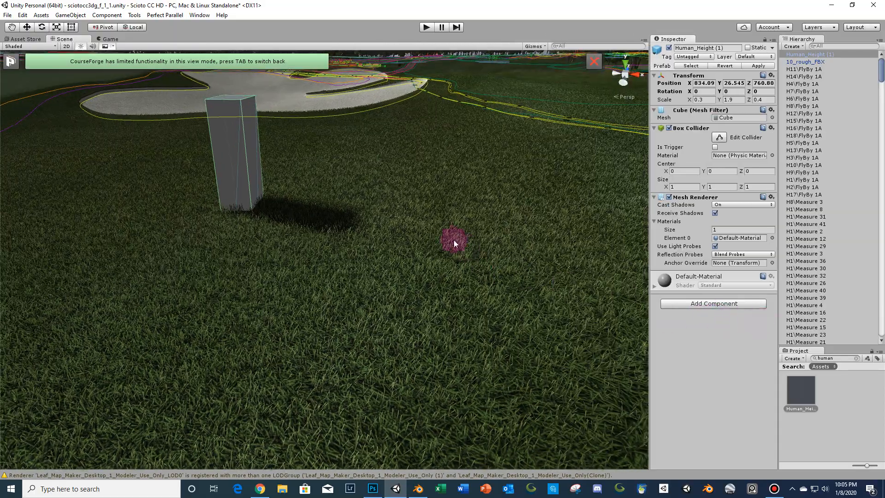
left_click_drag(452, 241, 291, 329)
scroll(292, 329, "up", 6)
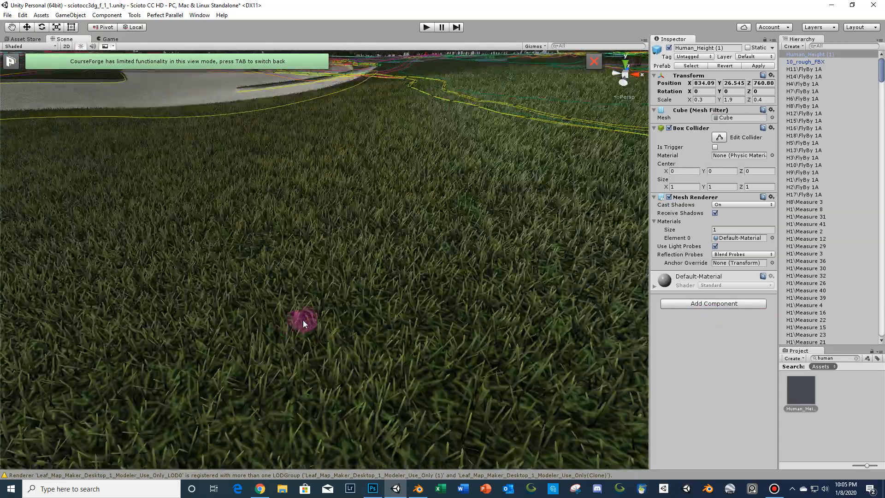
right_click_drag(303, 320, 328, 306)
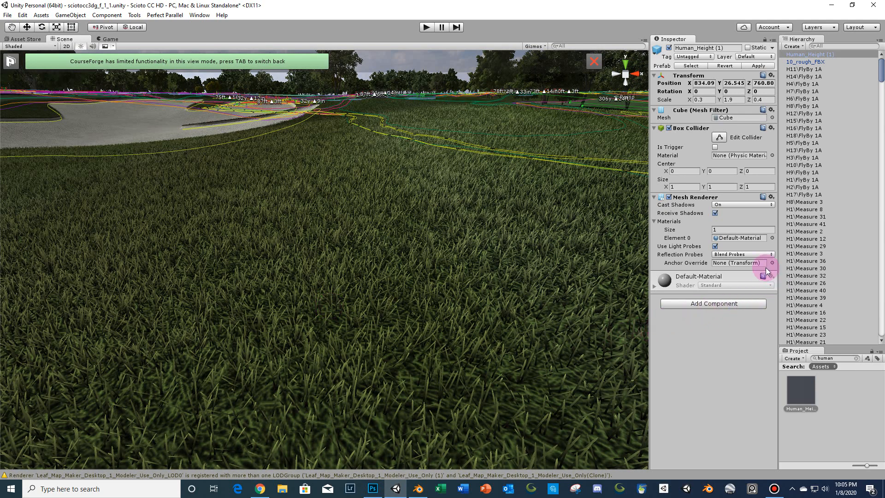
left_click(793, 61)
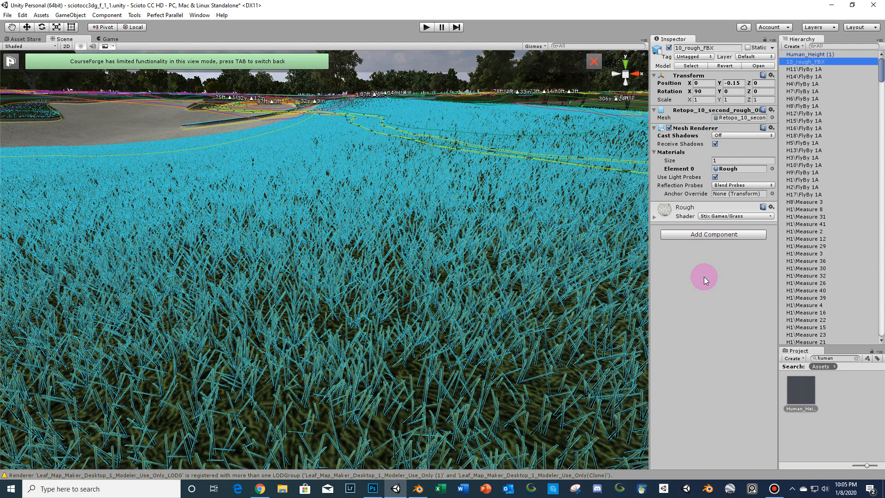
left_click(538, 82)
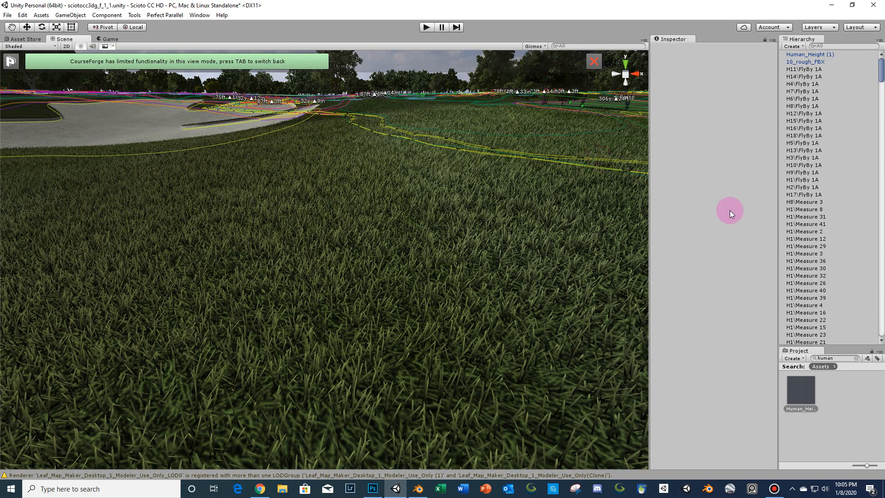
left_click(800, 63)
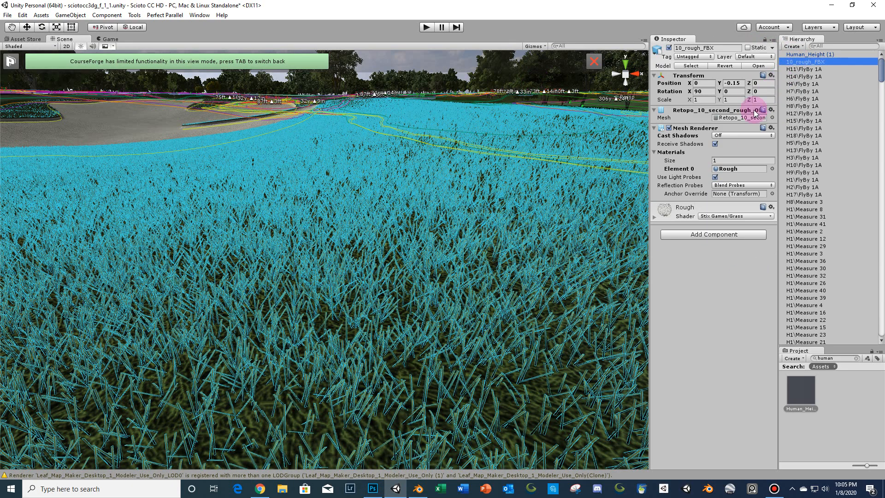
- Set the Rough material's Grass Type Nr. 1 Grass Texture to Grass_PSD
left_click(739, 170)
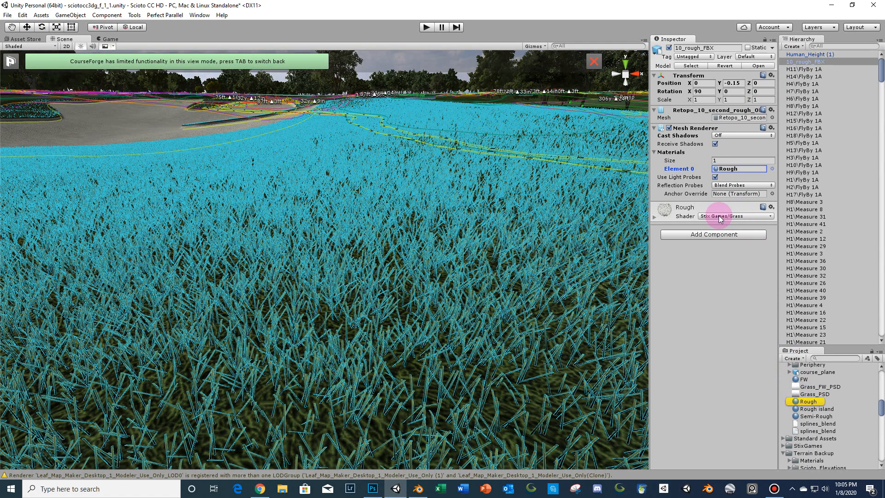
left_click(684, 211)
scroll(746, 354, "down", 6)
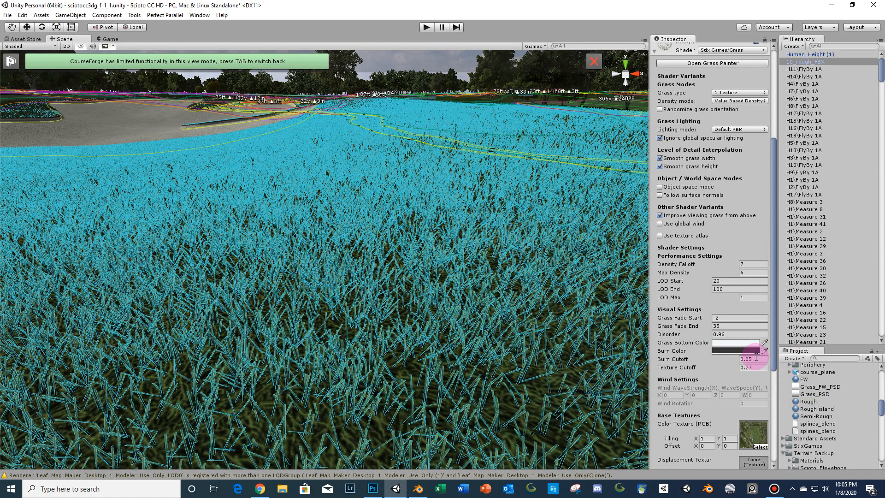
scroll(756, 357, "down", 6)
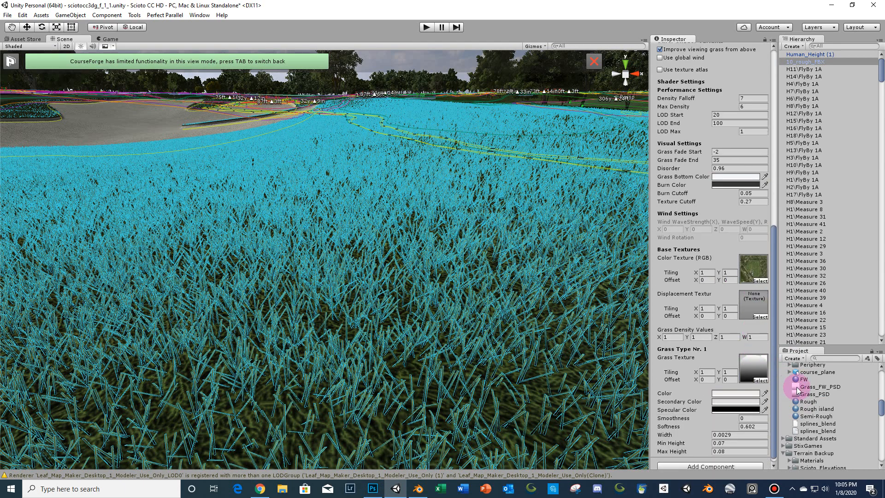
left_click_drag(799, 392, 753, 367)
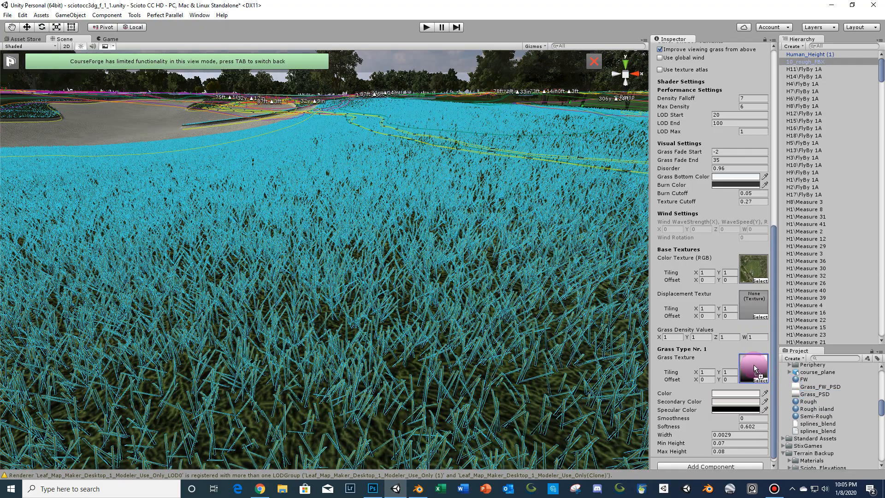
- Inspect the retextured rough grass around the bunker from several angles
left_click(485, 343)
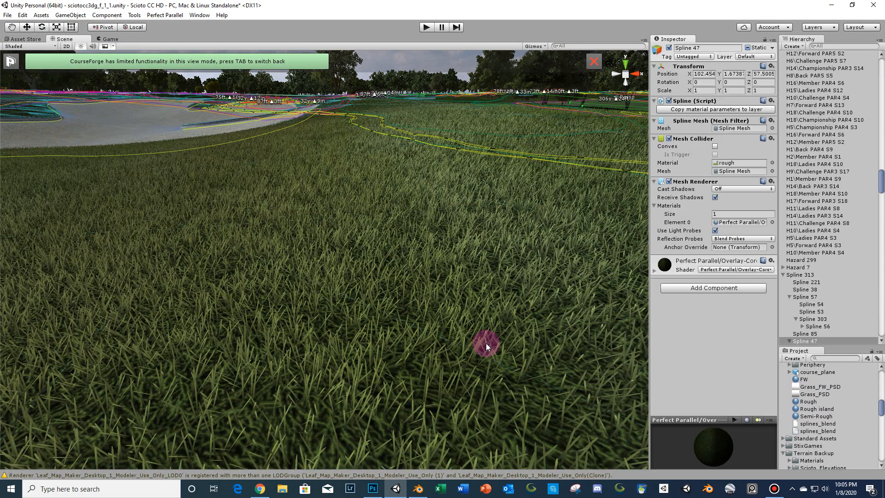
middle_click_drag(499, 306, 496, 251)
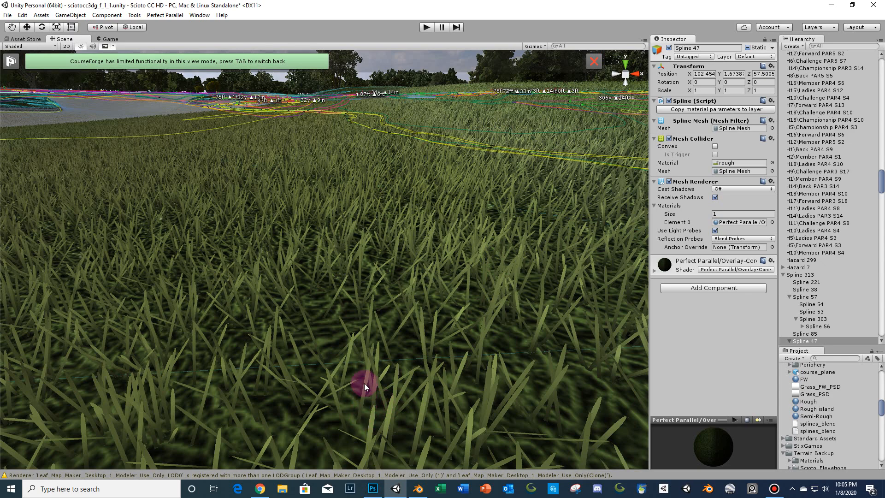
scroll(379, 281, "down", 5)
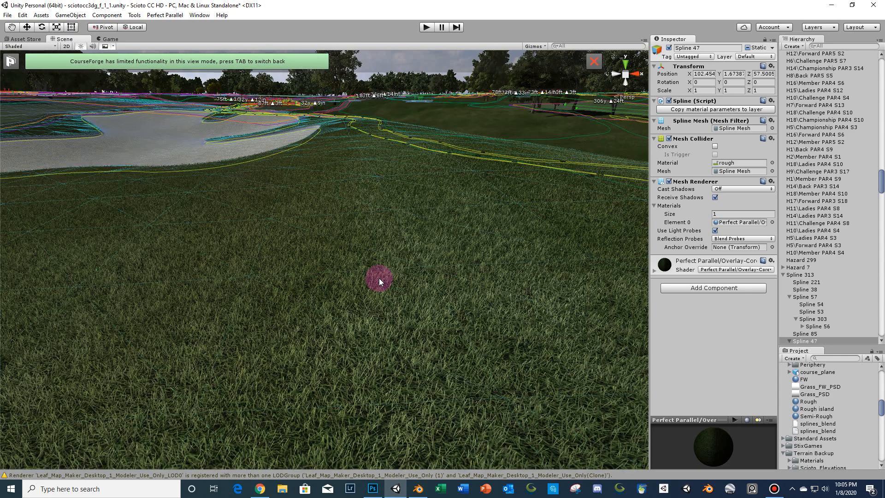
left_click(446, 104)
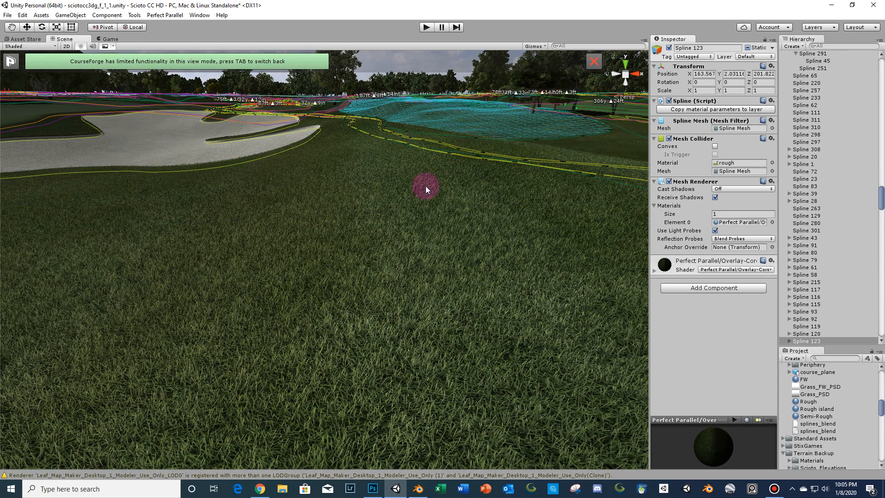
mouse_move(425, 186)
middle_mouse_down()
mouse_move(409, 218)
mouse_move(441, 175)
mouse_move(488, 136)
mouse_move(506, 134)
middle_mouse_up()
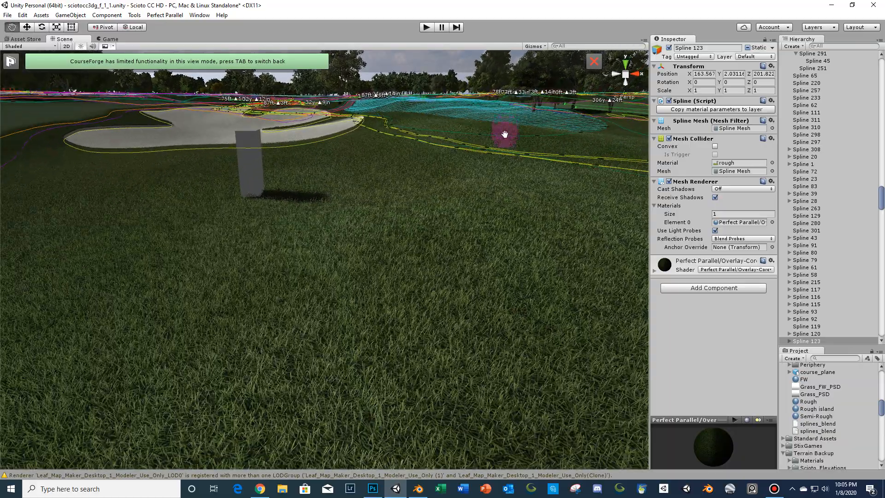
mouse_move(470, 252)
right_mouse_down()
mouse_move(543, 207)
mouse_move(469, 235)
mouse_move(477, 261)
mouse_move(417, 252)
mouse_move(441, 253)
mouse_move(462, 241)
mouse_move(456, 237)
mouse_move(473, 243)
right_mouse_up()
key("w")
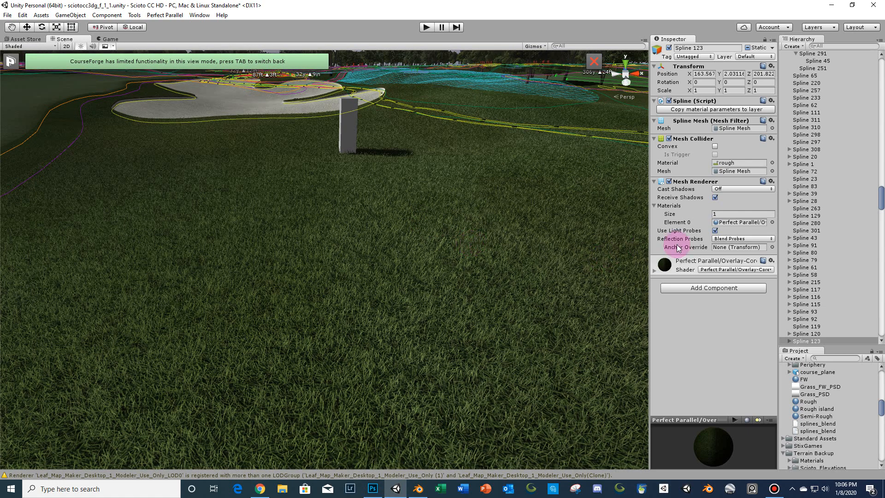
- Open Grass_PSD in Photoshop, zoom in, and hide its semirough and rough layers
left_click(798, 395)
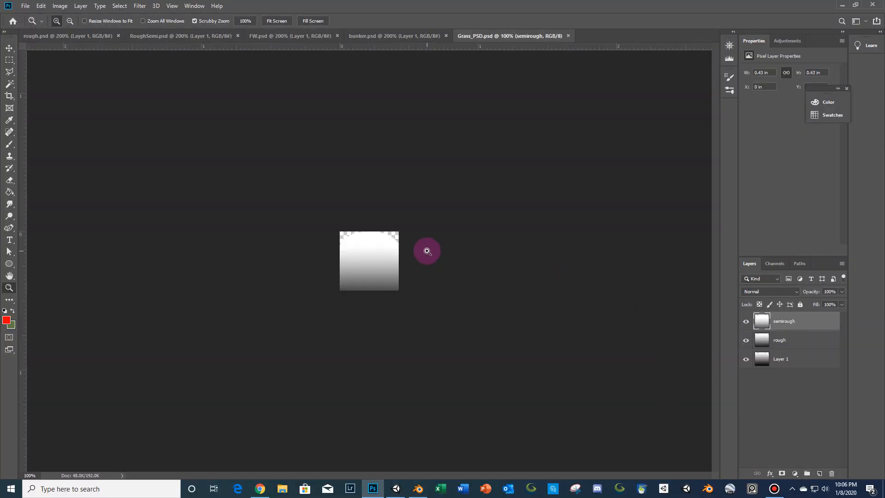
left_click(427, 251)
left_click(428, 251)
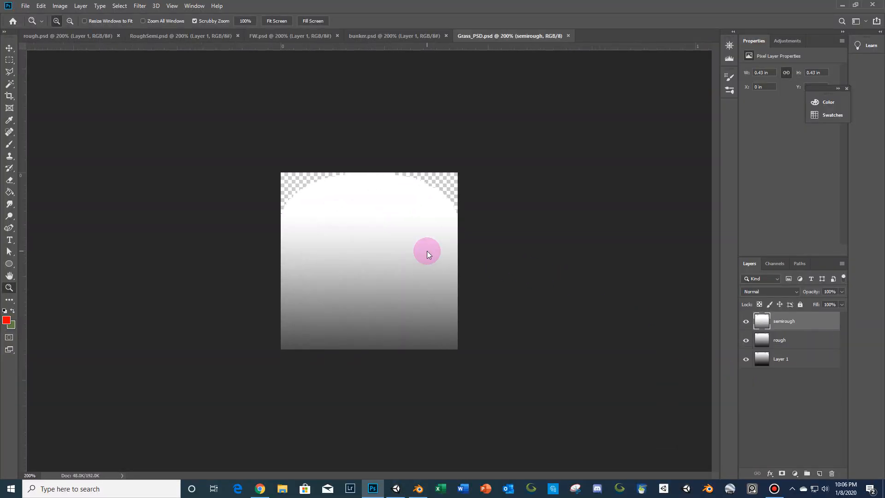
left_click(746, 324)
left_click(746, 340)
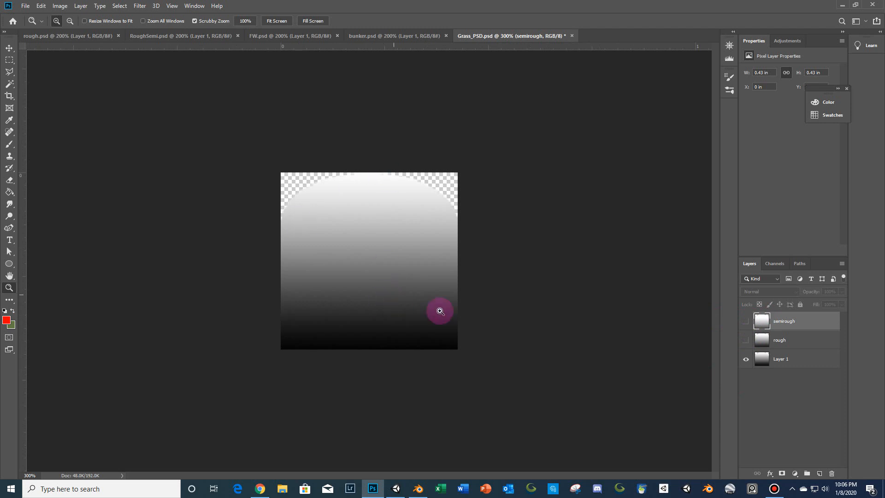
- Select Layer 1 and load the saved selection onto the texture
left_click(767, 359)
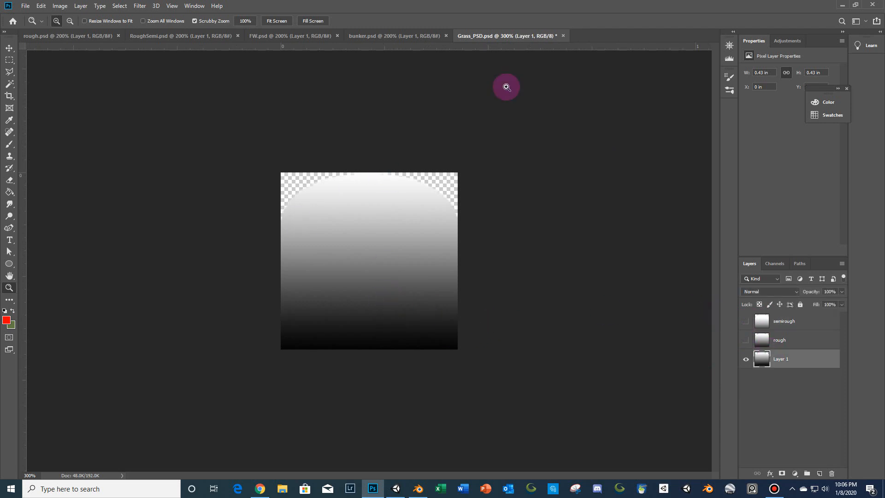
left_click(119, 6)
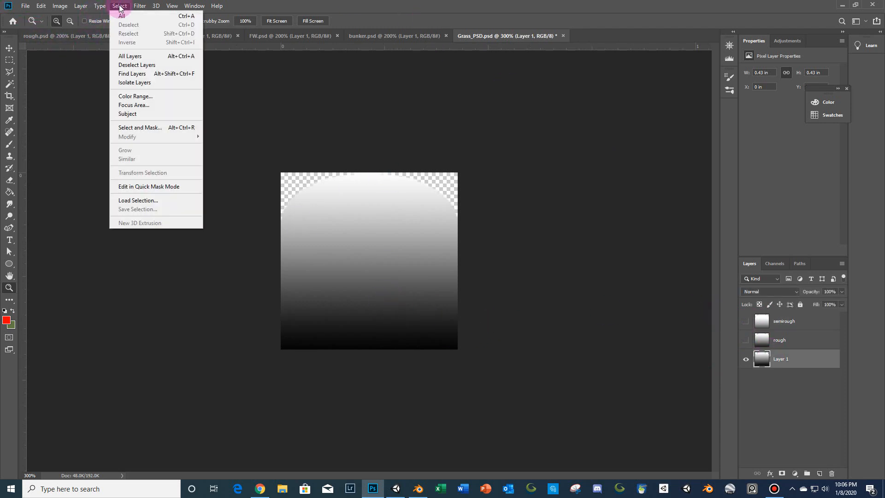
left_click(139, 200)
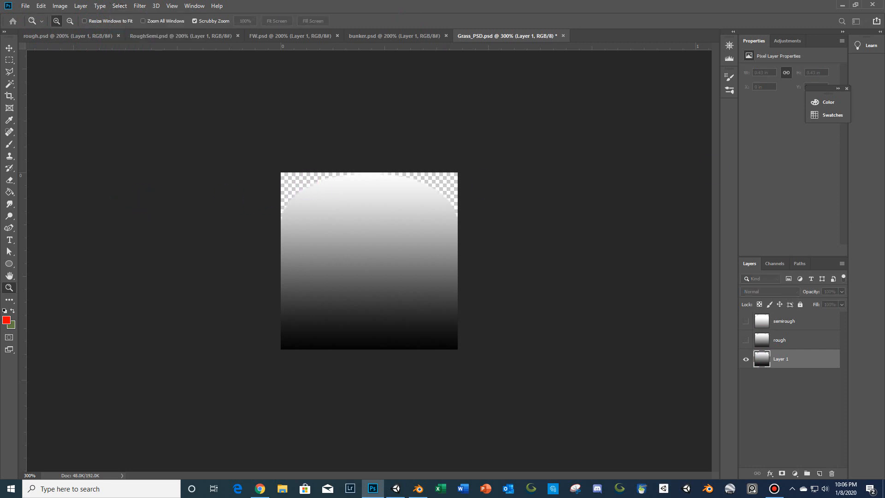
key("Return")
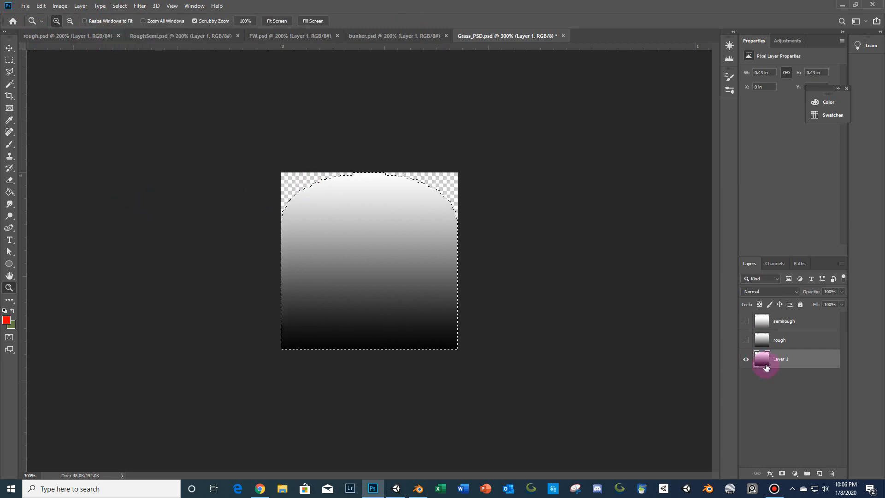
- Create a new layer above Layer 1 and choose the Gradient tool
left_click(818, 474)
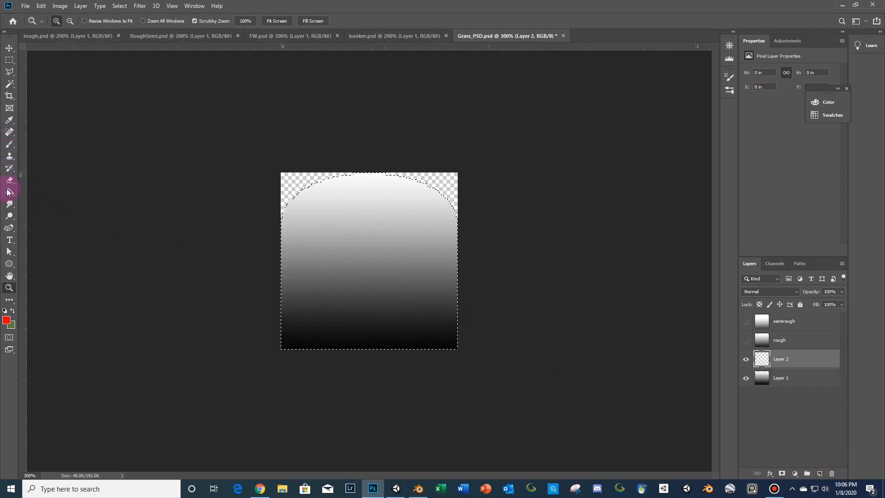
left_click_drag(8, 192, 30, 193)
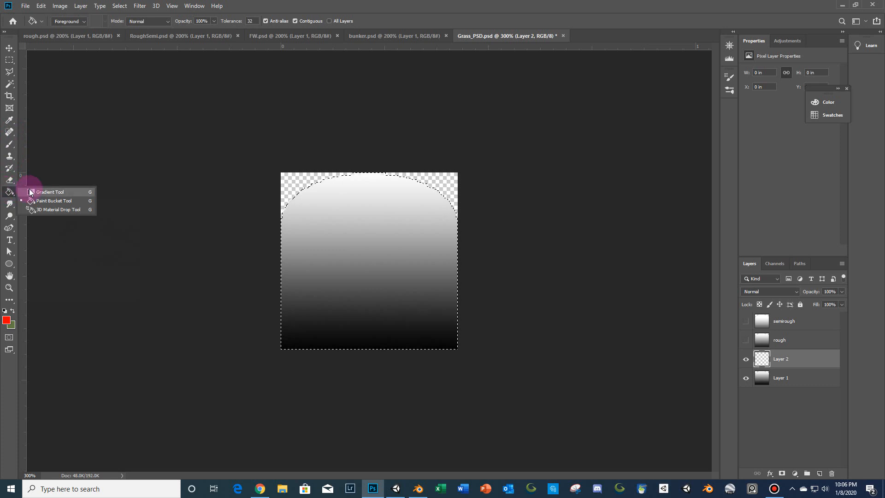
left_click(30, 192)
- Set the foreground colour to a dark shade and the background colour to pale green f3ffe3
left_click(10, 321)
left_click_drag(667, 266, 543, 371)
left_click(832, 214)
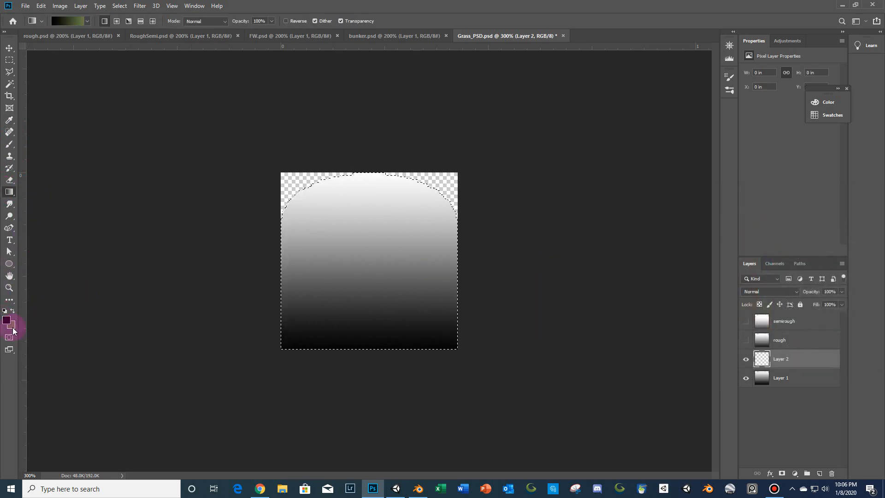
left_click(11, 325)
left_click_drag(672, 250, 628, 178)
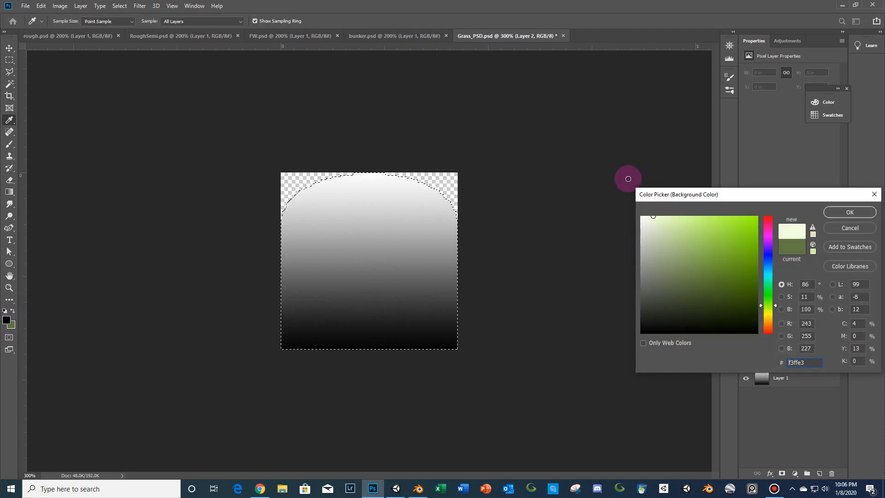
left_click(849, 212)
key("g")
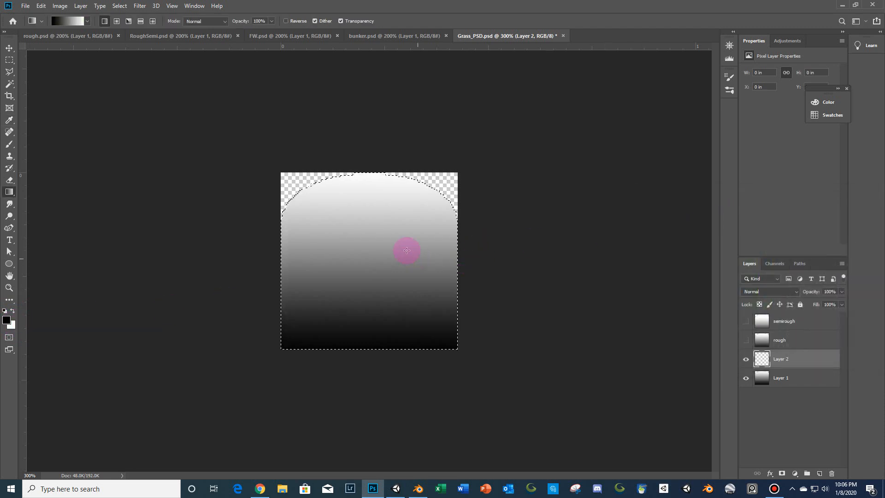
left_click_drag(364, 206, 368, 409)
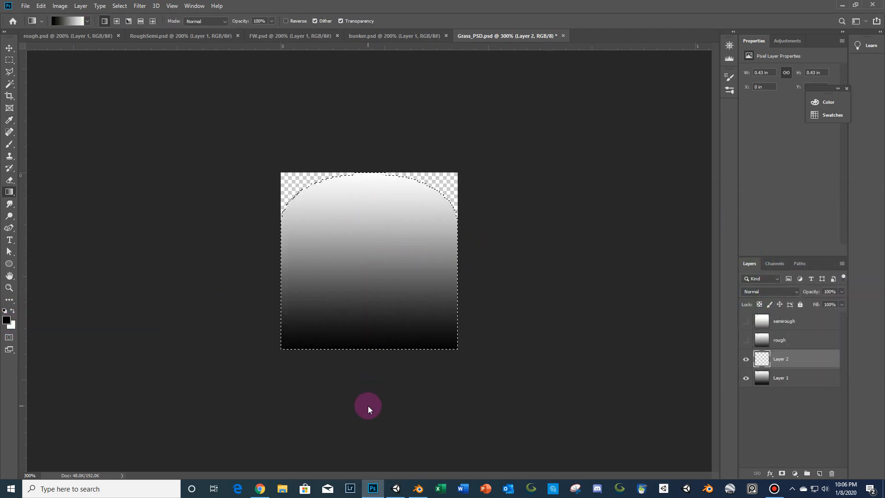
key("ctrl+z")
- Swap the colours, fill the selection with a top-to-bottom gradient on Layer 2, and save the PSD
left_click(12, 311)
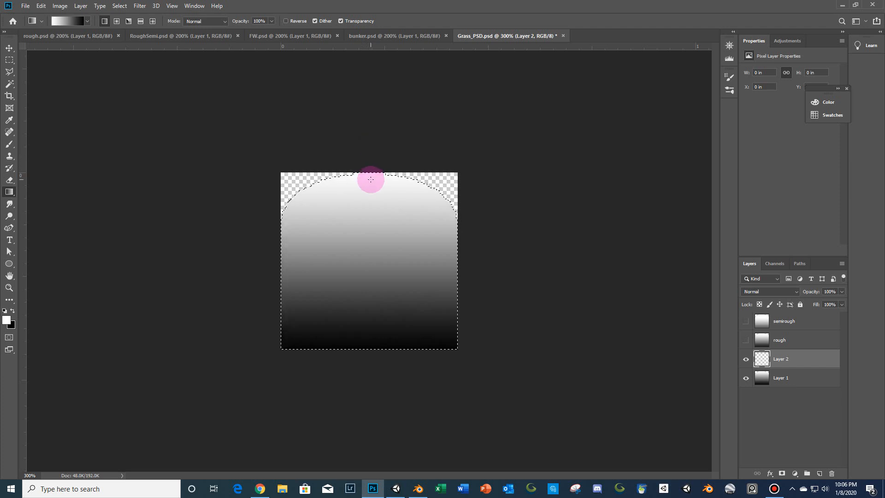
left_click_drag(370, 221, 371, 426)
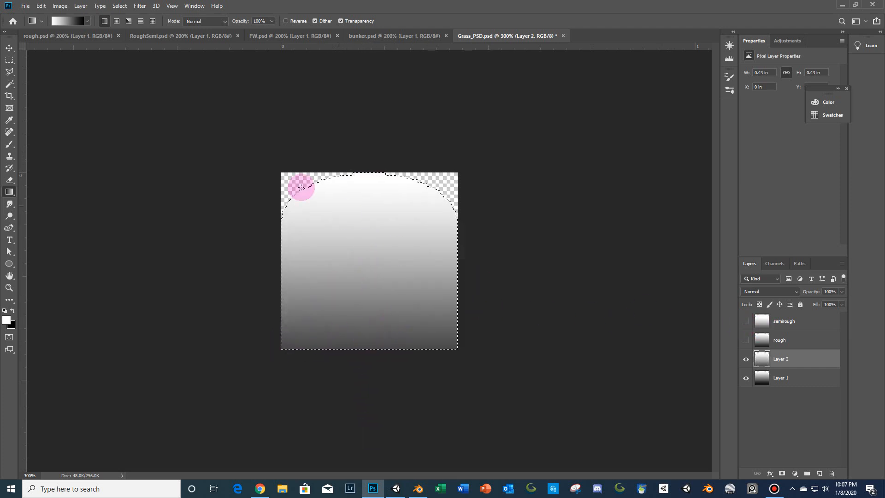
left_click(25, 5)
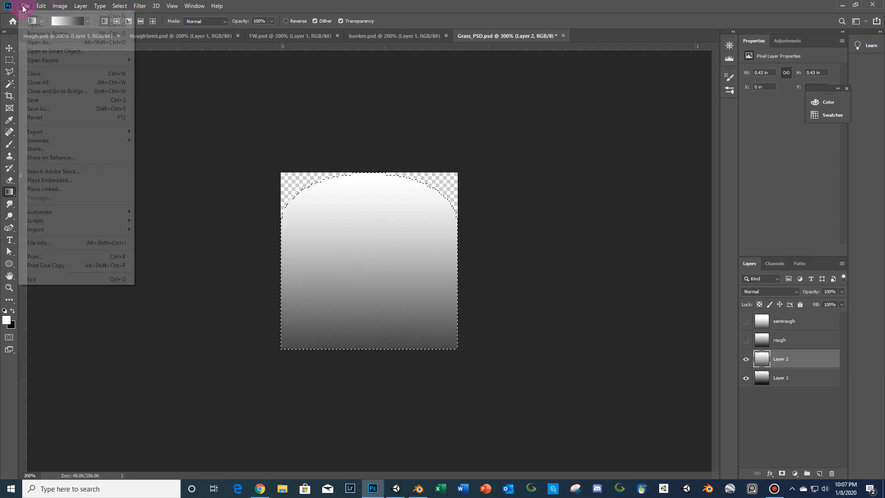
left_click(34, 98)
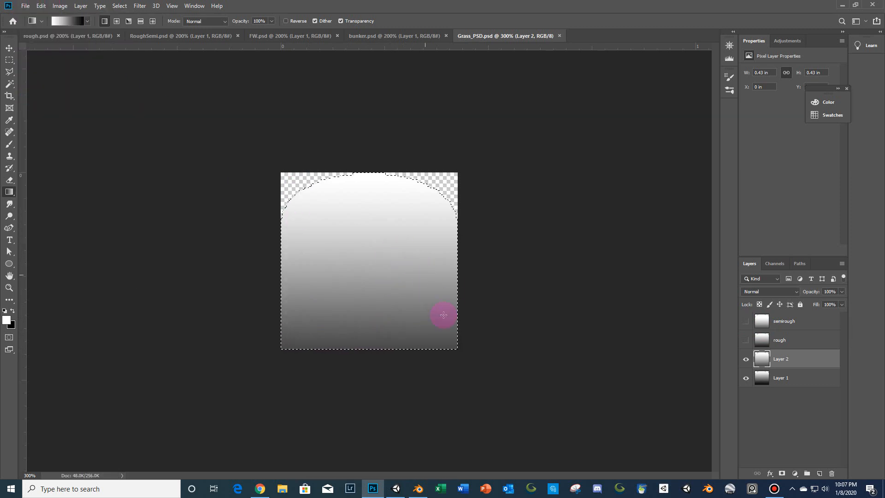
- Examine the updated rough grass in the Unity scene view
left_click(395, 488)
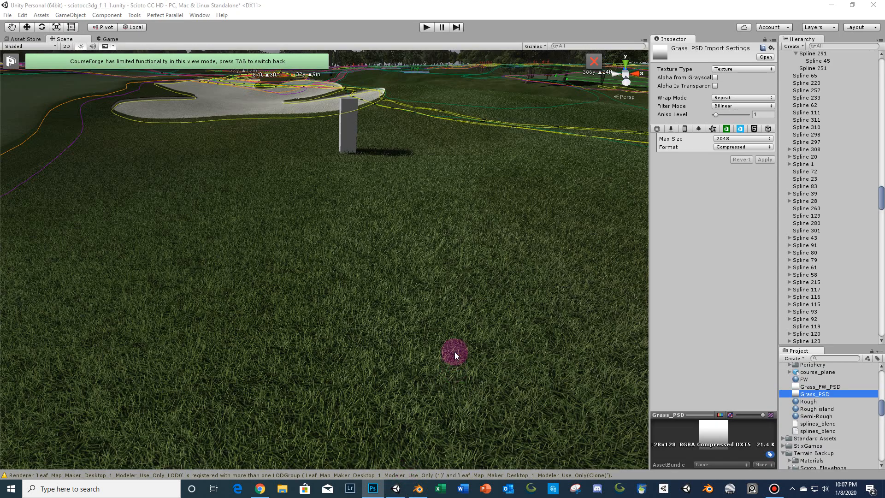
key("w")
right_click_drag(432, 309, 401, 477)
key("s")
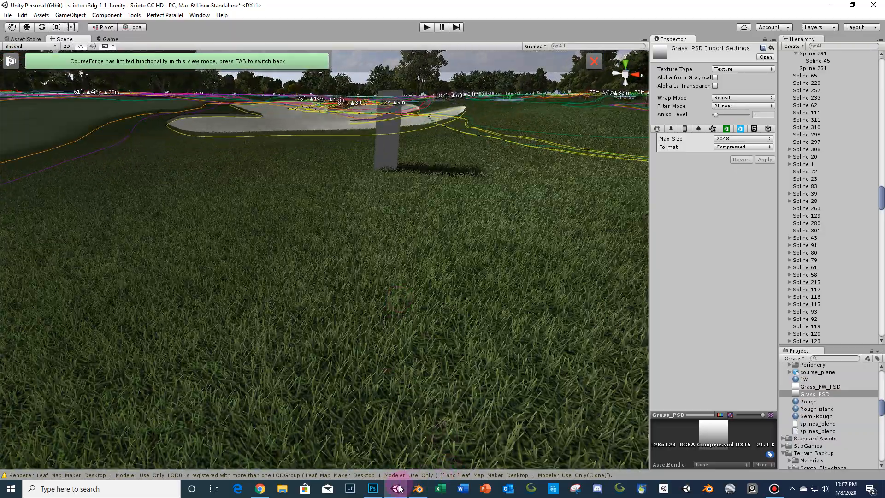
- Redraw the vertical gradient over the selection on Layer 2 and save the PSD
left_click(373, 489)
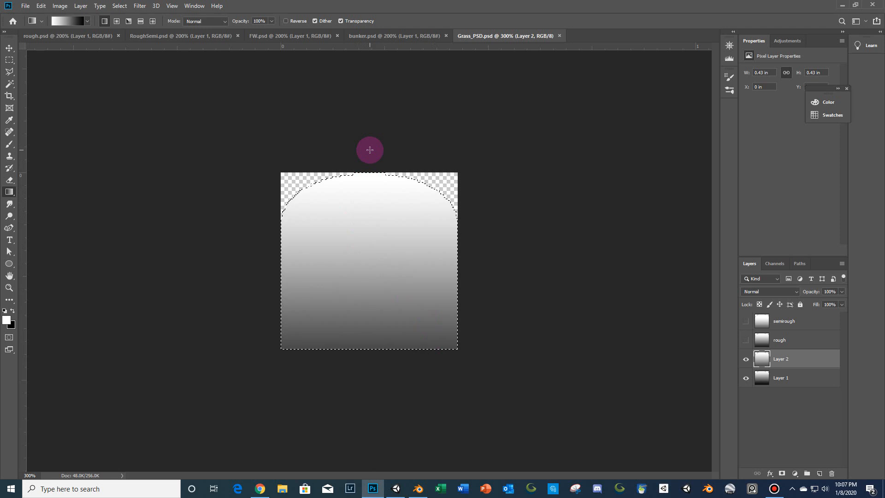
left_click_drag(370, 150, 378, 347, "shift")
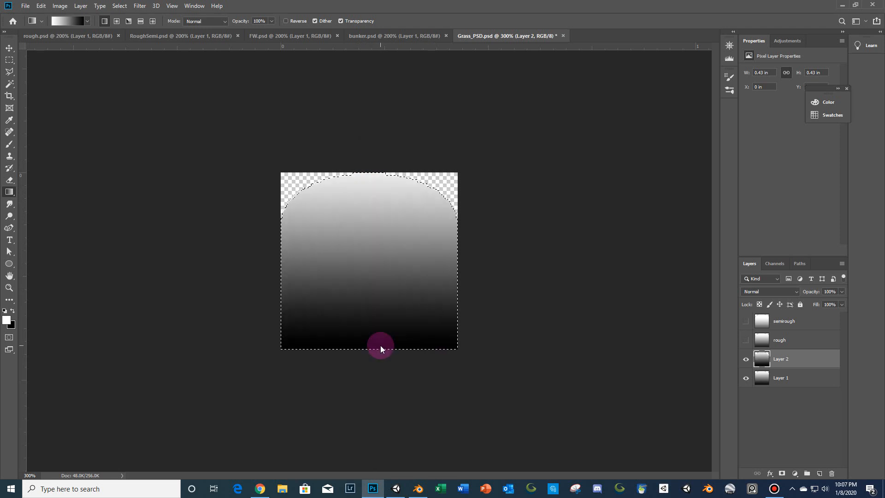
left_click_drag(376, 258, 367, 362, "shift")
left_click_drag(372, 161, 355, 392, "shift")
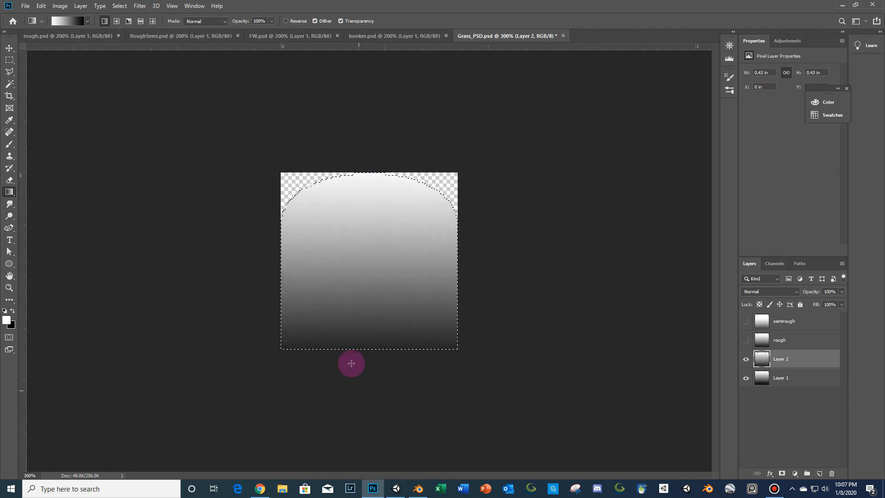
left_click(25, 6)
left_click(43, 103)
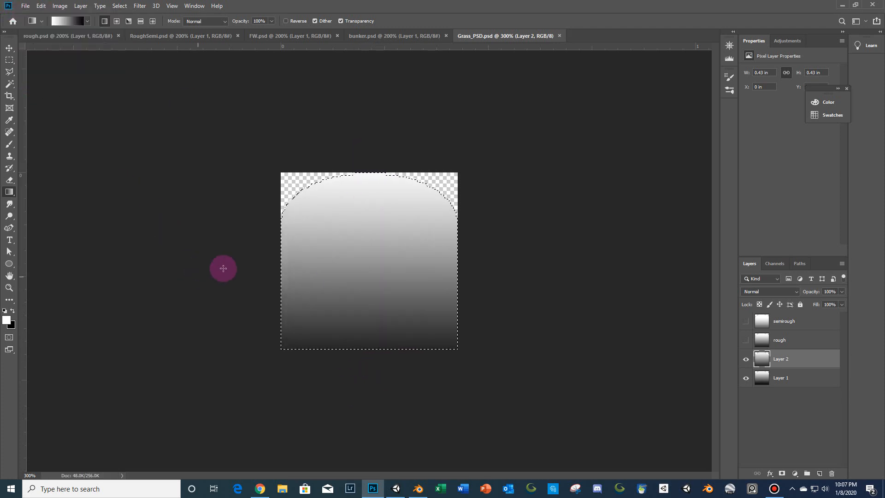
- Examine the rough grass with the revised texture in the Unity scene view from several angles
left_click(396, 488)
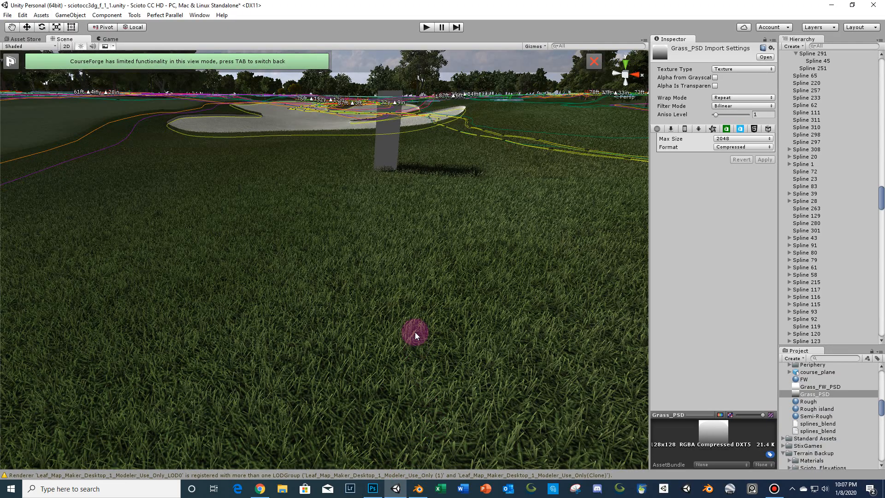
mouse_move(441, 299)
right_mouse_down()
mouse_move(482, 300)
mouse_move(402, 300)
right_mouse_up()
key("s")
key("w")
key("s")
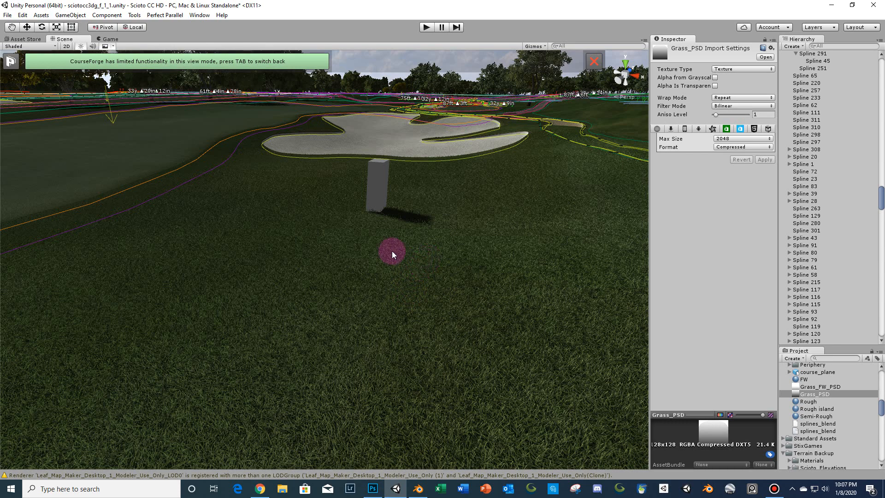
mouse_move(439, 401)
right_mouse_down()
mouse_move(405, 413)
mouse_move(421, 474)
right_mouse_up()
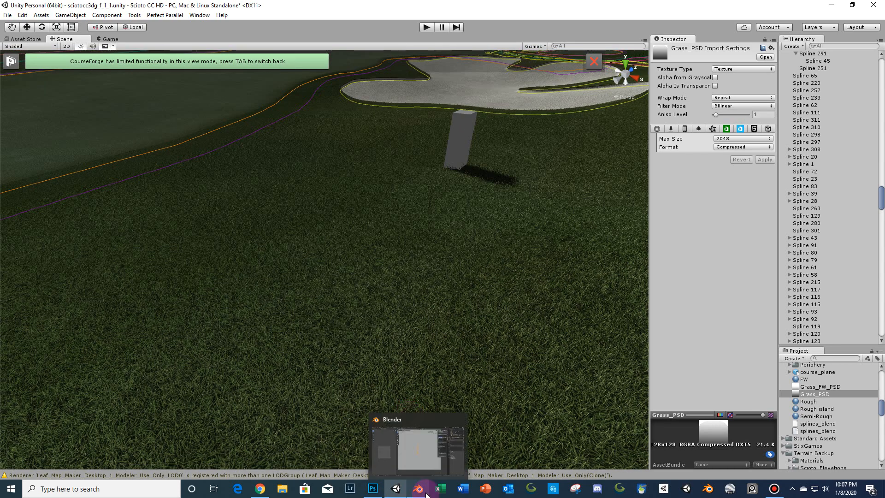
- Switch to Blender, select 10_FW_OBJ and inspect its mesh in Edit Mode
left_click(427, 494)
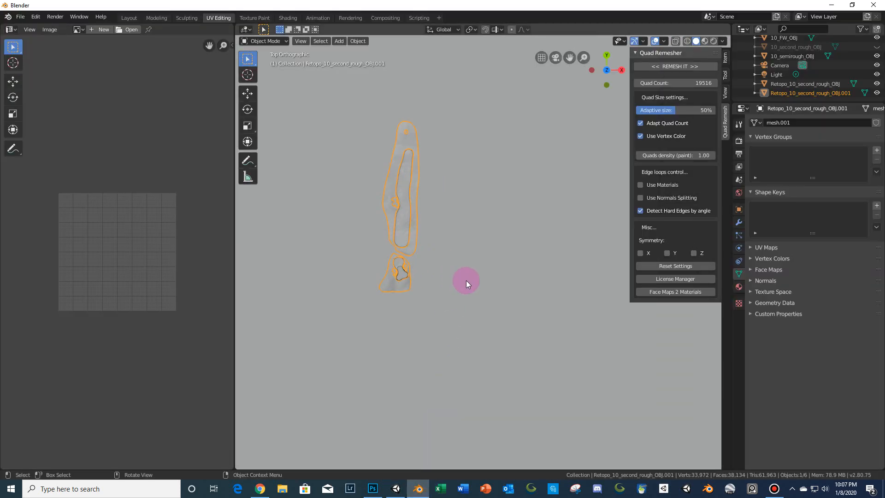
middle_click_drag(433, 293, 449, 335, "shift")
scroll(449, 334, "up", 2)
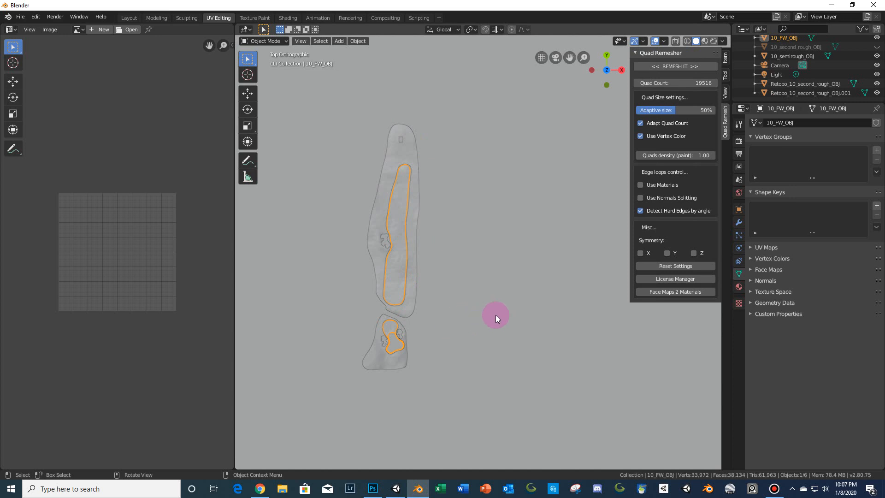
scroll(535, 307, "up", 3)
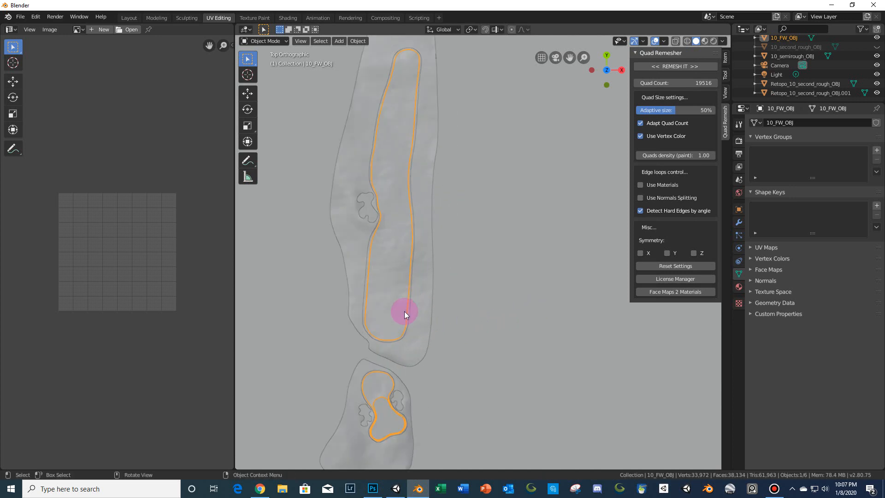
key("Tab")
scroll(497, 253, "up", 3)
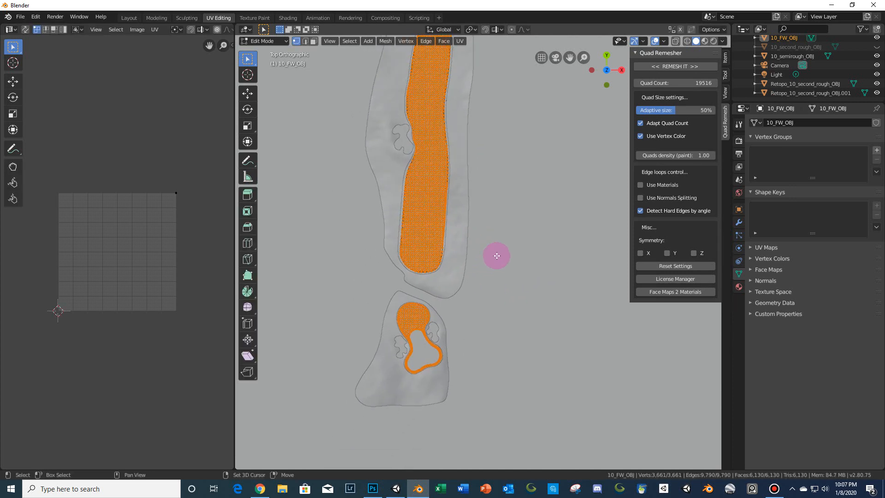
scroll(451, 323, "up", 3)
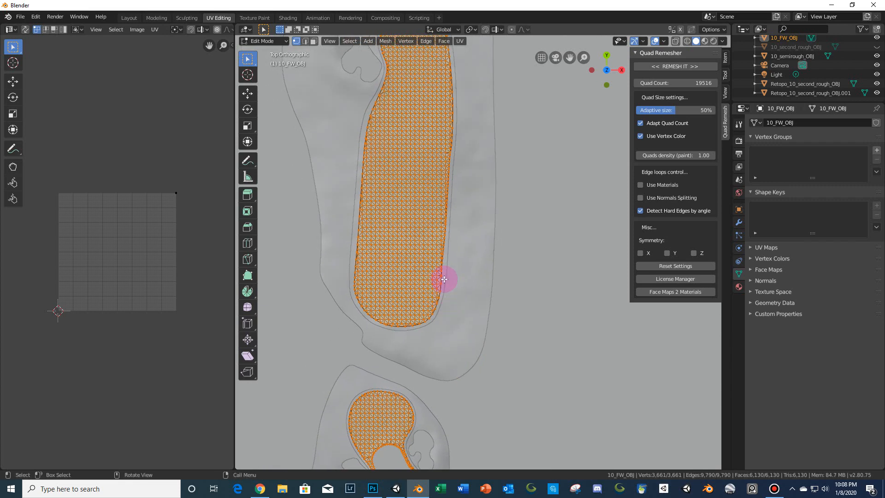
key("Tab")
- Open 10_semirough_OBJ in Edit Mode and zoom in to examine its narrow mesh strip
left_click(449, 292, "shift")
key("Tab")
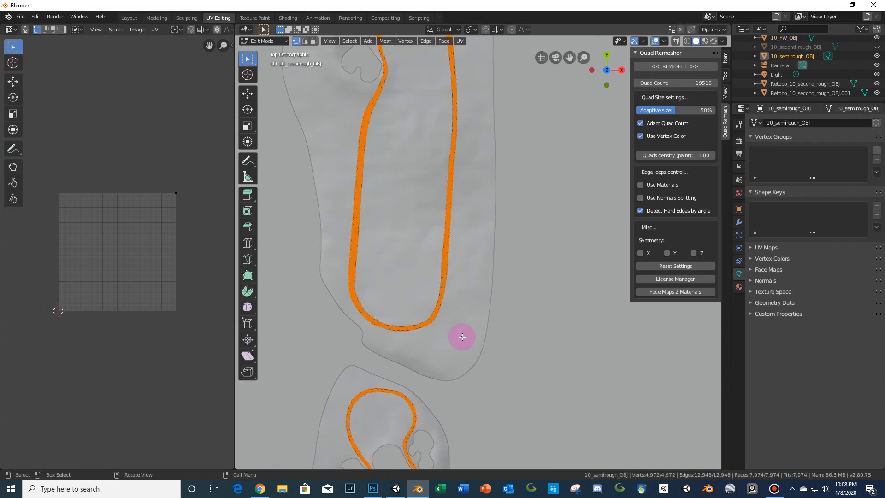
scroll(461, 336, "down", 2)
scroll(498, 318, "down", 2)
scroll(481, 222, "up", 8)
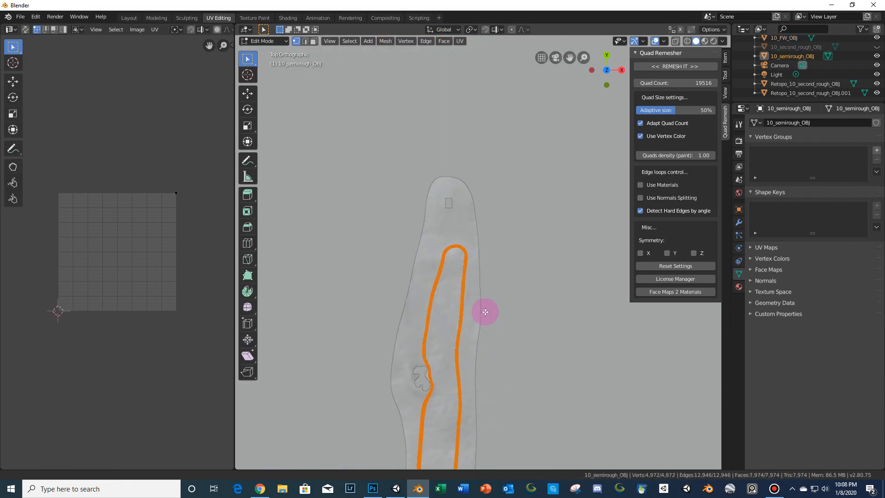
scroll(479, 235, "up", 6)
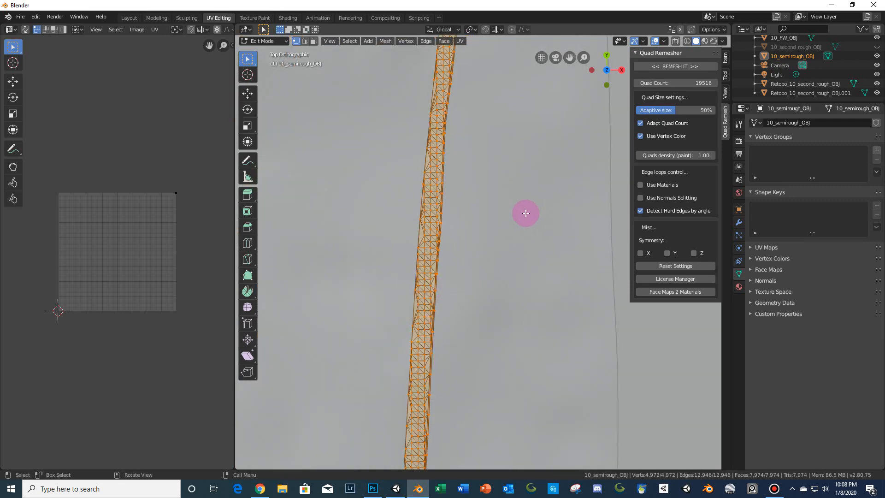
scroll(481, 237, "down", 6)
scroll(492, 266, "up", 8)
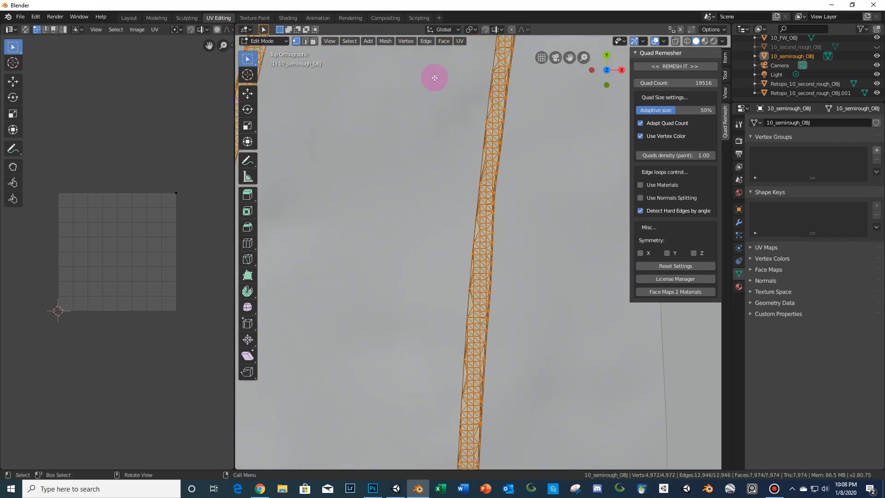
scroll(506, 154, "up", 5)
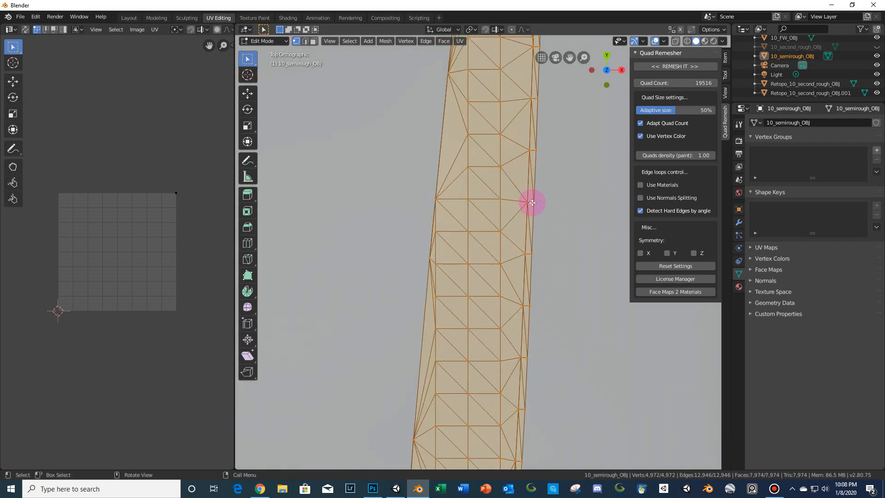
- Switch to vertex selection and temporarily move a vertex on the strip's edge to check for overlapping vertices, cancelling the move
left_click(305, 41)
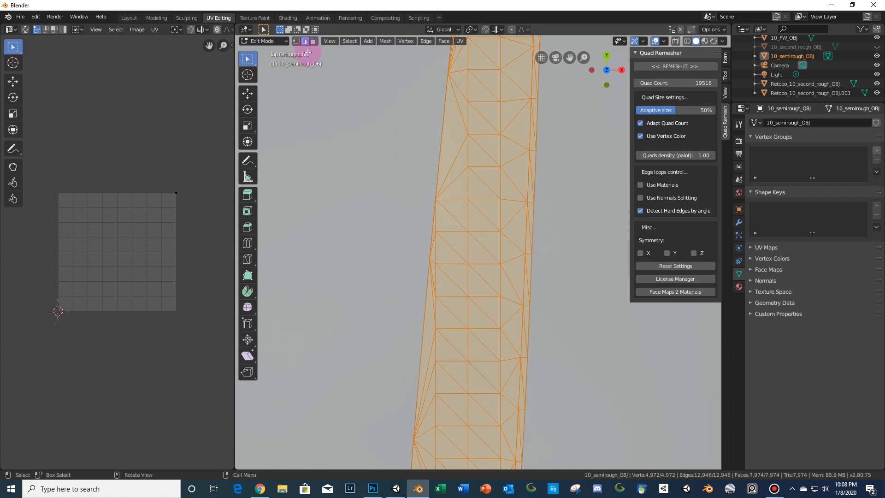
left_click(296, 41)
left_click(524, 256)
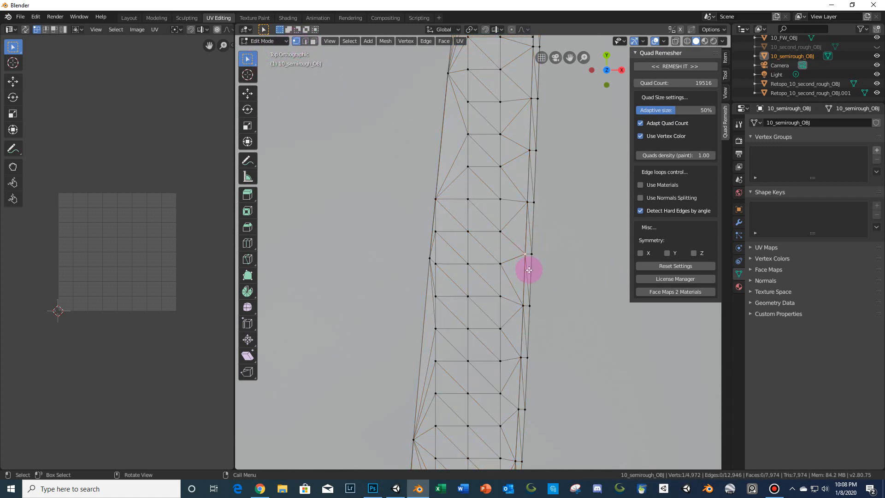
key("g")
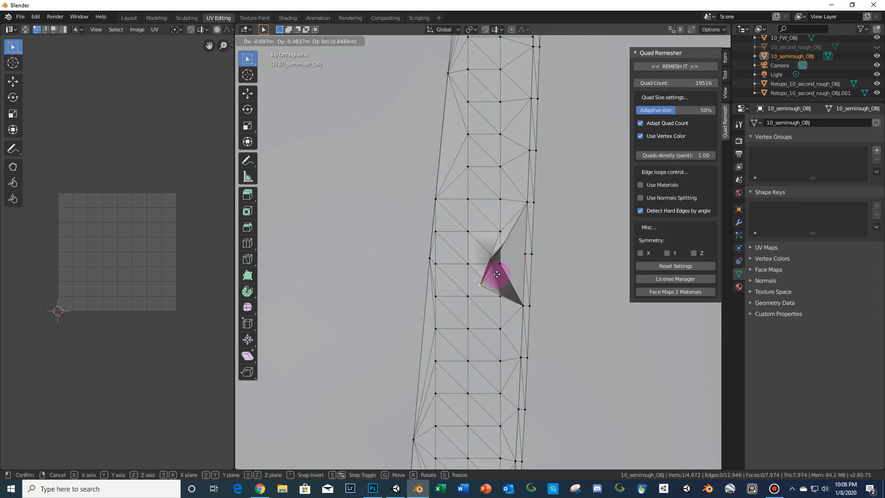
right_click(396, 301)
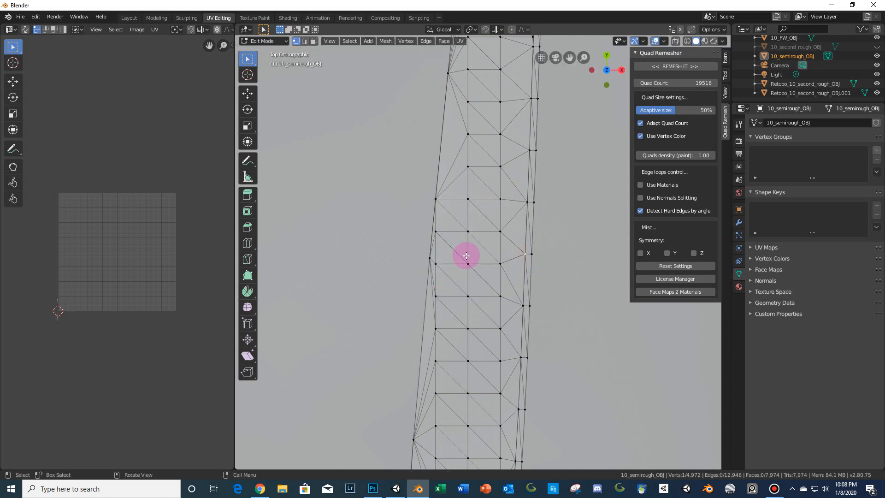
- Select the whole semirough mesh and merge its vertices by distance with a merge distance of 0.001 m
scroll(500, 239, "down", 2)
key("a")
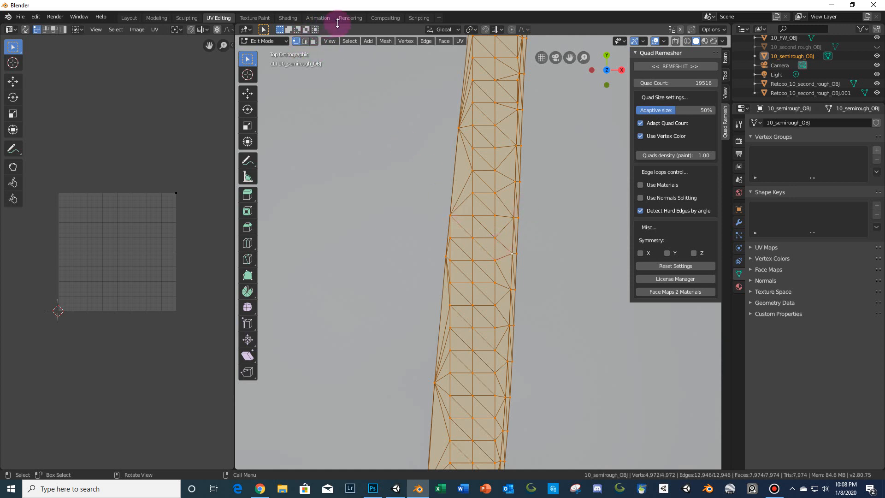
left_click(381, 42)
mouse_move(423, 225)
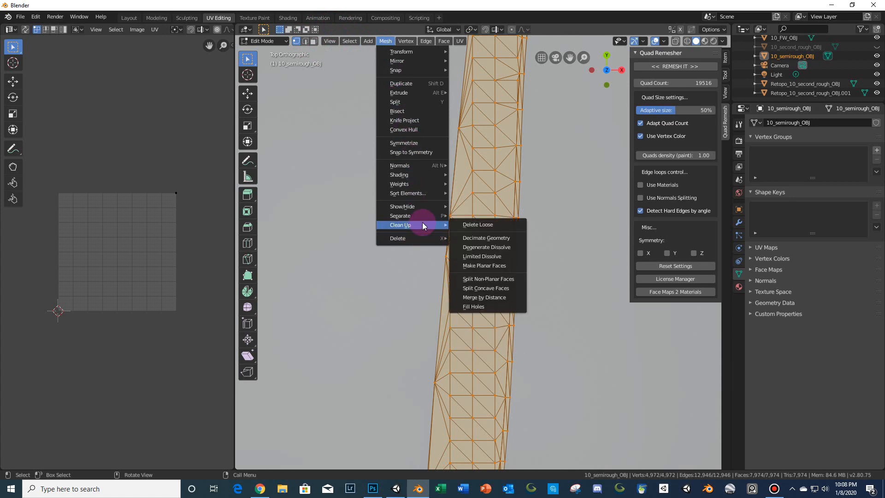
left_click(482, 299)
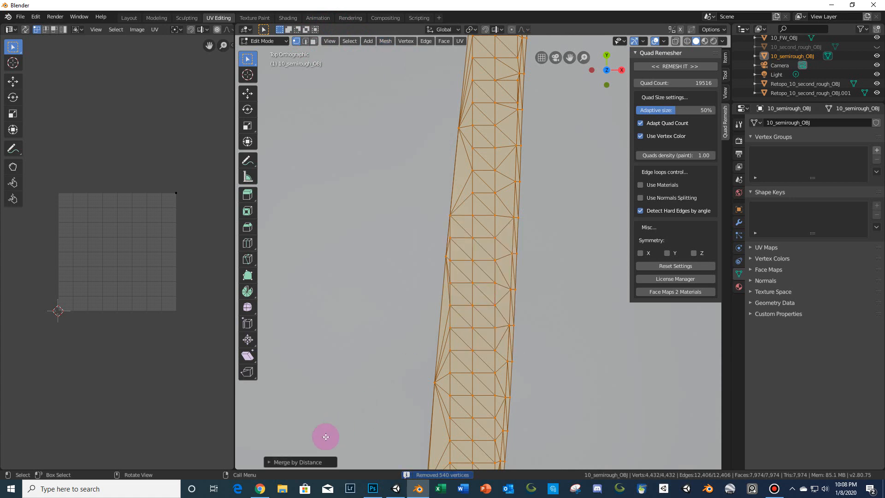
left_click(305, 462)
left_click(352, 448)
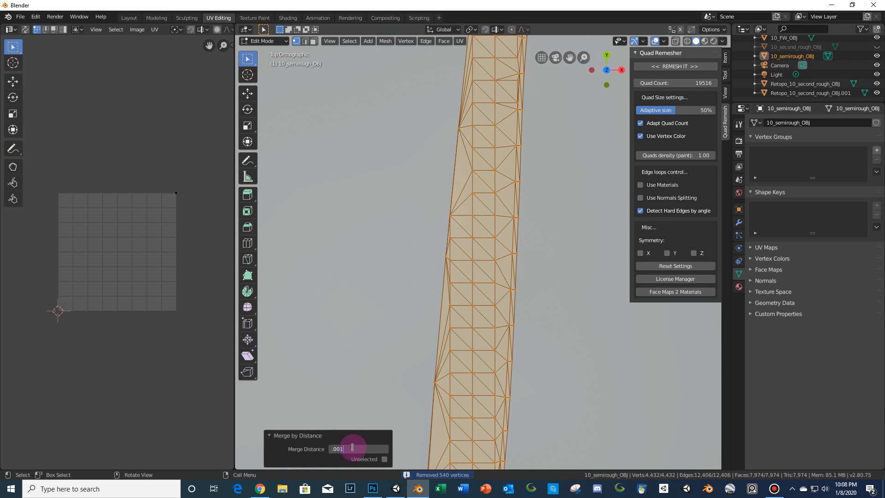
type(".001")
key("Return")
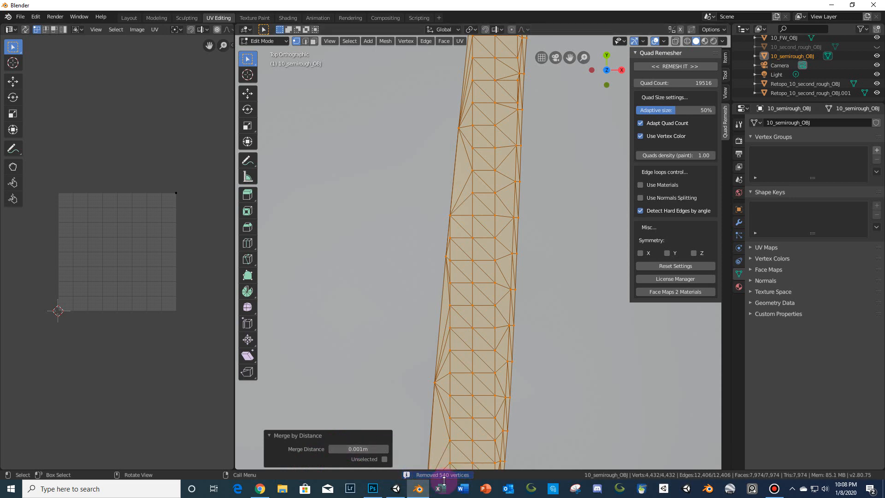
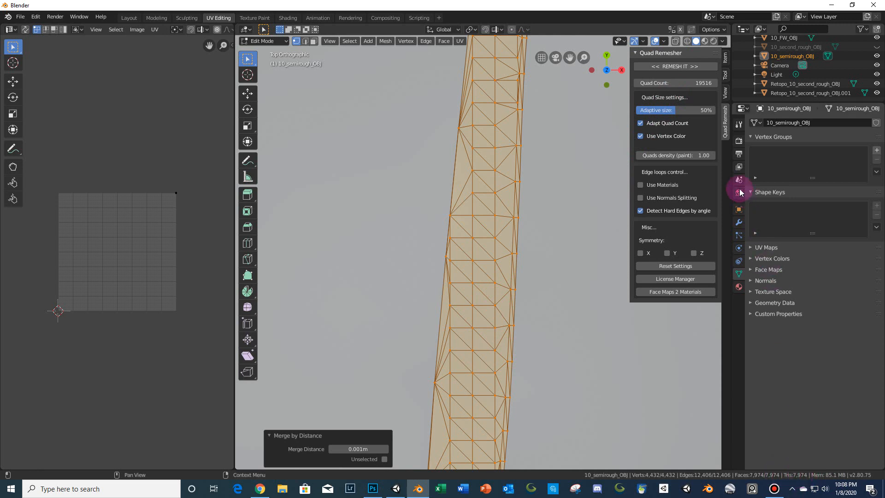
- Remesh the semirough mesh with Quad Remesher at a quad count of 7974 with Use Vertex Color turned off
left_click(691, 85)
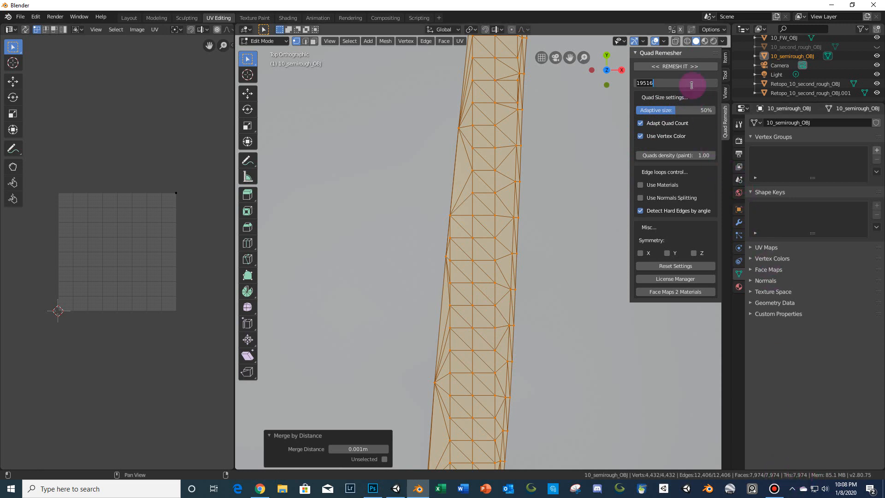
type("7974")
key("Return")
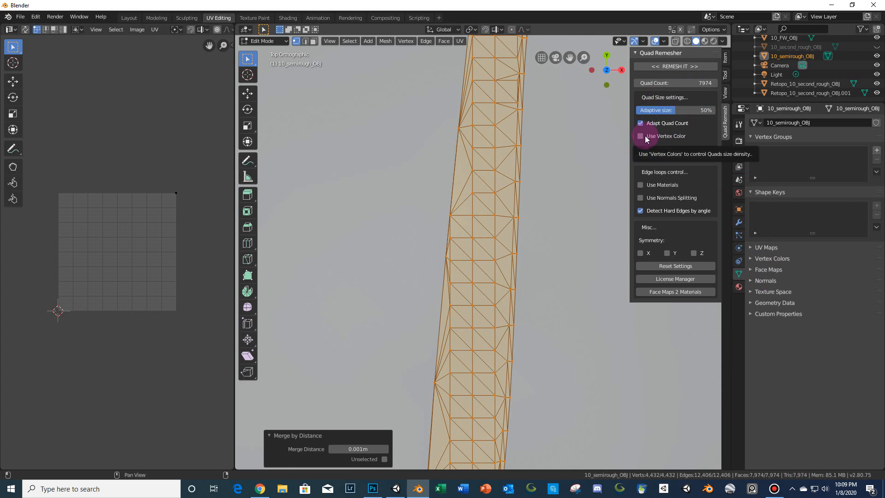
scroll(559, 188, "down", 5)
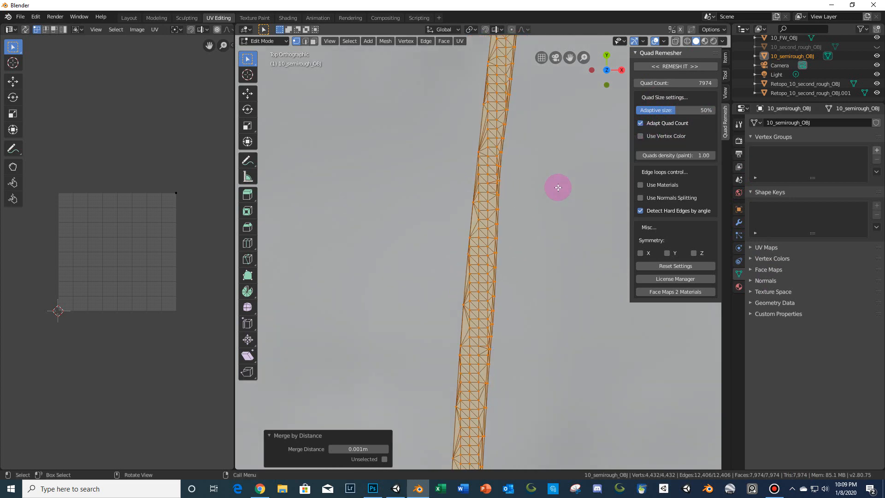
left_click(662, 66)
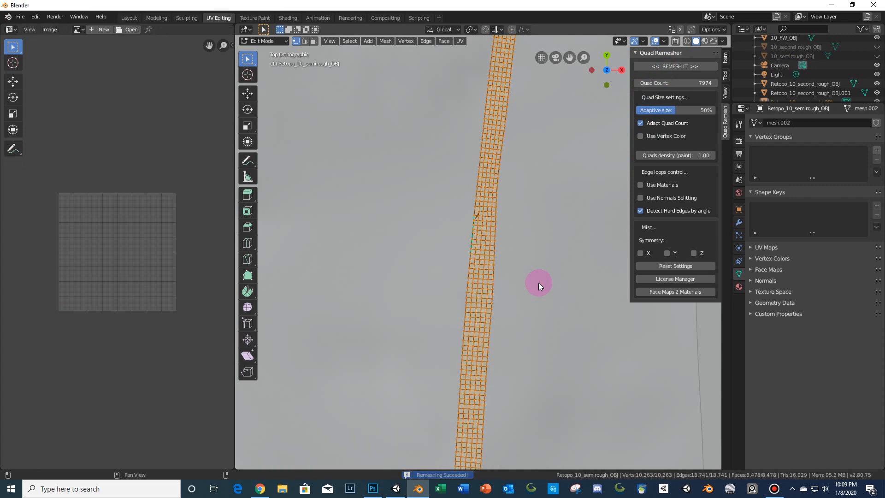
- Zoom in on the remeshed strip and examine the spike and distorted quads along its edge
scroll(512, 259, "up", 4)
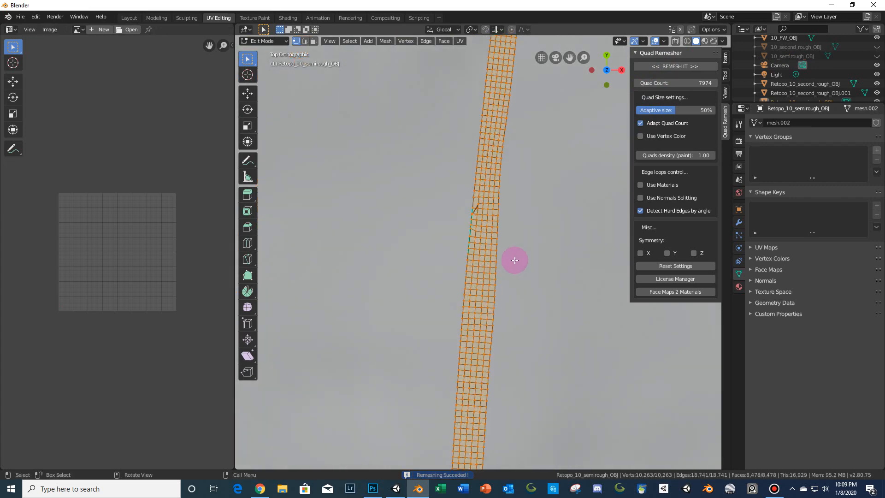
scroll(505, 304, "up", 6)
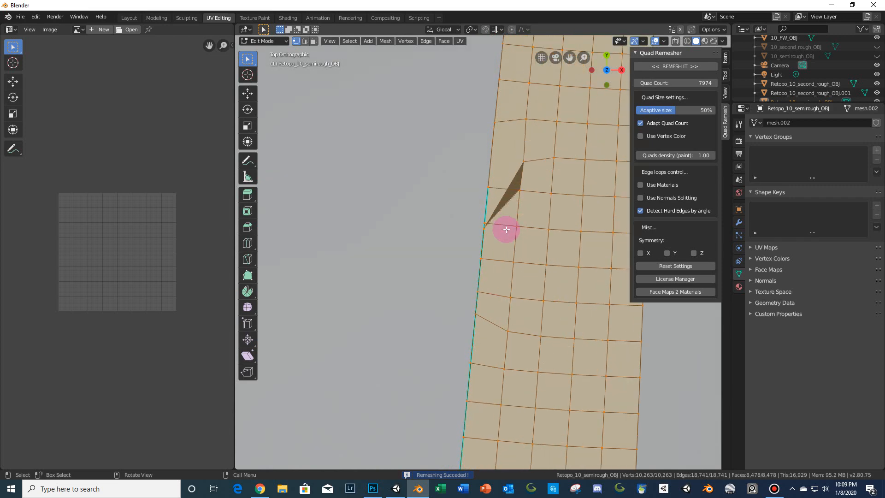
left_click(483, 226)
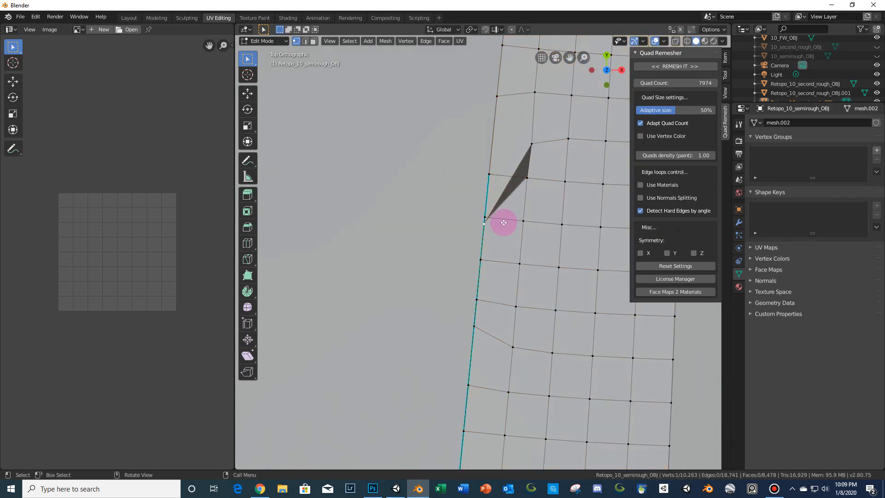
scroll(503, 223, "down", 6)
scroll(504, 226, "down", 8)
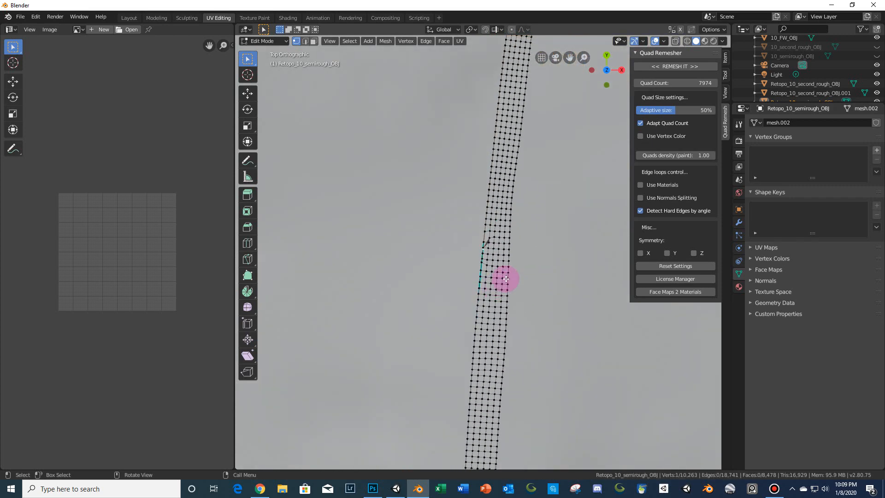
middle_click_drag(500, 137, 519, 37, "shift")
middle_click_drag(583, 349, 636, 300, "shift")
scroll(481, 296, "up", 5)
scroll(481, 296, "up", 1)
middle_click_drag(382, 317, 507, 311, "shift")
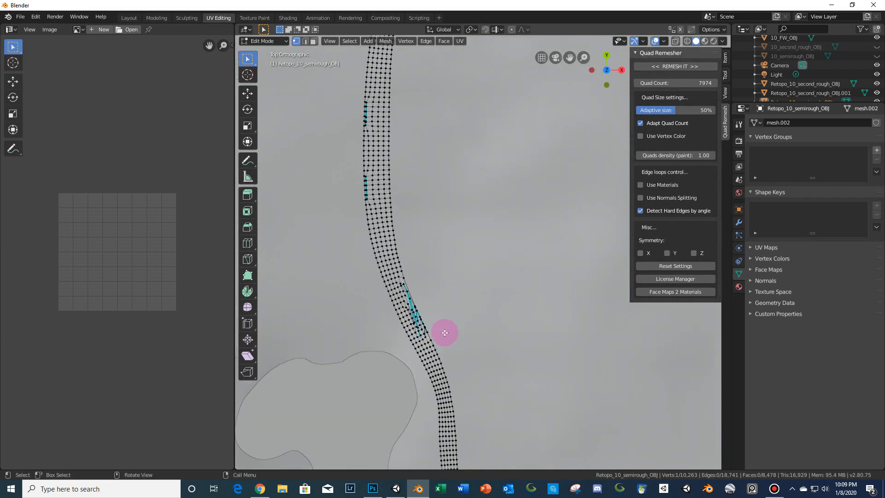
scroll(444, 332, "up", 3)
middle_click_drag(405, 350, 426, 322, "shift")
scroll(401, 355, "down", 2)
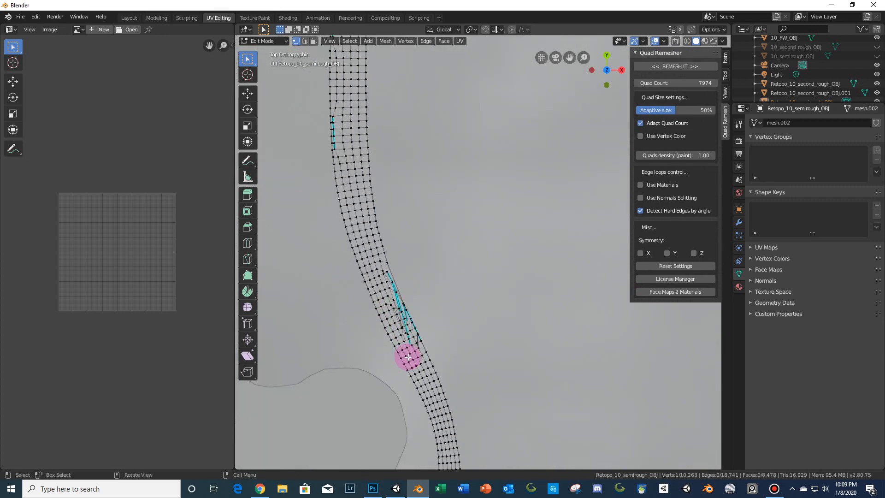
scroll(527, 372, "down", 3)
- Pan along the remeshed strip to inspect its mesh around the course's curves
middle_click_drag(553, 398, 532, 75, "shift")
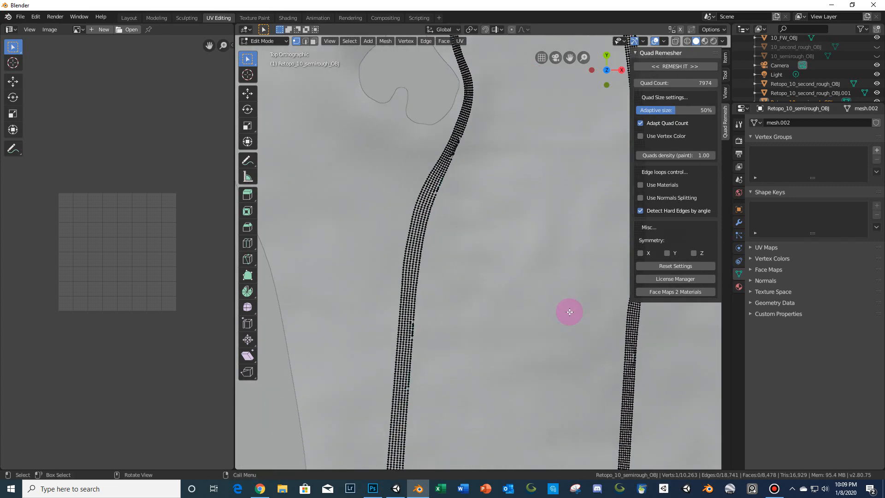
scroll(568, 312, "down", 5)
middle_click_drag(571, 407, 532, 193, "shift")
middle_click_drag(514, 331, 524, 170, "shift")
scroll(522, 216, "up", 5)
middle_click_drag(500, 279, 519, 233, "shift")
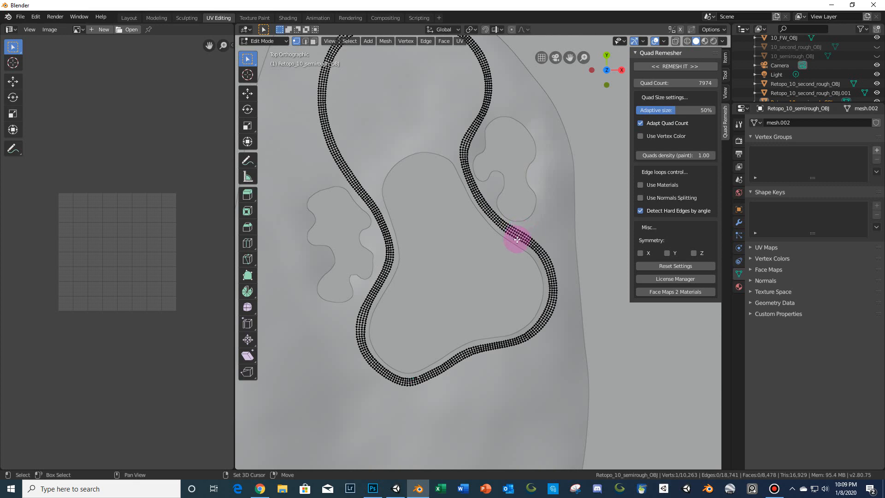
scroll(516, 239, "up", 2)
scroll(517, 239, "down", 2)
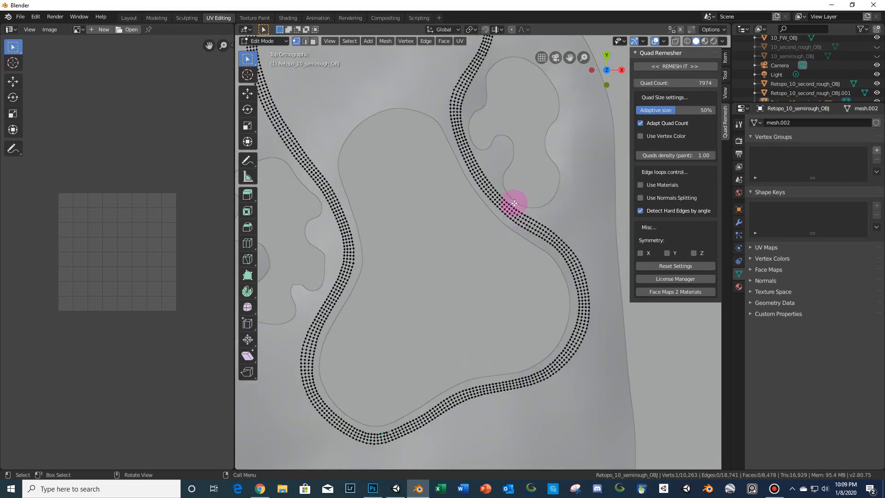
scroll(514, 196, "down", 5)
scroll(504, 370, "up", 6)
middle_click_drag(503, 370, 489, 492, "shift")
middle_click_drag(524, 207, 514, 288, "shift")
- Select the whole semirough mesh and remesh it at 7974 quads with Adapt Quad Count and Detect Hard Edges by angle turned off
key("a")
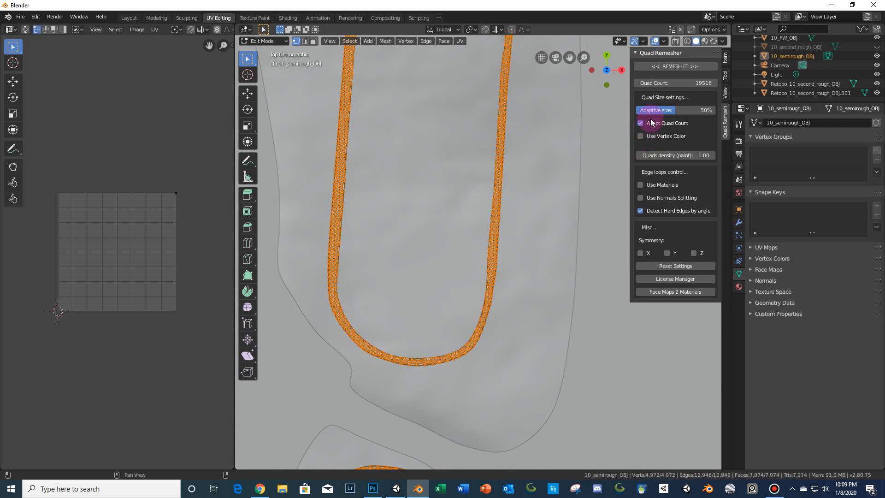
left_click(651, 119)
left_click(673, 81)
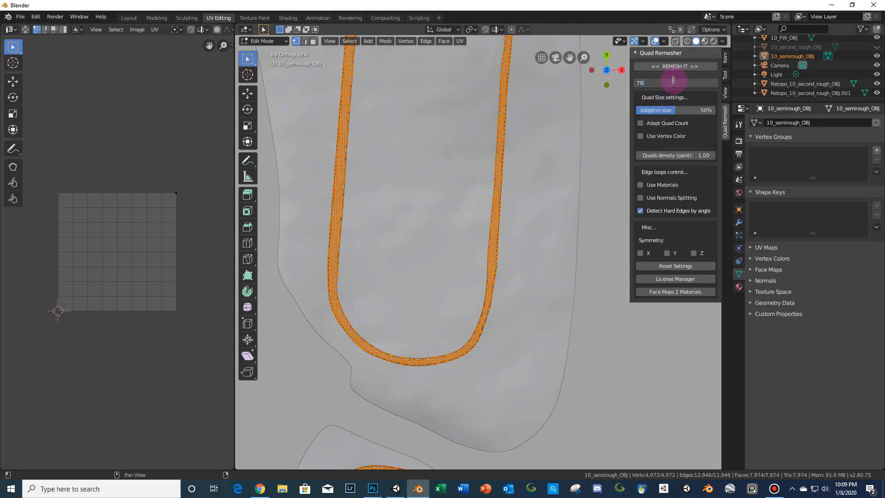
type("7974")
key("Return")
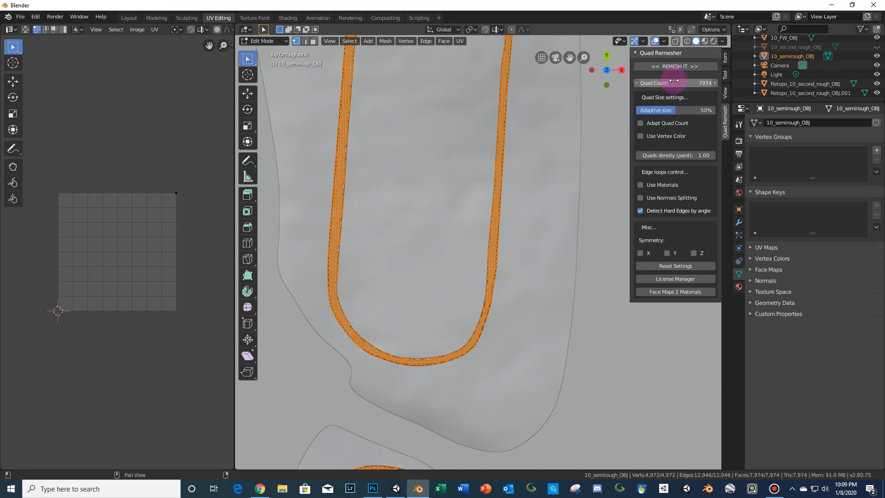
left_click(673, 209)
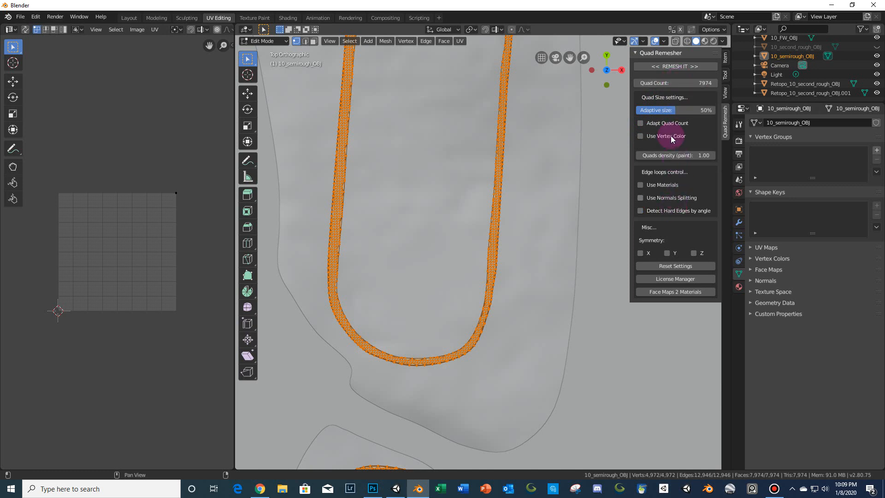
left_click(662, 66)
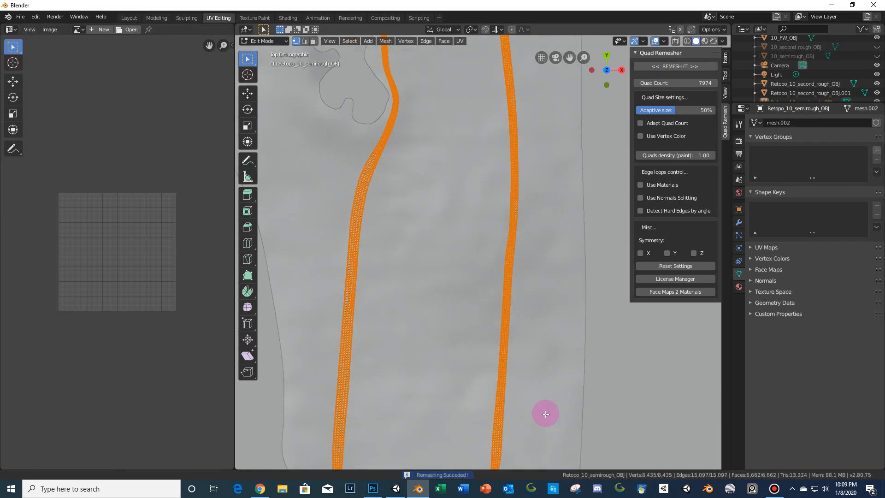
- Pan and zoom along the new remeshed semirough strip to inspect its quads
middle_click_drag(533, 201, 538, 431, "shift")
middle_click_drag(529, 187, 505, 373, "shift")
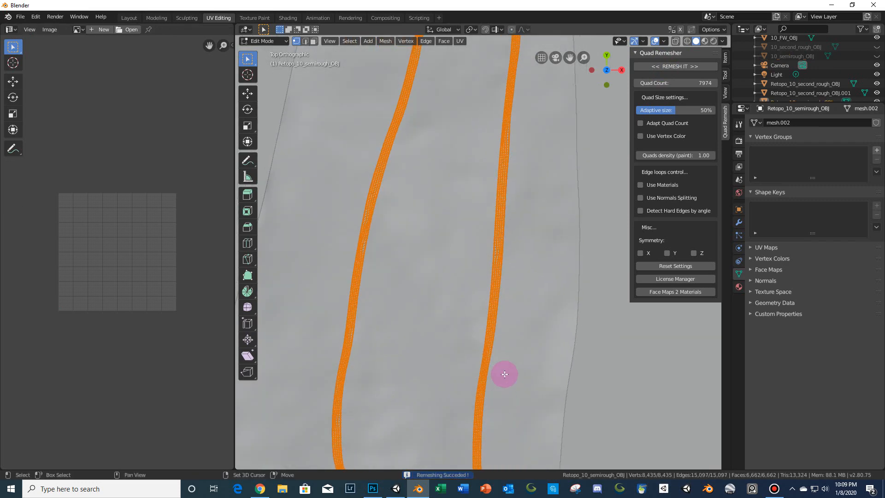
scroll(511, 307, "up", 6)
middle_click_drag(559, 196, 522, 463, "shift")
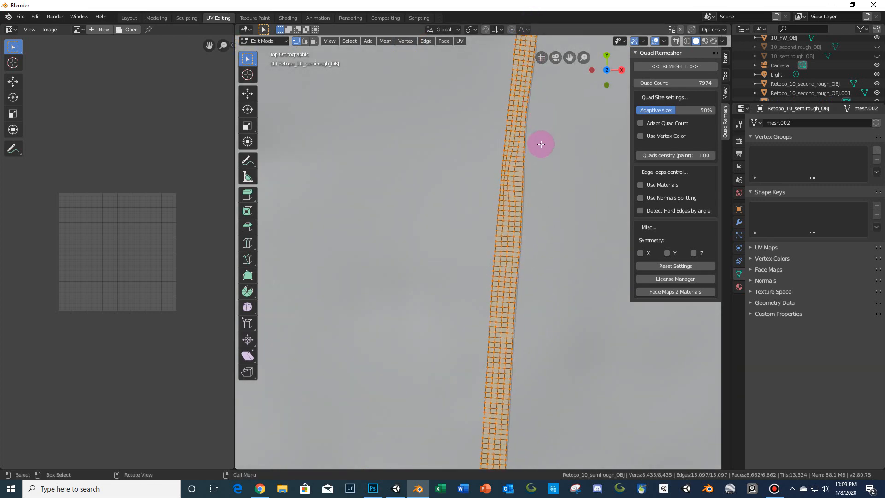
scroll(541, 144, "down", 4)
scroll(513, 237, "up", 2)
mouse_move(520, 154)
middle_mouse_down("shift")
mouse_move(514, 237)
mouse_move(482, 217)
mouse_move(487, 35)
middle_mouse_up("shift")
scroll(514, 237, "down", 1)
scroll(513, 237, "up", 1)
scroll(513, 237, "down", 3)
mouse_move(505, 321)
middle_mouse_down("shift")
mouse_move(503, 193)
mouse_move(523, 69)
middle_mouse_up("shift")
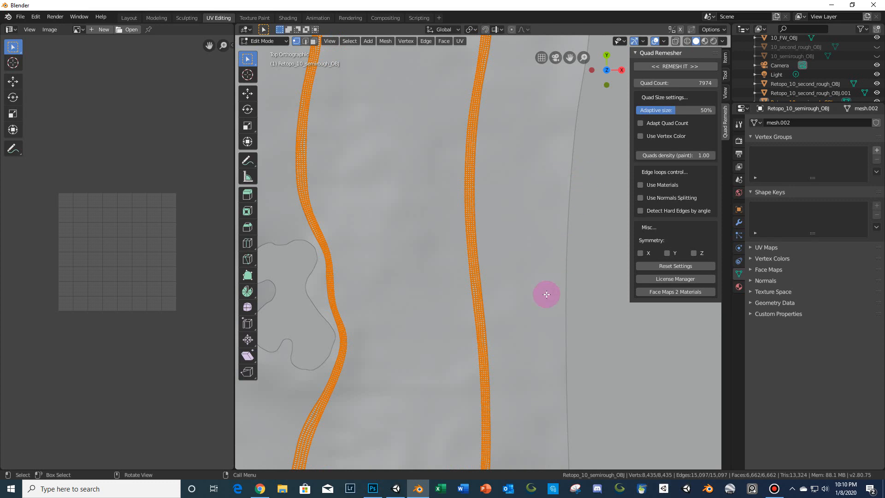
mouse_move(546, 294)
middle_mouse_down("shift")
mouse_move(527, 179)
mouse_move(539, 160)
middle_mouse_up("shift")
mouse_move(531, 276)
middle_mouse_down("shift")
mouse_move(530, 233)
mouse_move(483, 123)
mouse_move(481, 55)
middle_mouse_up("shift")
middle_click_drag(476, 323, 511, 94, "shift")
scroll(493, 198, "up", 5)
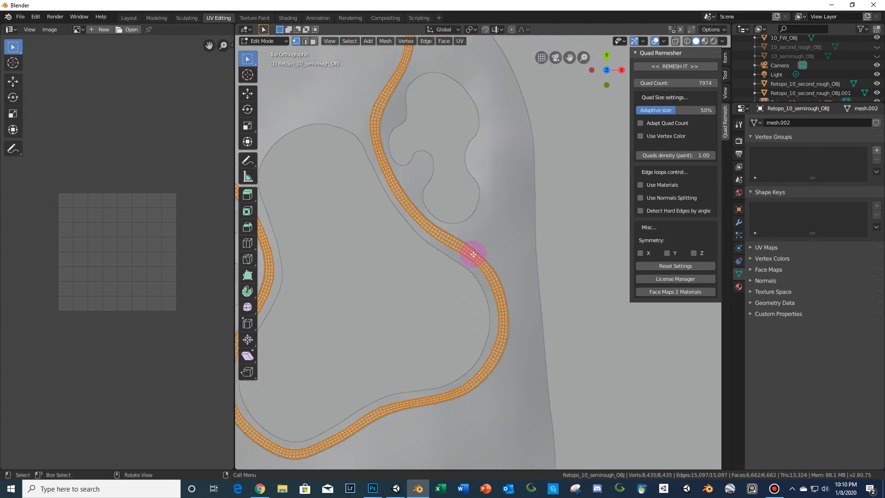
scroll(476, 231, "down", 6)
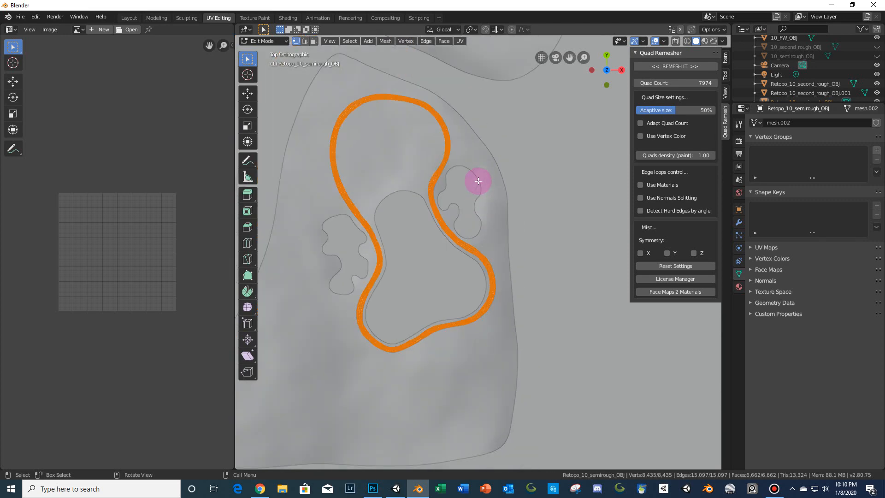
scroll(478, 181, "down", 8)
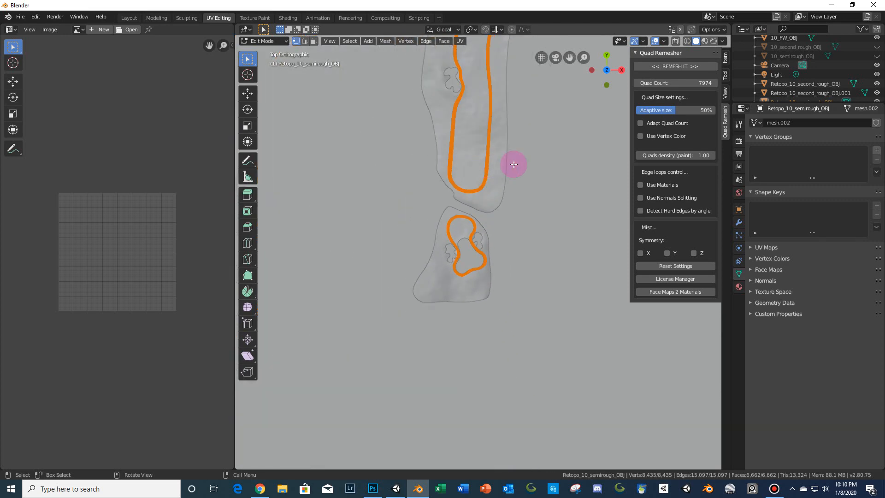
middle_click_drag(511, 166, 478, 268, "shift")
scroll(486, 255, "down", 2)
- Return to Object Mode and select the retopologised rough objects in turn to compare them, ending on the semirough retopo
key("Tab")
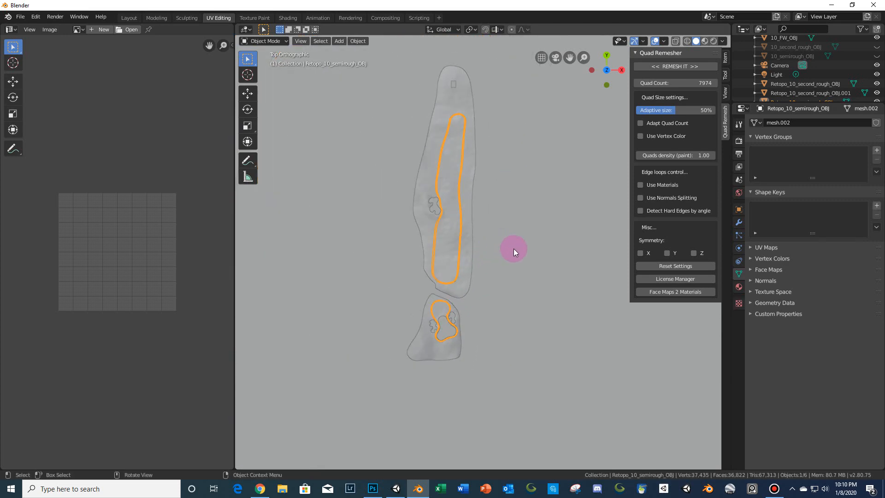
left_click(513, 249)
scroll(515, 245, "down", 7)
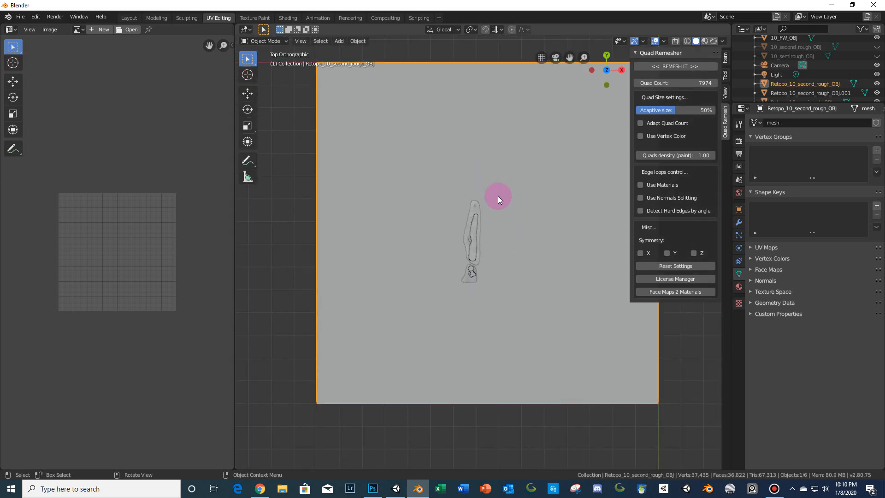
scroll(518, 247, "up", 4)
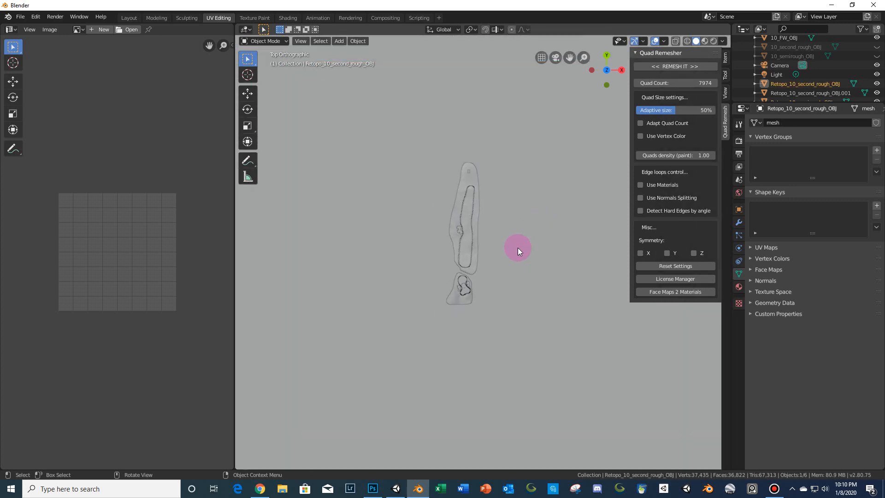
scroll(483, 253, "up", 8)
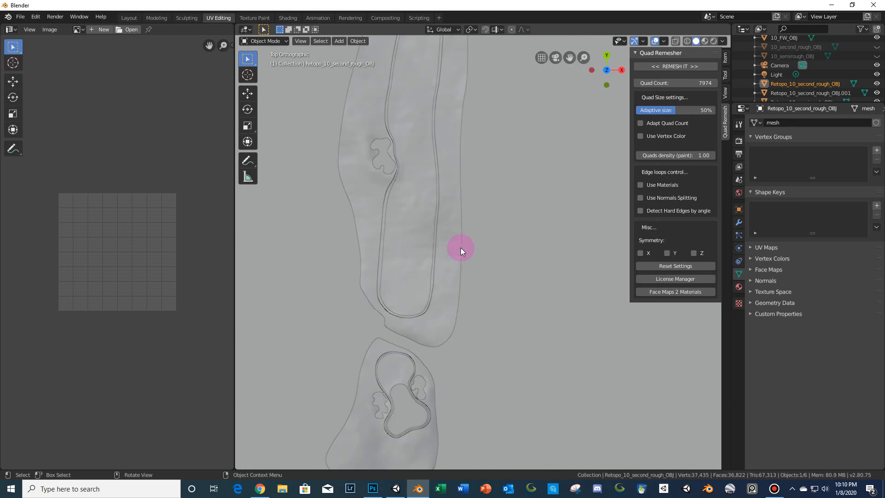
left_click(424, 262, "shift")
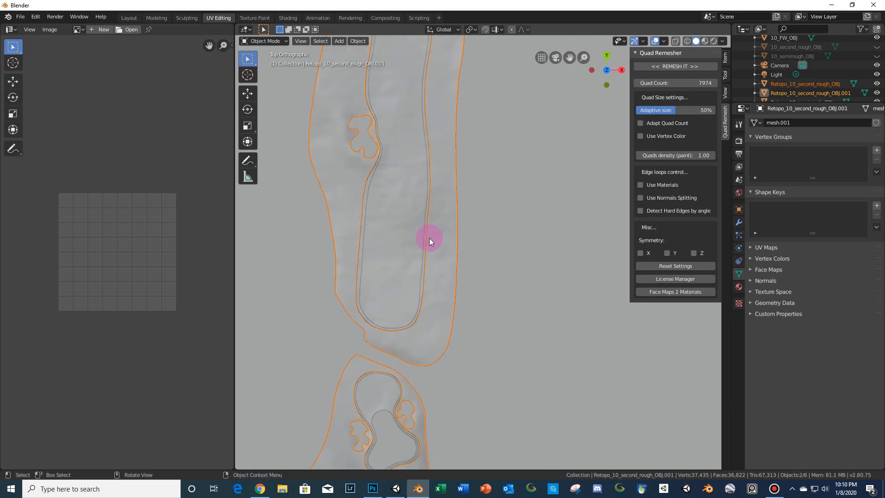
scroll(430, 238, "up", 3)
left_click(376, 300)
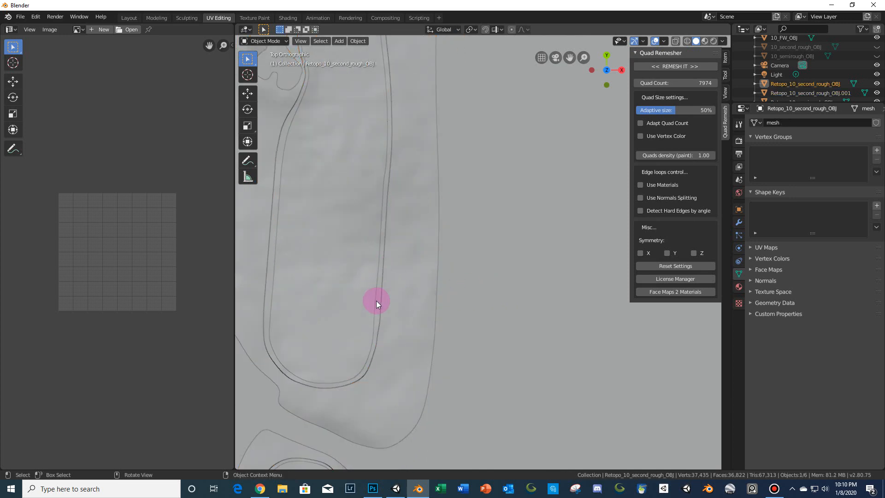
left_click(376, 301)
scroll(459, 276, "down", 10)
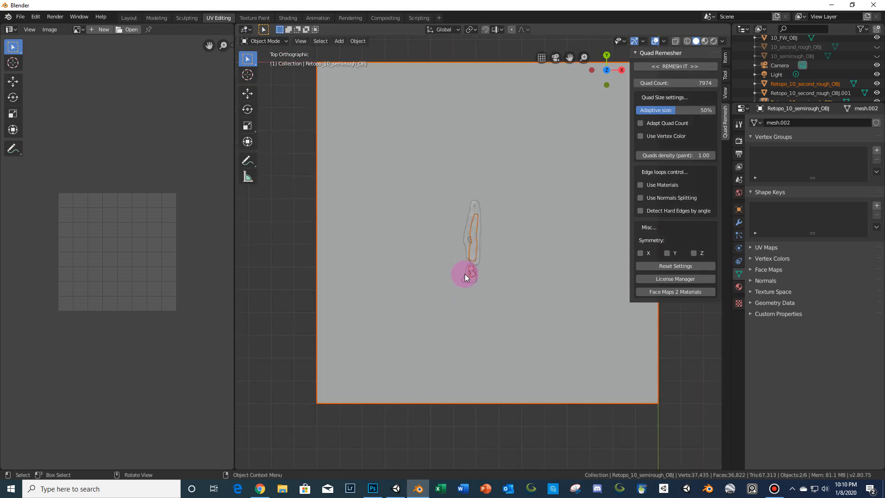
- Select all faces of the semirough retopo mesh, UV-unwrap them with Project From View, and select all the UVs
key("Tab")
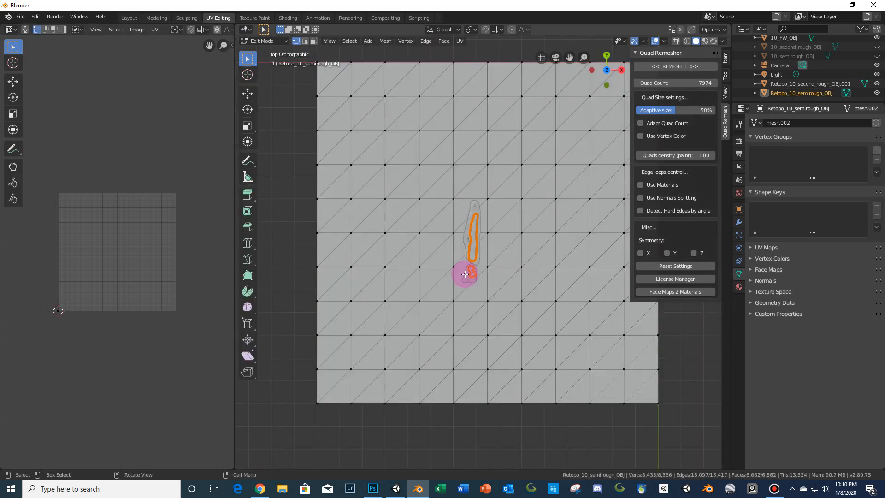
key("a")
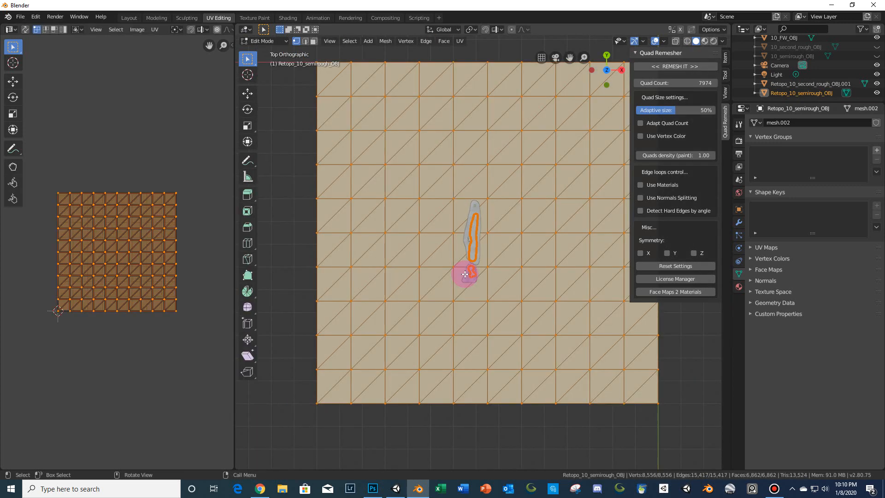
key("u")
left_click(466, 275)
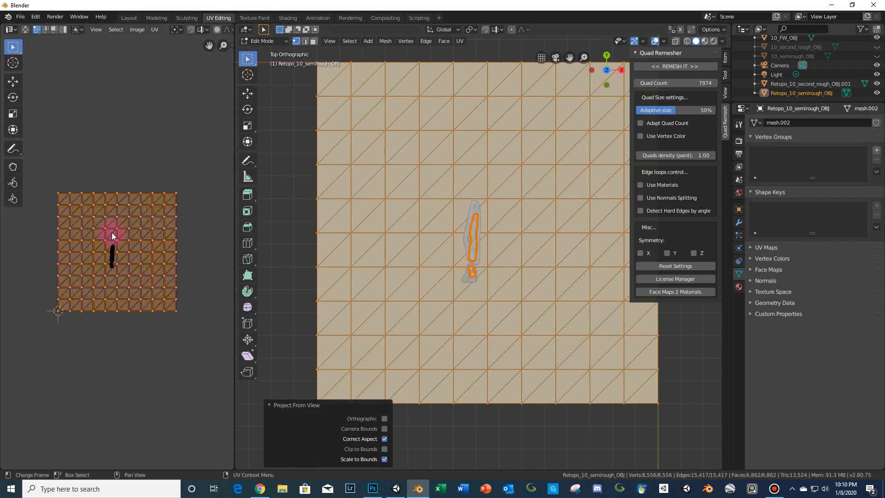
key("a")
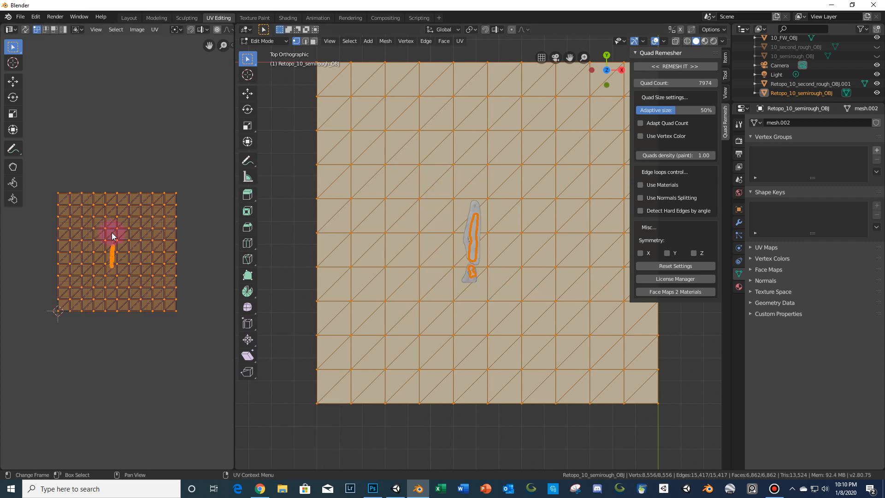
- Rotate and pin the semirough retopo's UVs, then deselect and return to Object Mode
key("r")
left_click(112, 236)
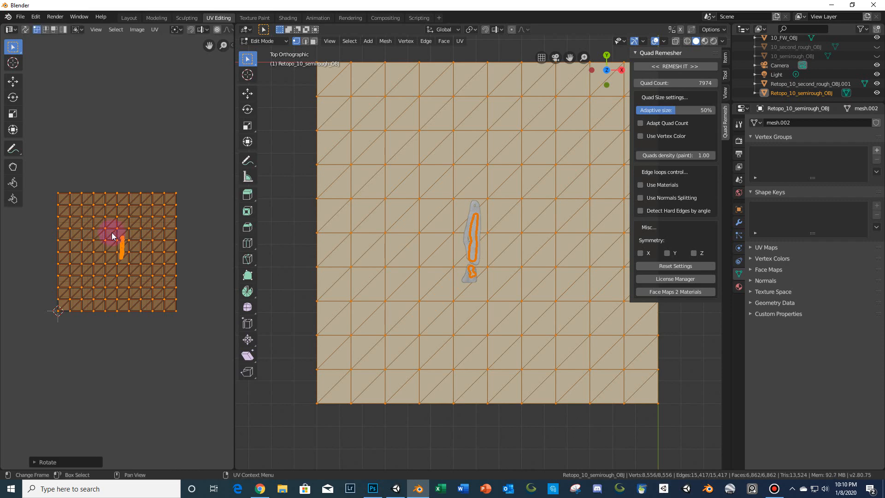
key("p")
left_click(506, 265)
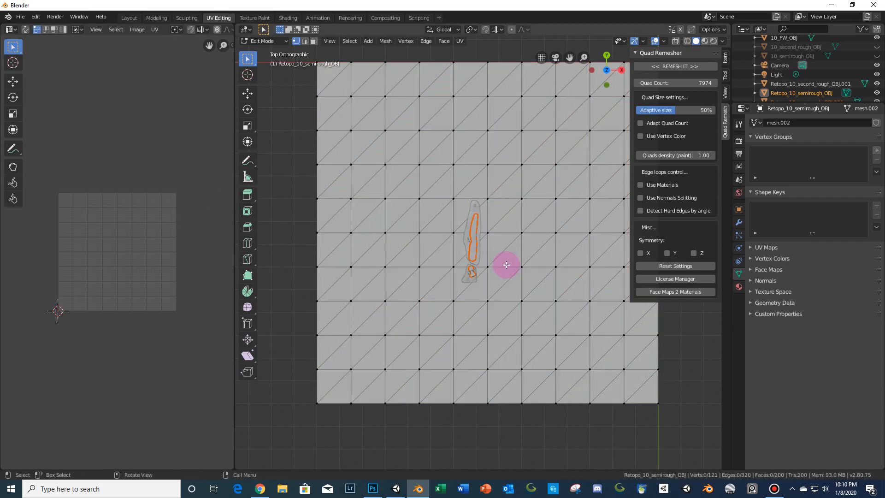
scroll(506, 265, "up", 10)
key("Tab")
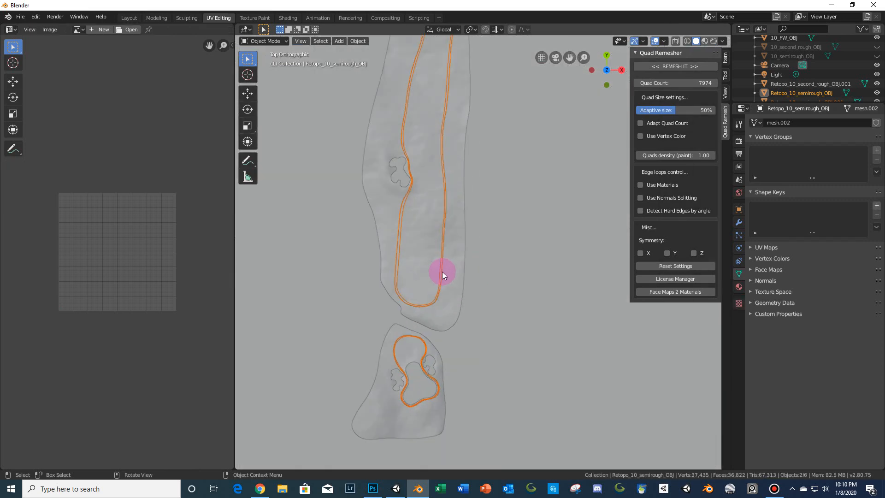
- Select the semirough retopo object and export it as FBX, overwriting 10_semirough_FBX.fbx in the Hole 10 folder
left_click(441, 270)
left_click(438, 269)
left_click(440, 271)
scroll(452, 194, "down", 5)
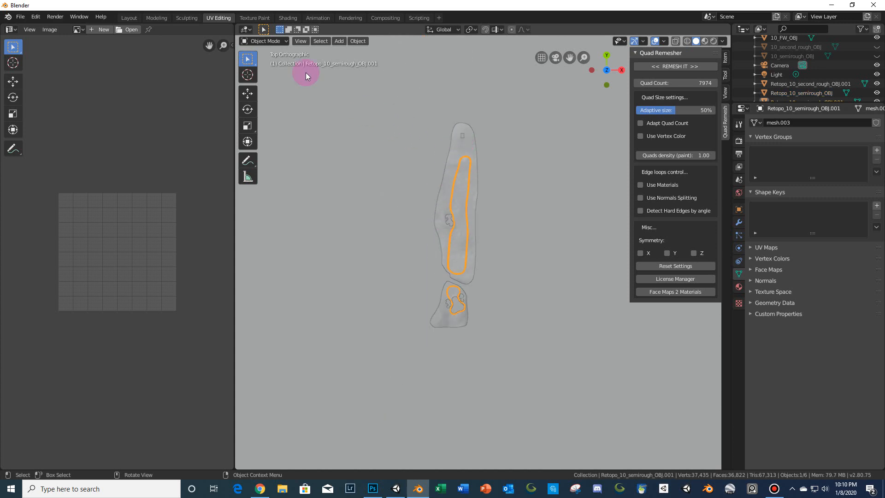
left_click(20, 16)
mouse_move(71, 158)
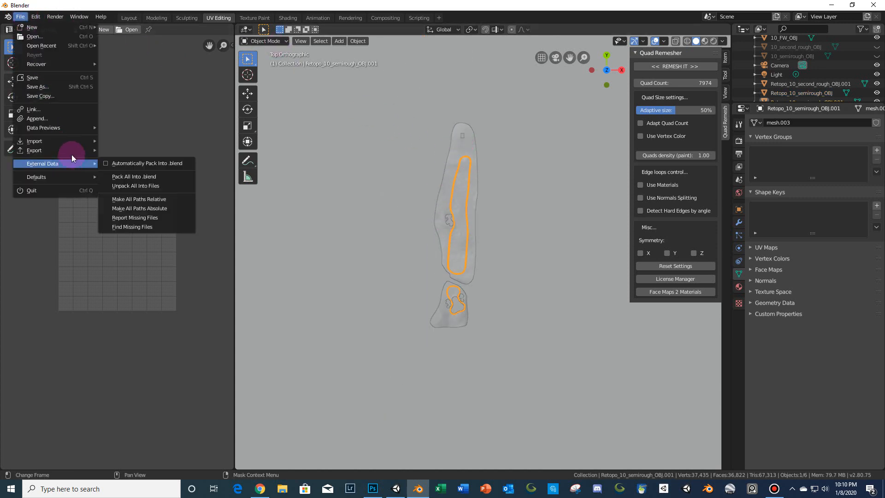
left_click(143, 165)
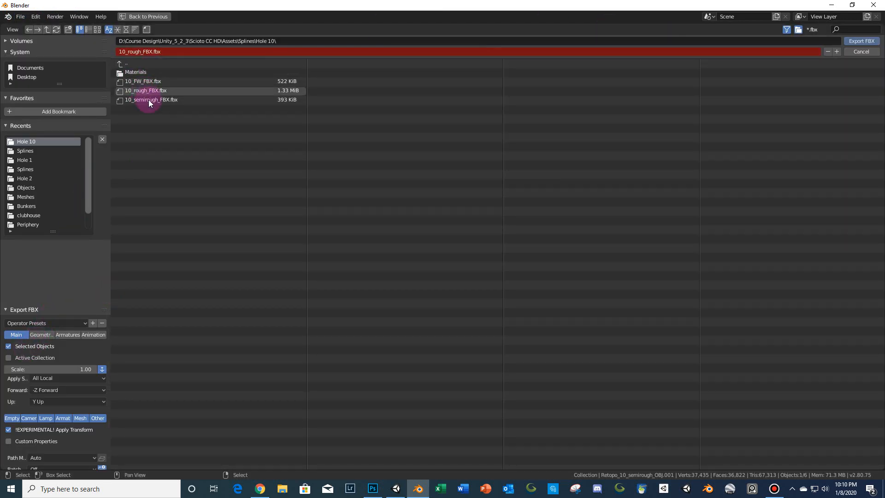
left_click(231, 102)
left_click(853, 41)
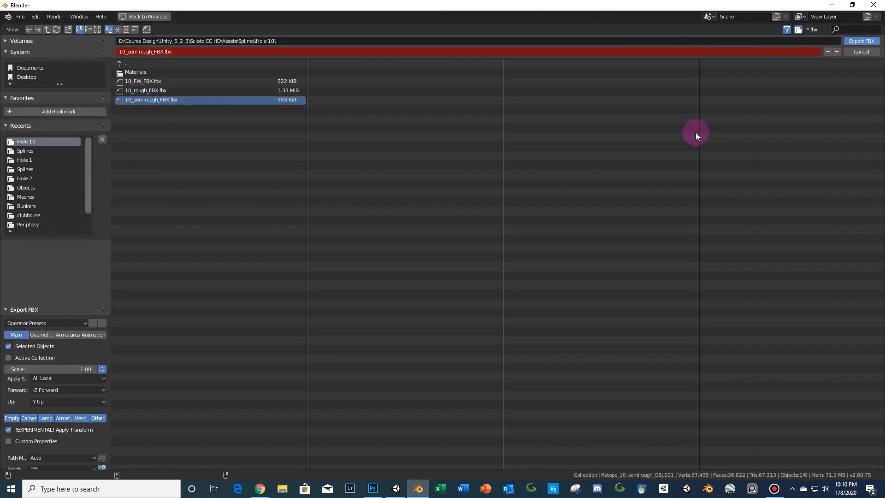
- Switch to Unity and drag the 10_semirough_FBX asset from the Hole 10 folder into the scene
left_click(396, 489)
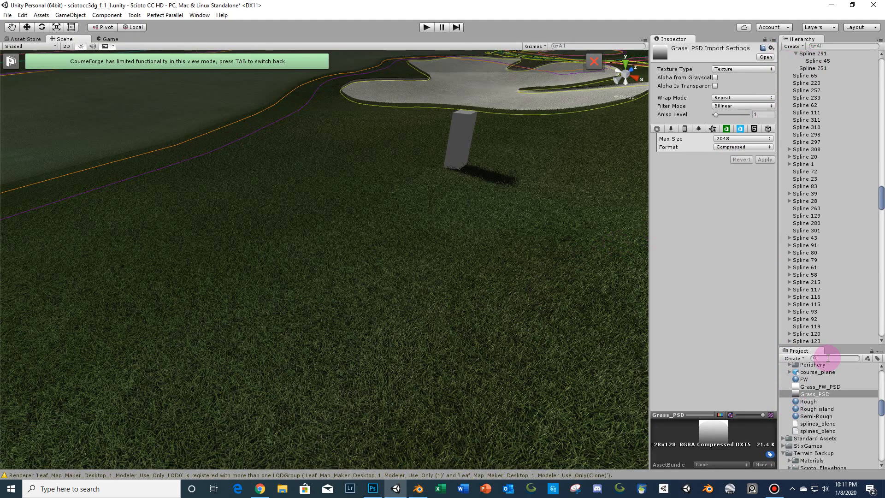
scroll(801, 393, "down", 5)
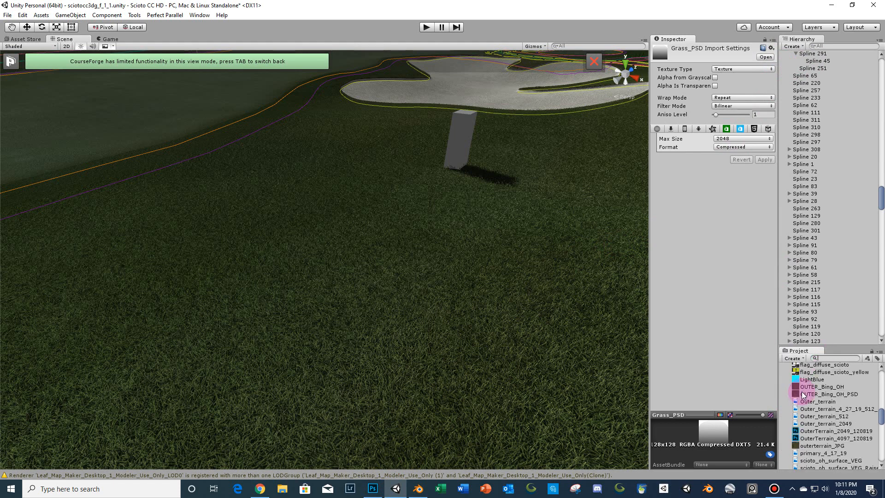
left_click_drag(830, 343, 834, 153)
scroll(832, 262, "up", 8)
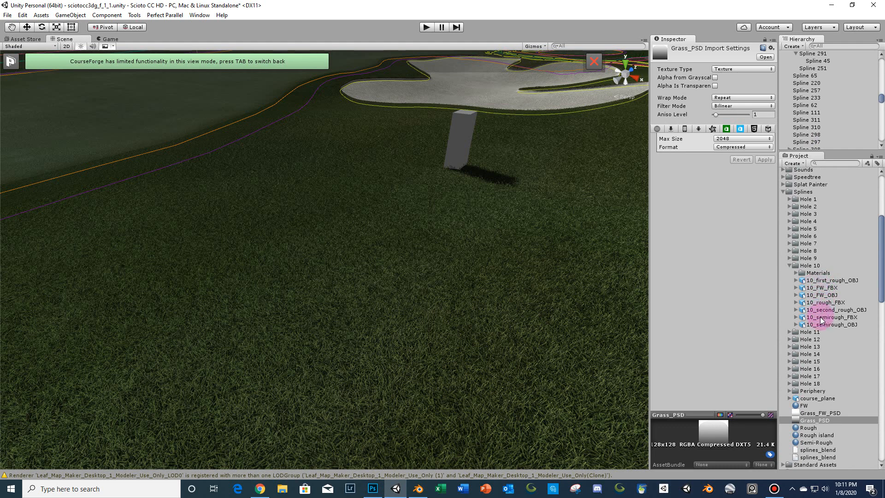
left_click_drag(820, 317, 445, 234)
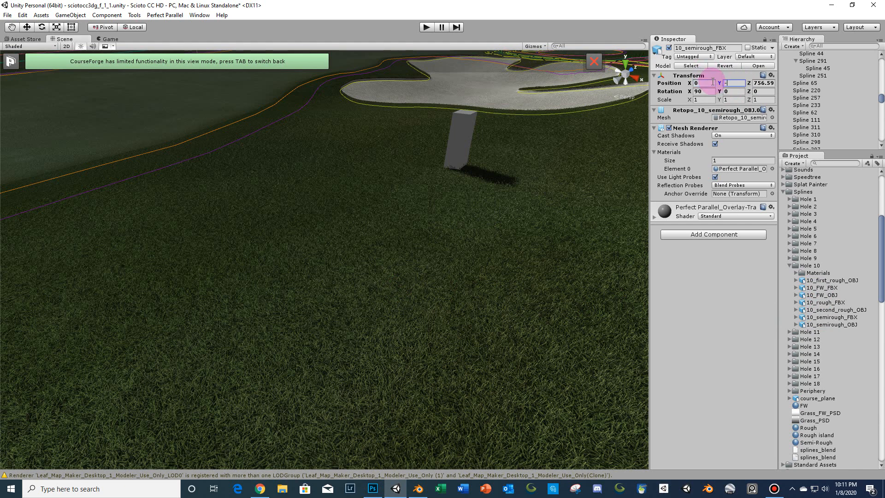
- Set the semirough object's position to Y -0.15 and Z 0
type("5")
key("Tab")
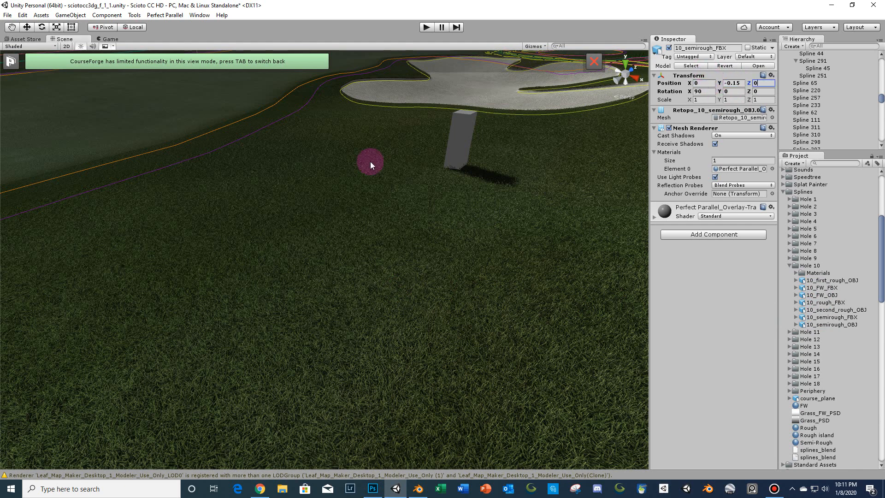
- Fly around the course to inspect the placed semirough mesh against the fairway and bunkers
middle_click_drag(288, 206, 368, 322)
mouse_move(369, 322)
right_mouse_down()
mouse_move(383, 265)
mouse_move(379, 308)
right_mouse_up()
scroll(383, 266, "down", 2)
scroll(379, 308, "down", 5)
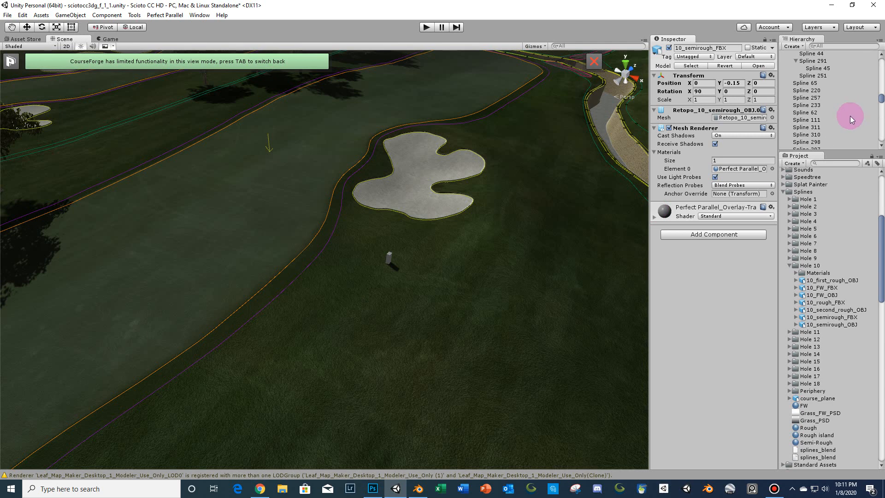
scroll(849, 113, "up", 5)
scroll(837, 139, "up", 10)
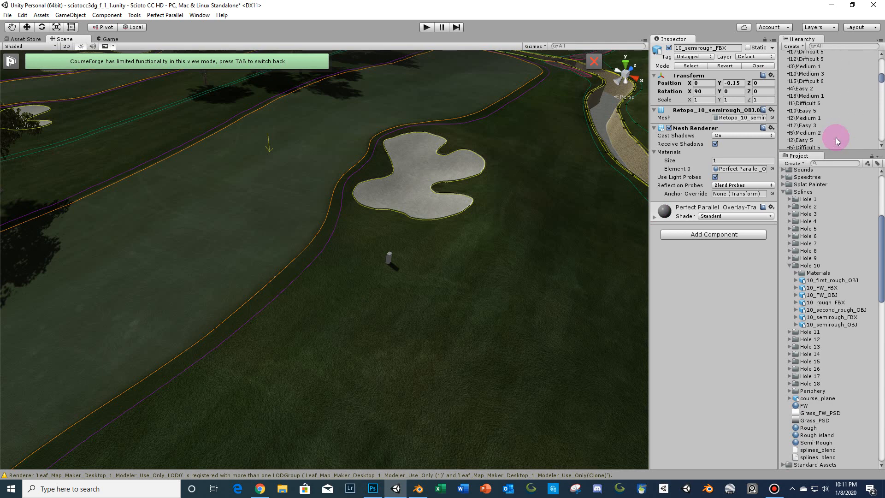
scroll(836, 137, "up", 5)
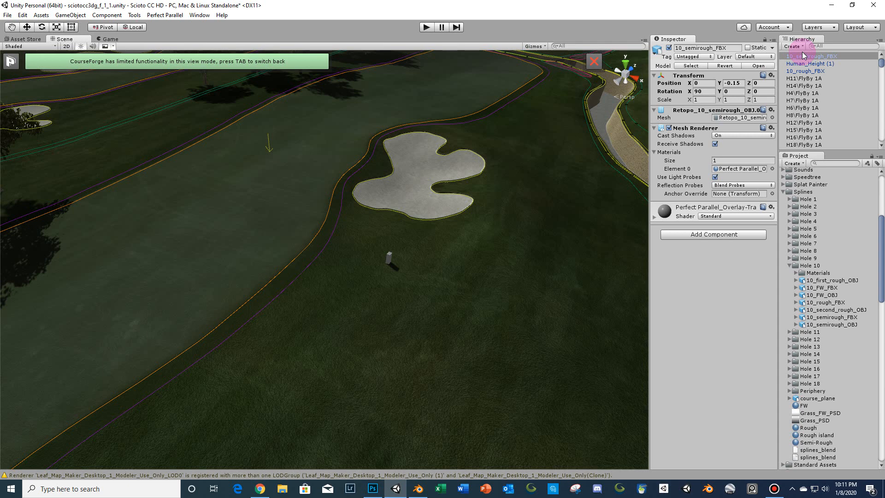
right_click_drag(509, 144, 499, 102)
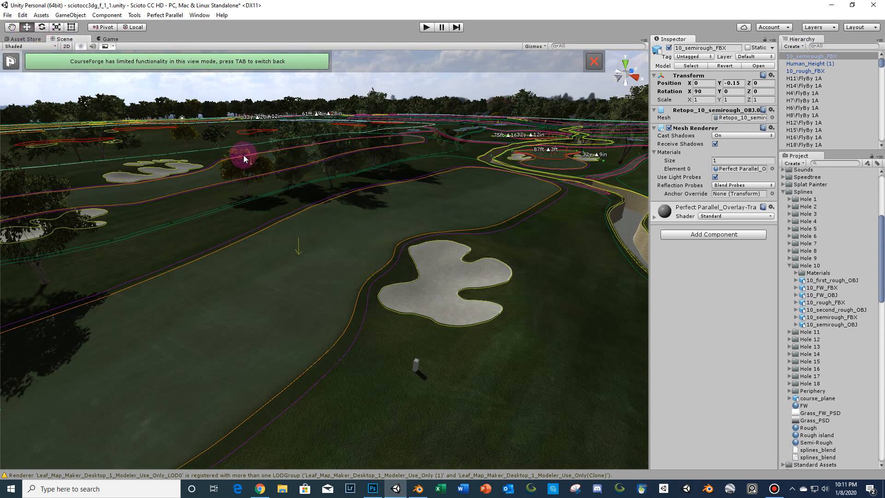
right_click_drag(244, 155, 217, 183)
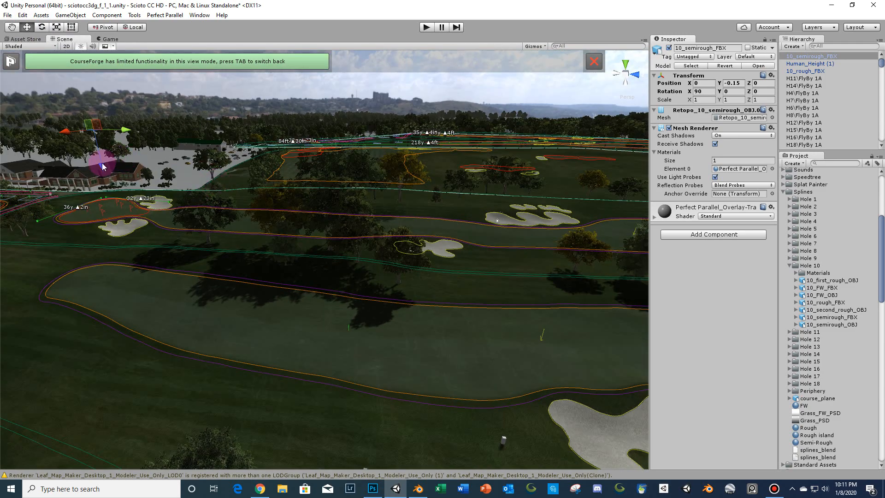
left_click_drag(101, 164, 134, 172)
key("ctrl+z")
- Set the semirough object's Y position to 0
right_click_drag(306, 258, 475, 317)
key("w")
key("a")
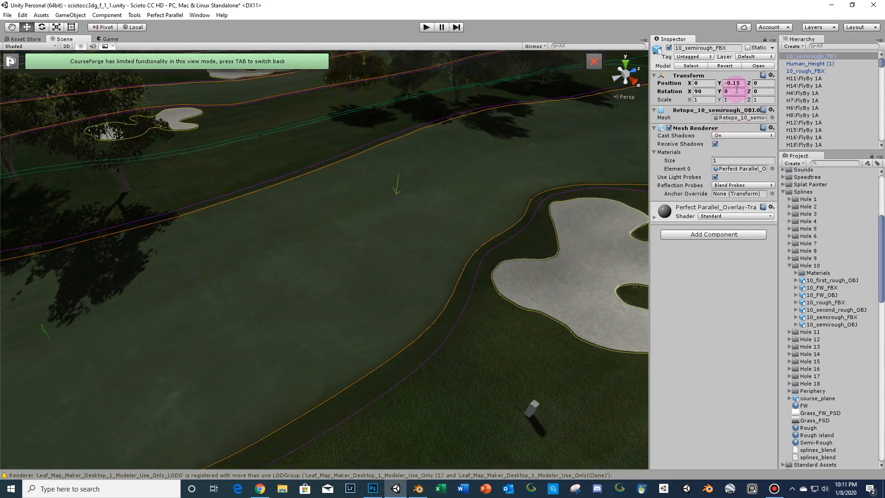
type("0")
key("Return")
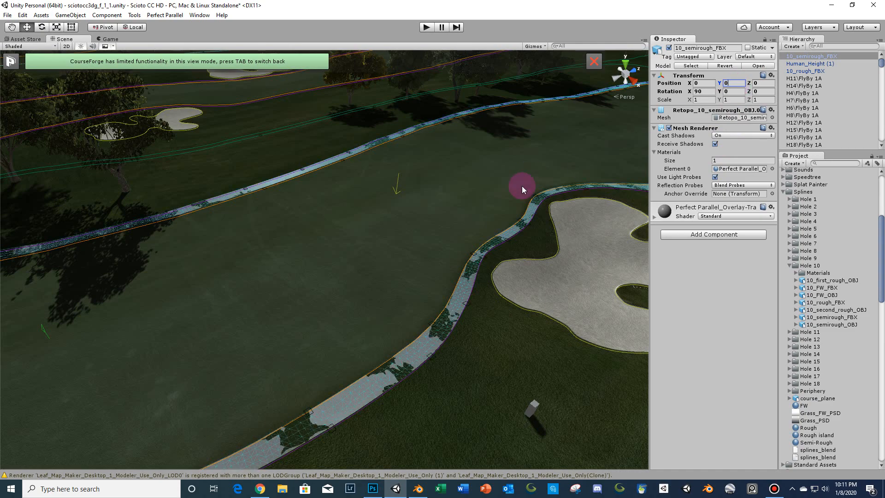
- Set the semirough object's Y position to -0.15
key("w")
right_click_drag(524, 188, 583, 174)
key("s")
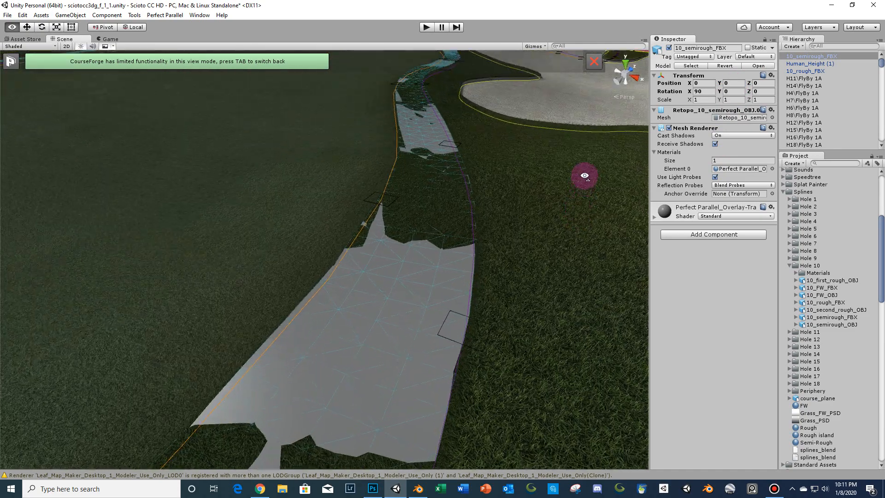
left_click(739, 82)
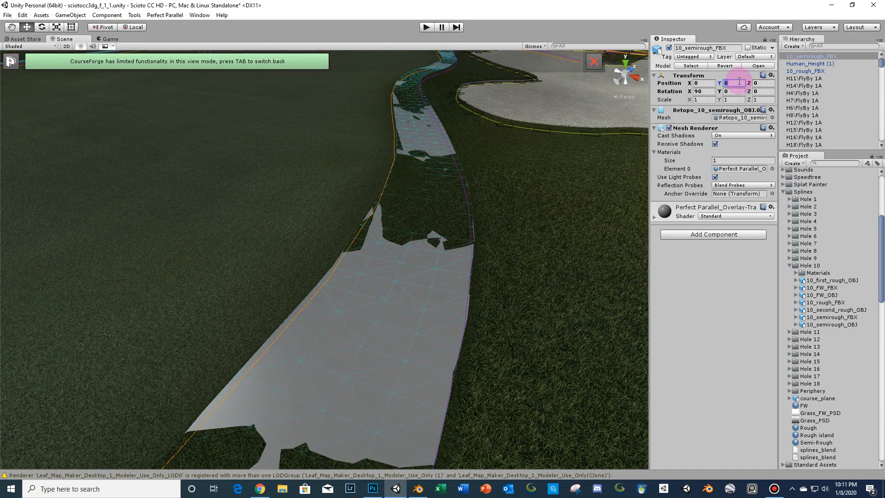
type("-.15")
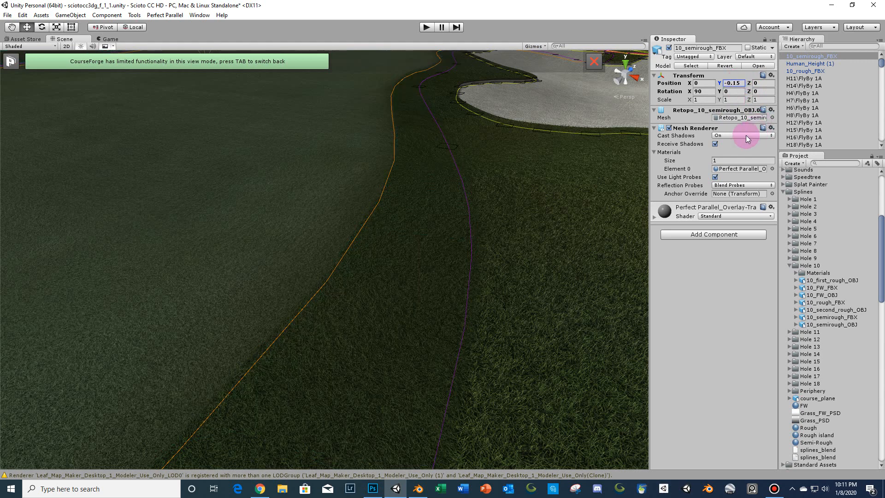
- Turn off cast shadows on the semirough object's mesh renderer
left_click(741, 135)
left_click(735, 144)
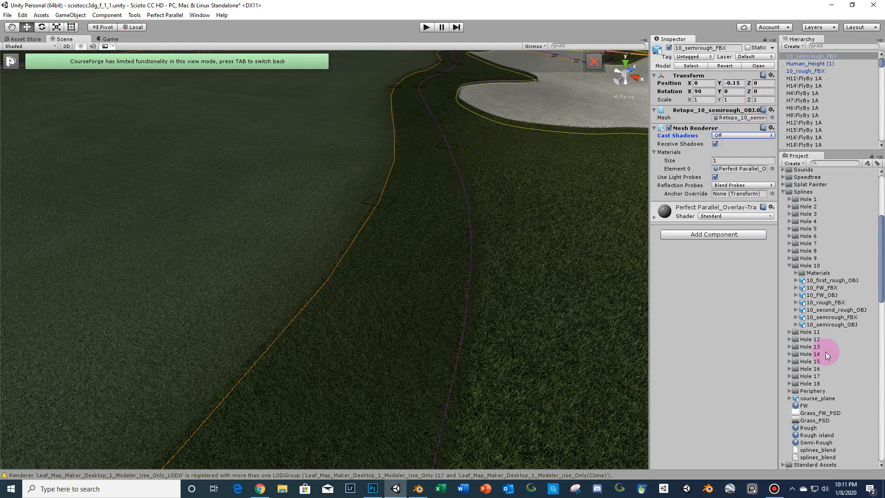
- Examine the semirough strip's edge in the scene and the adjacent fairway spline
scroll(809, 390, "down", 3)
left_click_drag(806, 392, 743, 170)
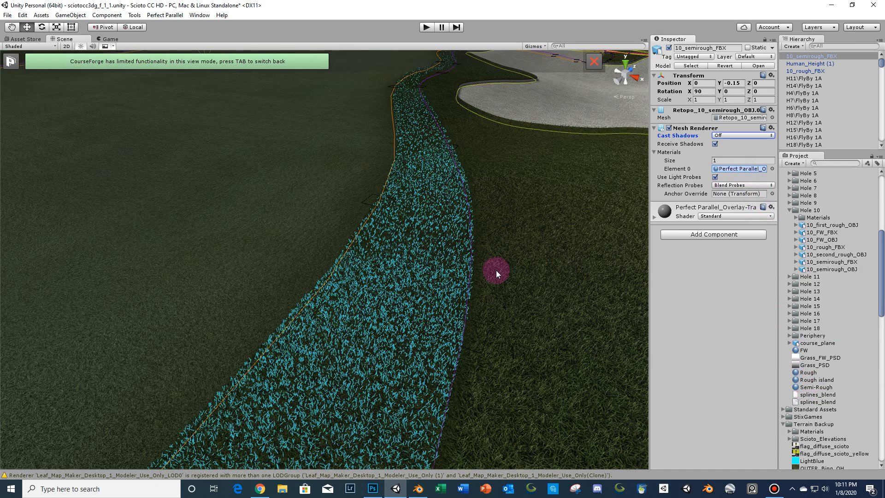
mouse_move(508, 239)
middle_mouse_down()
mouse_move(518, 224)
mouse_move(509, 236)
middle_mouse_up()
right_click_drag(509, 236, 534, 203)
left_click(289, 132)
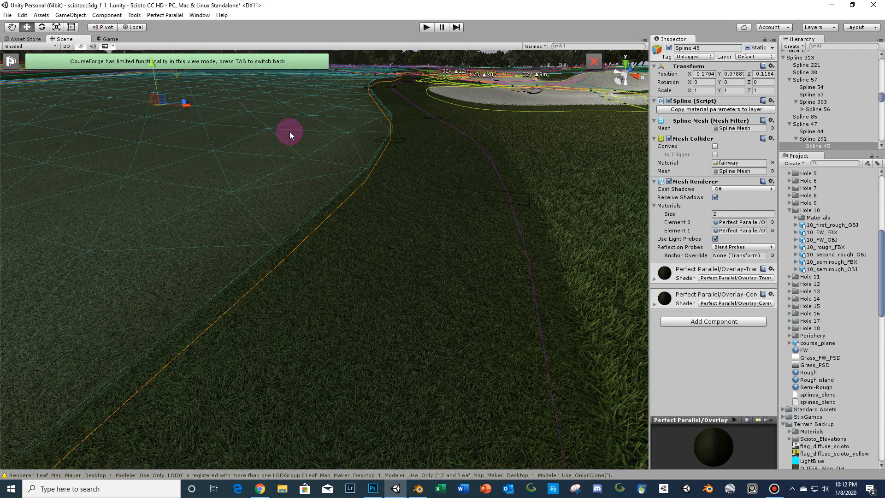
left_click(210, 62)
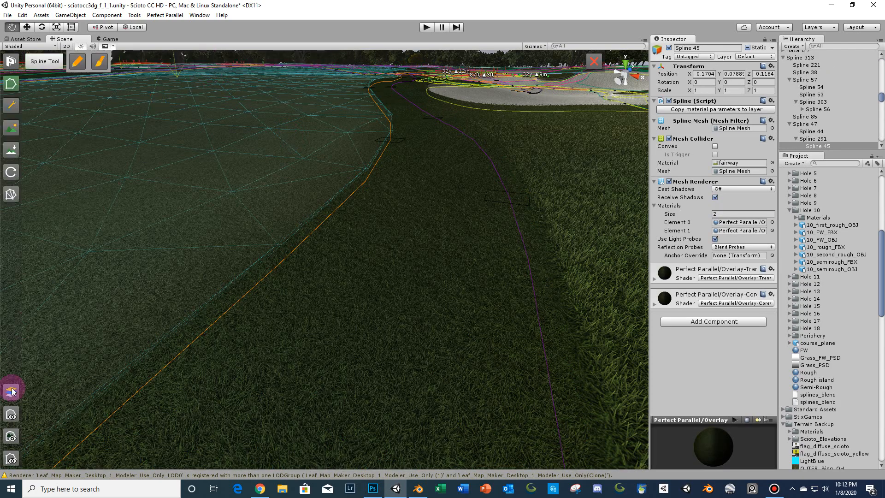
left_click(10, 458)
right_click_drag(107, 386, 134, 402)
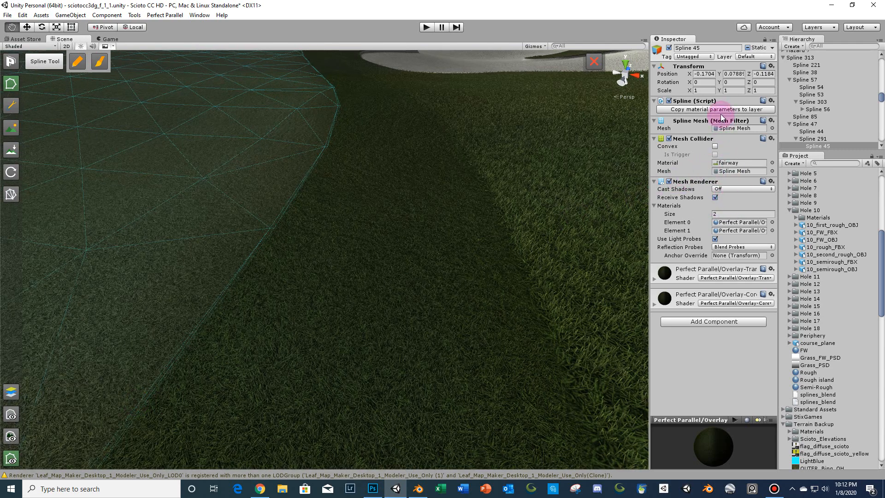
- Open the Semi-Rough grass material and locate its base color texture in the project
left_click(807, 388)
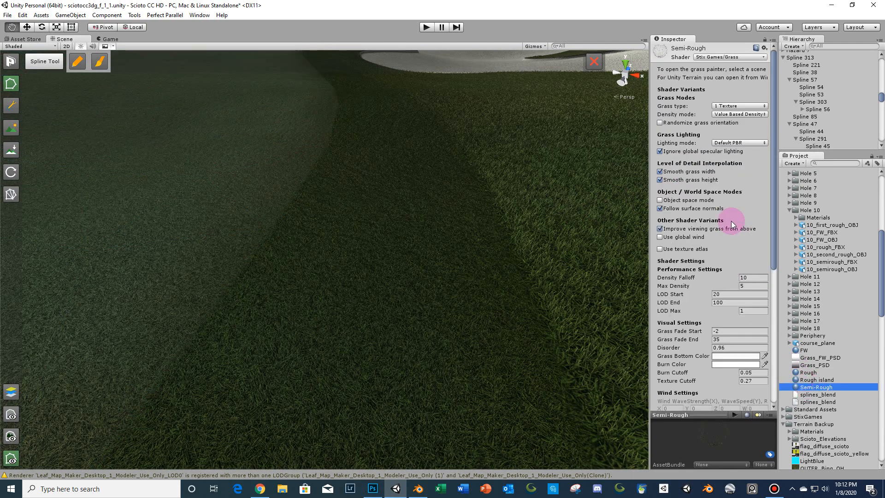
left_click_drag(648, 233, 572, 237)
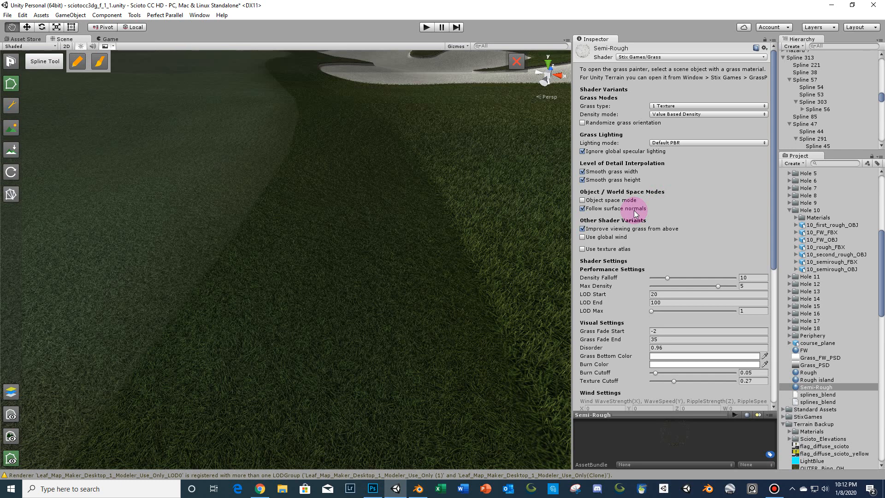
scroll(717, 221, "down", 3)
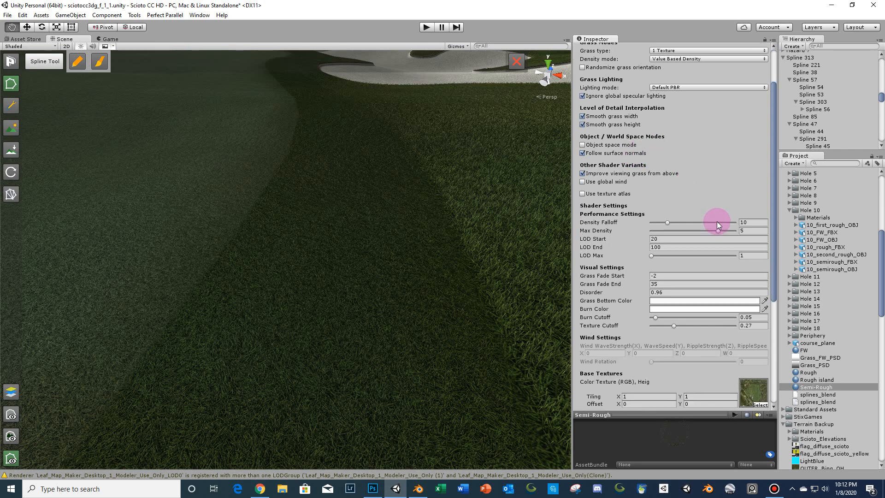
scroll(717, 222, "down", 2)
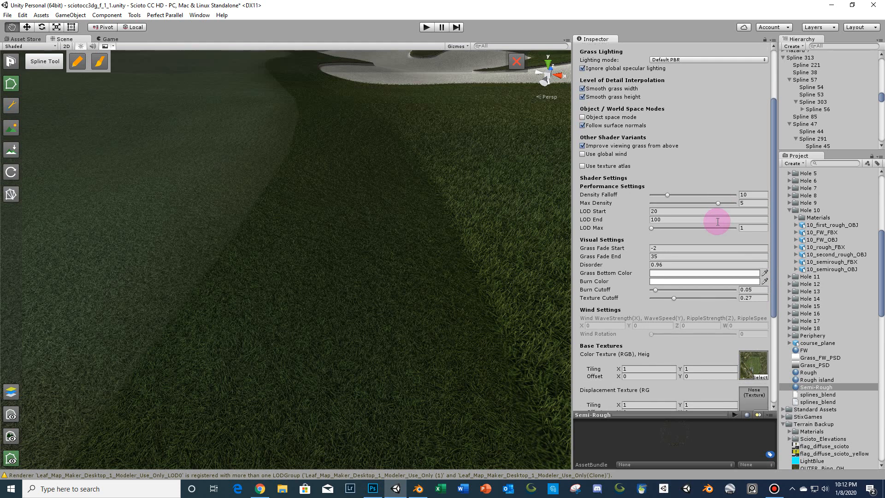
scroll(717, 221, "down", 2)
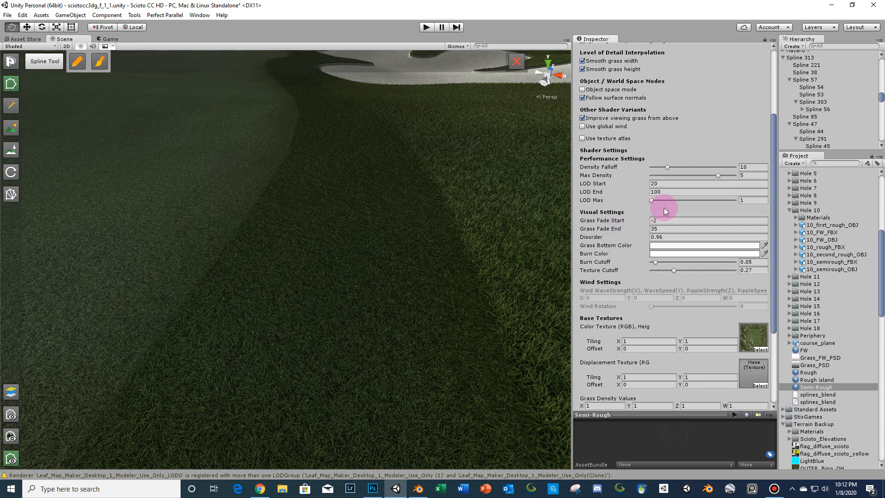
scroll(664, 207, "down", 4)
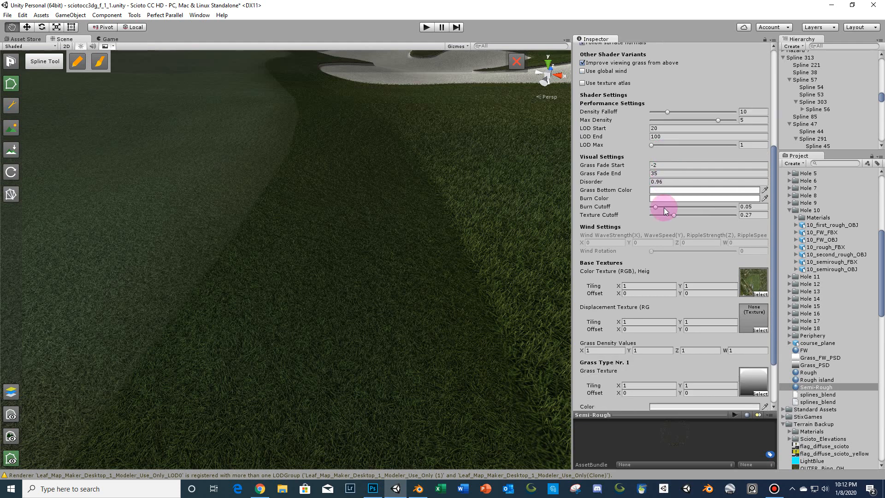
scroll(664, 208, "down", 5)
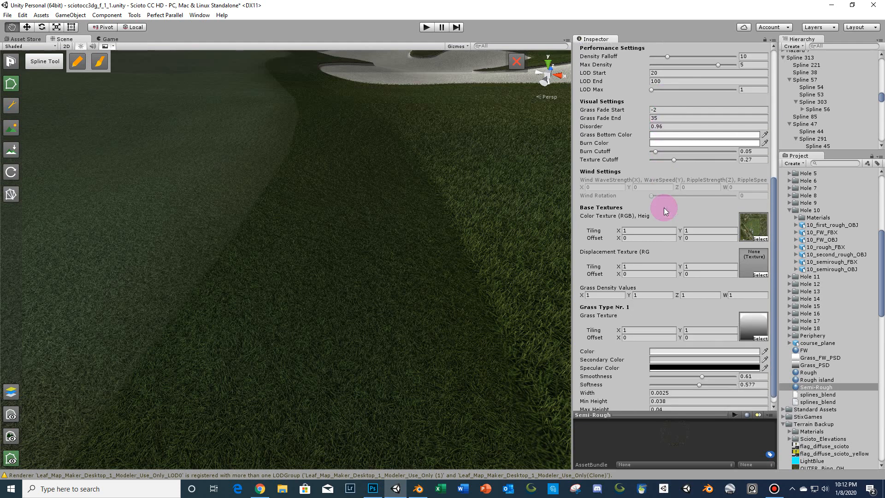
left_click(749, 228)
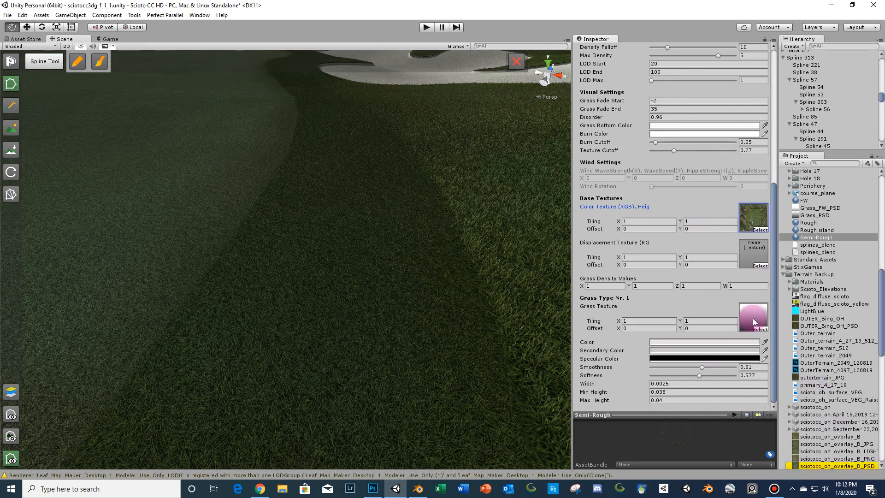
- Locate the Semi-Rough material's grass texture in the project and inspect the grass along the fairway edge
left_click(753, 321)
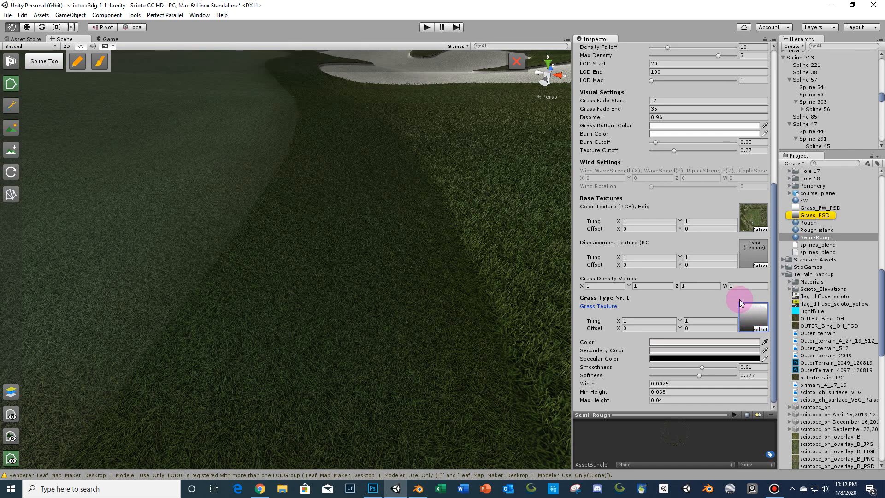
left_click(748, 322)
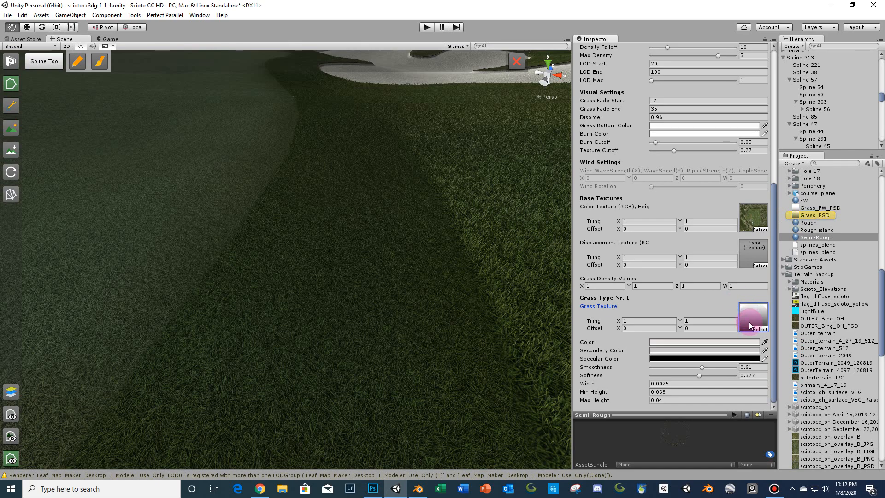
right_click_drag(510, 283, 469, 268)
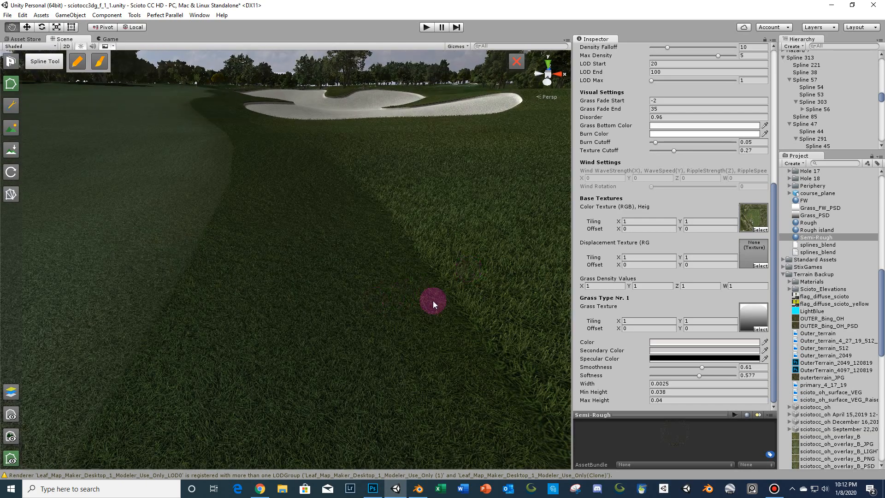
left_click(762, 310)
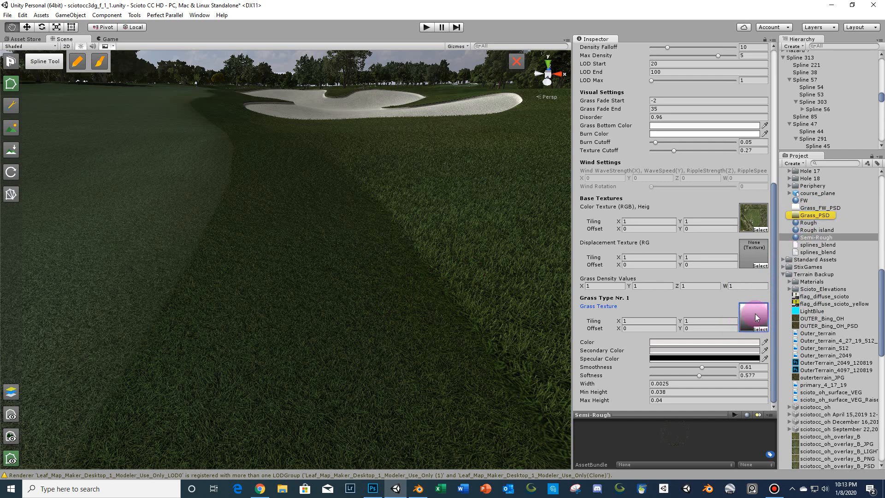
right_click_drag(492, 369, 496, 370)
key("d")
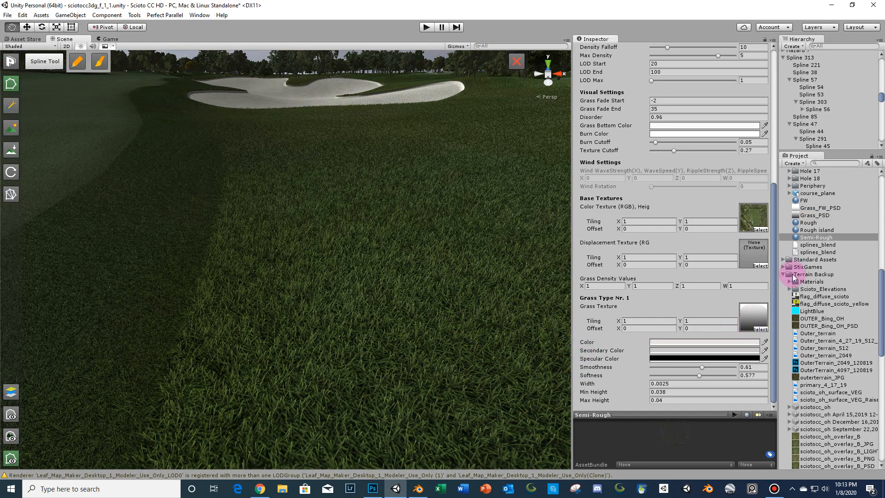
- Compare the Rough material's grass settings against the Semi-Rough material
left_click(807, 224)
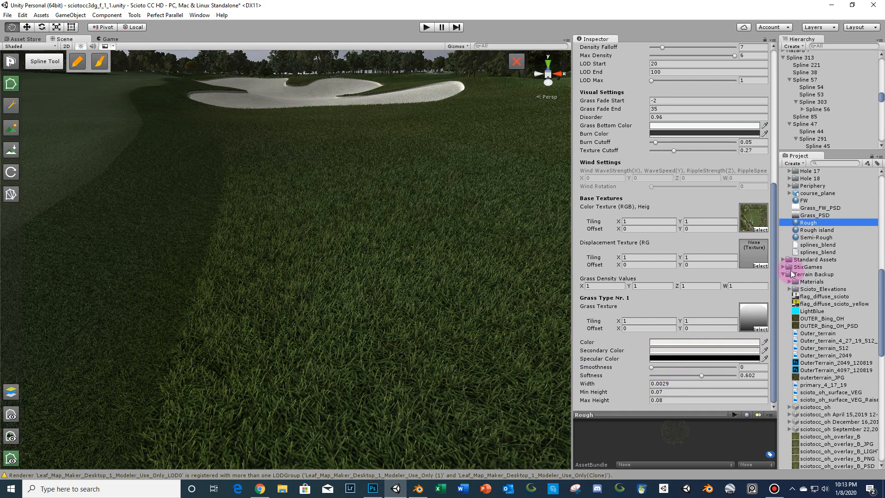
left_click(812, 238)
mouse_move(433, 330)
right_mouse_down()
mouse_move(431, 316)
mouse_move(441, 317)
right_mouse_up()
key("a")
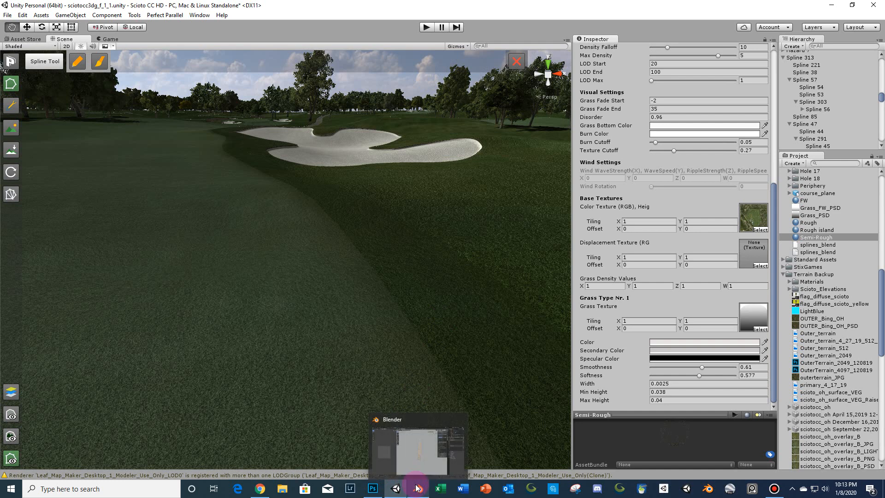
- Switch to Blender, enter edit mode on the 10_FW_OBJ fairway mesh and merge its vertices by distance
left_click(417, 487)
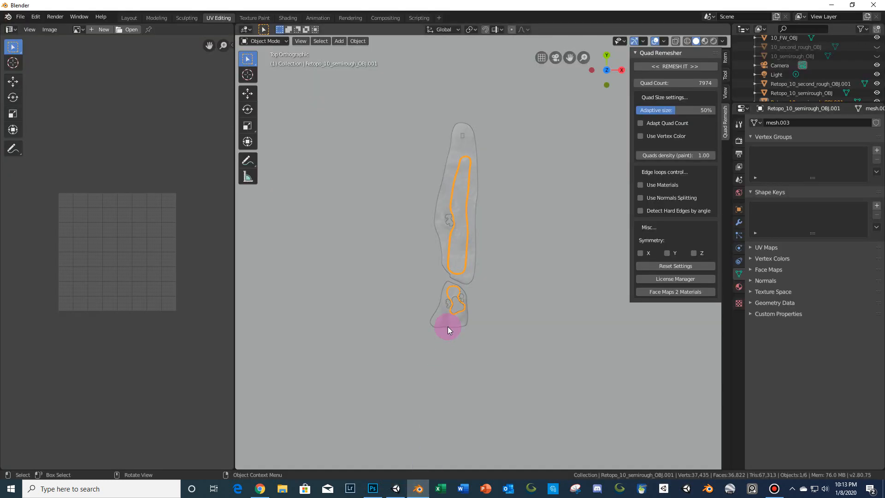
left_click(467, 256)
scroll(466, 256, "up", 5)
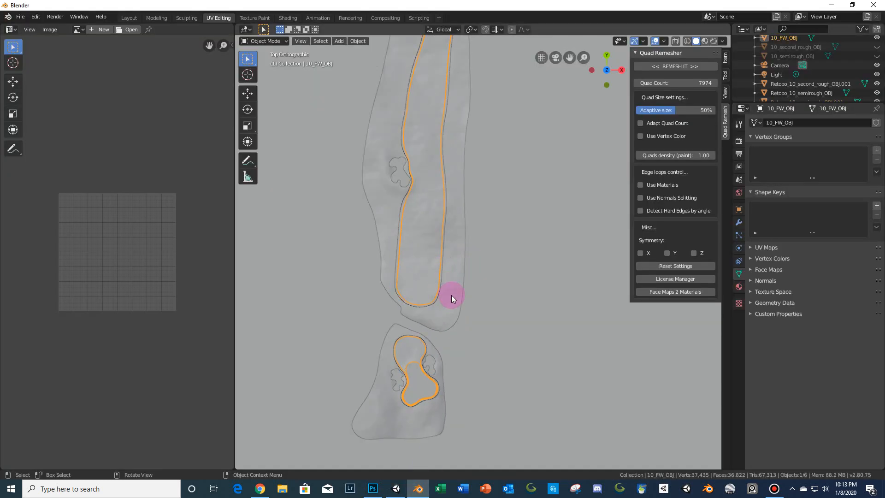
key("Tab")
scroll(450, 294, "up", 5)
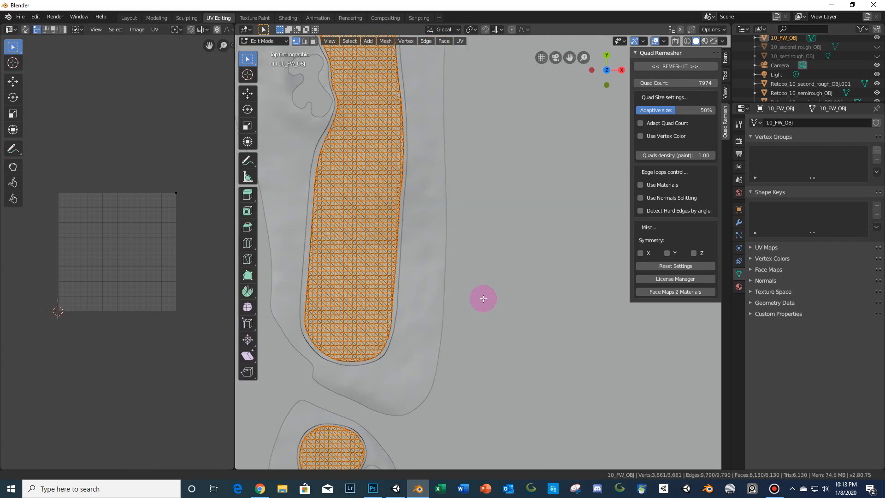
scroll(483, 298, "up", 5)
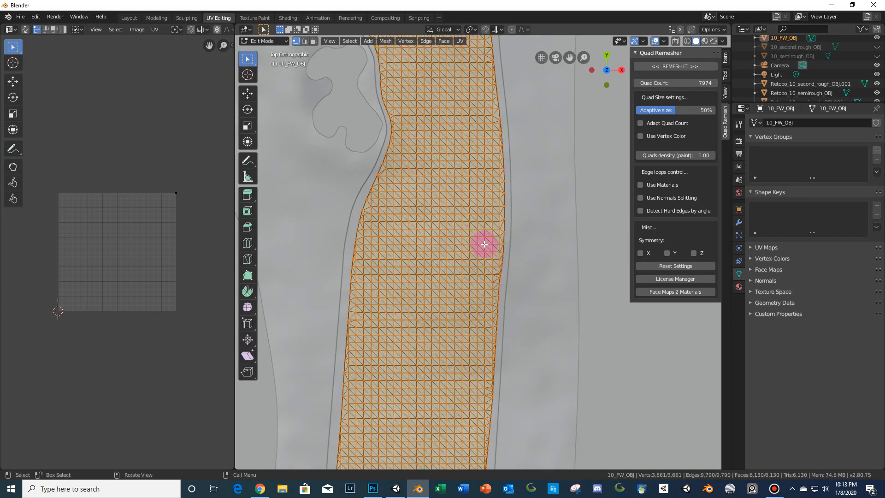
scroll(484, 244, "up", 6)
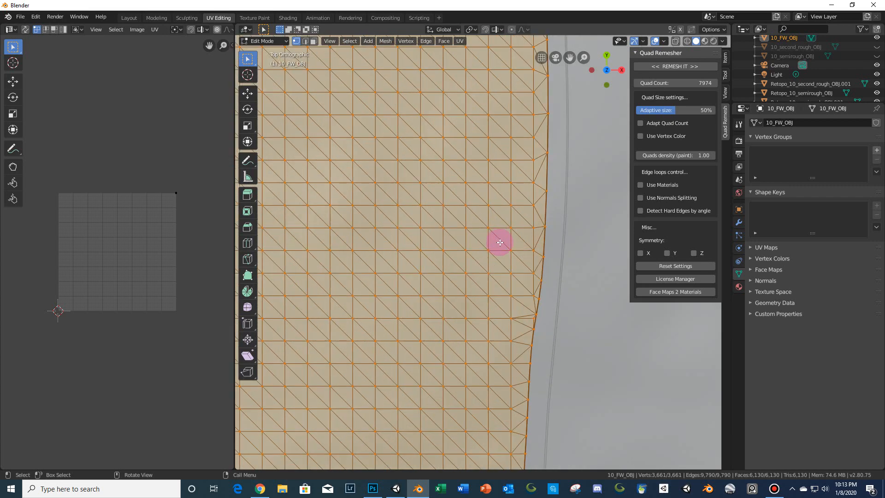
left_click(386, 41)
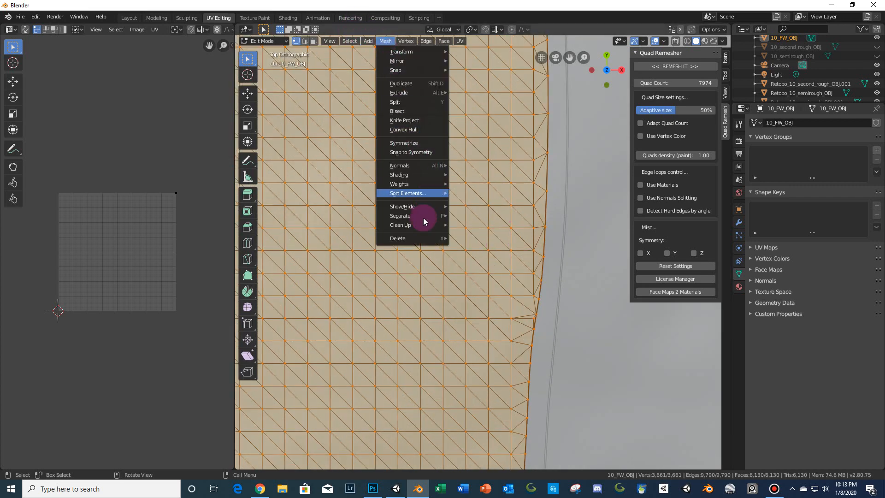
mouse_move(424, 225)
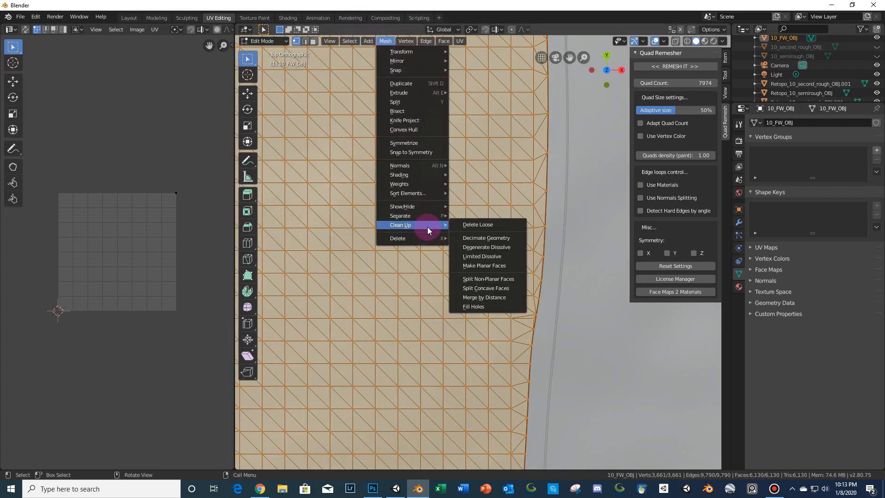
left_click(483, 297)
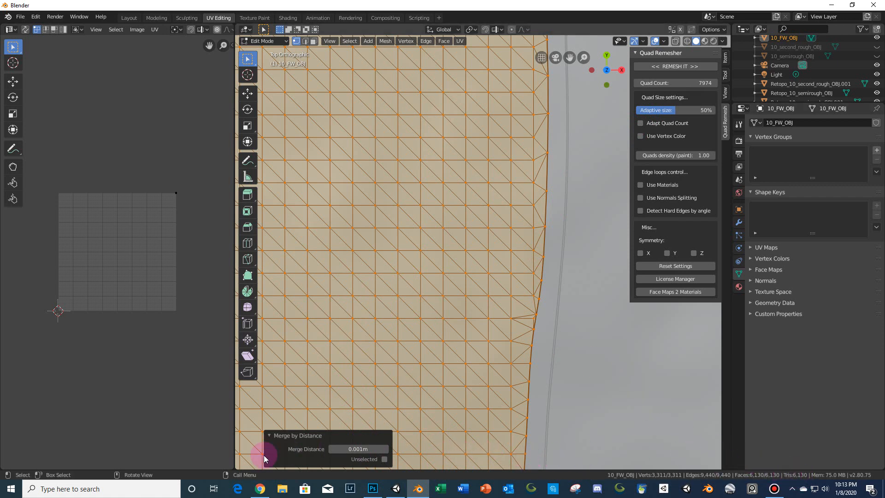
- Open Calculator to multiply the fairway's 6130 faces by 4, then close it
left_click(7, 490)
type("calc")
key("Return")
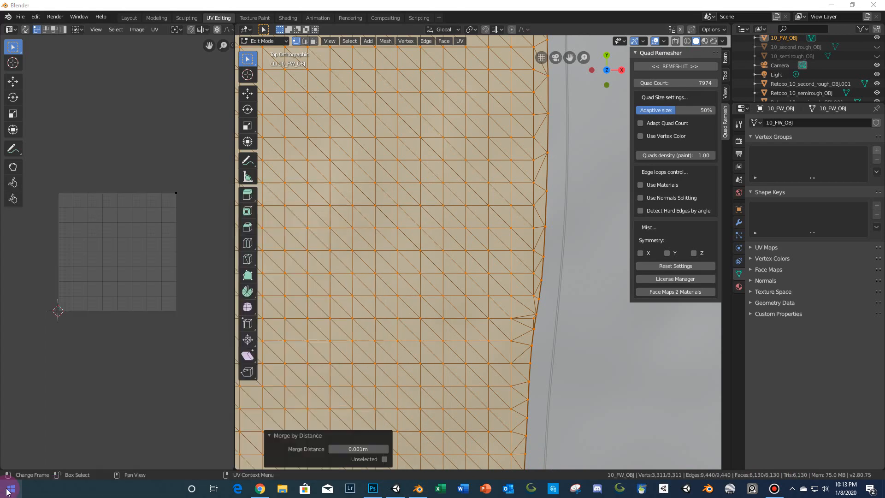
type("6130 × ")
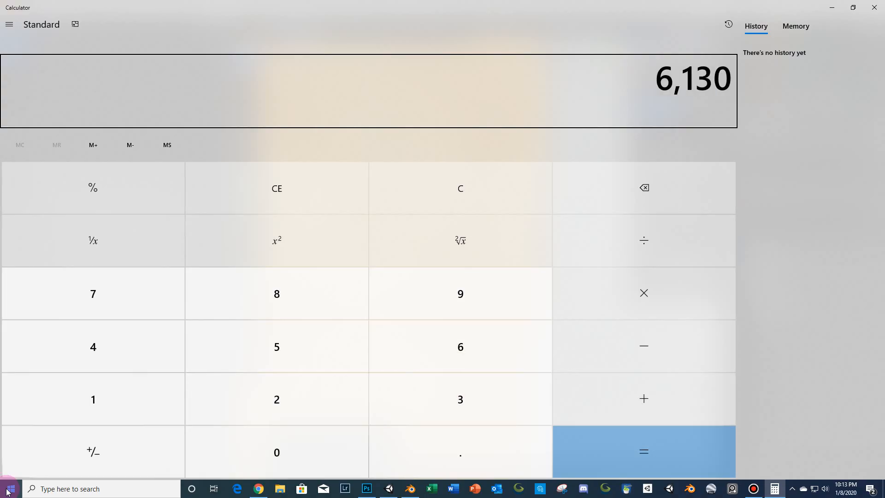
type("4")
key("Return")
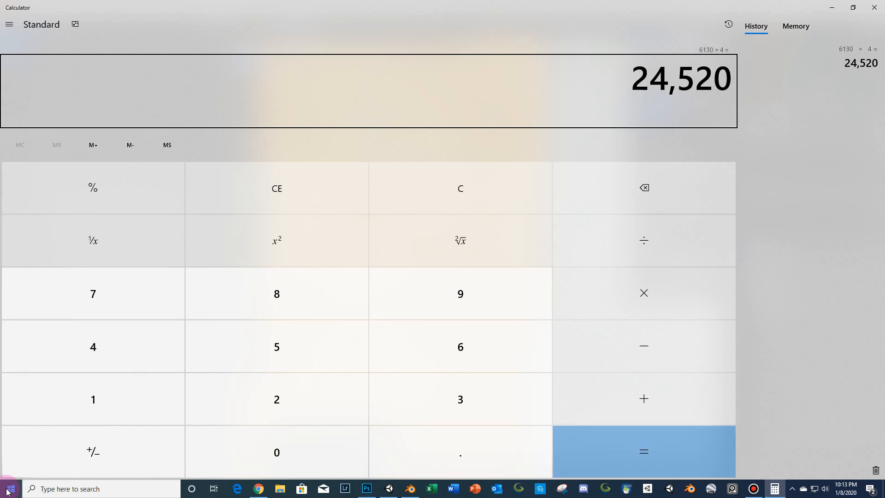
left_click(874, 7)
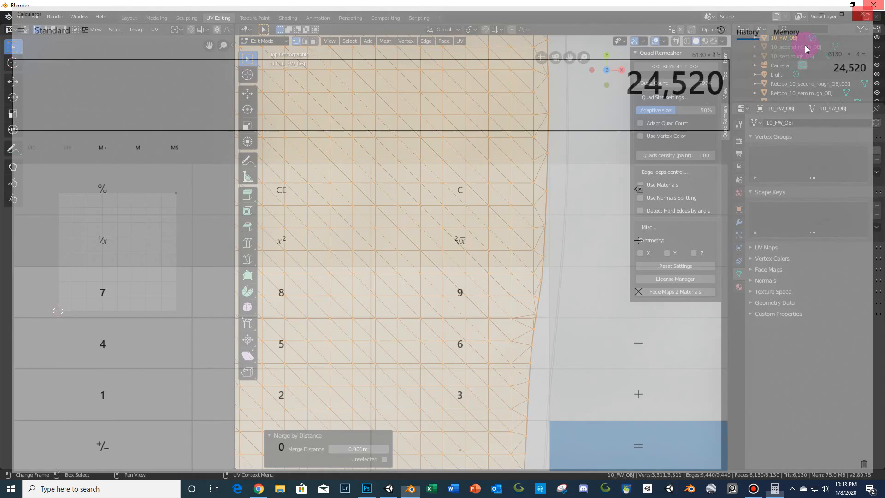
- Set the Quad Remesher quad count to 24520 and remesh the fairway
left_click(682, 83)
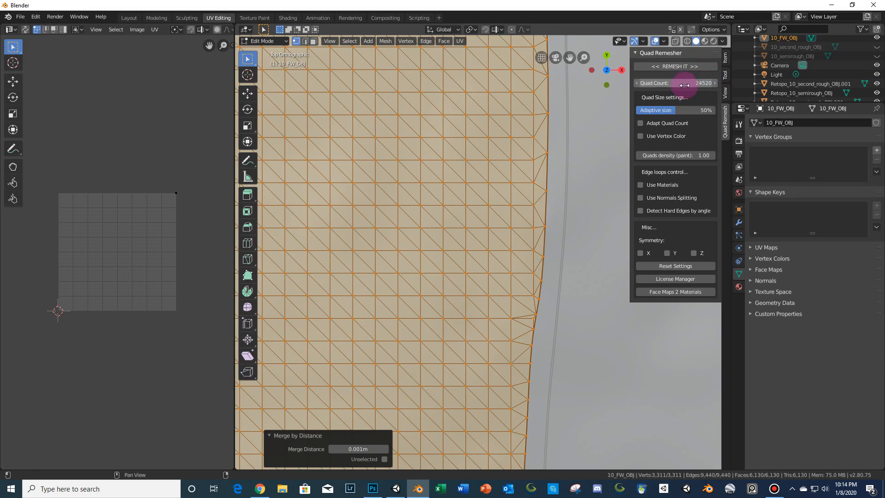
key("Return")
scroll(436, 170, "down", 6)
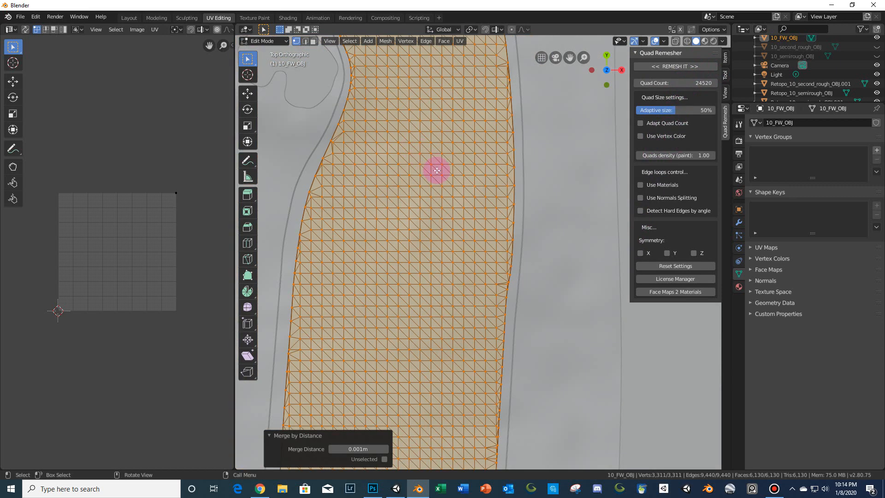
scroll(462, 148, "down", 1)
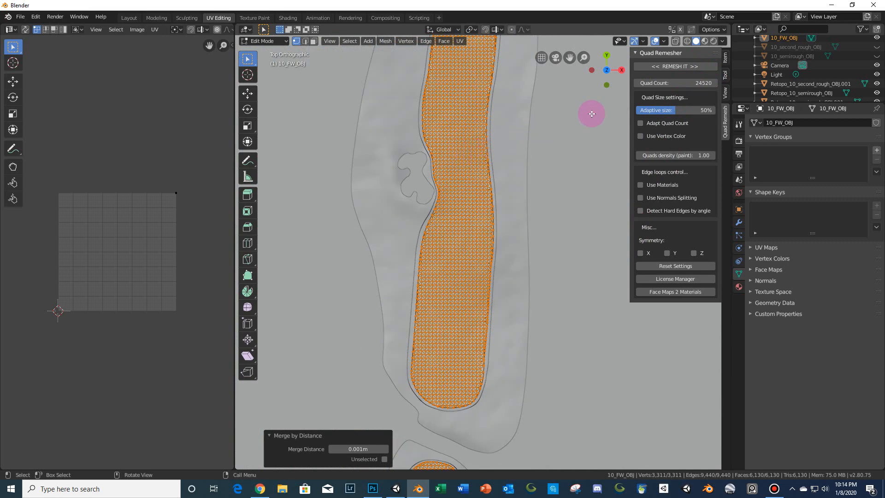
left_click(673, 67)
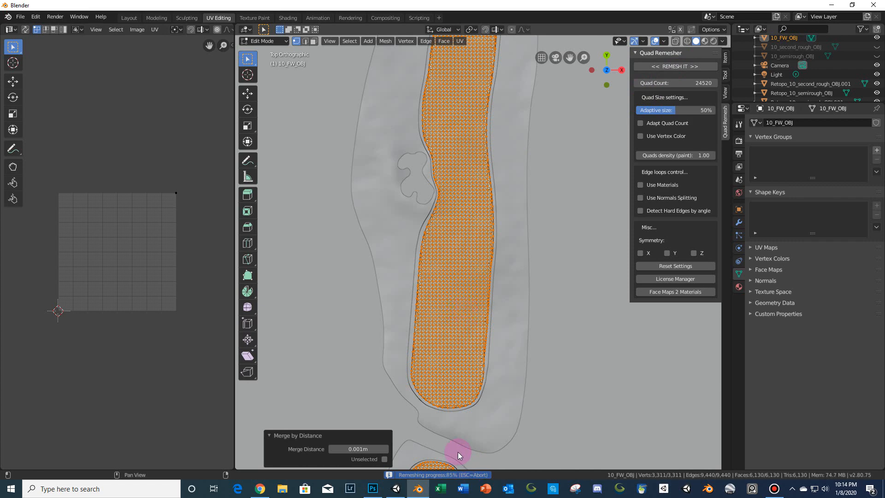
- Inspect the remeshed fairway's quad topology around its narrow neck and bends
scroll(458, 441, "down", 3)
middle_click_drag(470, 417, 463, 291, "shift")
scroll(464, 290, "up", 8)
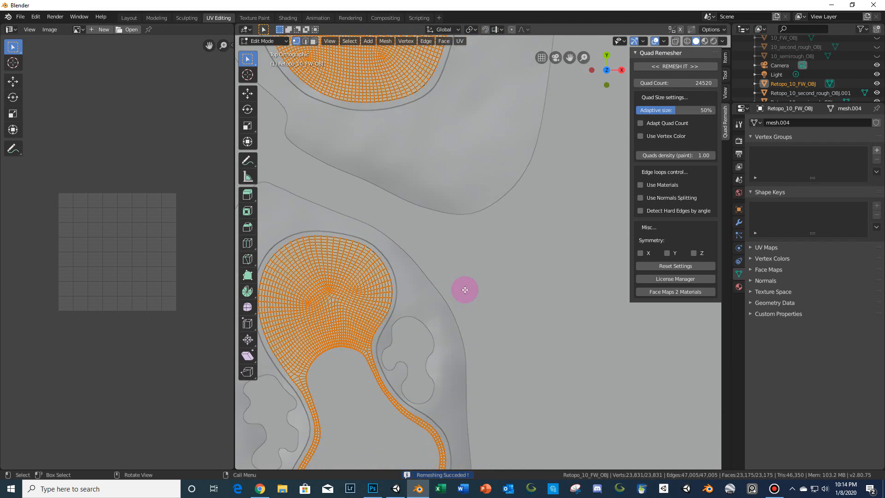
middle_click_drag(416, 346, 527, 227, "shift")
scroll(528, 230, "up", 3)
middle_click_drag(415, 317, 430, 290, "shift")
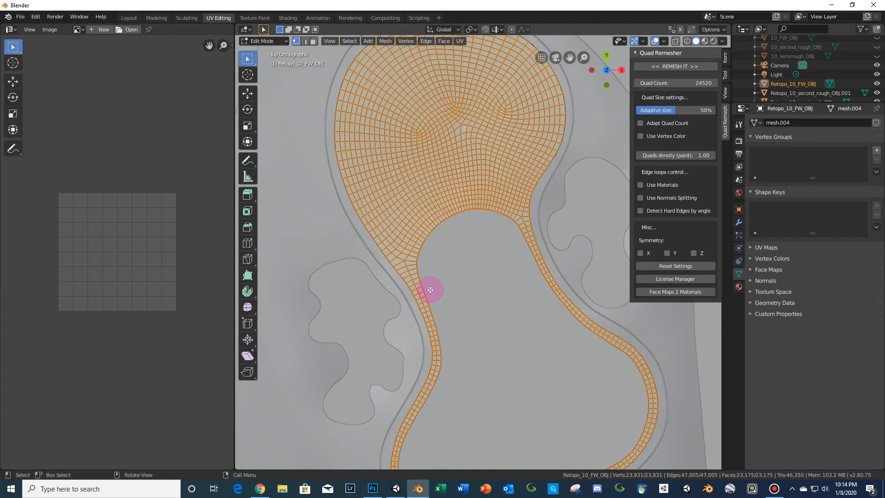
scroll(430, 289, "up", 3)
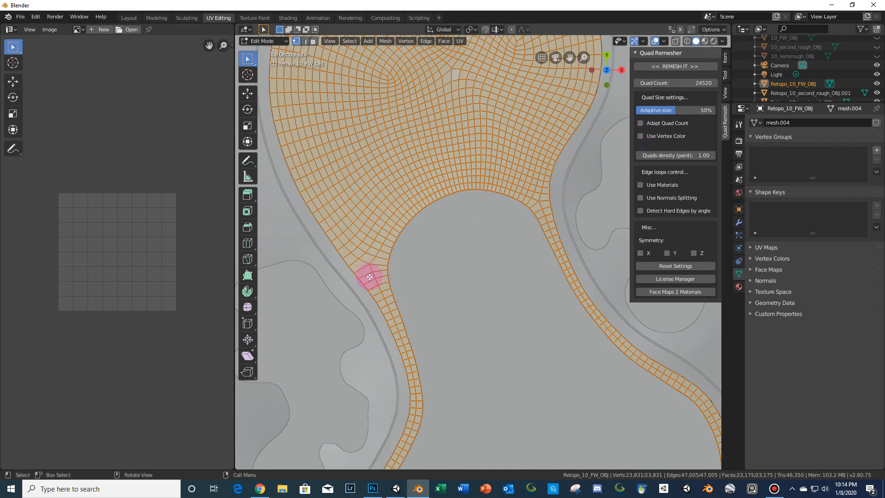
scroll(475, 314, "down", 4)
middle_click_drag(475, 315, 456, 236, "shift")
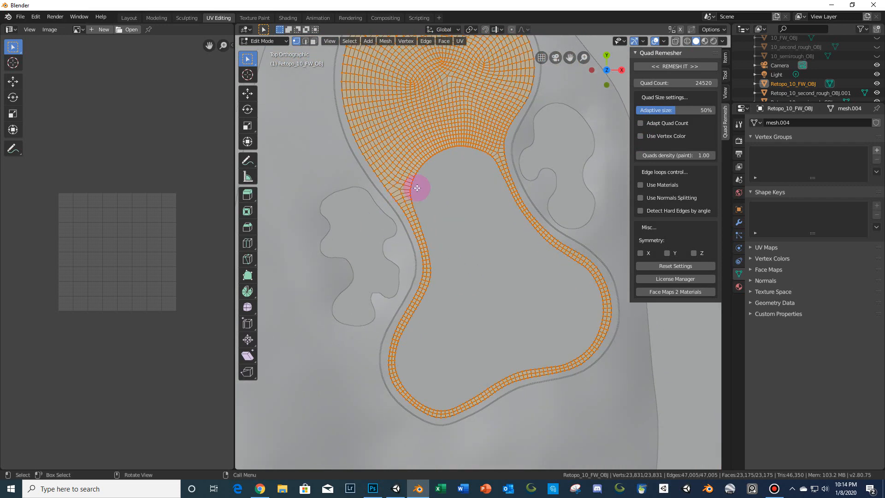
scroll(457, 259, "up", 8)
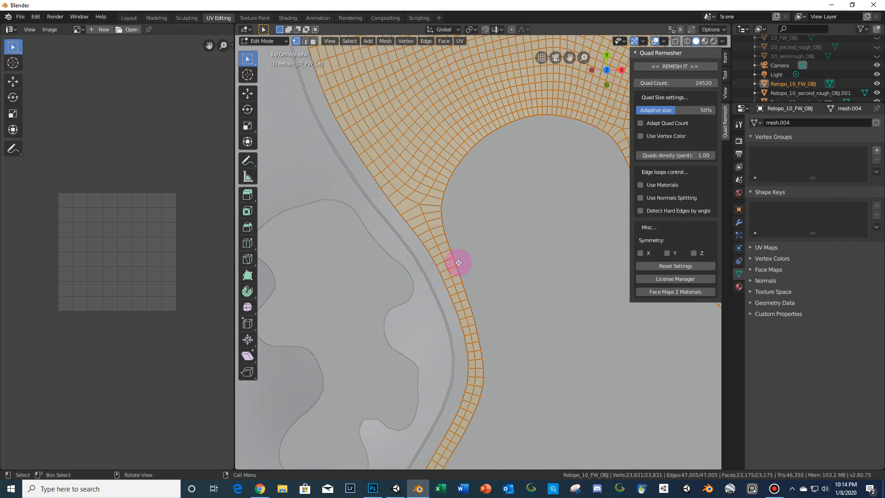
scroll(455, 282, "up", 2)
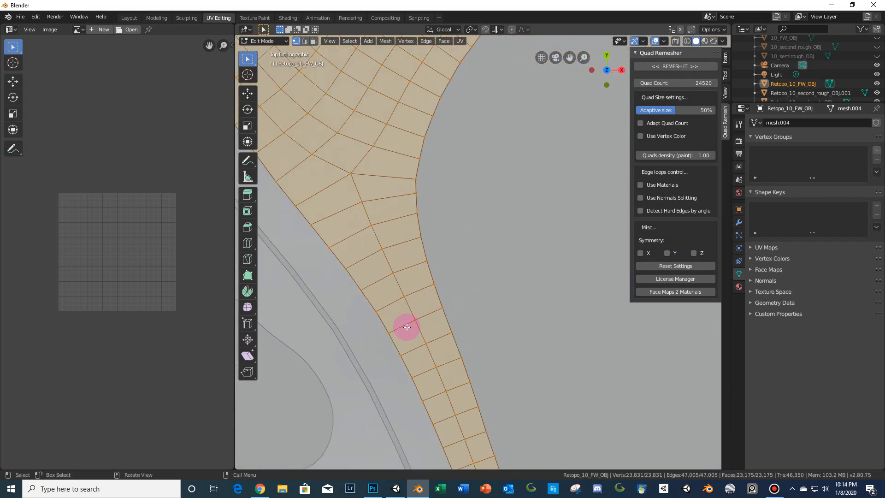
- Switch to edge selection and delete a stray edge across the fairway mesh's narrow neck
left_click(411, 322)
scroll(470, 279, "up", 2)
middle_click_drag(482, 260, 484, 258, "shift")
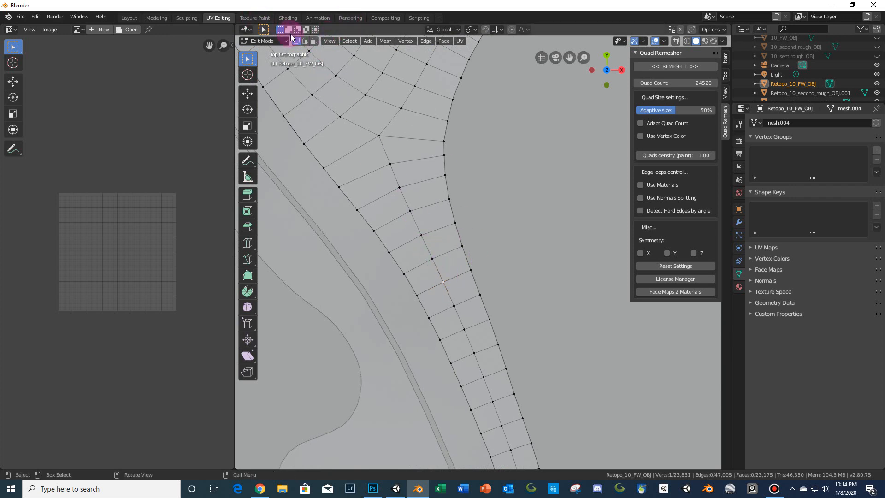
left_click(305, 41)
left_click(454, 259)
scroll(458, 260, "up", 3)
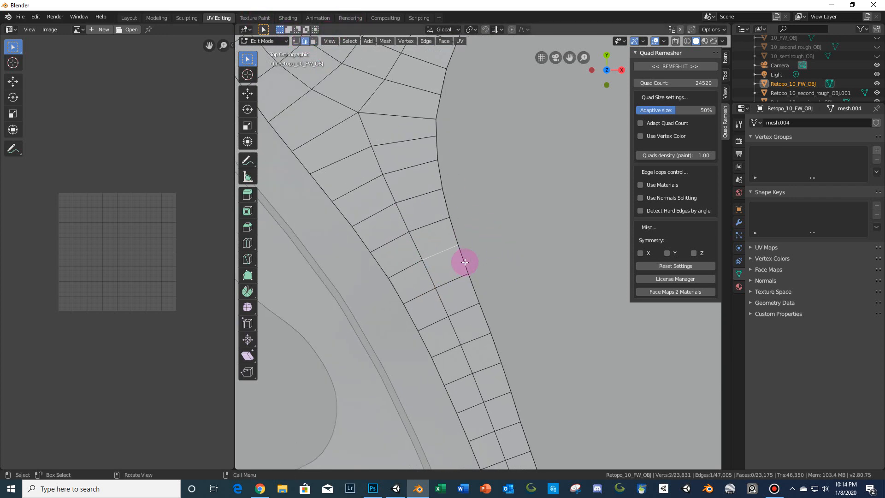
key("x")
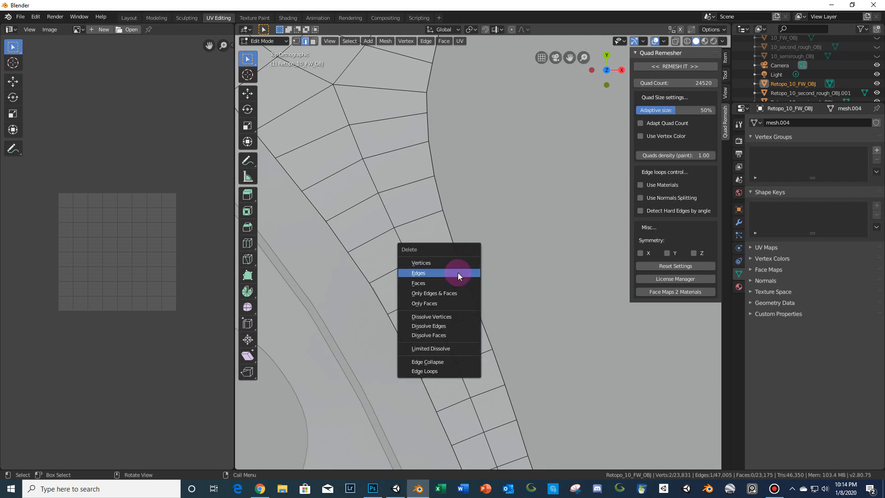
left_click(458, 272)
- Delete the stray edges crossing the fairway mesh's narrow neck, leaving an open gap
left_click(404, 264)
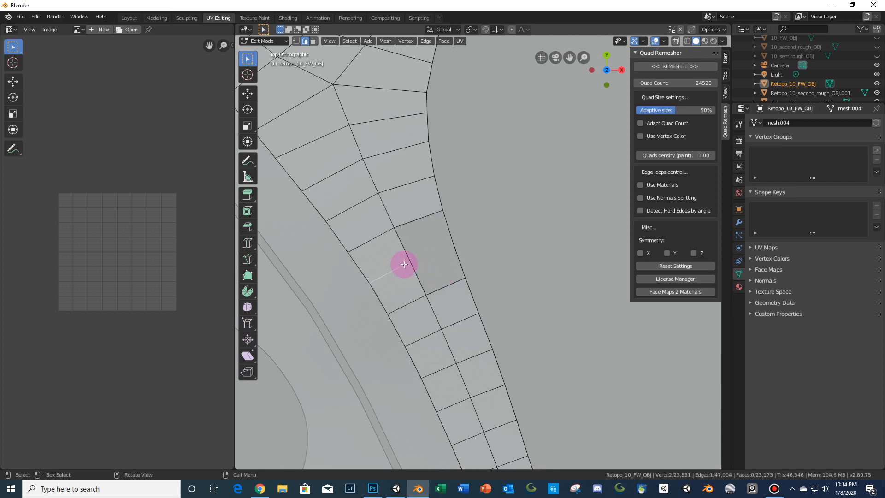
key("x")
left_click(396, 266)
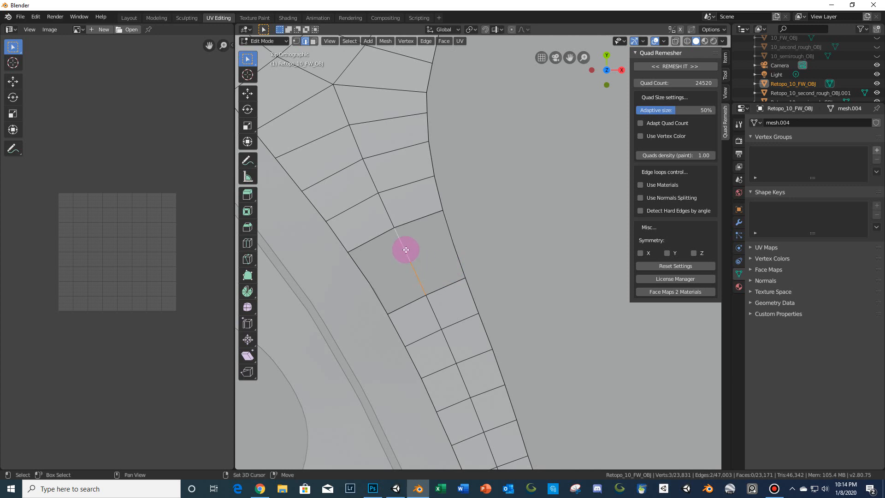
left_click(451, 248, "shift")
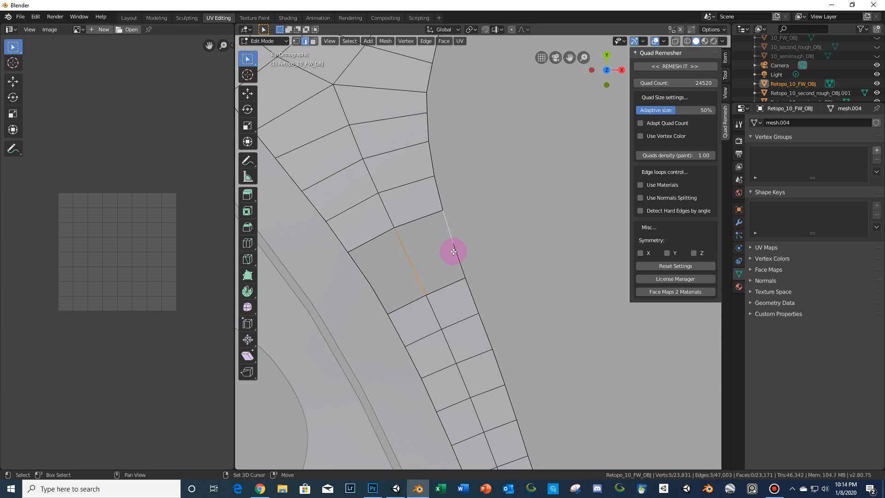
left_click(378, 292, "shift")
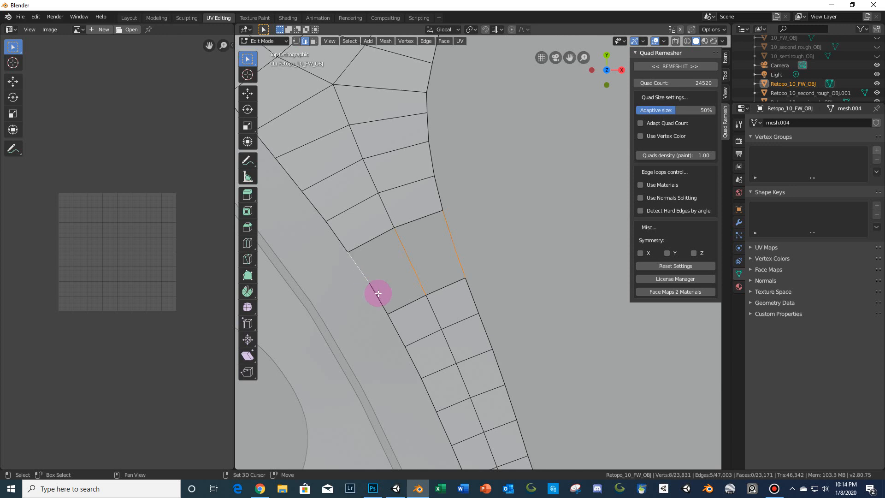
left_click(378, 294, "shift")
key("x")
left_click(378, 293)
middle_click_drag(378, 294, 449, 208, "shift")
- Select the two boundary edges on either side of the neck gap and join them with Bridge Edge Loops
scroll(443, 203, "up", 2)
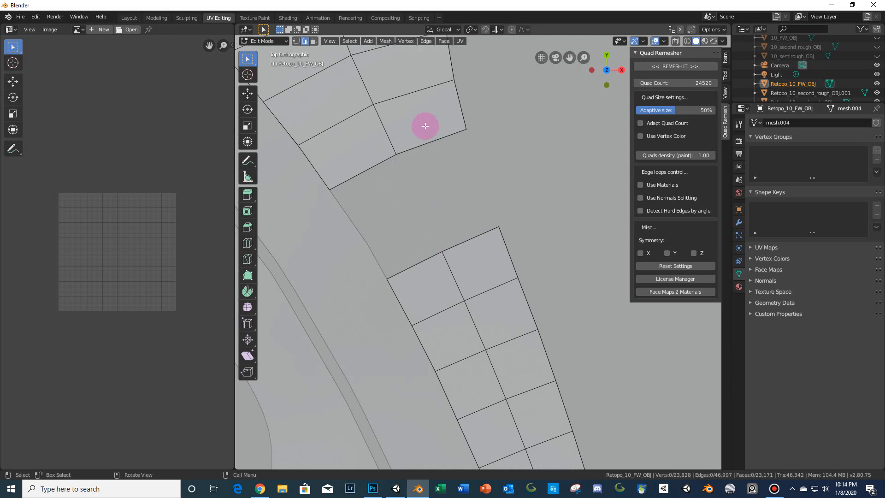
left_click(363, 172)
left_click(422, 145, "shift")
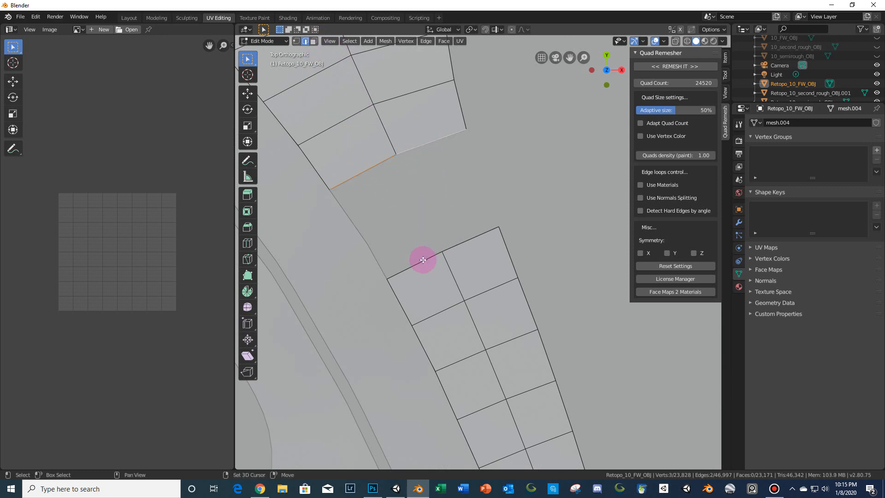
left_click(421, 259, "shift")
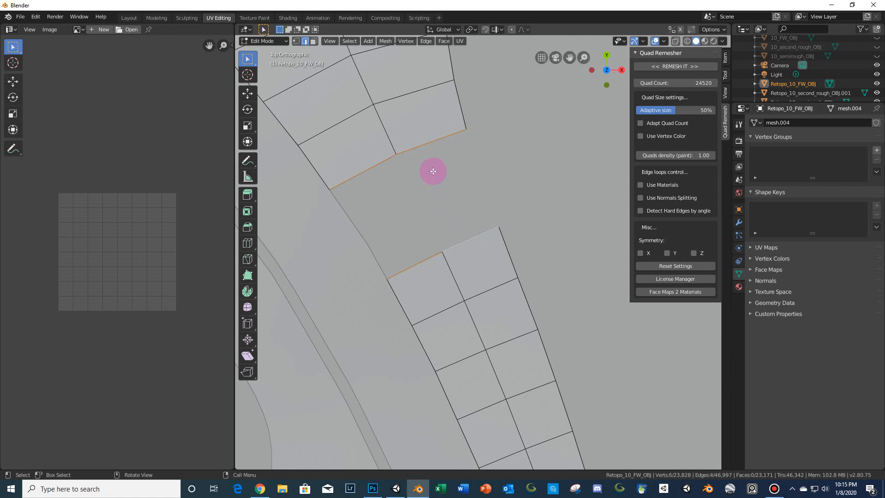
left_click(386, 41)
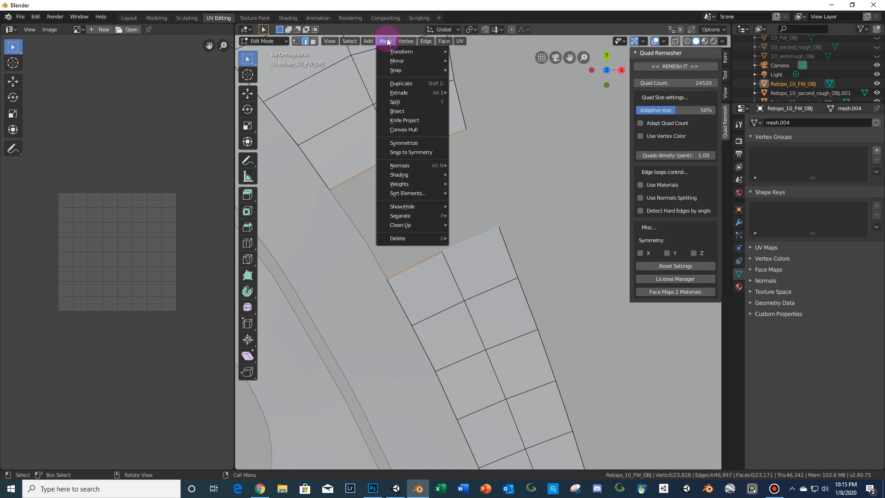
mouse_move(426, 43)
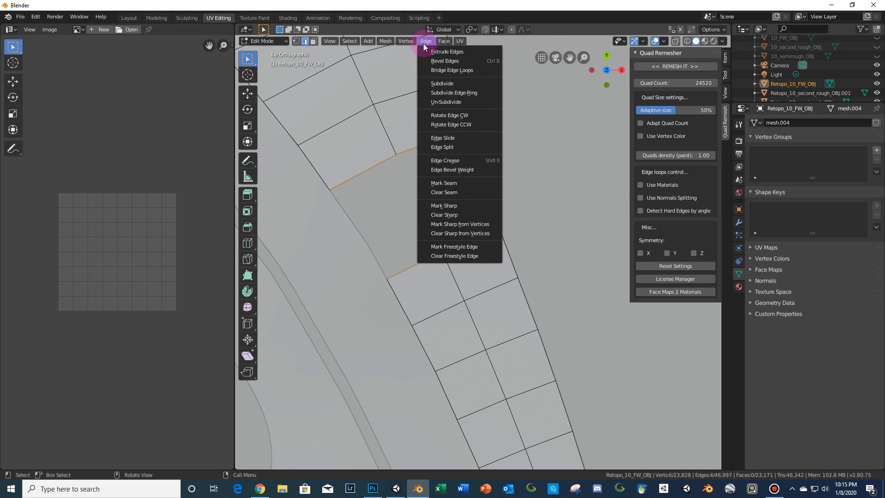
left_click(434, 72)
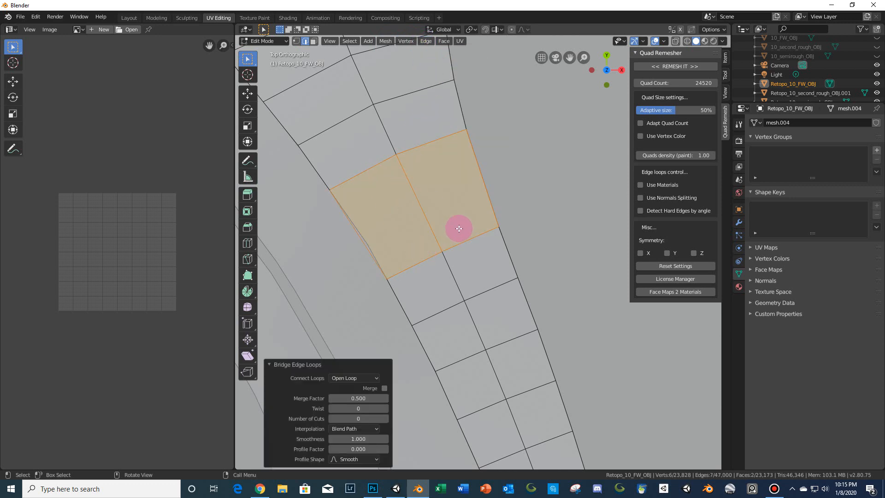
- Review the bridged neck and the whole remeshed fairway from the top view
middle_click_drag(459, 228, 474, 250)
key("KP_Decimal")
scroll(486, 251, "down", 5)
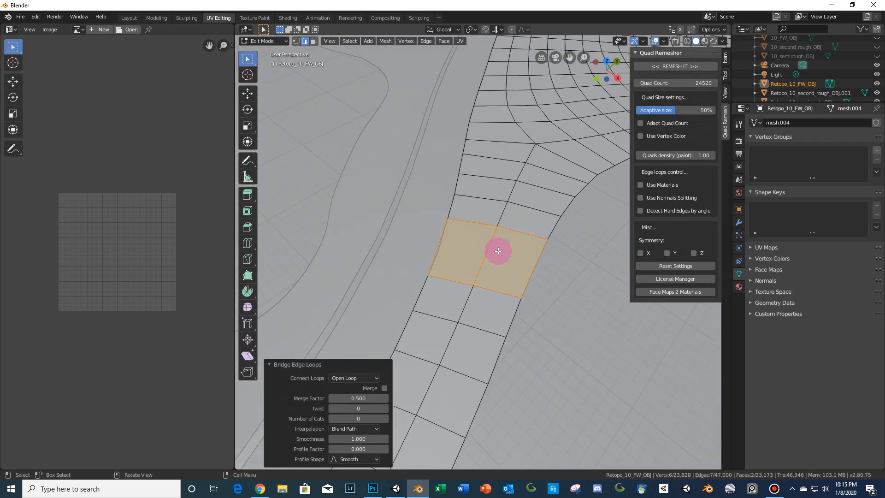
middle_click_drag(495, 285, 508, 257)
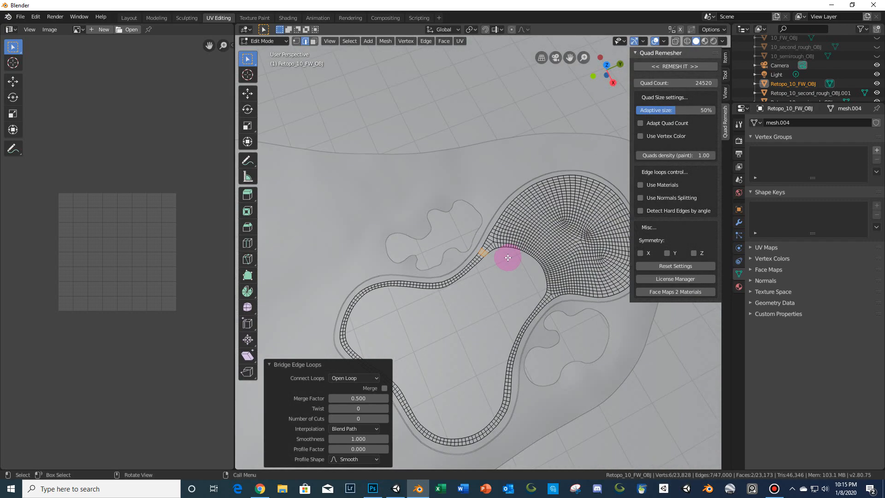
key("KP_5")
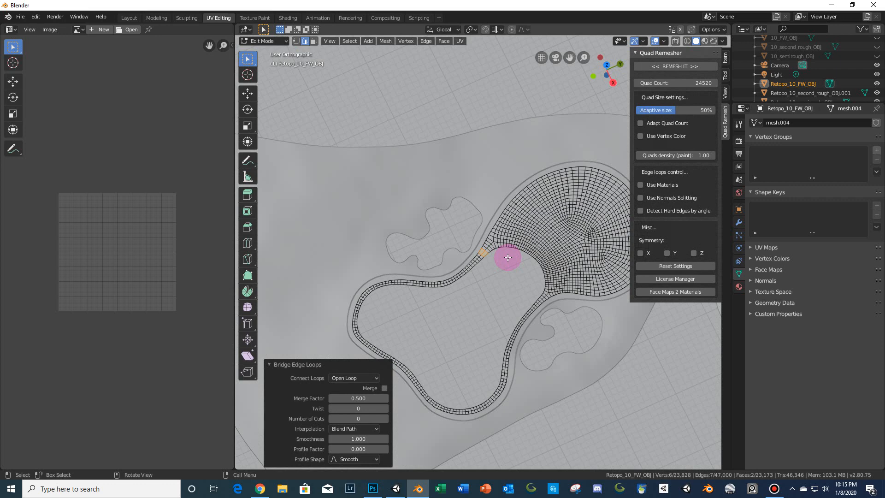
key("KP_7")
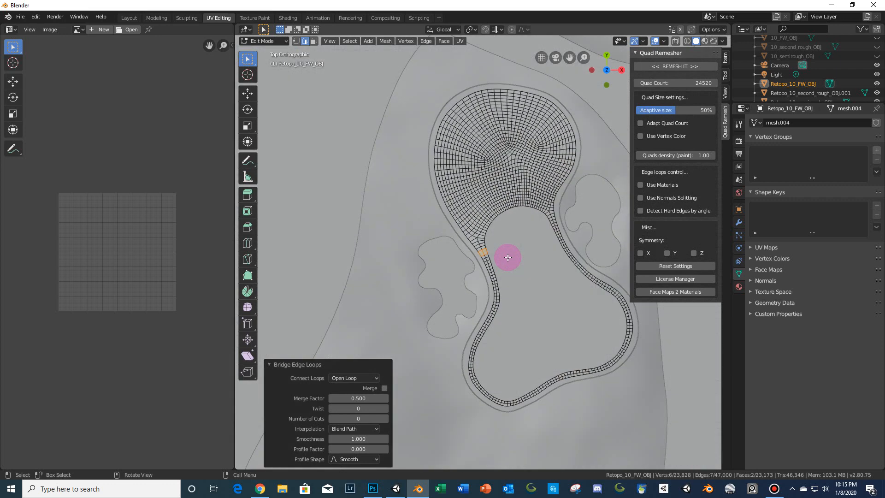
key("a")
scroll(507, 257, "down", 7)
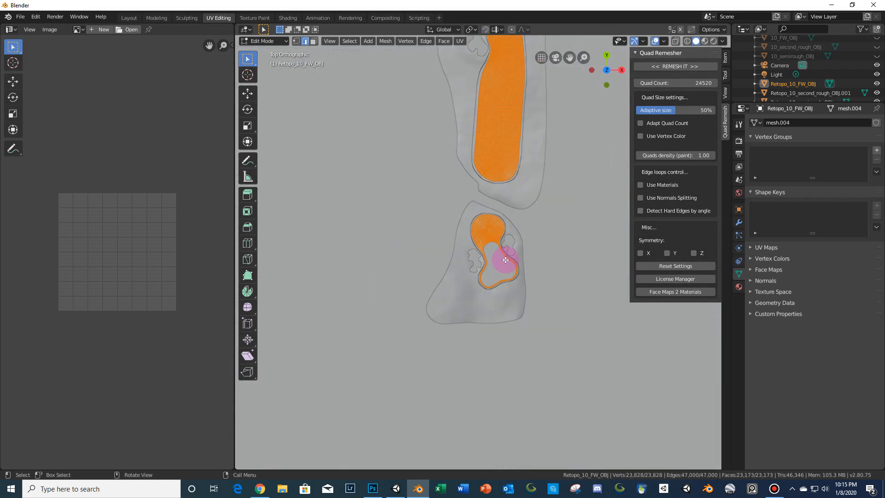
- Select the fairway object, enter Edit Mode, select all, and UV-unwrap it with Project From View
key("Tab")
scroll(546, 258, "down", 6)
left_click(554, 254)
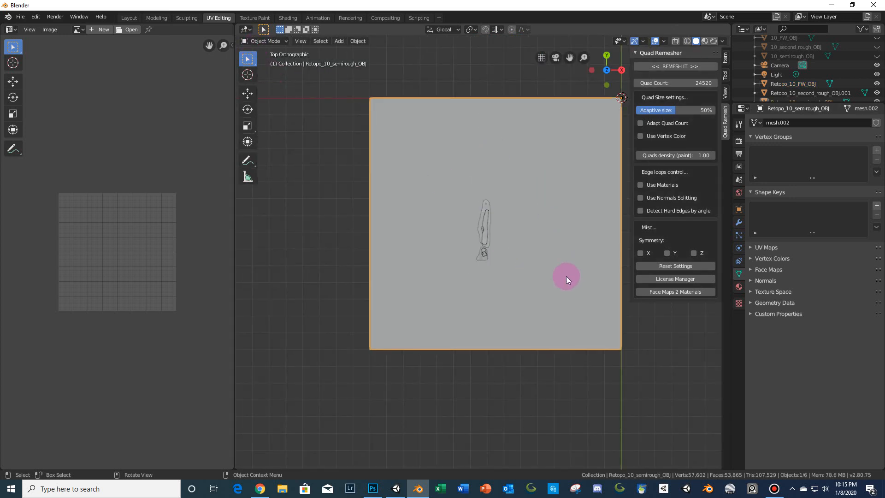
scroll(549, 276, "up", 6)
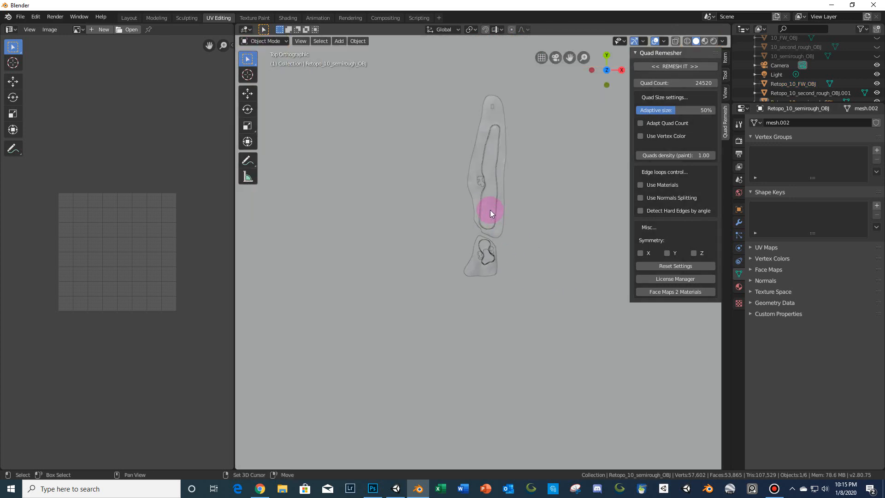
left_click(489, 209, "shift")
scroll(522, 248, "down", 4)
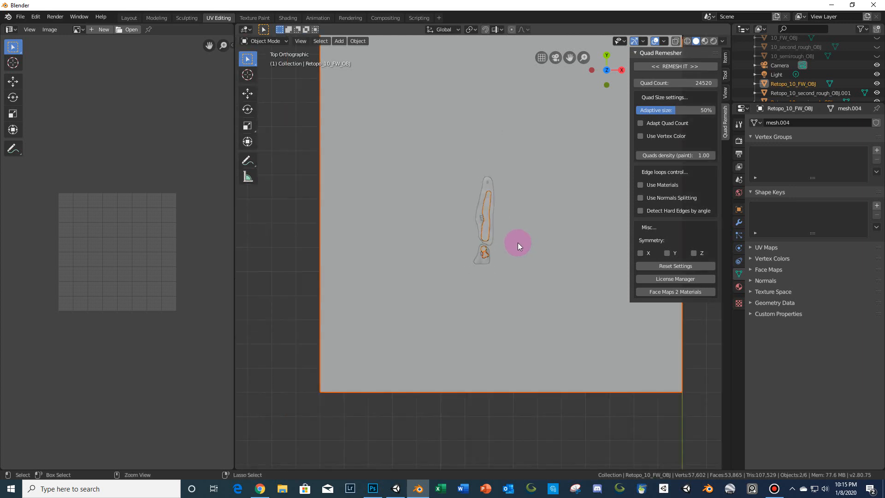
key("Tab")
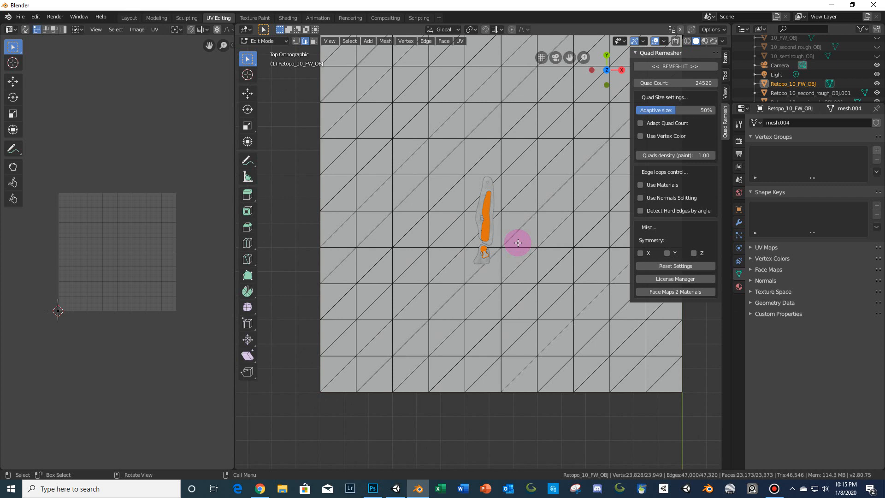
key("a")
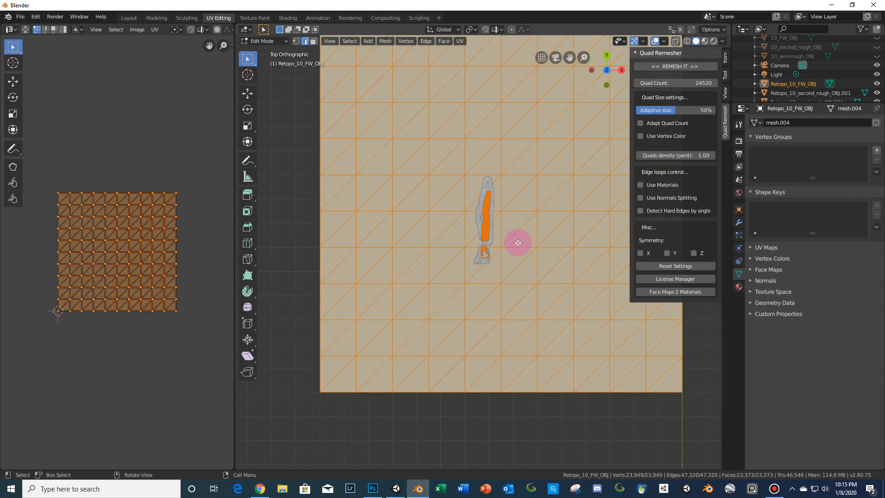
key("u")
left_click(518, 242)
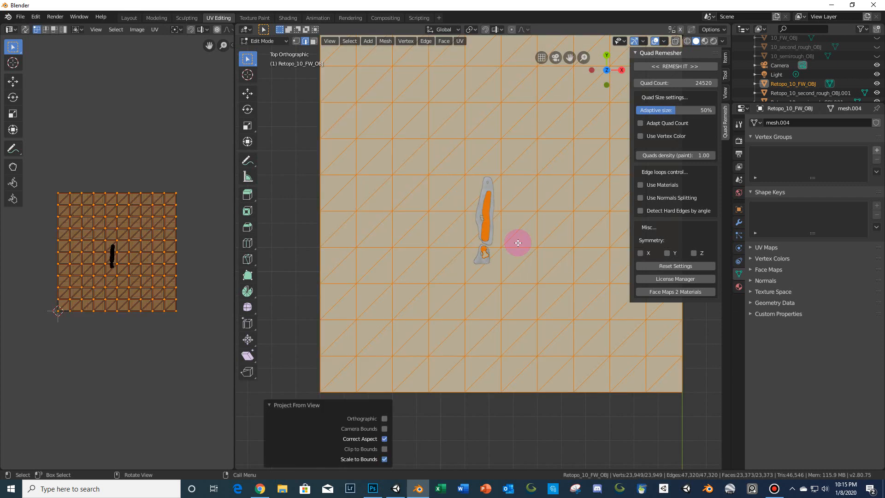
- Rotate all of the fairway's UVs by 180 degrees
key("a")
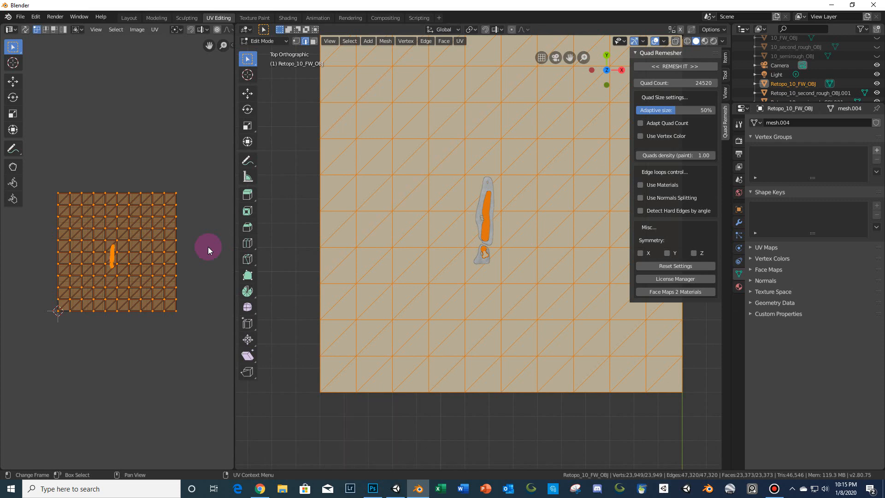
type("r")
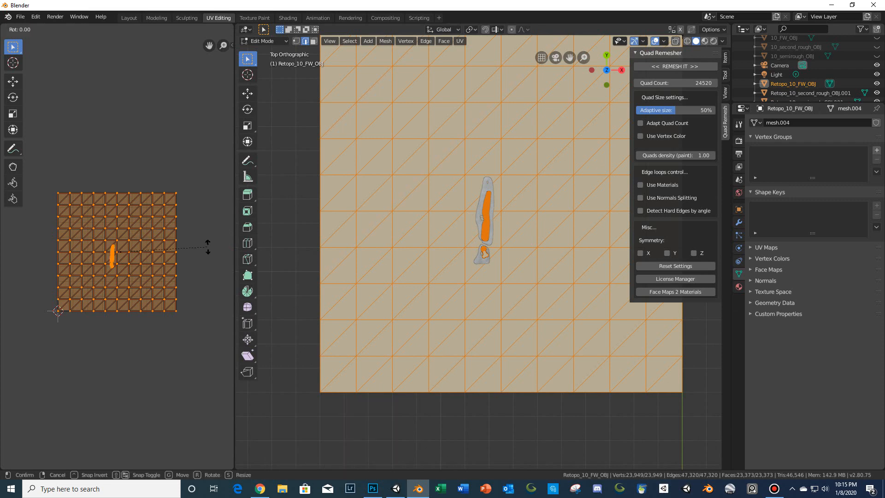
type("180")
key("Return")
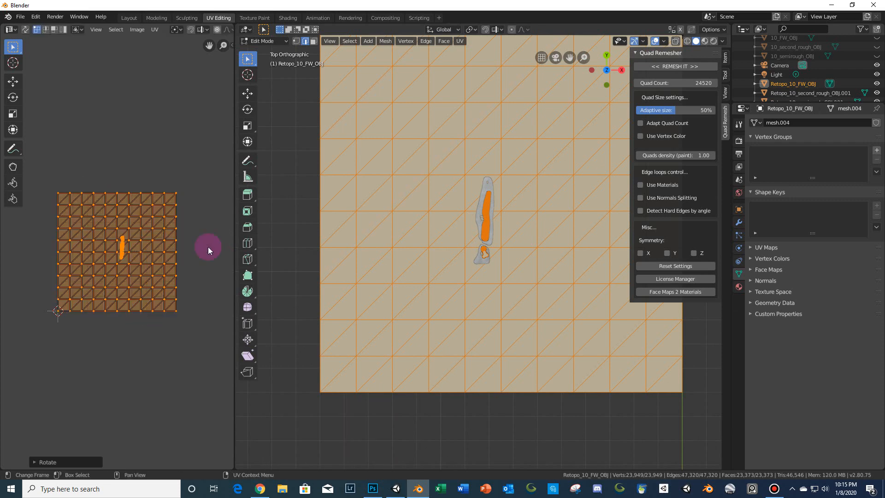
- Separate the selected fairway geometry into its own object and select that new object
key("p")
left_click(476, 275)
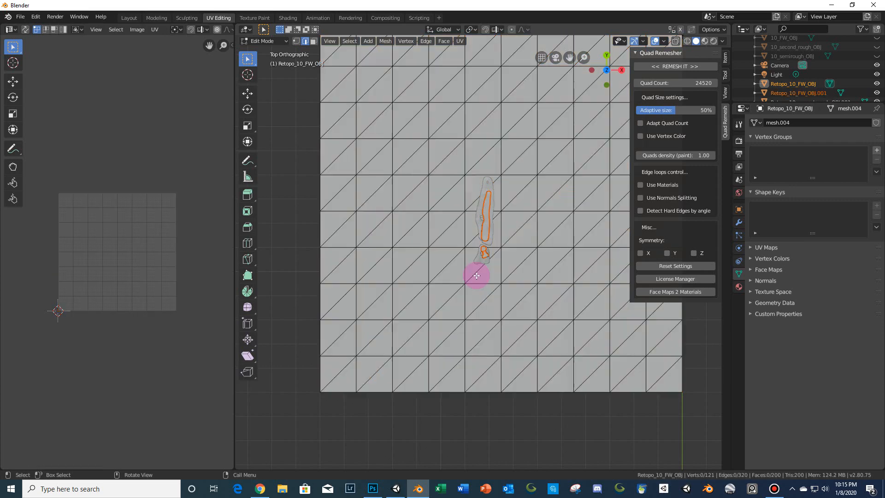
key("Tab")
left_click(487, 228)
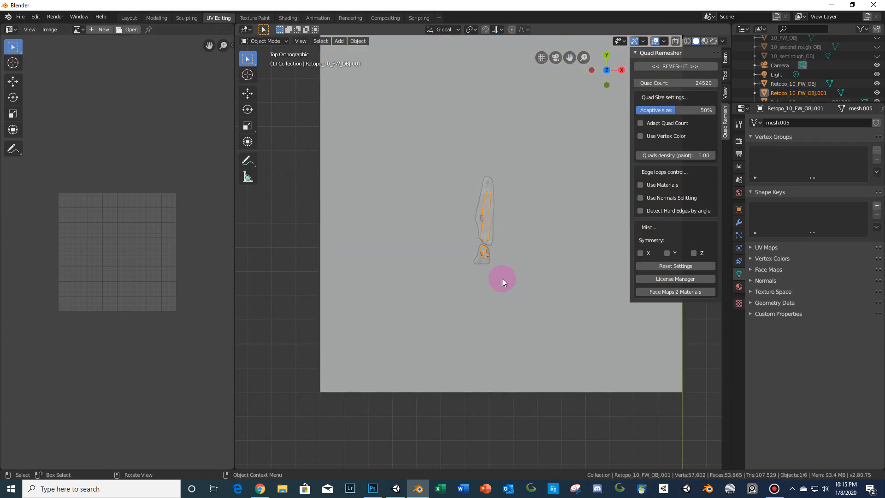
- Export the separated fairway as FBX, overwriting 10_FW_FBX.fbx in the Hole 10 folder
scroll(501, 285, "up", 3)
scroll(501, 286, "up", 5)
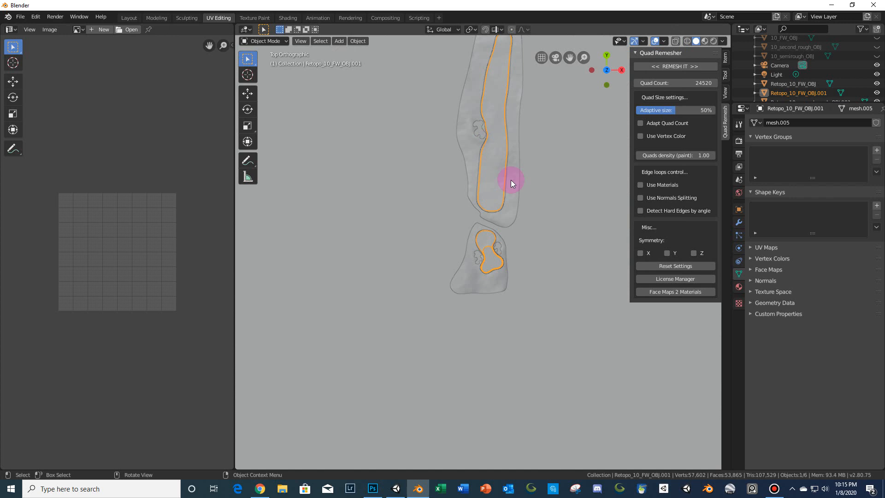
scroll(510, 180, "down", 5)
left_click(21, 17)
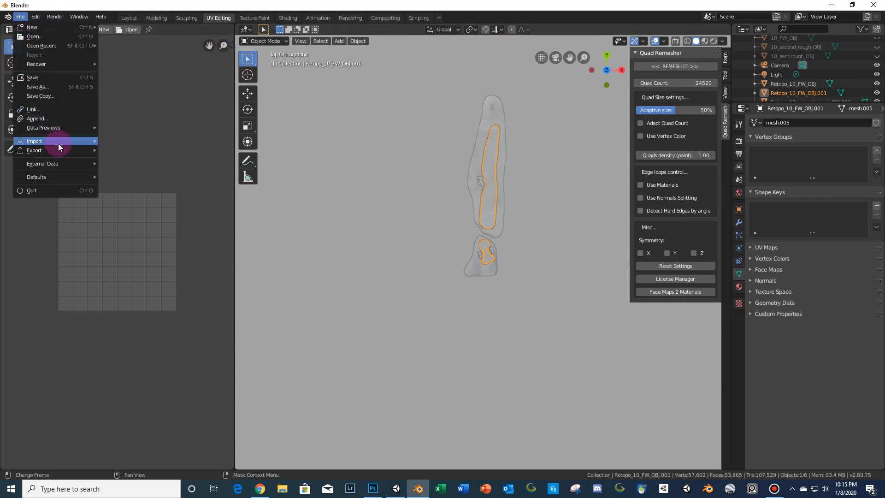
mouse_move(90, 151)
left_click(121, 168)
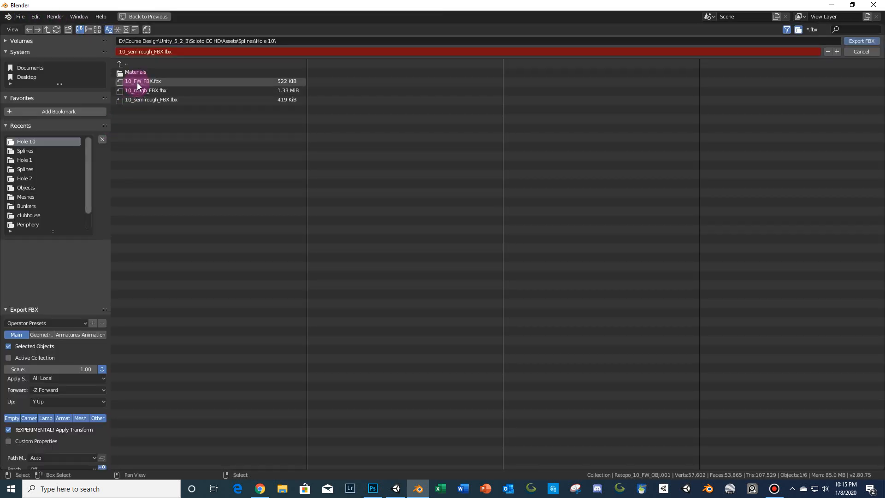
left_click(154, 82)
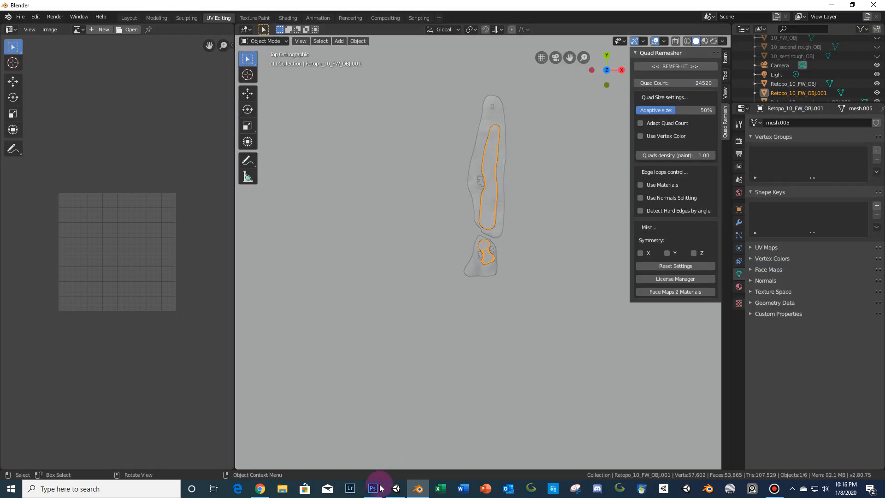
- Switch to Unity, filter the Hierarchy by "10" and select the 10_FW_FBX object
left_click(396, 488)
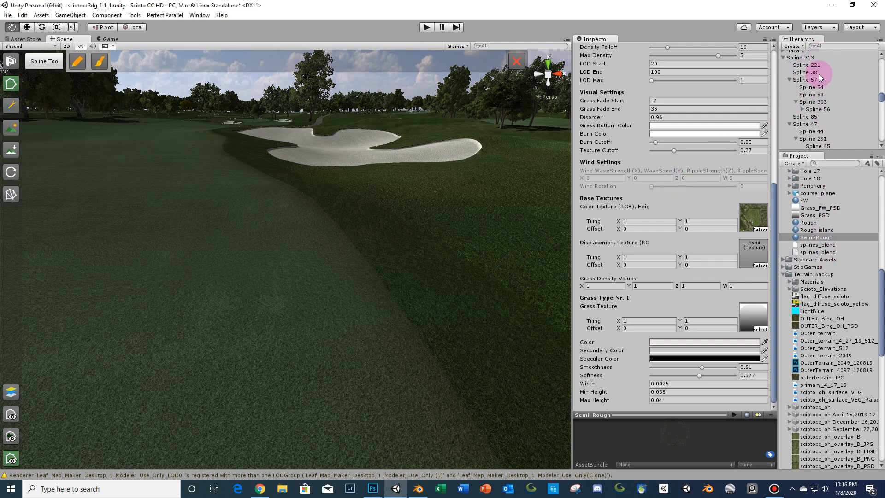
left_click(828, 45)
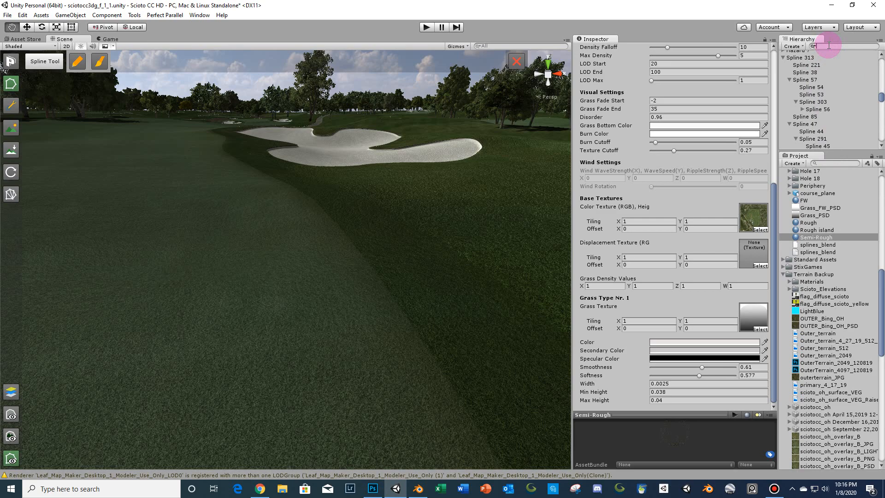
type("fb")
key("BackSpace")
key("BackSpace")
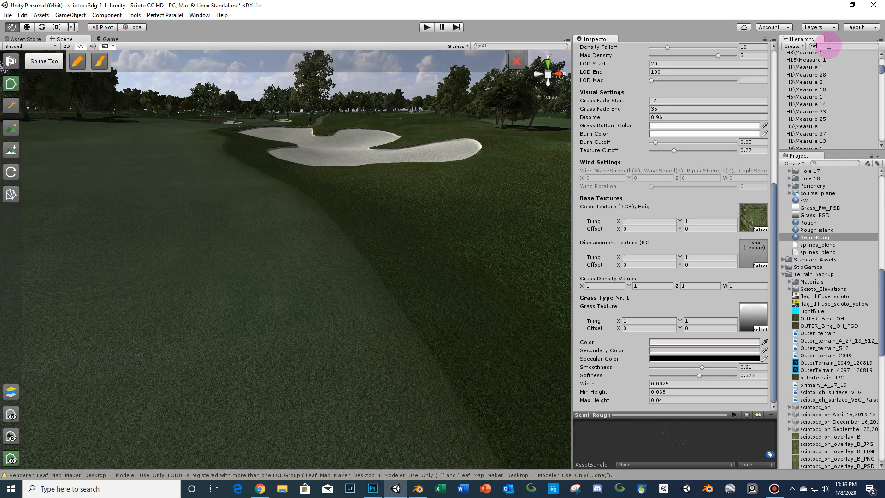
type("10")
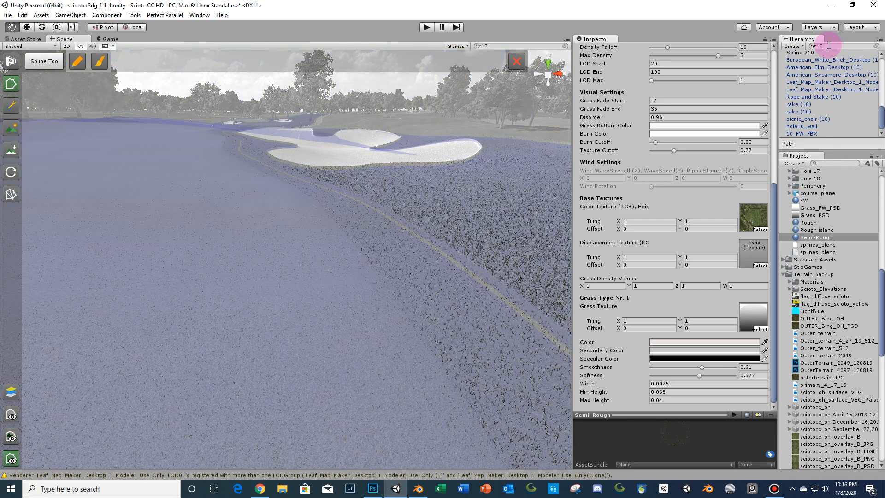
left_click(808, 134)
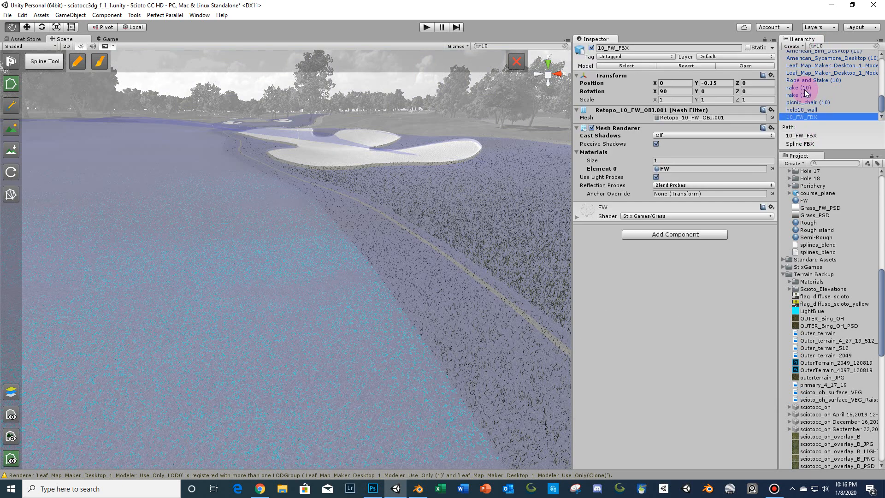
- Replace the old fairway object in the scene with the updated 10_FW_FBX model from the Hole 10 folder
left_click(814, 116, "ctrl")
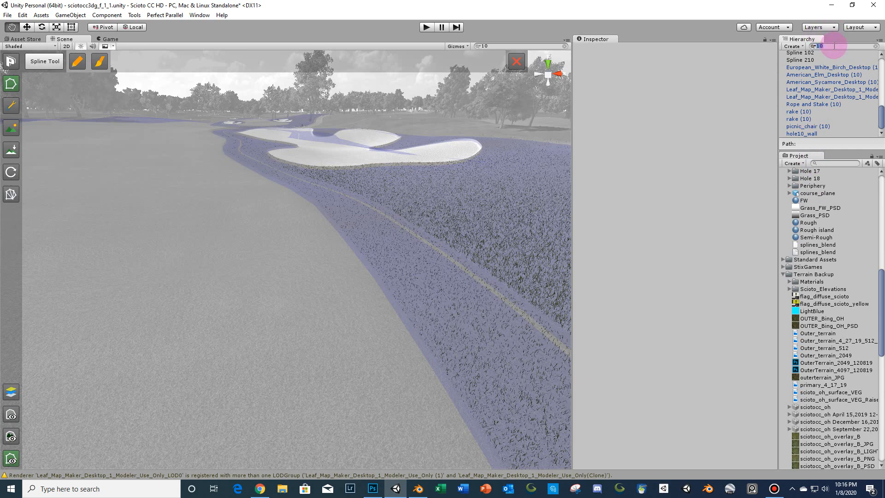
key("BackSpace")
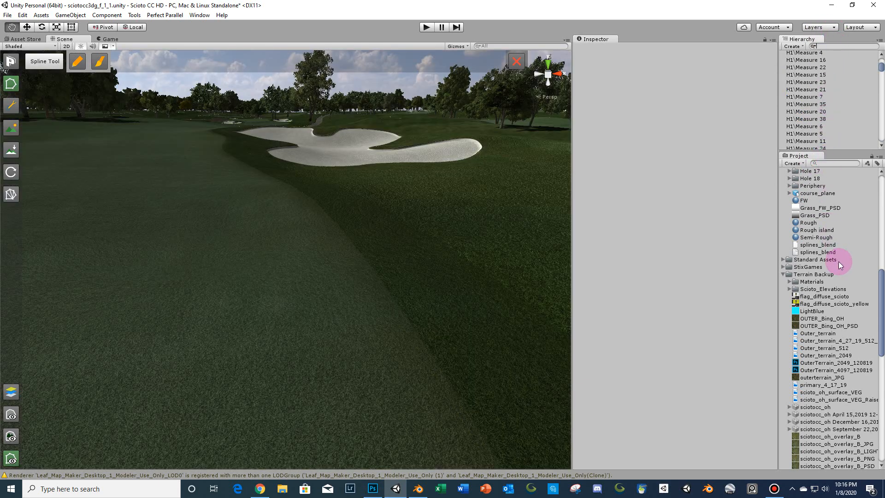
scroll(836, 259, "up", 8)
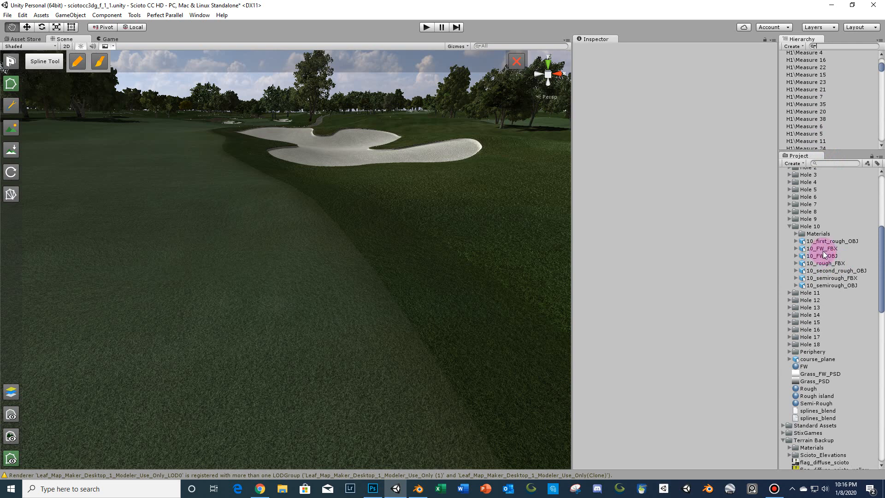
left_click(823, 252)
left_click(285, 235)
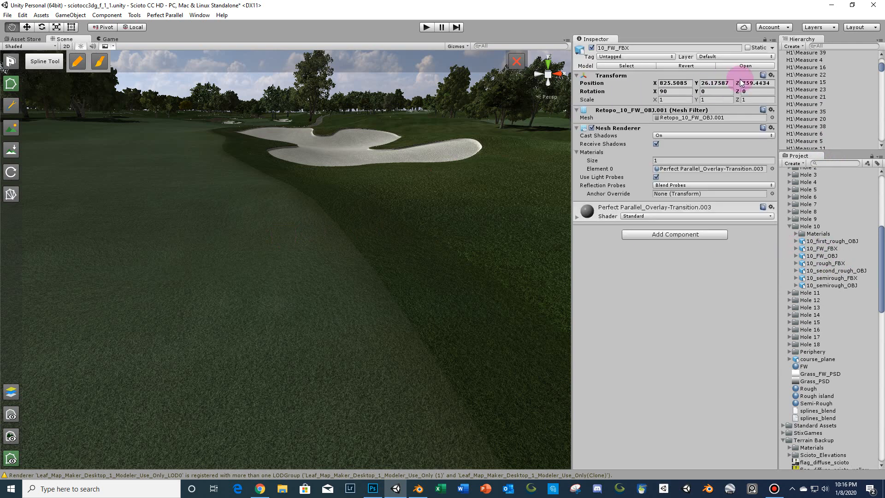
- Set the 10_FW_FBX object's position to 0, 0, 0
left_click(674, 83)
type("0")
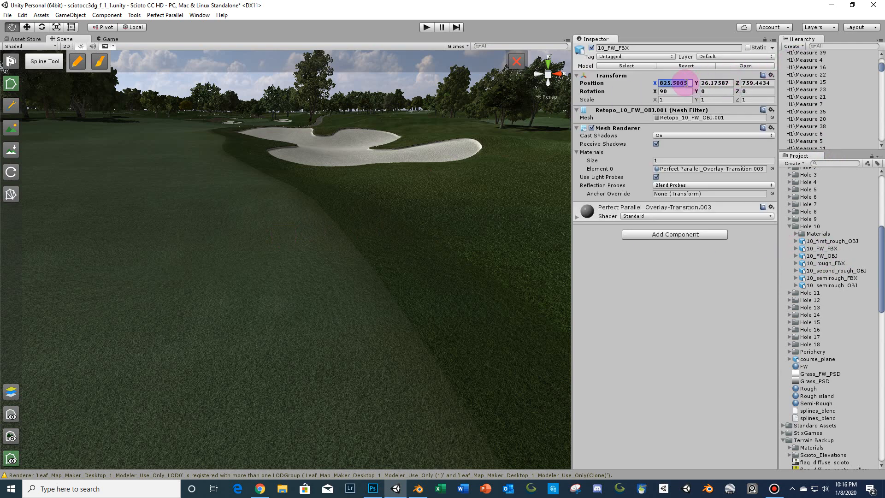
key("Tab")
type("0")
key("Tab")
type("0")
key("Return")
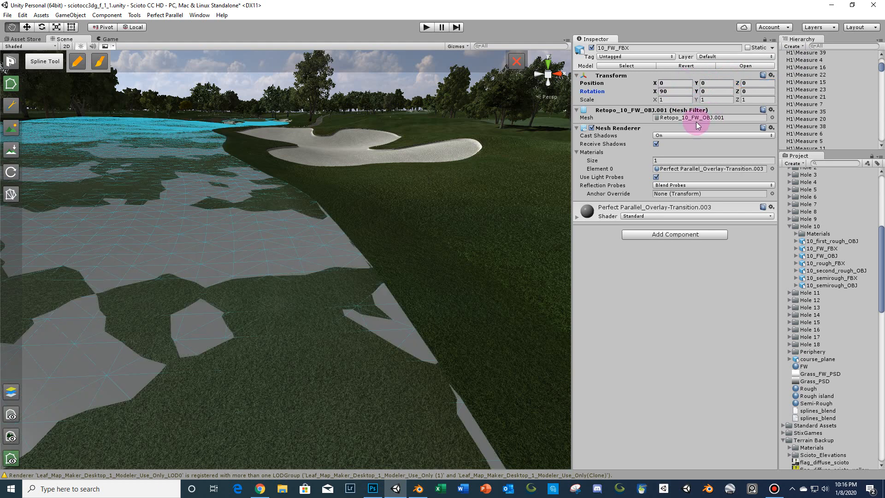
- Turn off the fairway's Cast Shadows and set its Y position to -0.15
left_click(685, 137)
left_click(683, 143)
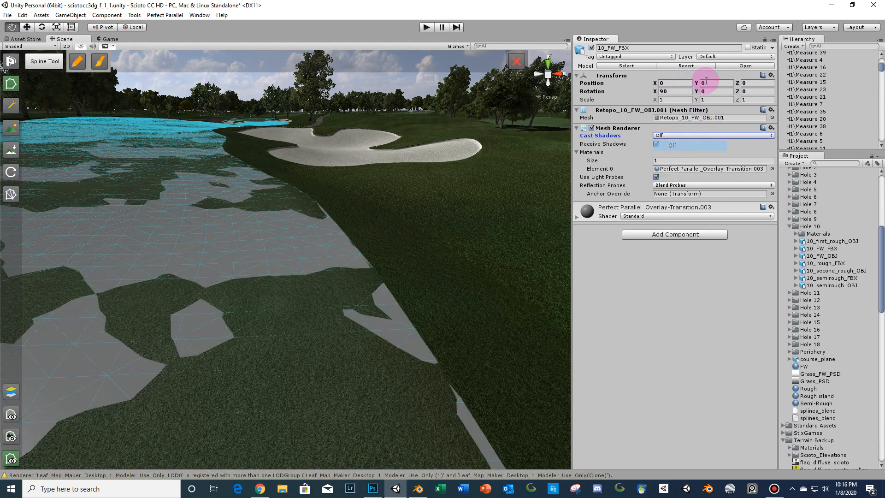
left_click(716, 84)
type("-")
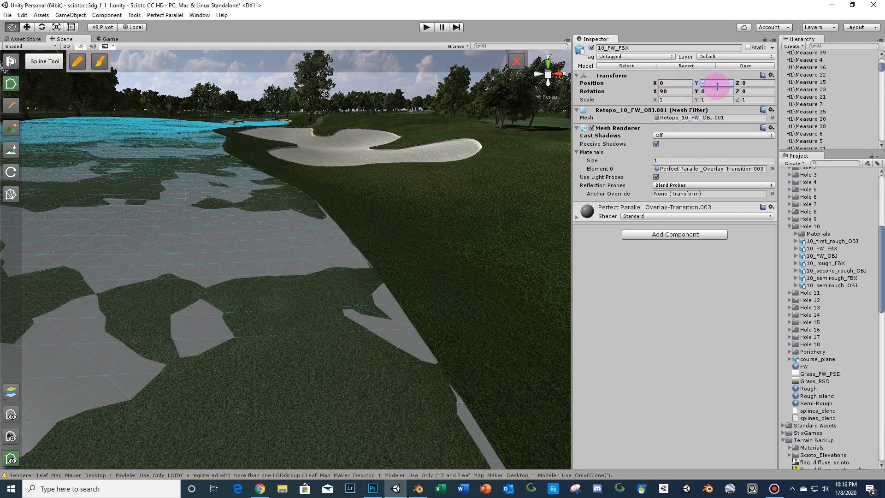
type(".15")
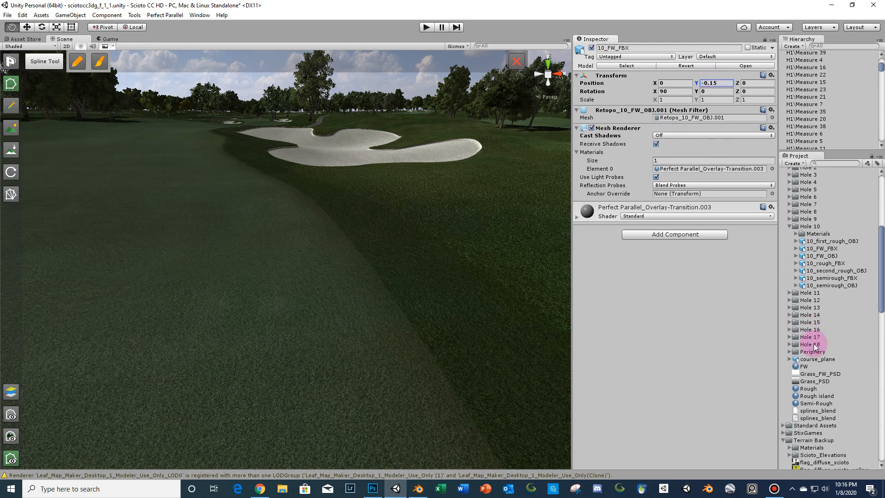
- Assign the FW grass material to the fairway mesh
left_click_drag(803, 367, 686, 172)
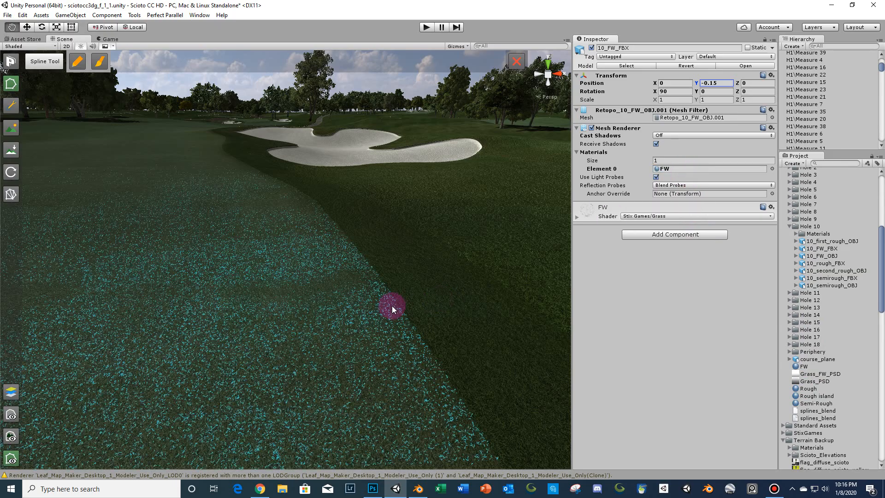
scroll(392, 306, "down", 4)
middle_click_drag(392, 305, 431, 303)
scroll(424, 282, "up", 4)
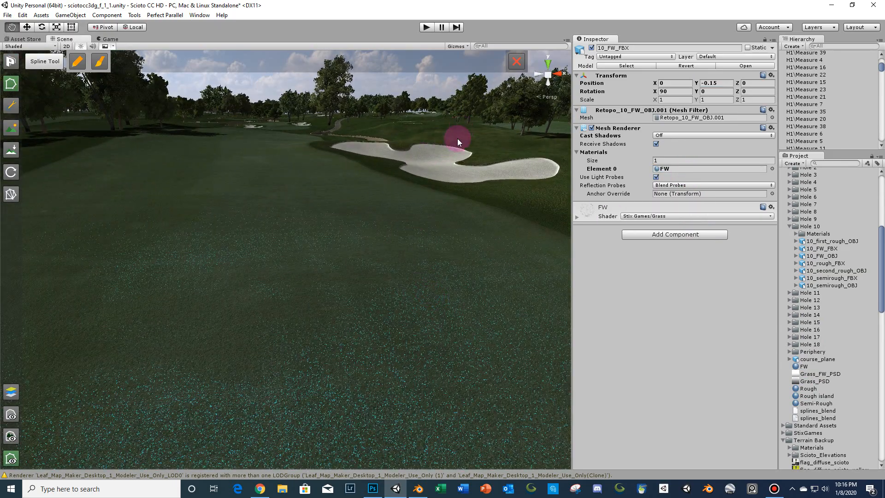
middle_click_drag(457, 138, 427, 140)
scroll(426, 139, "up", 3)
left_click_drag(450, 168, 389, 191, "alt")
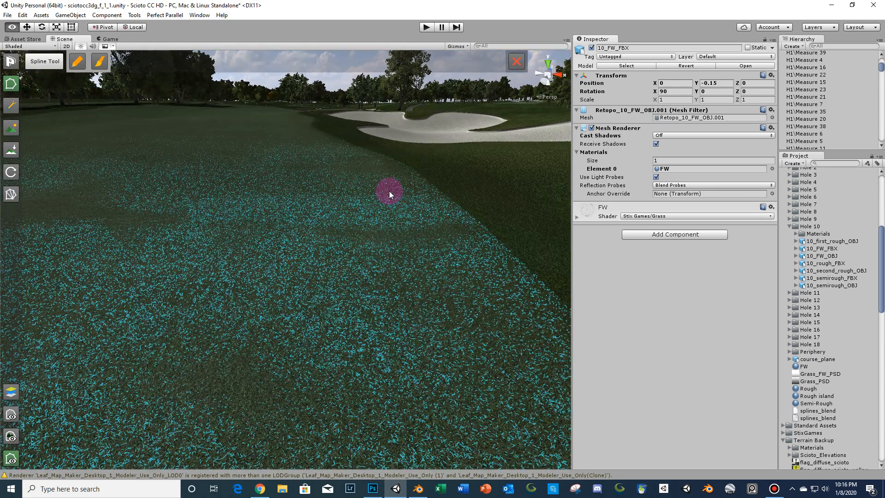
- Open the FW material and review its grass shader settings
left_click(810, 367)
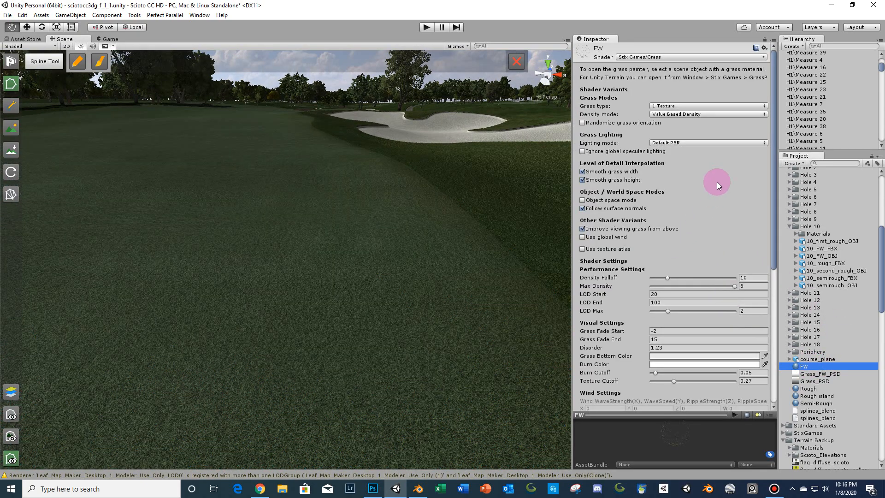
scroll(740, 192, "down", 2)
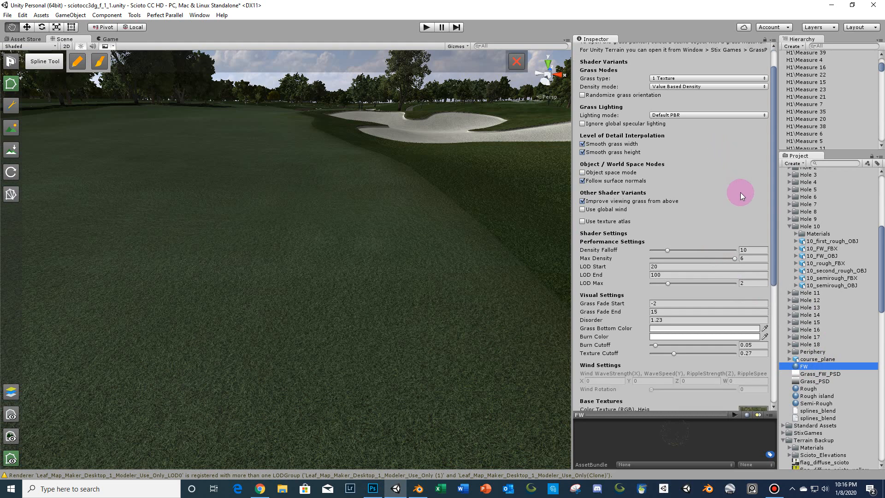
scroll(734, 184, "up", 2)
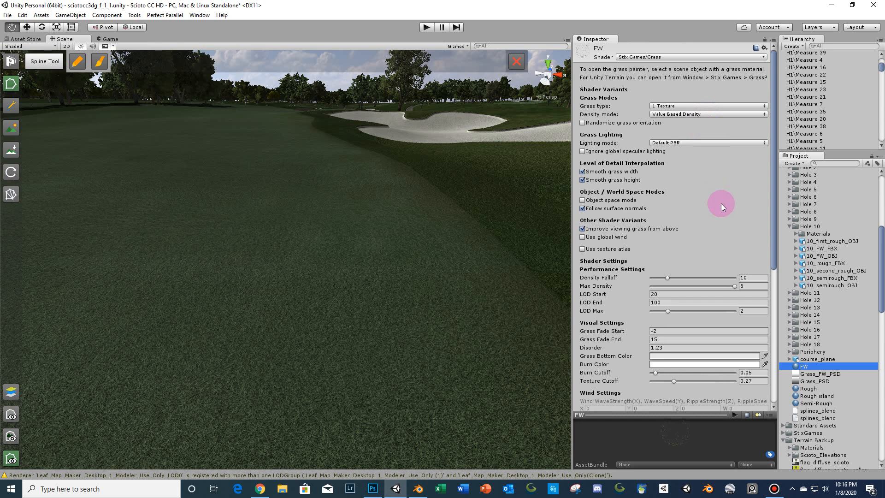
scroll(721, 202, "down", 4)
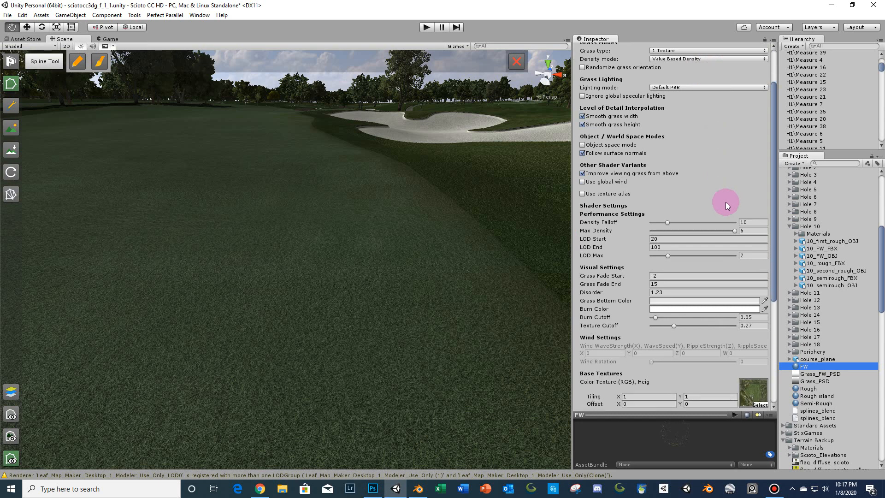
scroll(763, 241, "down", 2)
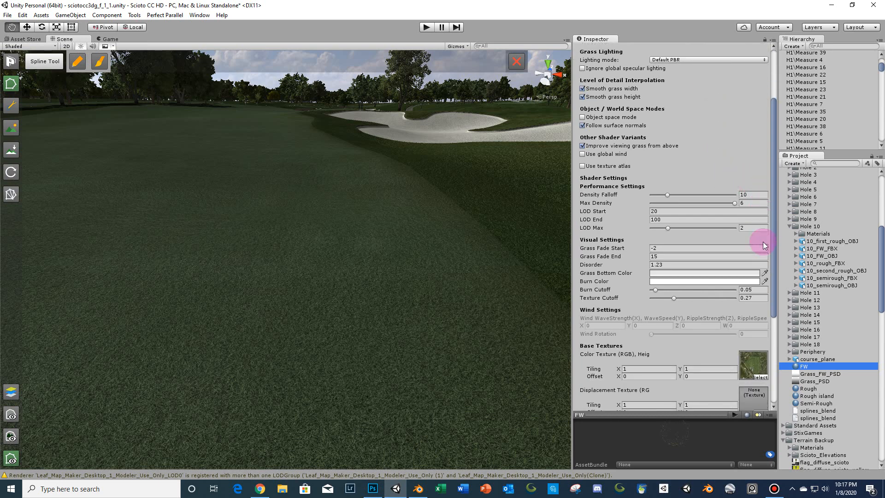
- Locate the FW material's color texture and grass texture in the project
left_click(660, 256)
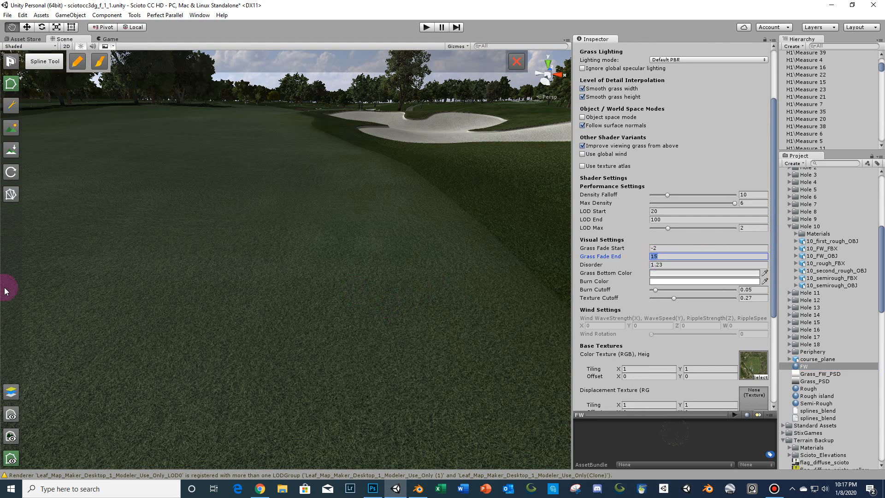
right_click_drag(223, 275, 251, 281)
key("s")
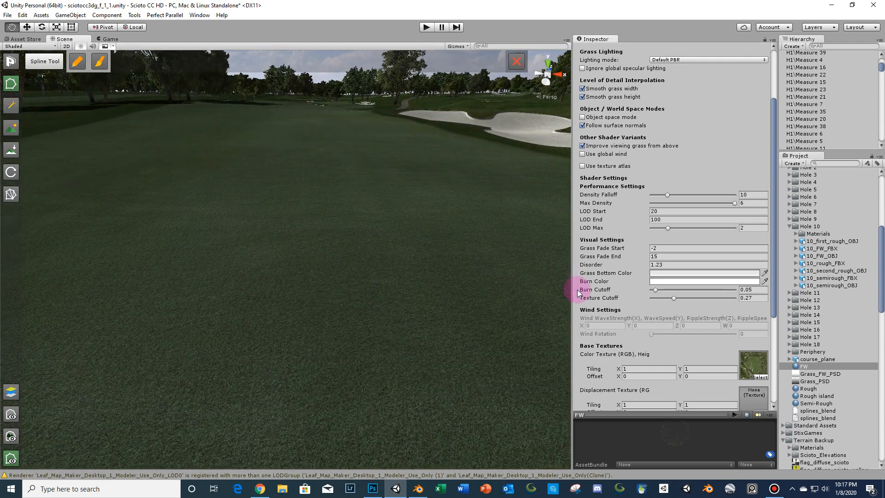
scroll(663, 290, "down", 3)
left_click(753, 281)
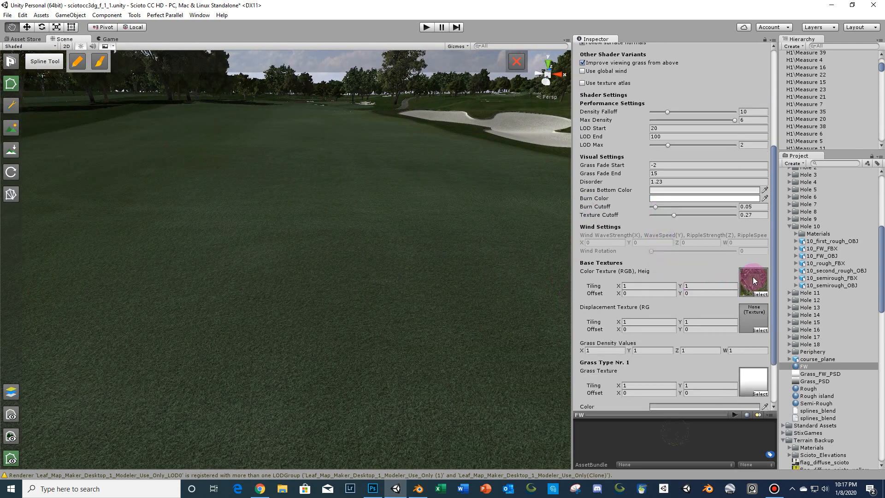
left_click(761, 384)
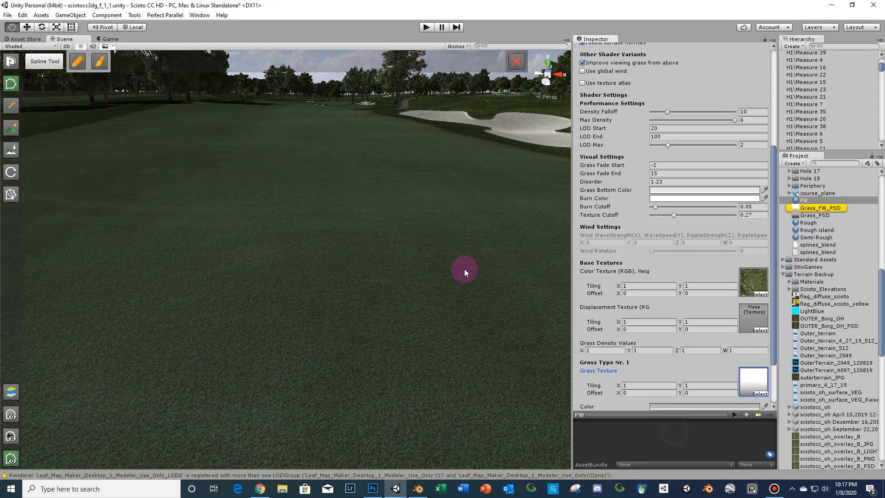
mouse_move(465, 266)
right_mouse_down()
mouse_move(474, 282)
mouse_move(463, 264)
right_mouse_up()
key("w")
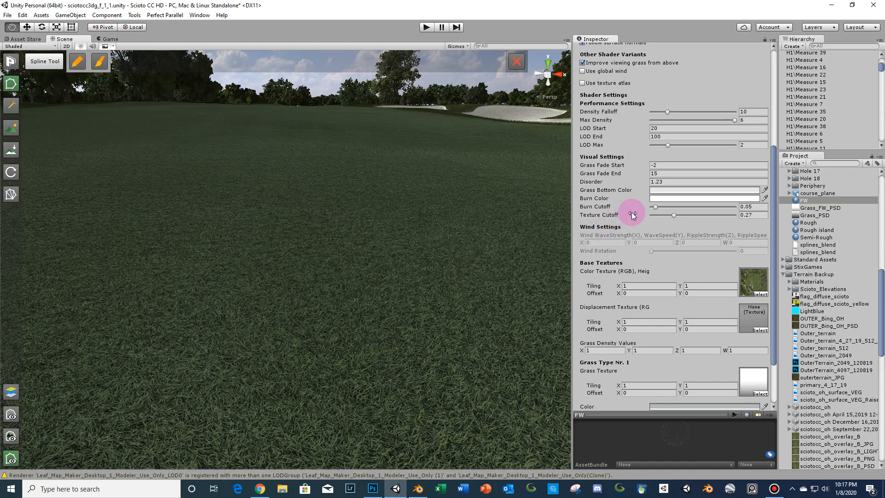
- Set the FW material's Disorder to 0.75
mouse_move(646, 183)
left_mouse_down()
mouse_move(659, 184)
mouse_move(638, 191)
left_mouse_up()
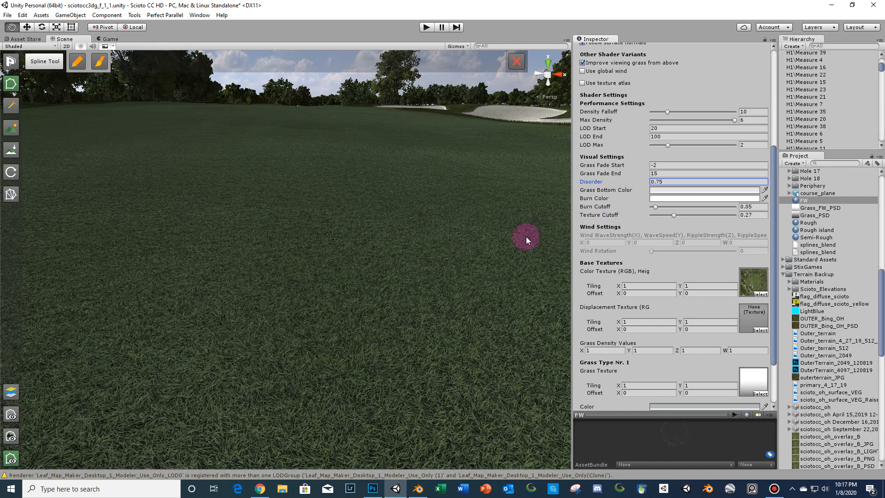
right_click_drag(526, 237, 512, 237)
left_click(620, 288)
scroll(658, 294, "down", 3)
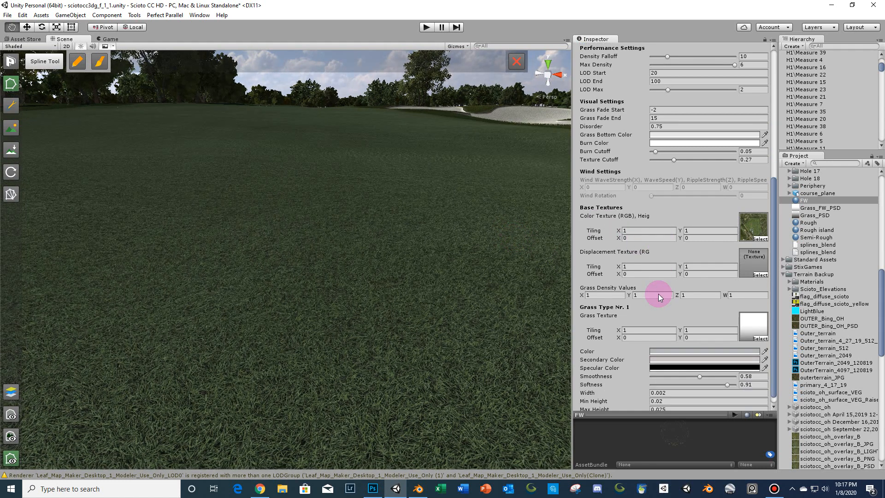
- Lighten the grass Color to E8E8E8 and the Secondary Color to E6E6E6
left_click(662, 342)
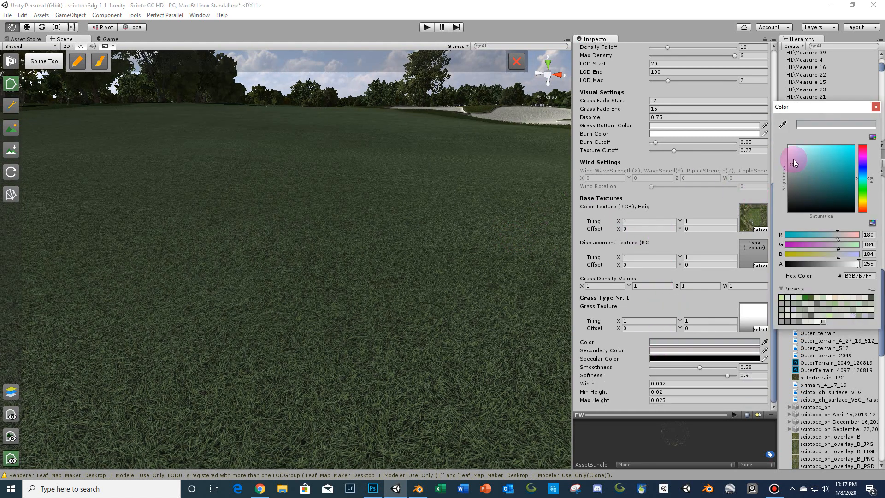
left_click_drag(794, 160, 787, 155)
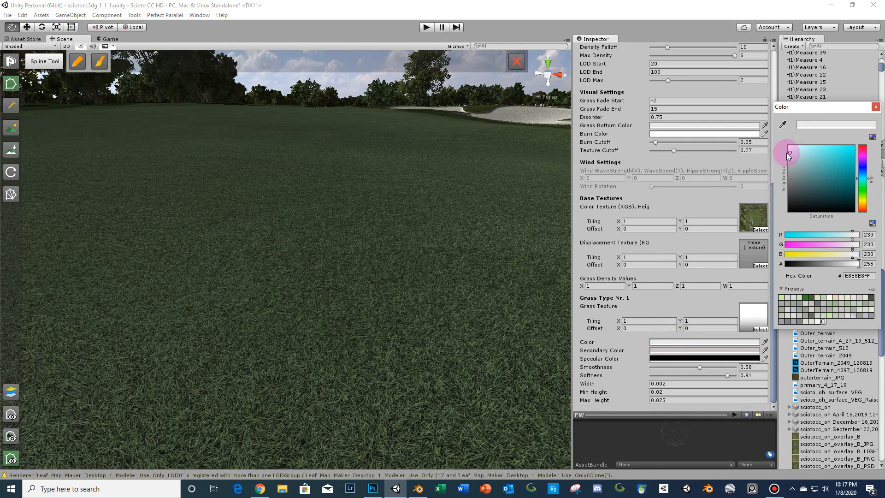
left_click(875, 107)
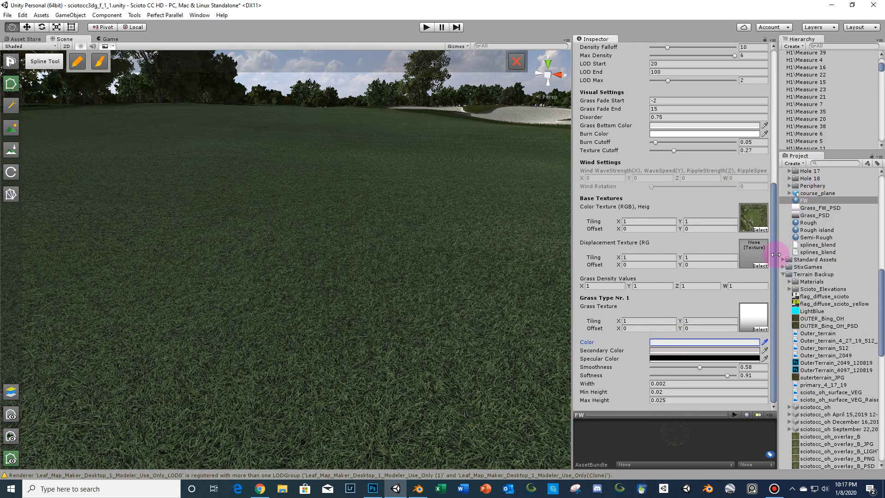
left_click(716, 350)
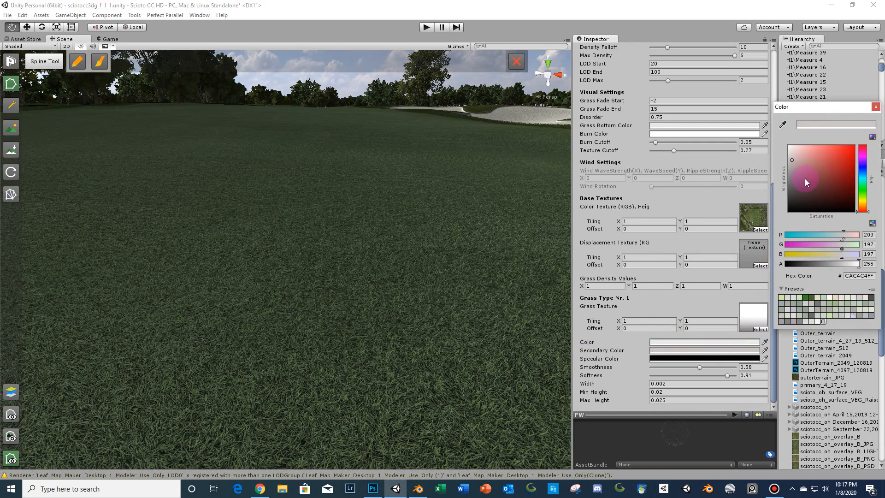
left_click_drag(792, 153, 789, 154)
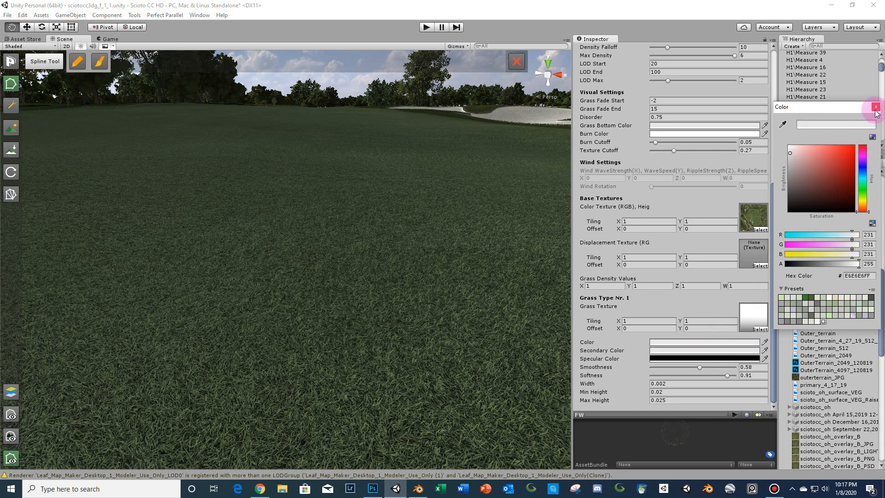
left_click(295, 186)
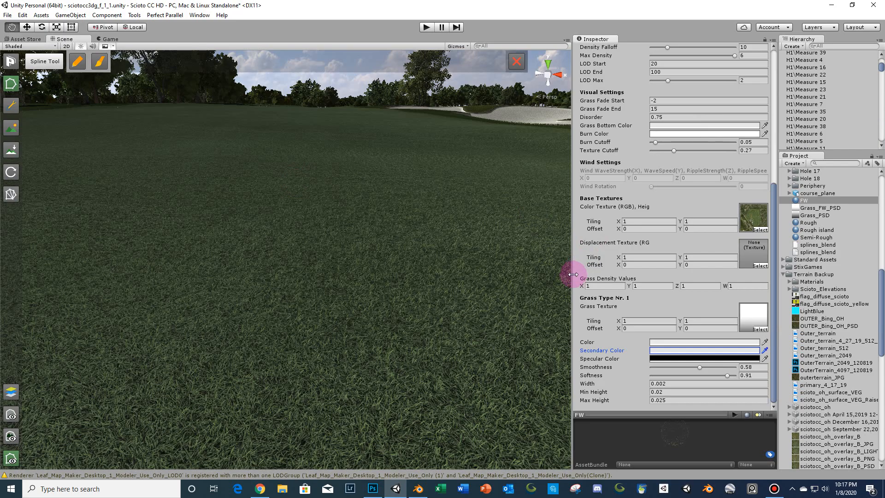
- Align the Main Camera with the current scene view and switch to the Game view
left_click_drag(573, 274, 644, 281)
left_click_drag(466, 265, 460, 259, "alt")
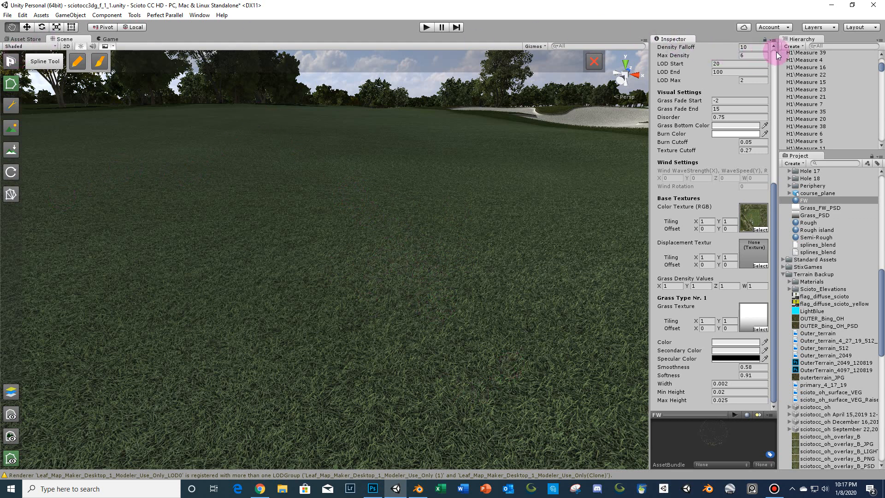
left_click(824, 47)
type("main")
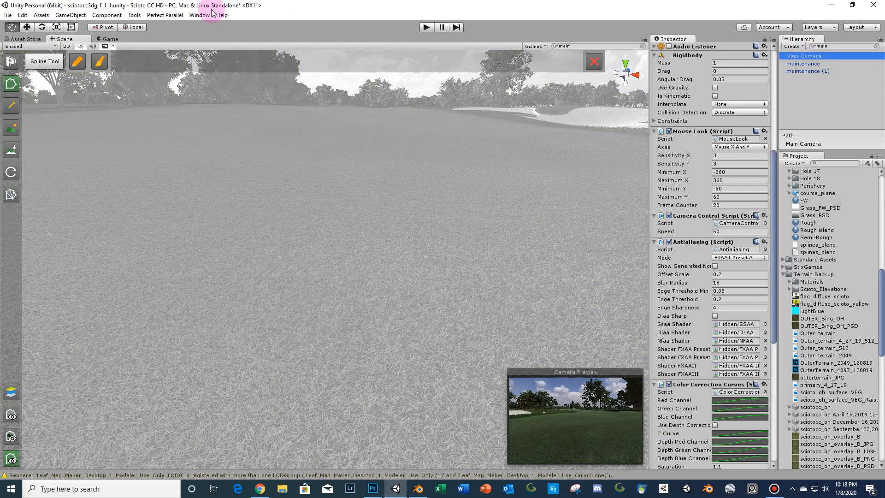
left_click(70, 15)
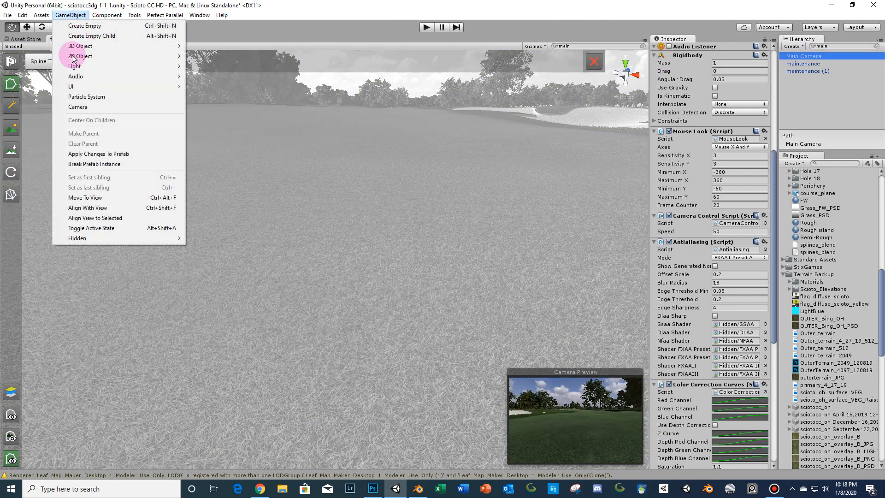
left_click(107, 207)
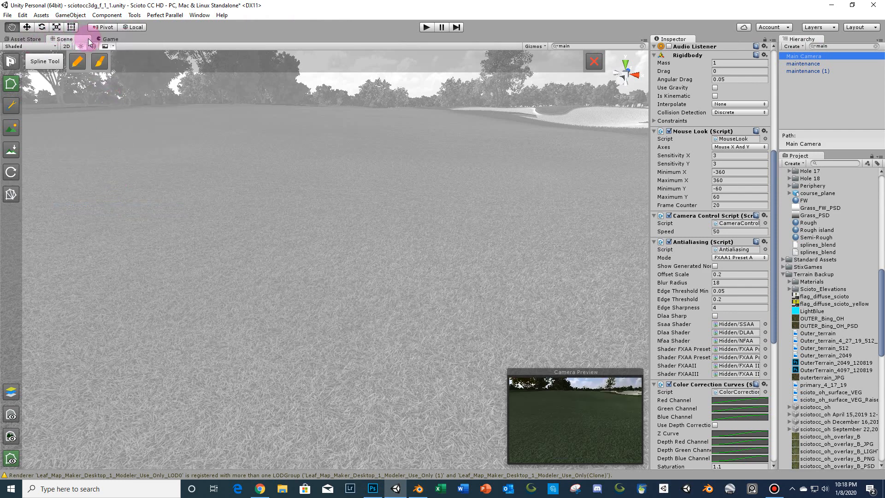
left_click(109, 39)
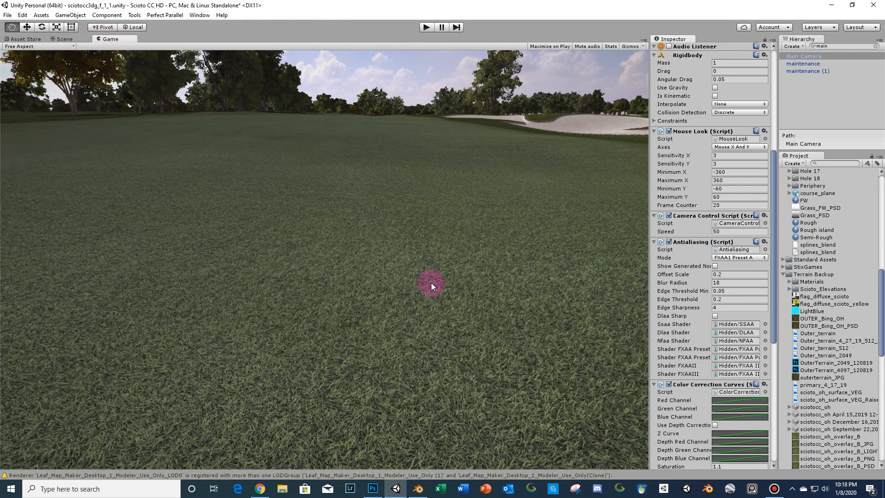
- Filter the Hierarchy for 10, select 10_FW_FBX, and toggle it off and on repeatedly to compare the fairway with and without it
left_click(804, 200)
scroll(740, 127, "up", 8)
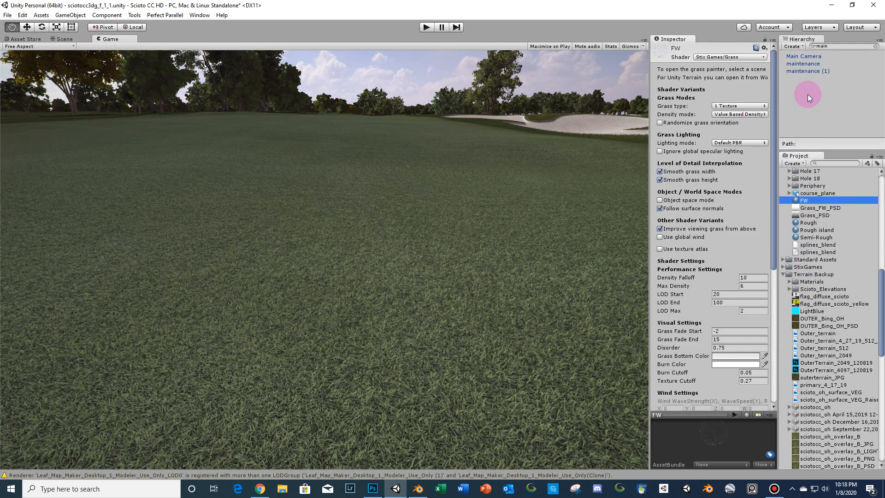
left_click(835, 47)
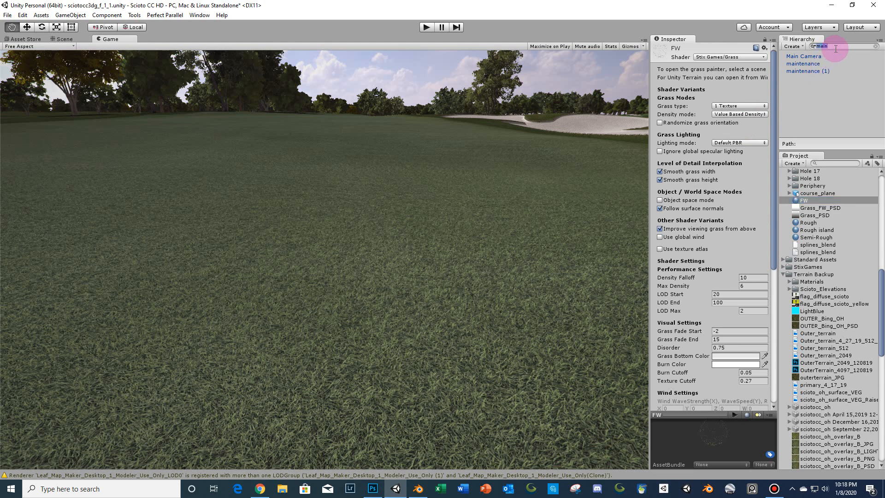
type("10_")
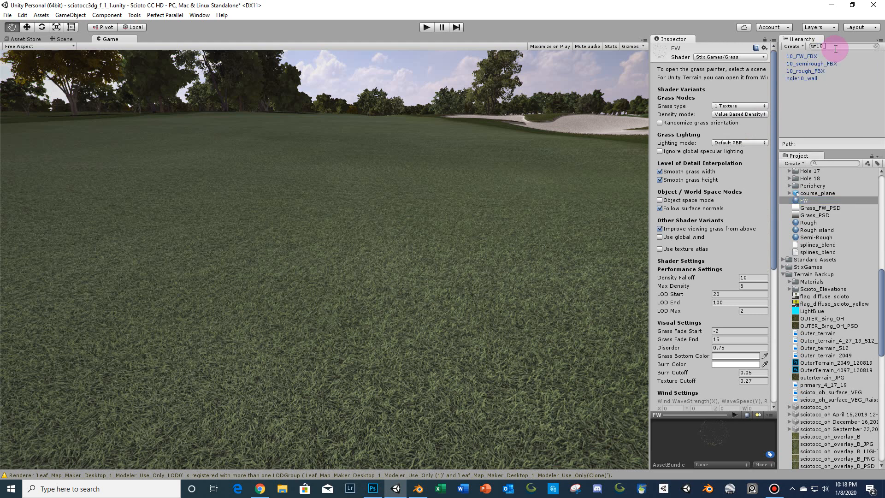
left_click(803, 57)
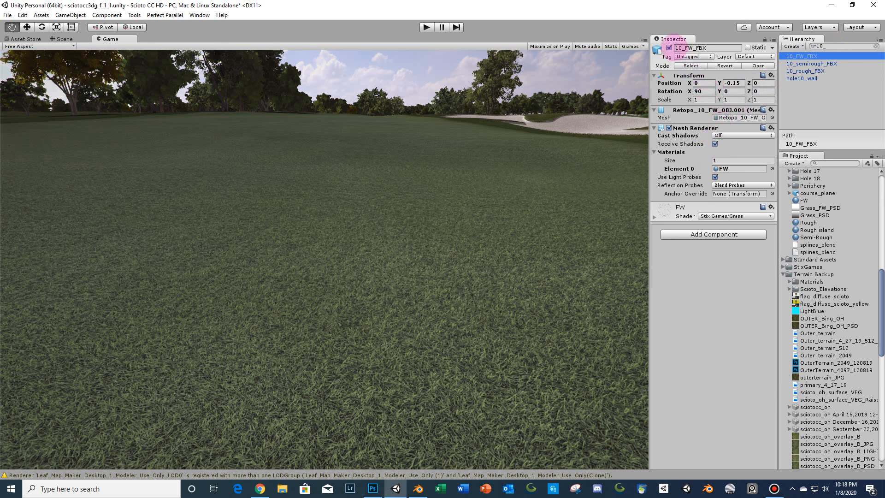
left_click(669, 47)
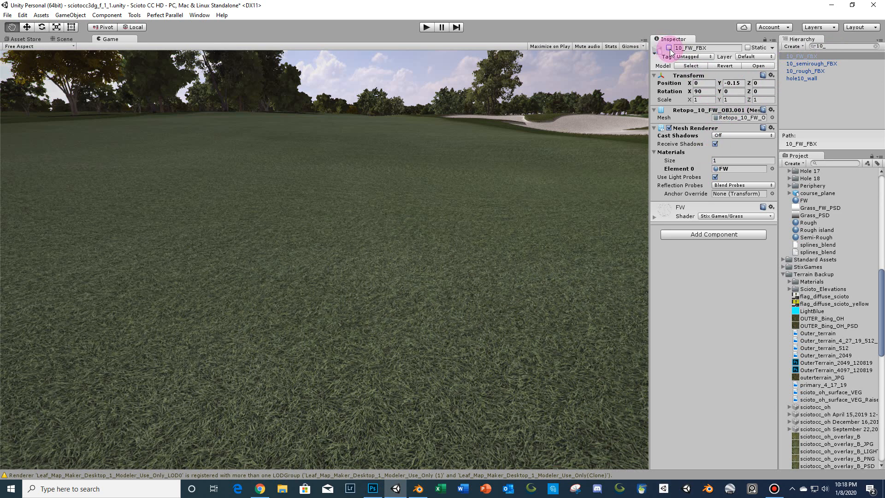
left_click(668, 48)
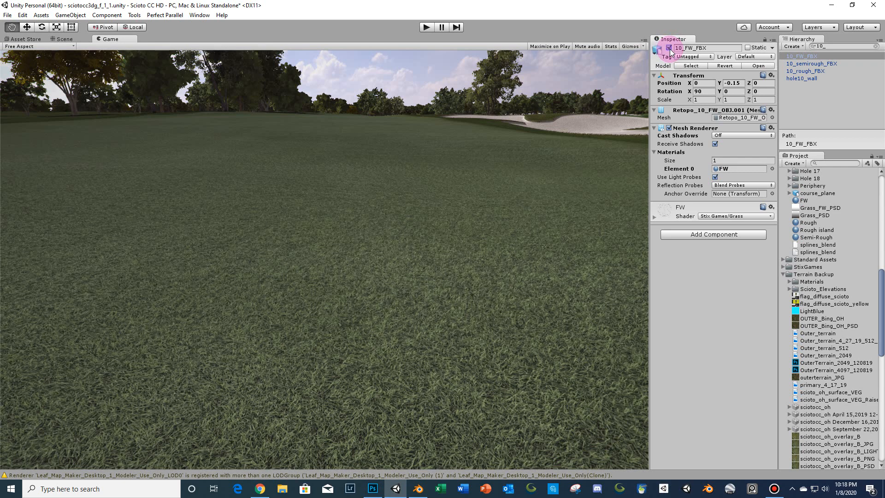
left_click(669, 48)
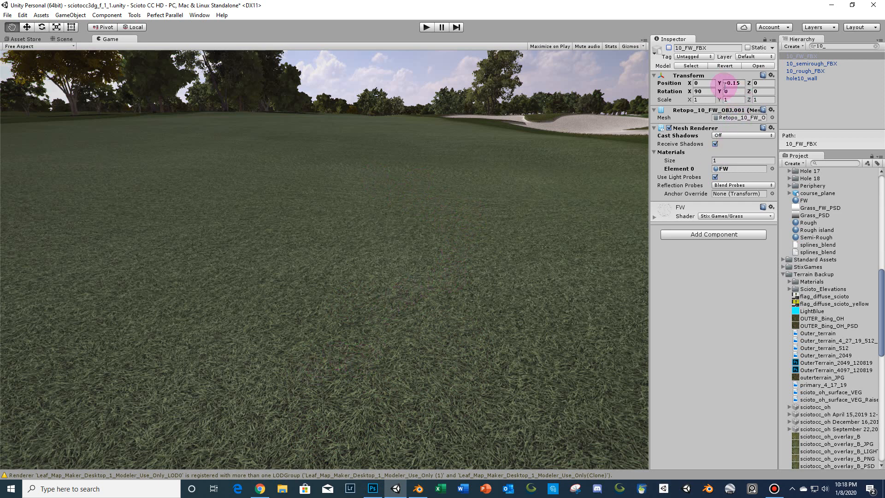
left_click(669, 47)
left_click(668, 48)
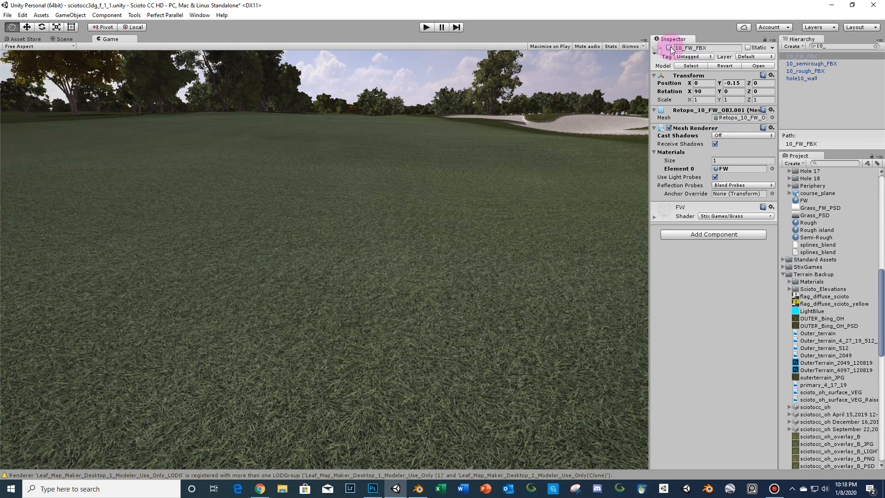
left_click(668, 47)
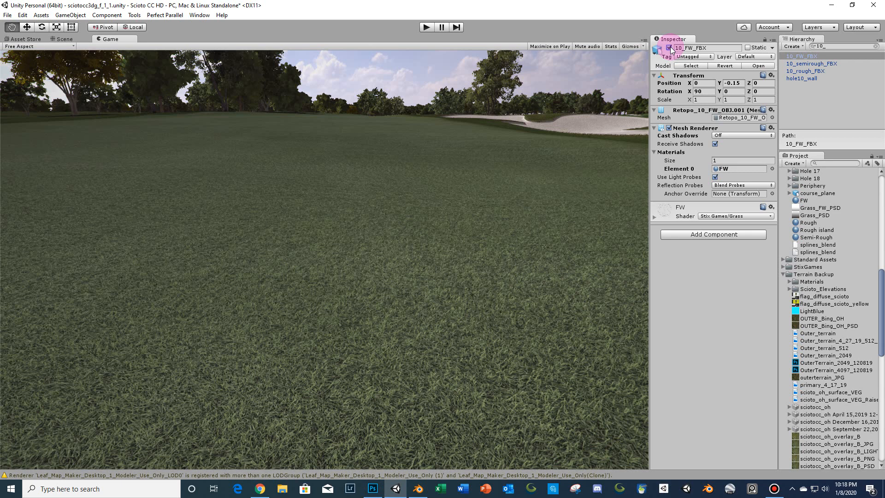
left_click(668, 47)
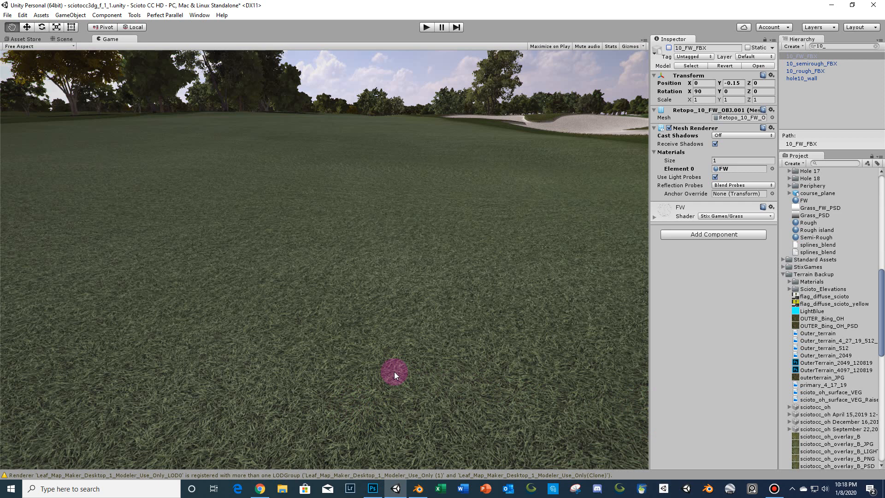
left_click(669, 48)
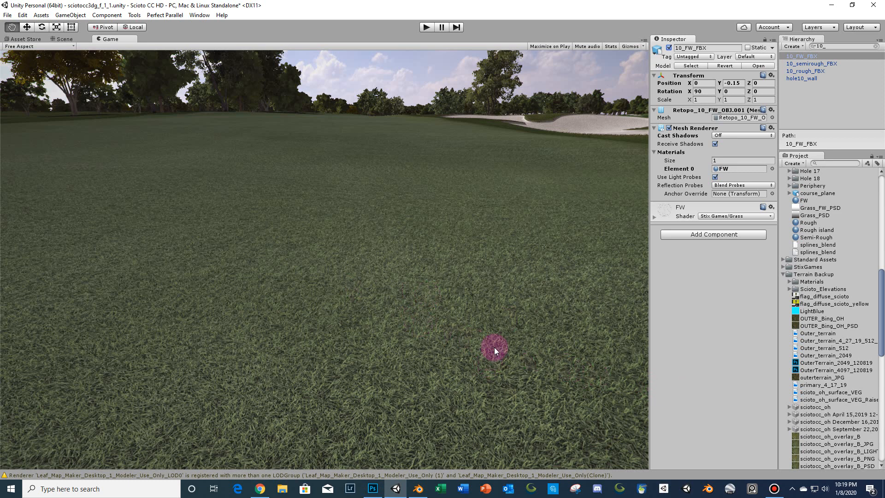
left_click(669, 48)
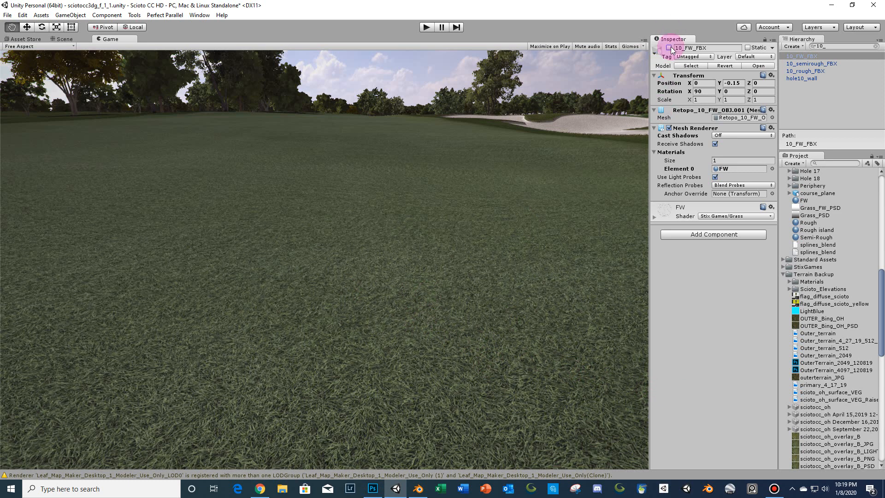
left_click(668, 48)
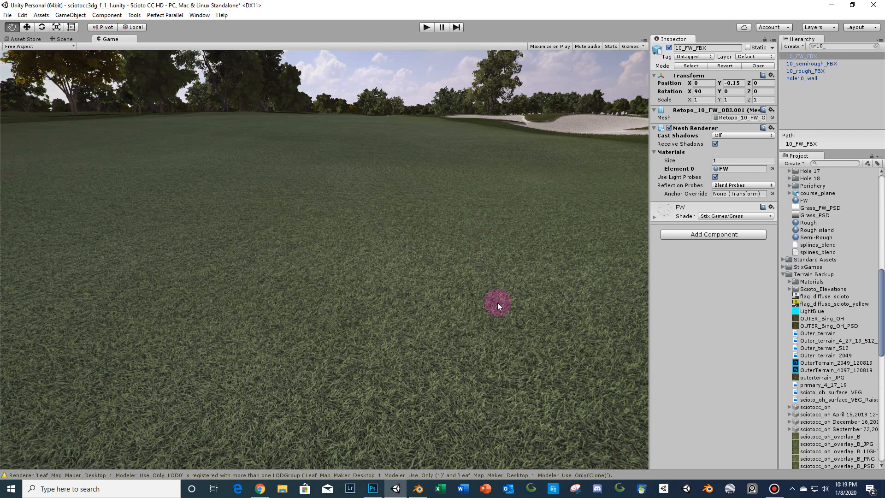
mouse_move(780, 492)
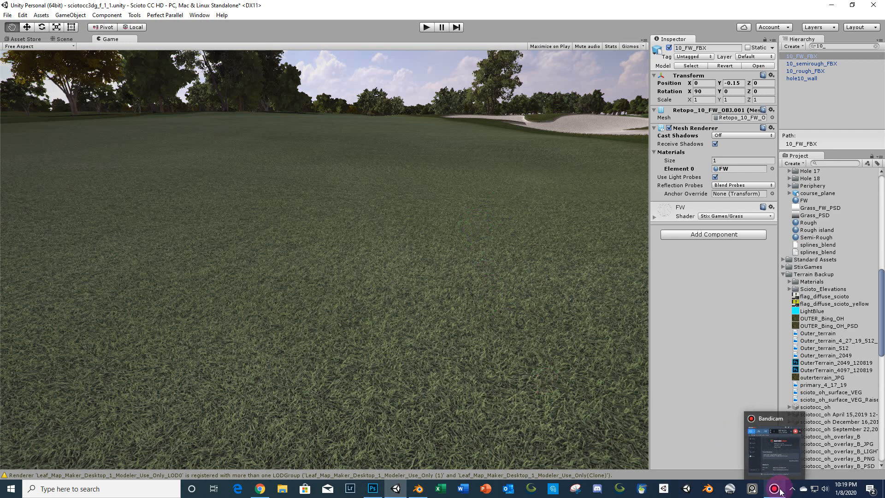
mouse_move(775, 472)
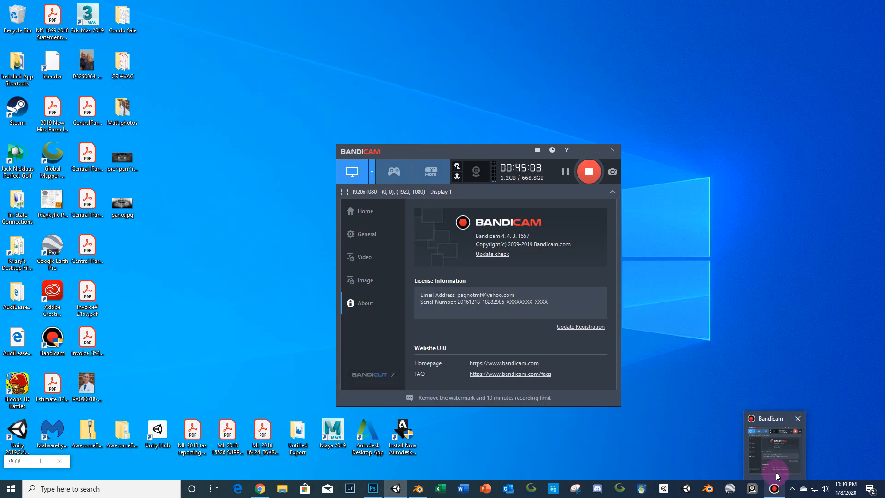